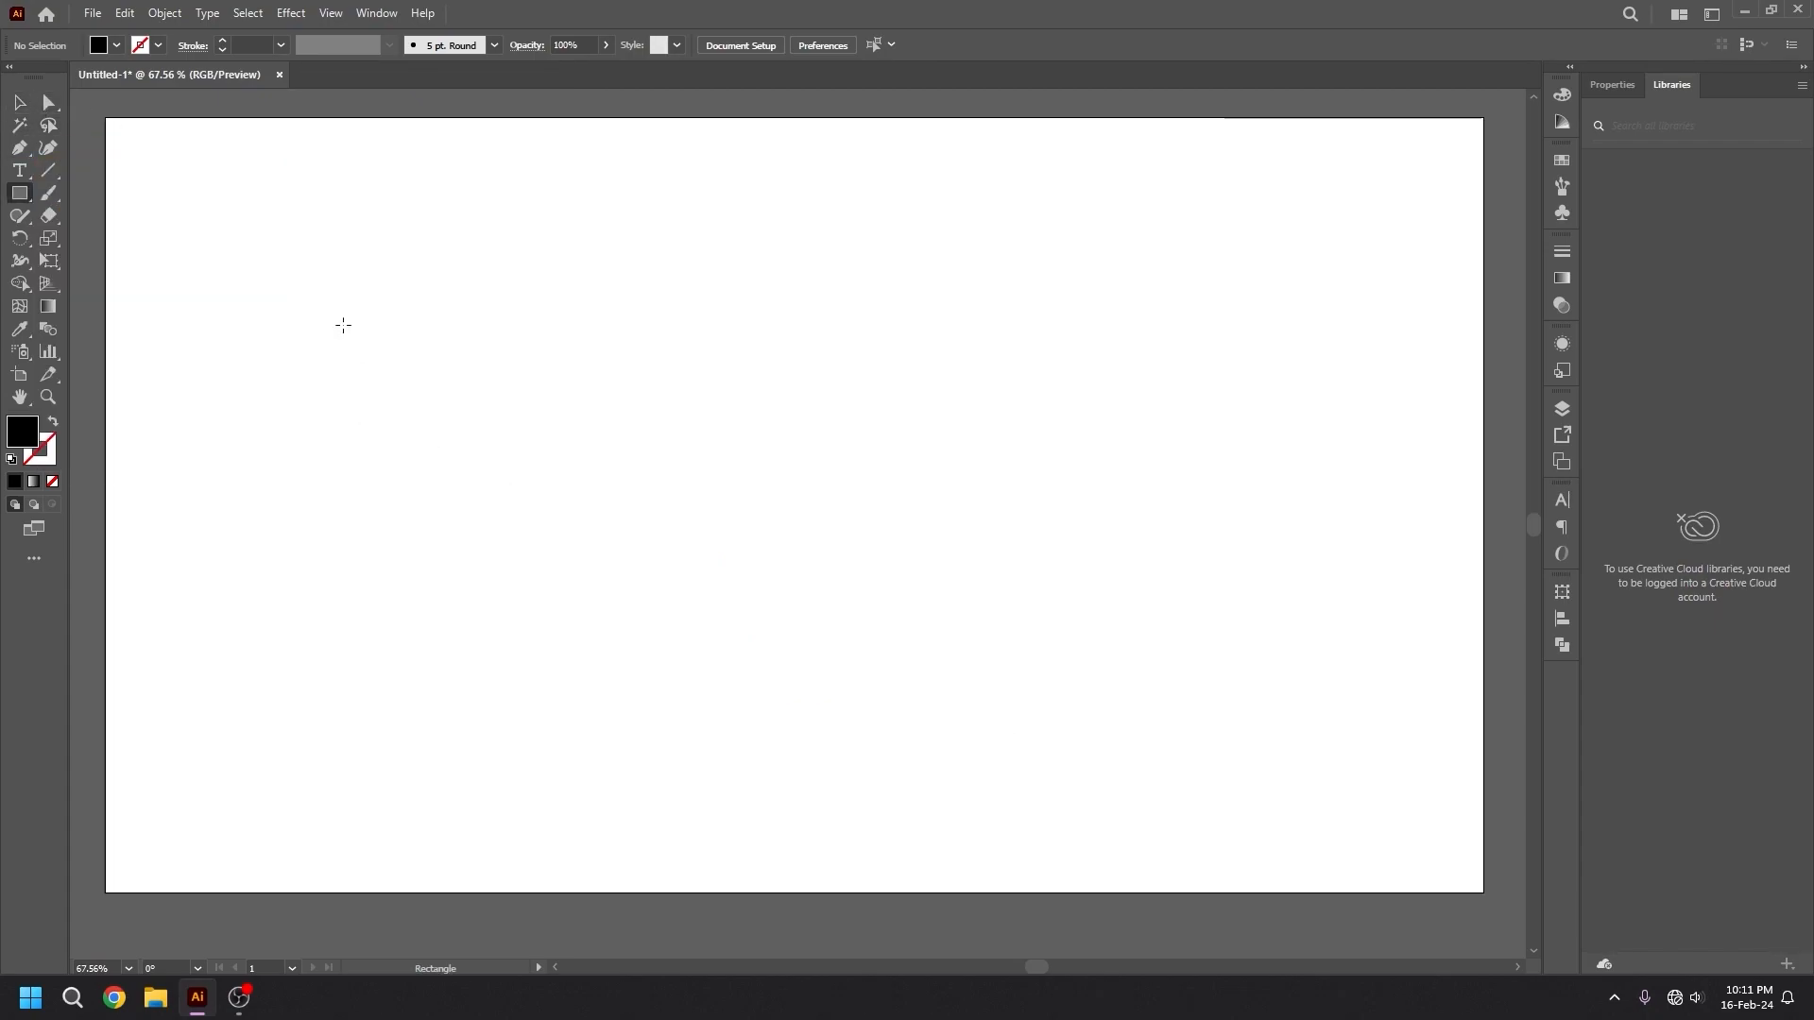
Draw a closed four-sided shape about 440 px wide and 324 px high with the Pen tool in the artboard's upper-left area.
click(26, 154)
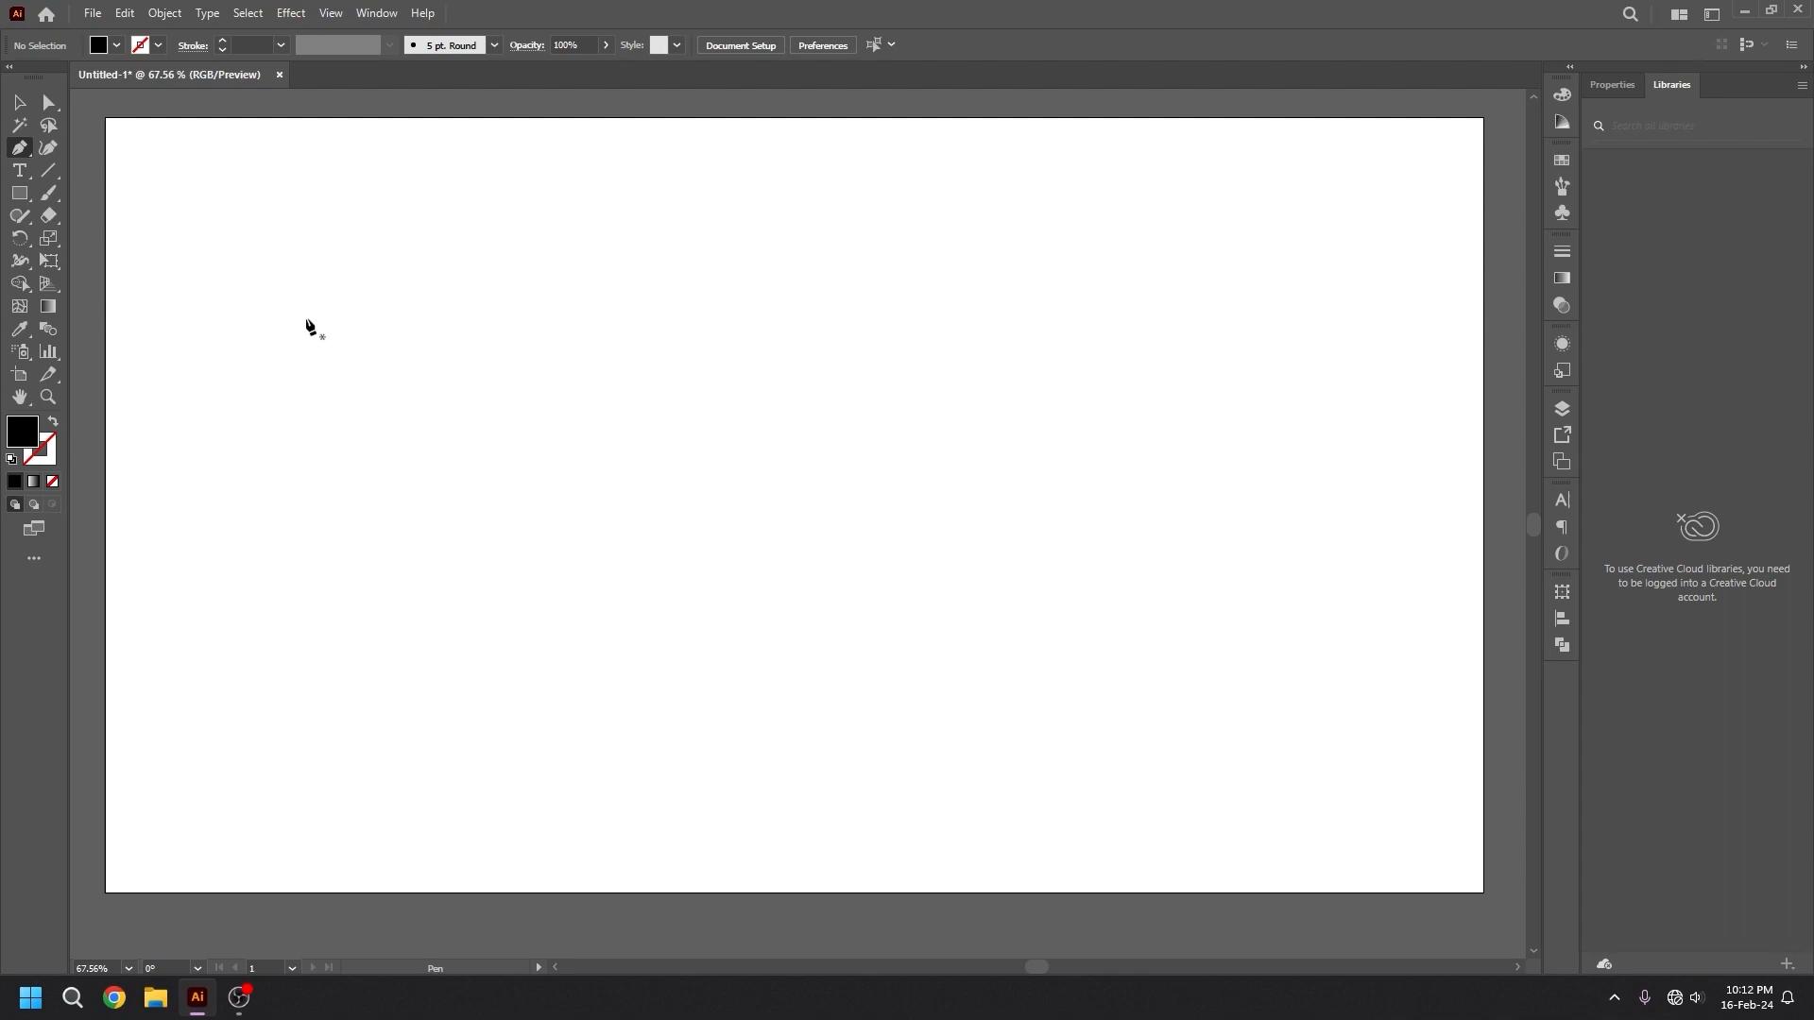
mouse_move(282, 319)
mouse_down()
mouse_move(586, 253)
mouse_move(713, 267)
mouse_move(391, 355)
mouse_move(288, 325)
mouse_up()
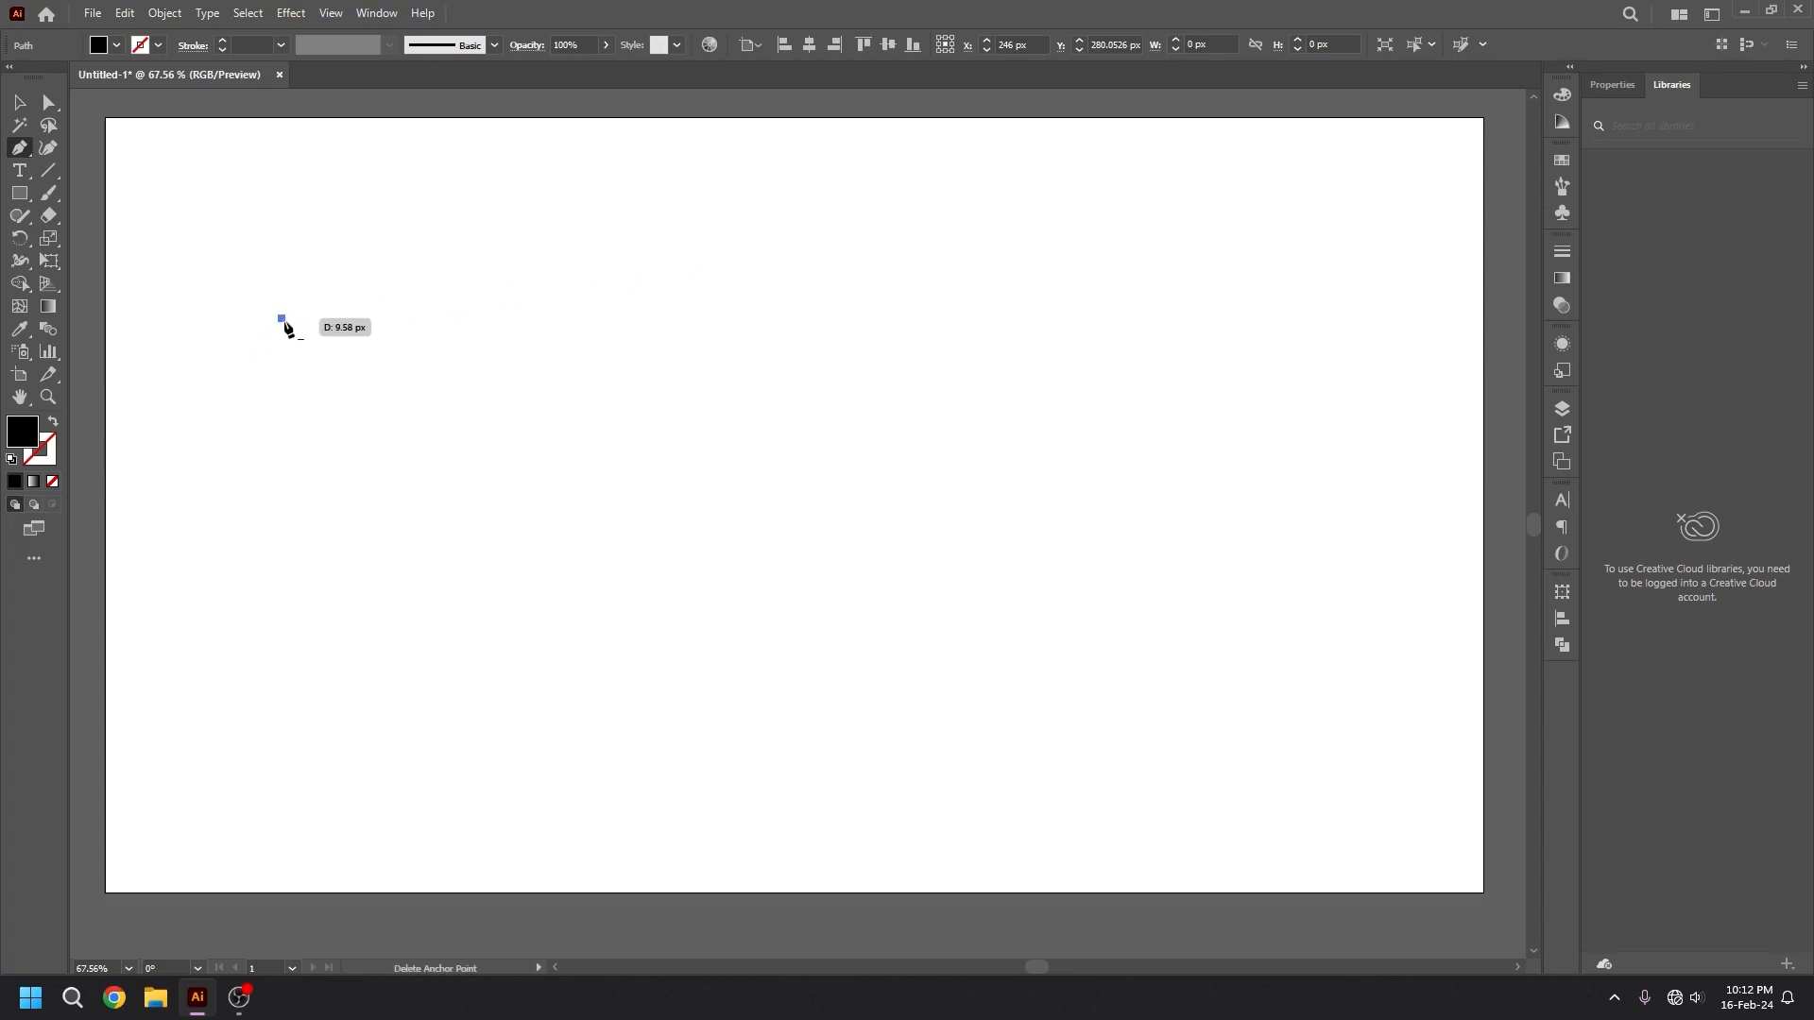
drag(286, 329, 594, 323)
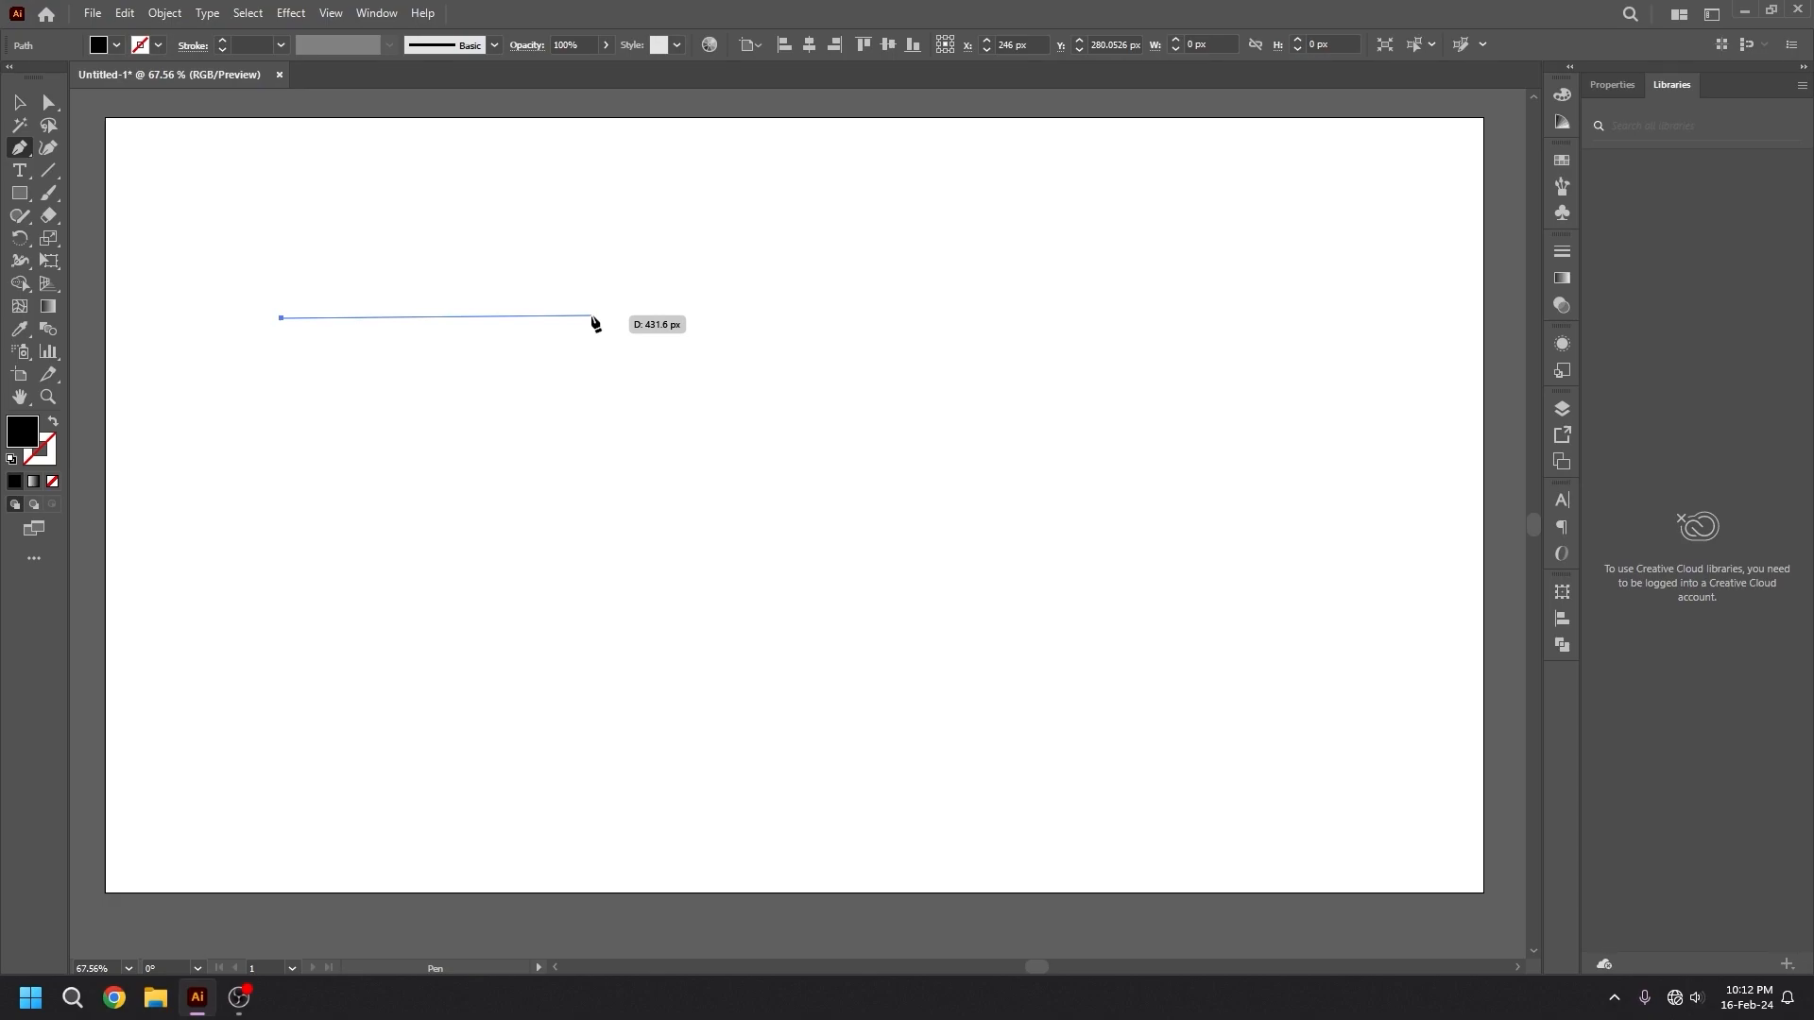
mouse_move(594, 323)
mouse_down()
mouse_move(573, 318)
mouse_move(596, 329)
mouse_up()
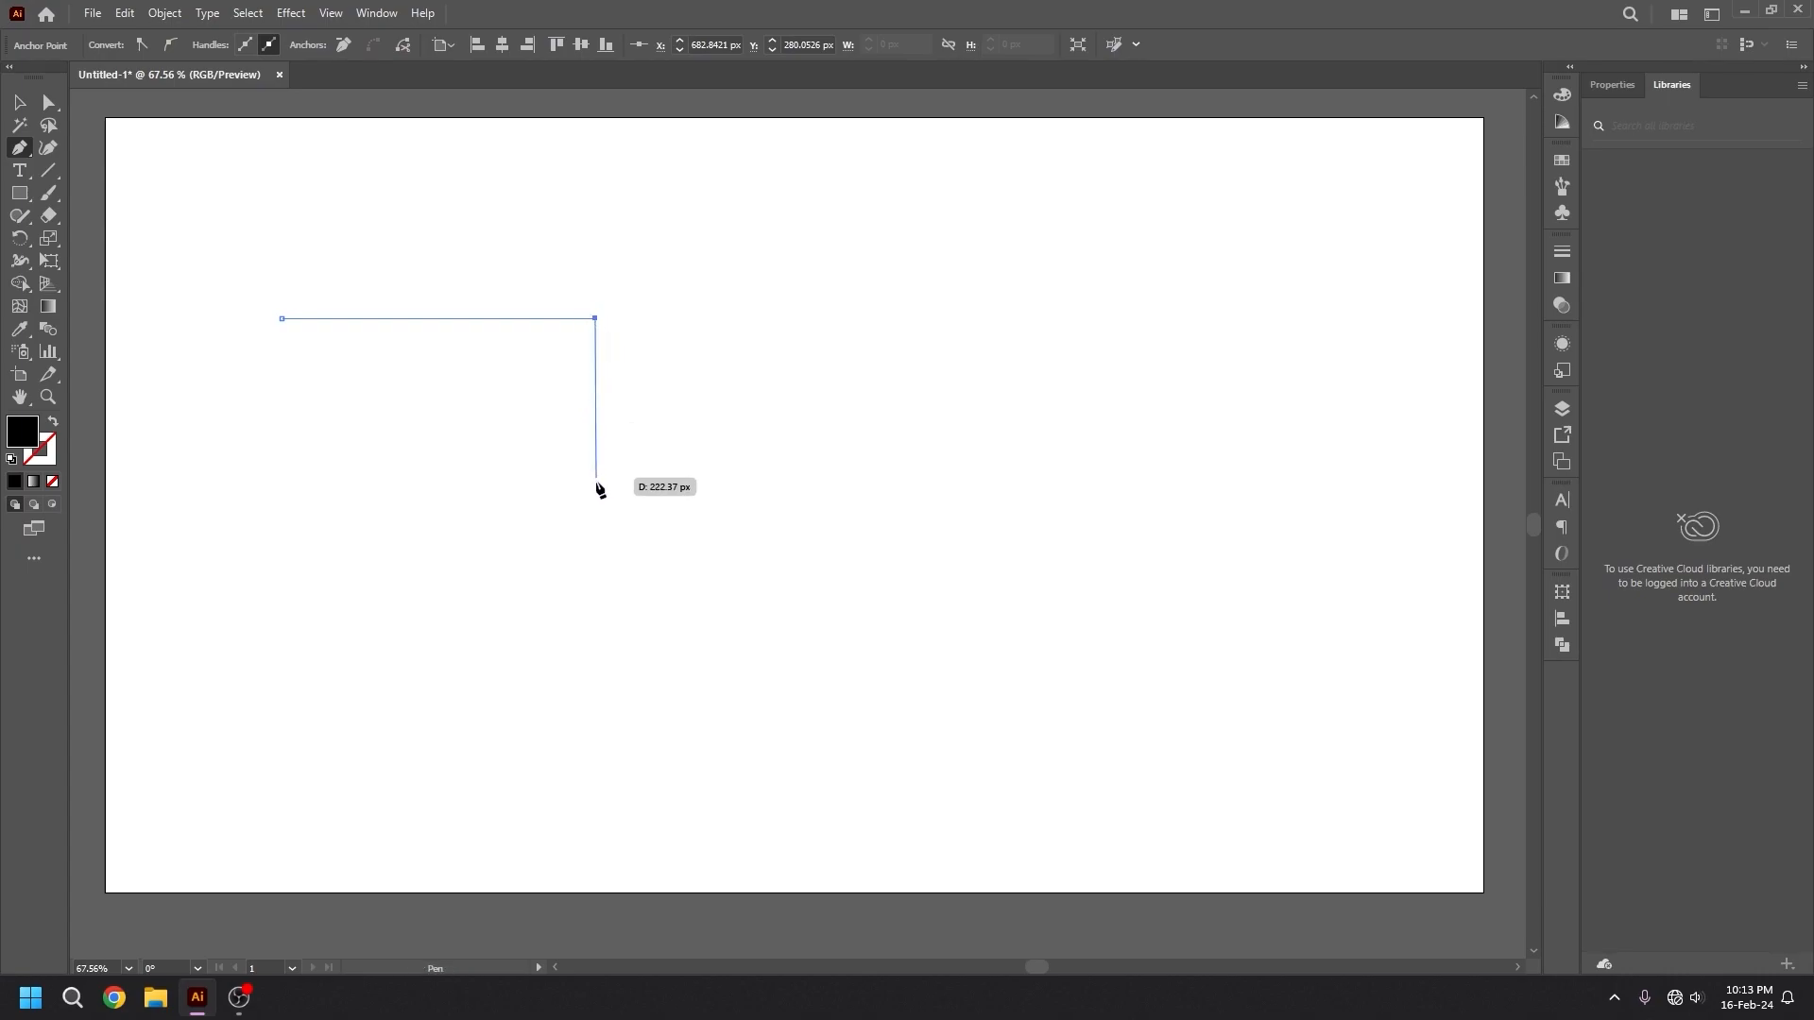
click(595, 553)
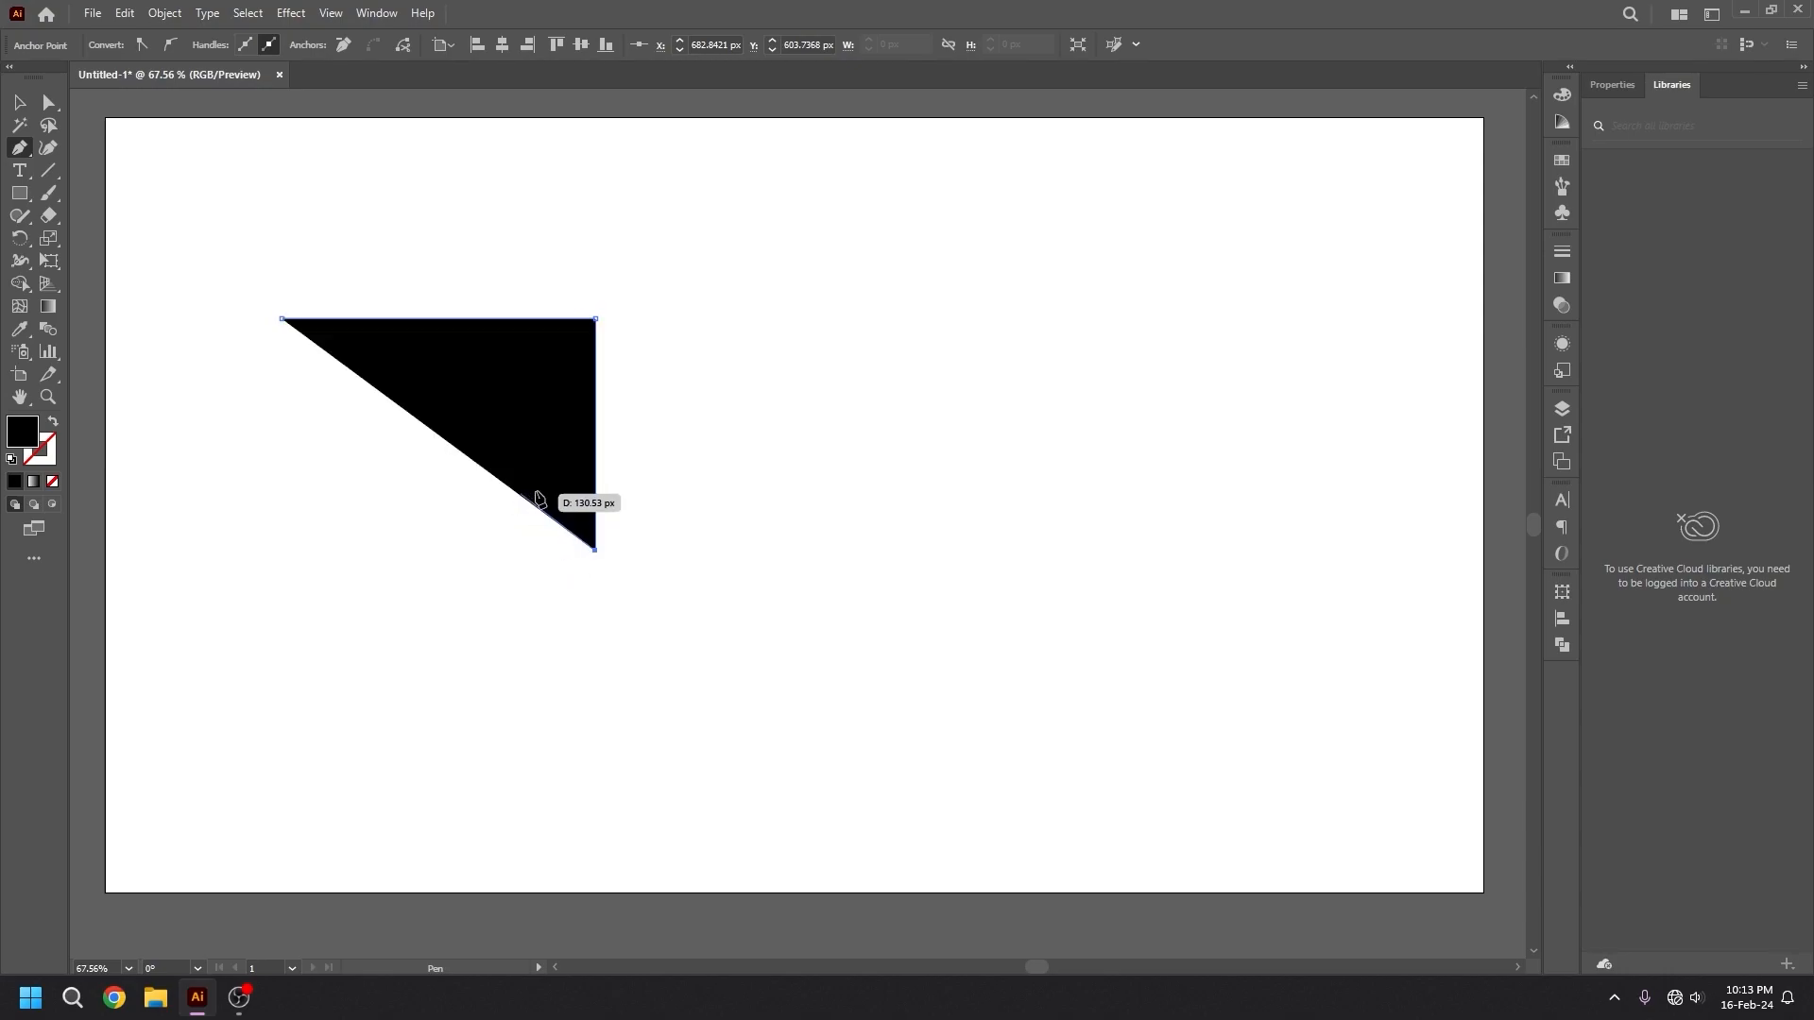
click(276, 550)
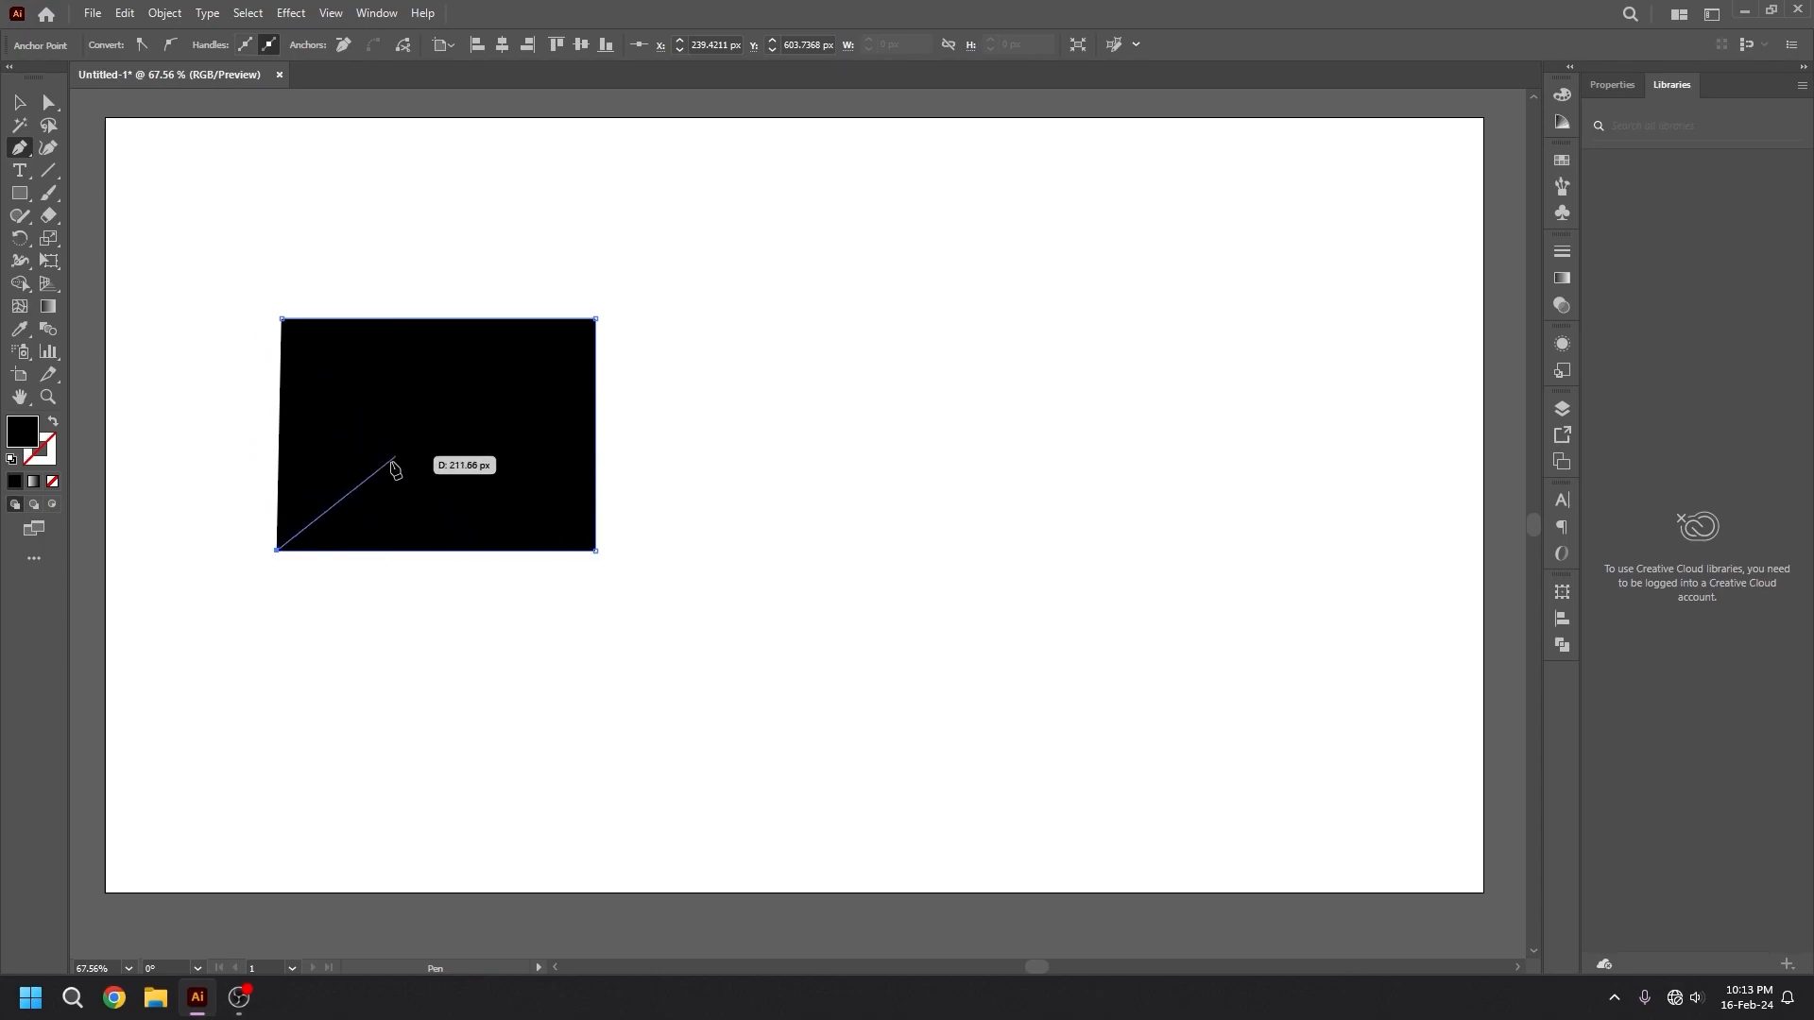
click(281, 321)
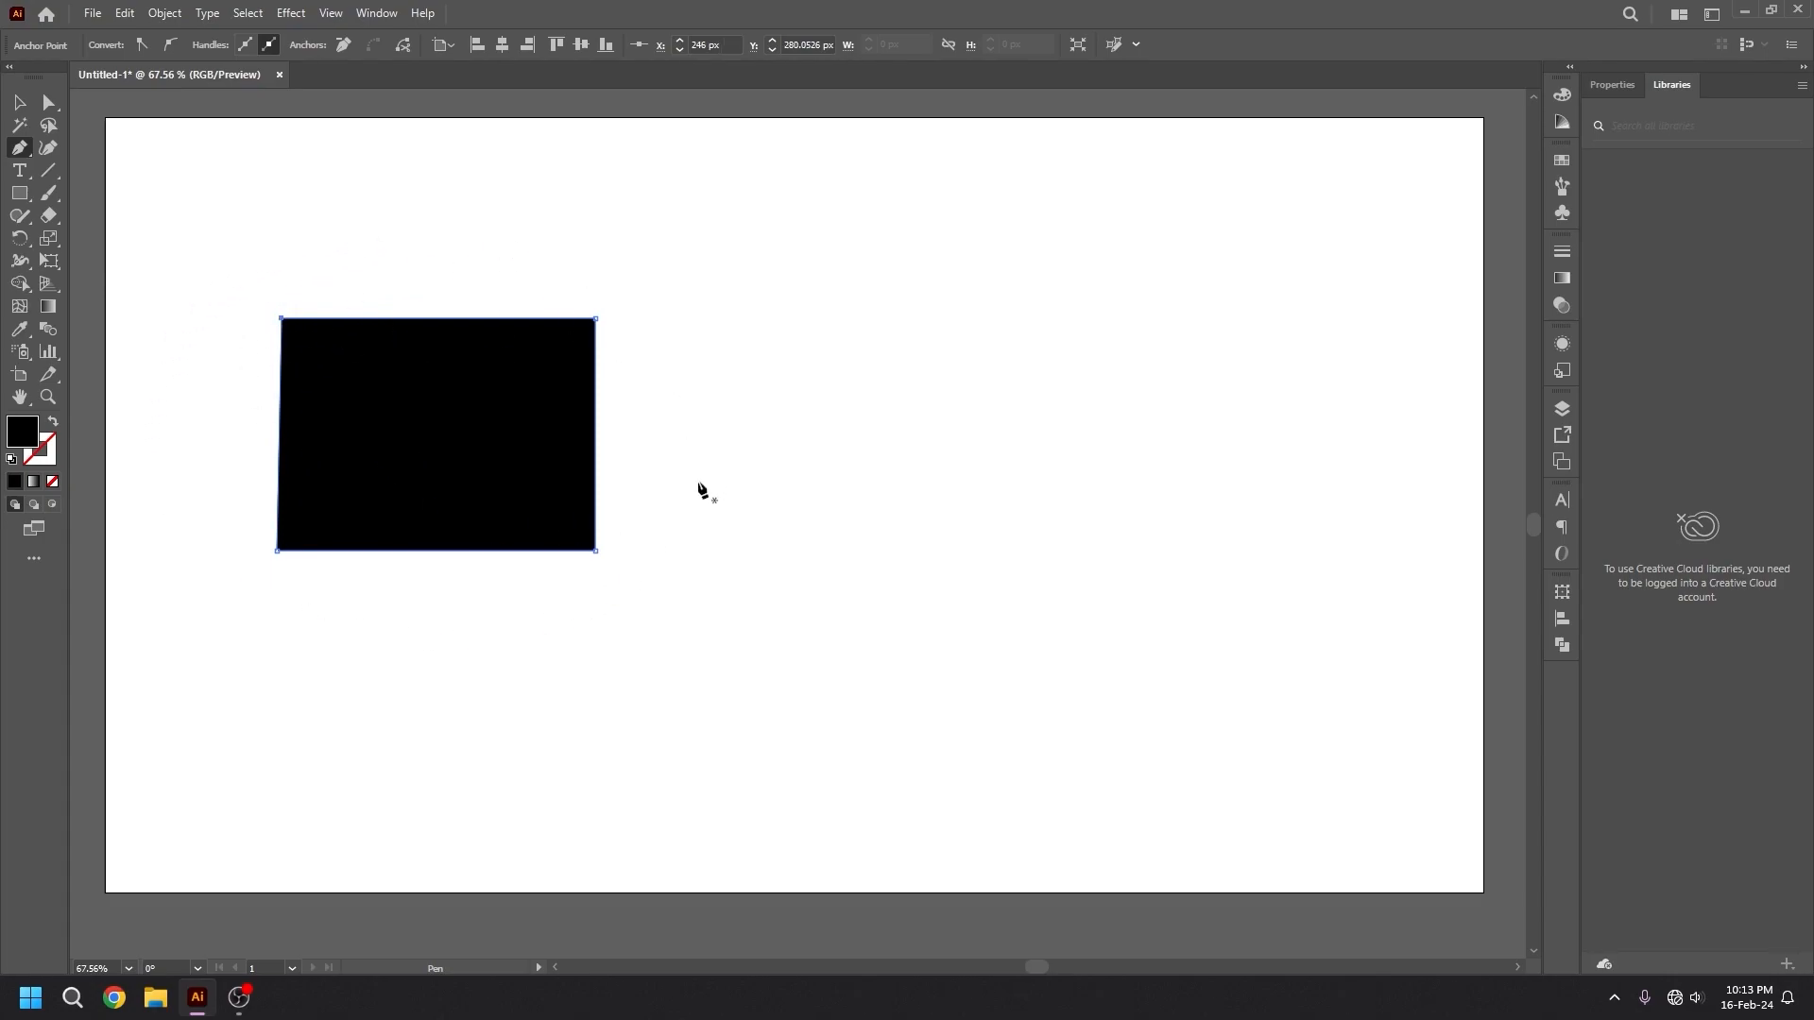
Draw a closed arrow with straight segments beside the four-sided shape, its head pointing left and its tail end notched.
click(709, 430)
click(924, 276)
click(928, 435)
click(1225, 435)
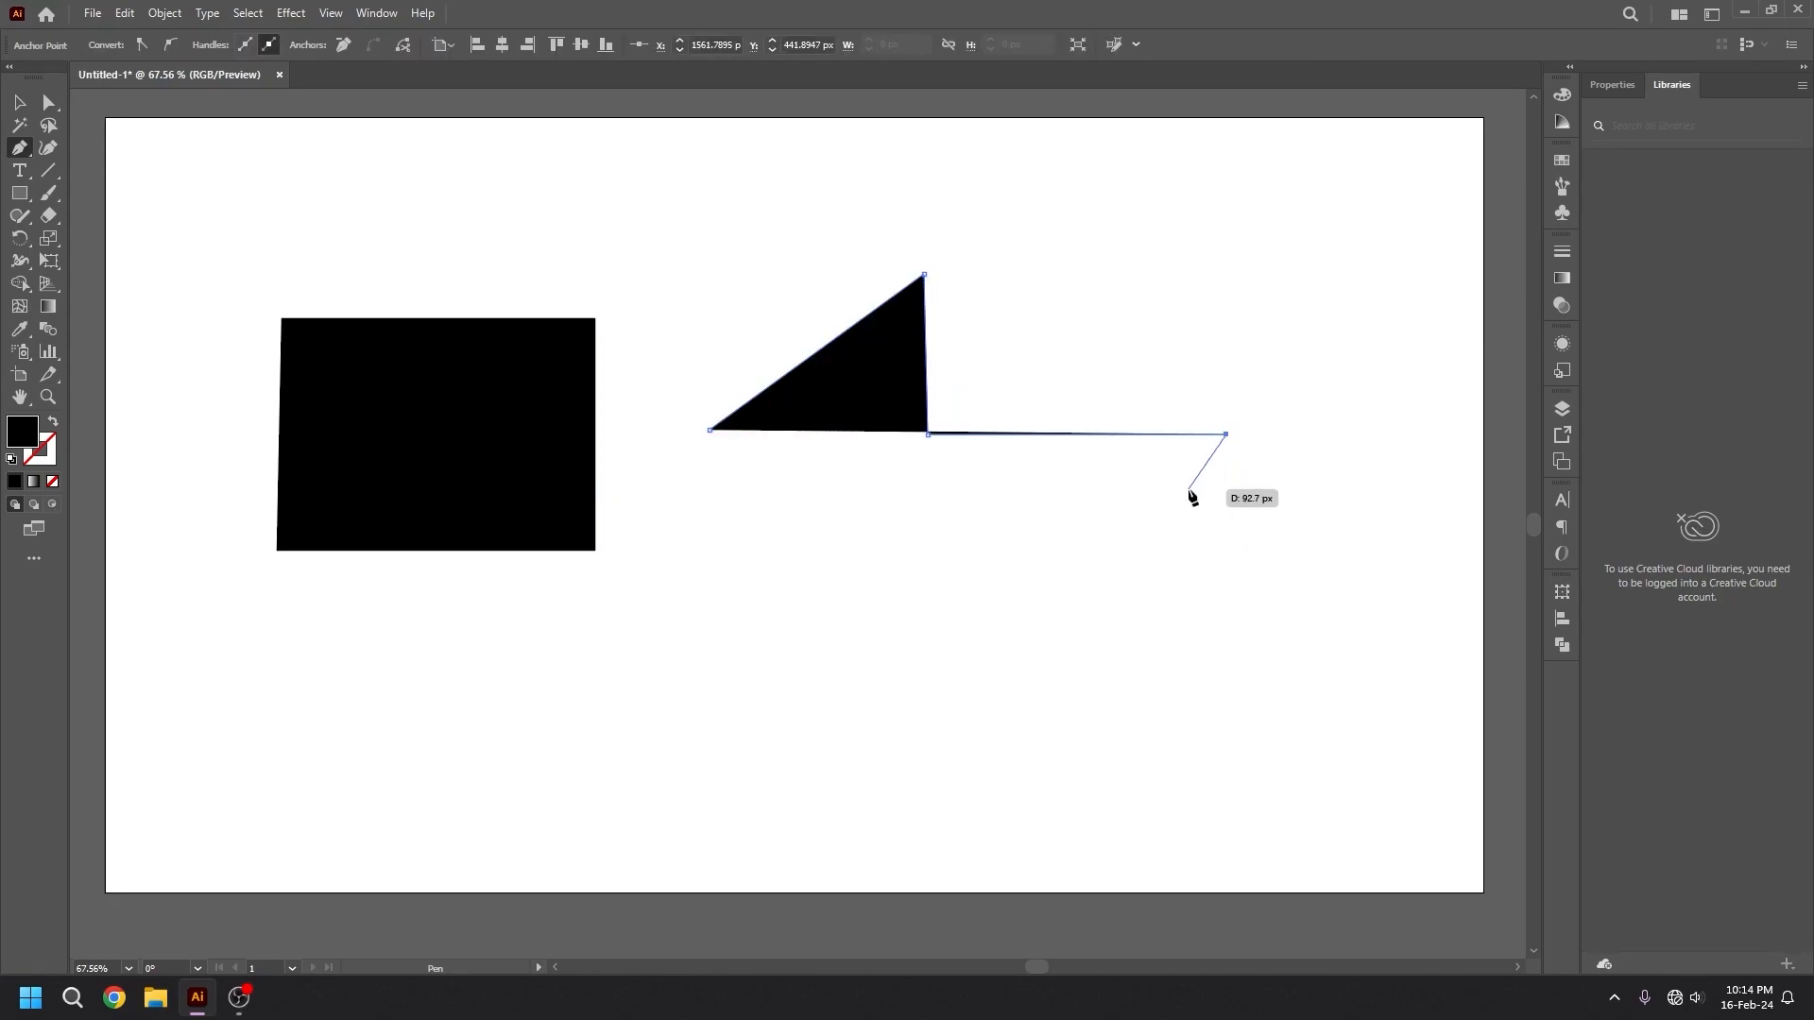
click(1189, 489)
click(1241, 510)
click(929, 507)
click(928, 576)
click(709, 430)
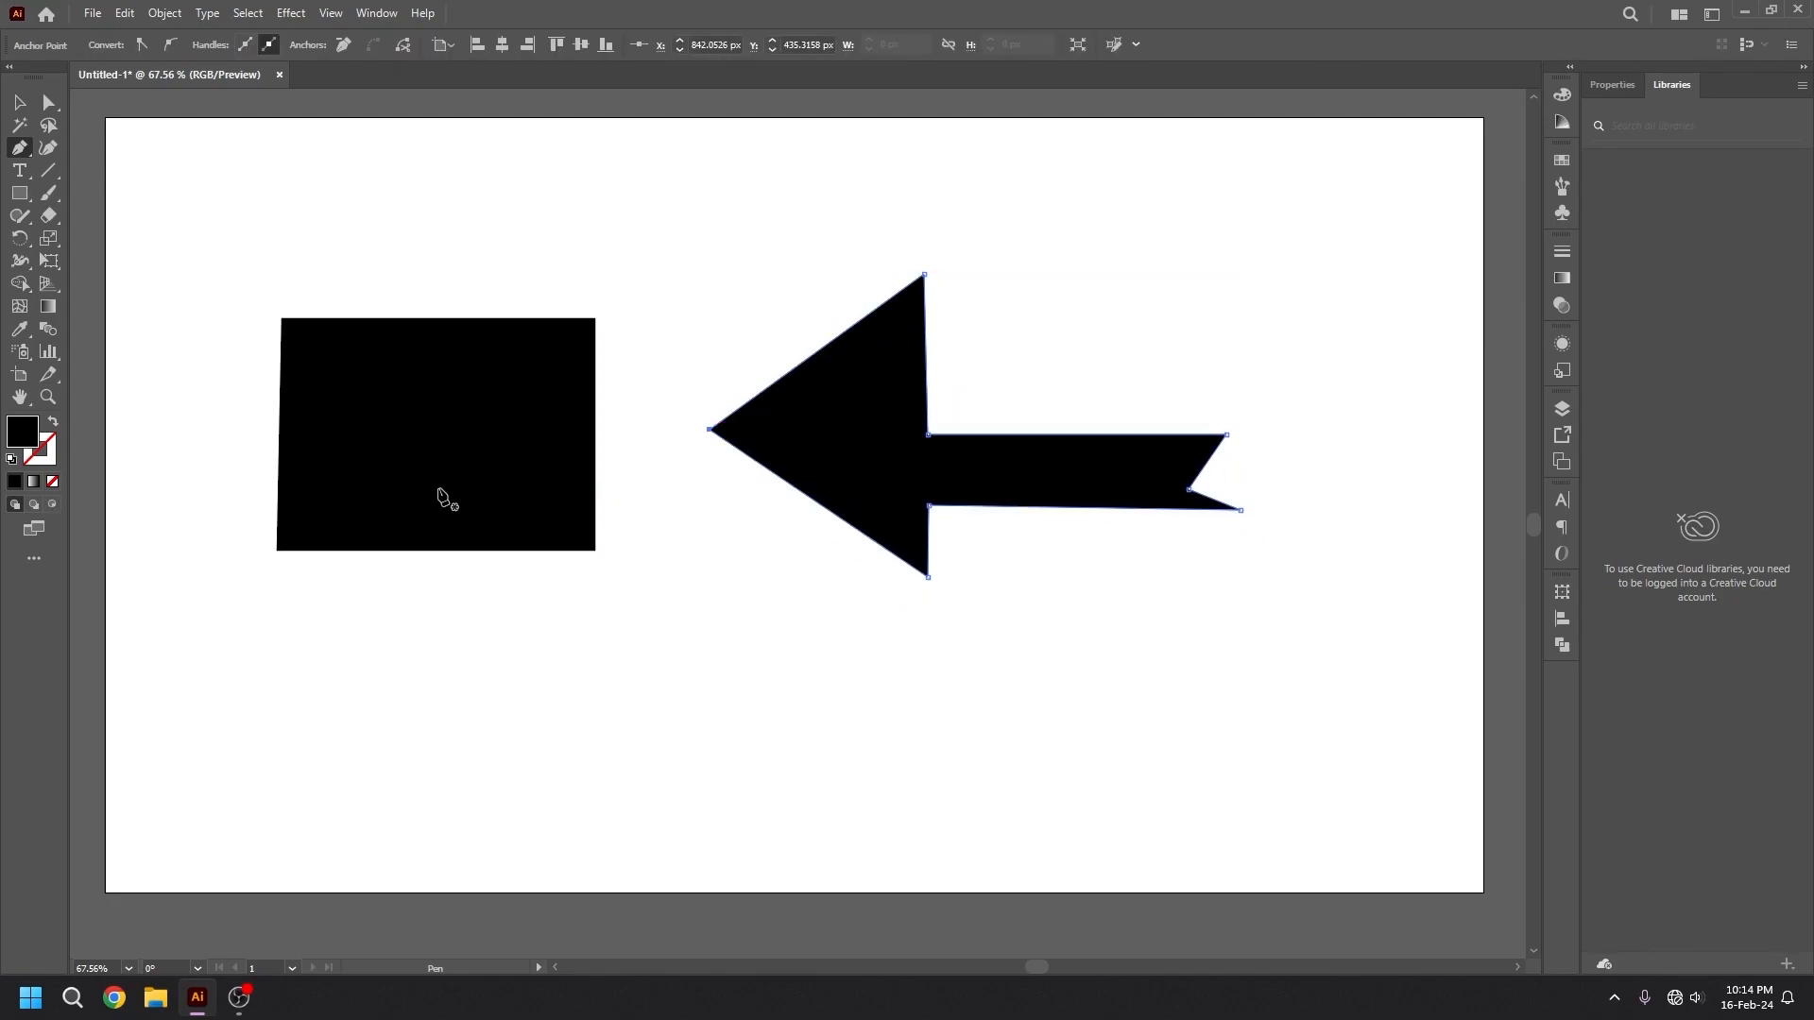
Draw a closed irregular six-point polygon with straight segments below the arrow and the four-sided shape.
click(650, 650)
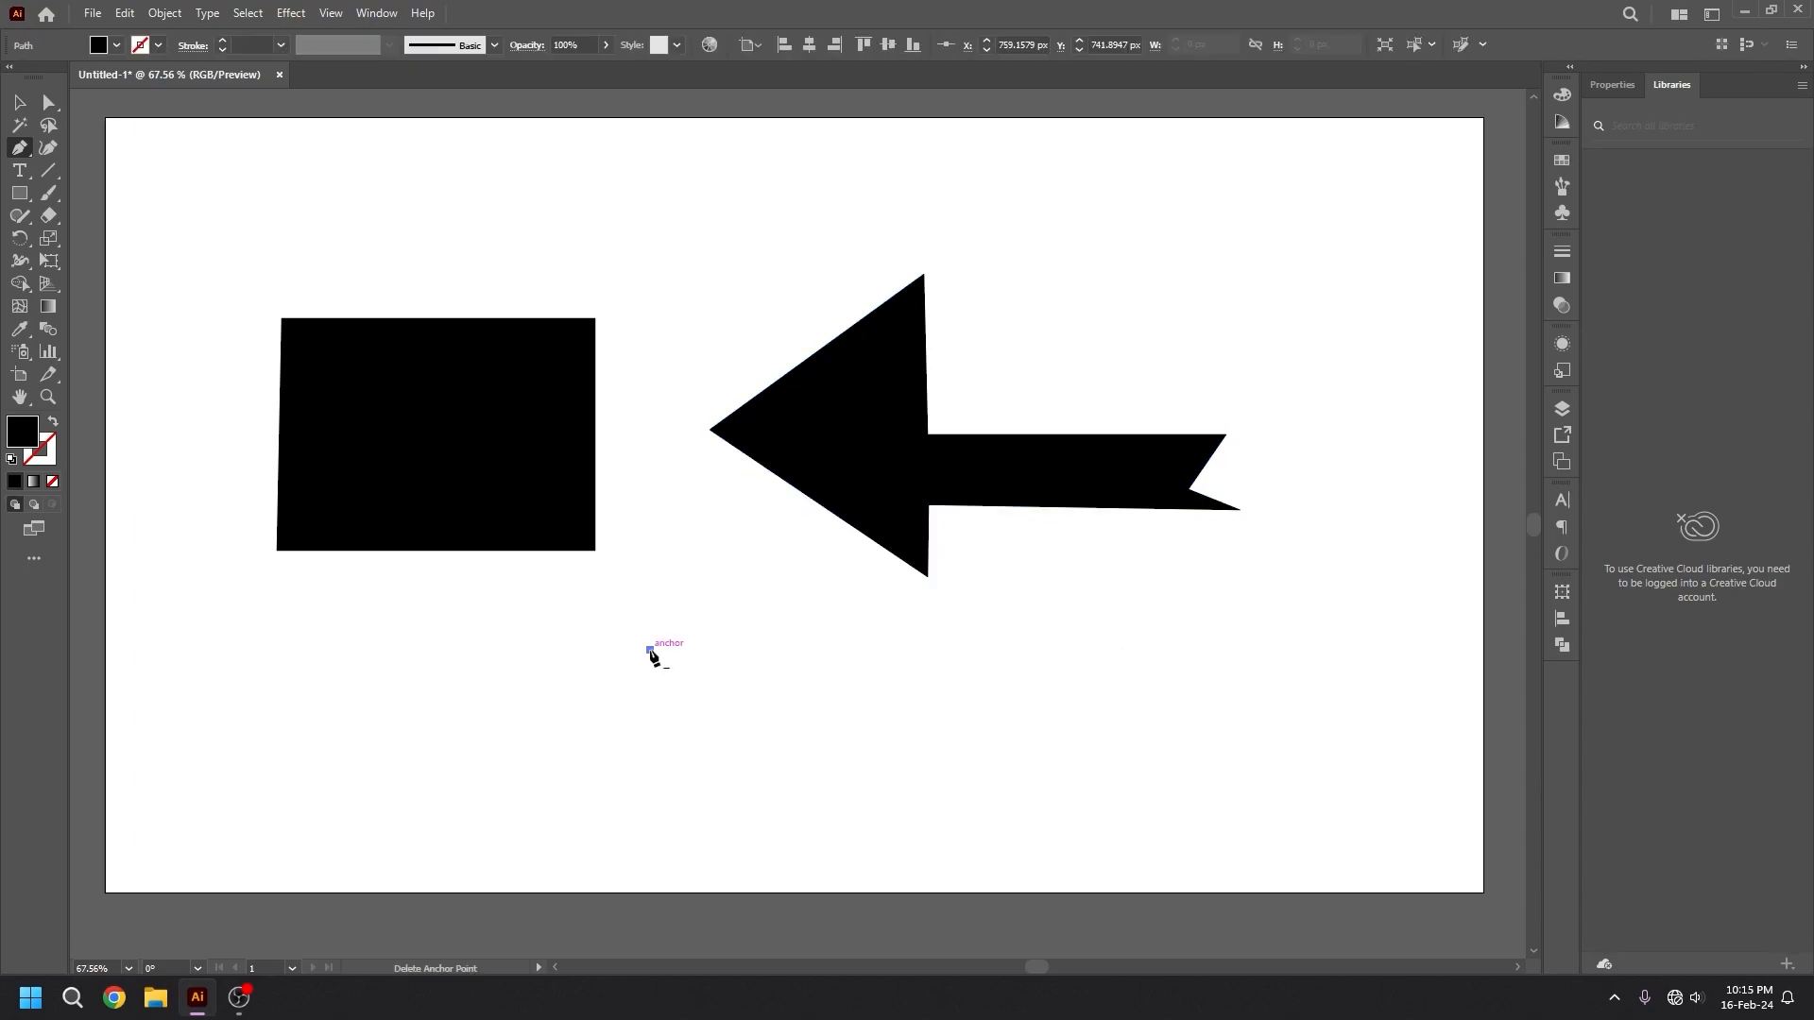
click(890, 646)
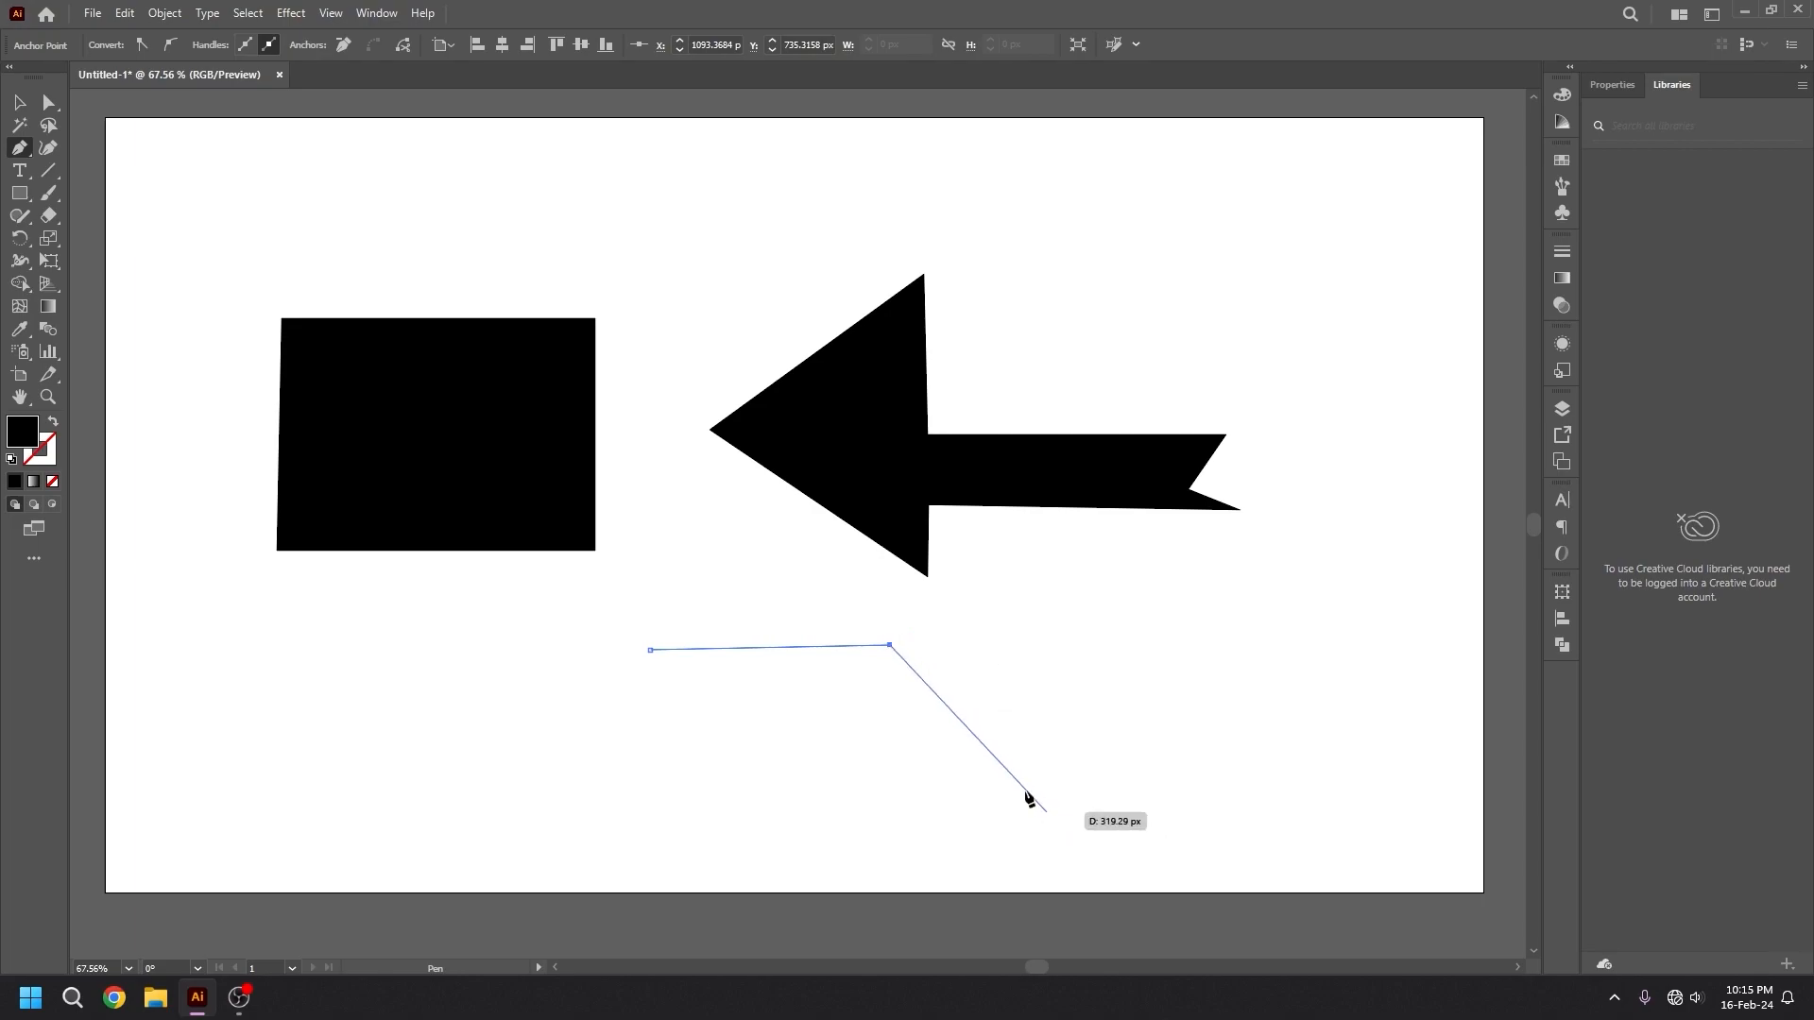
click(1000, 762)
click(890, 831)
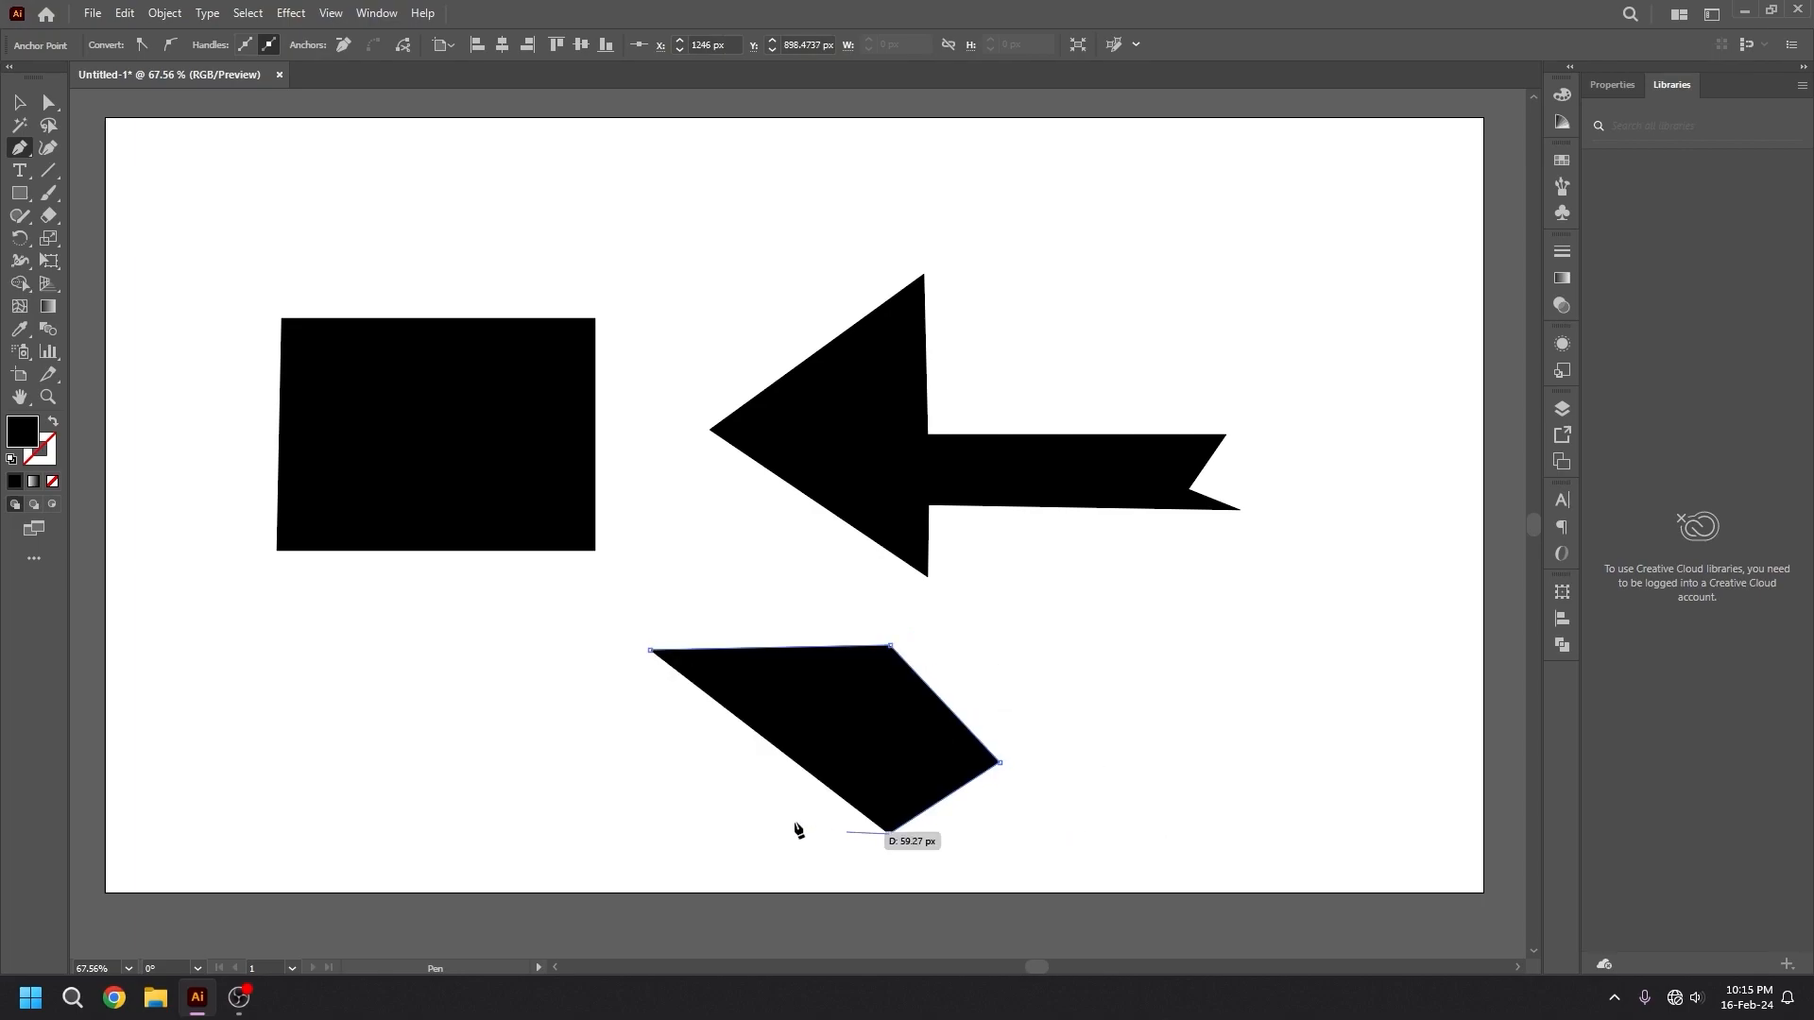
click(700, 756)
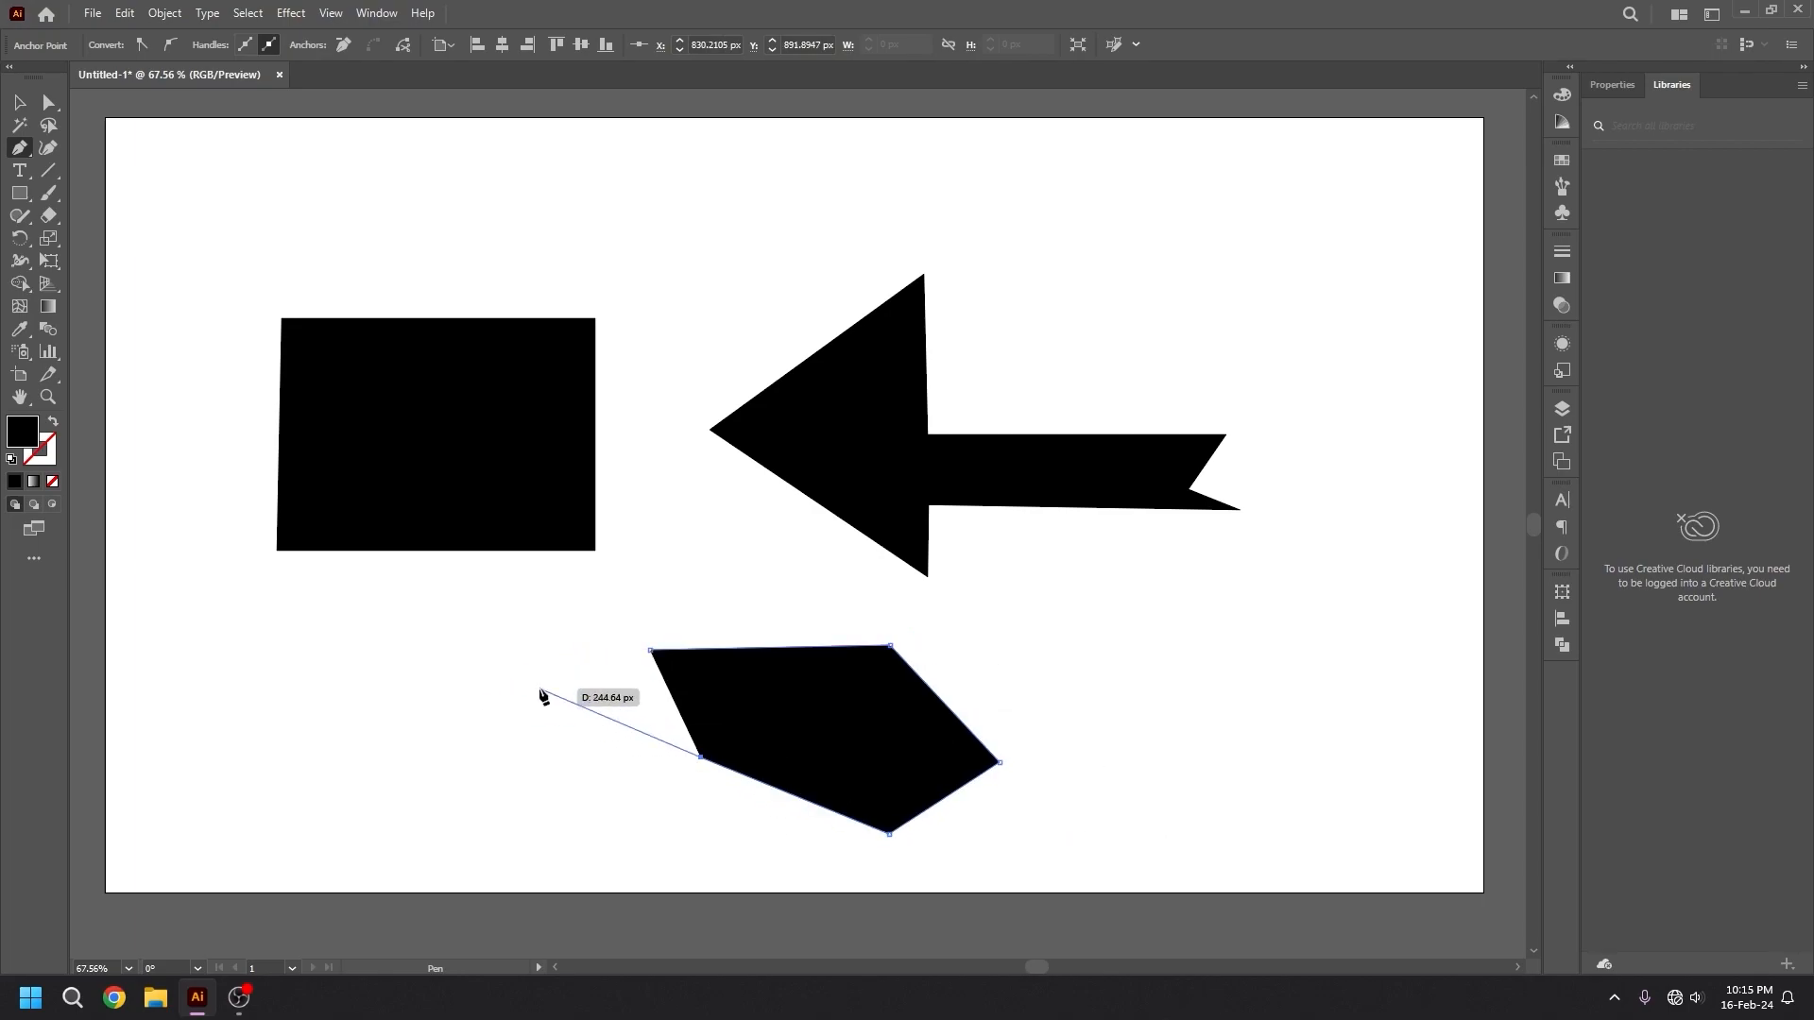
click(541, 690)
click(650, 650)
Draw a closed shape below the arrow's tail with a straight top edge about 258 px long and curved sides around a smooth lower-right anchor.
click(1007, 613)
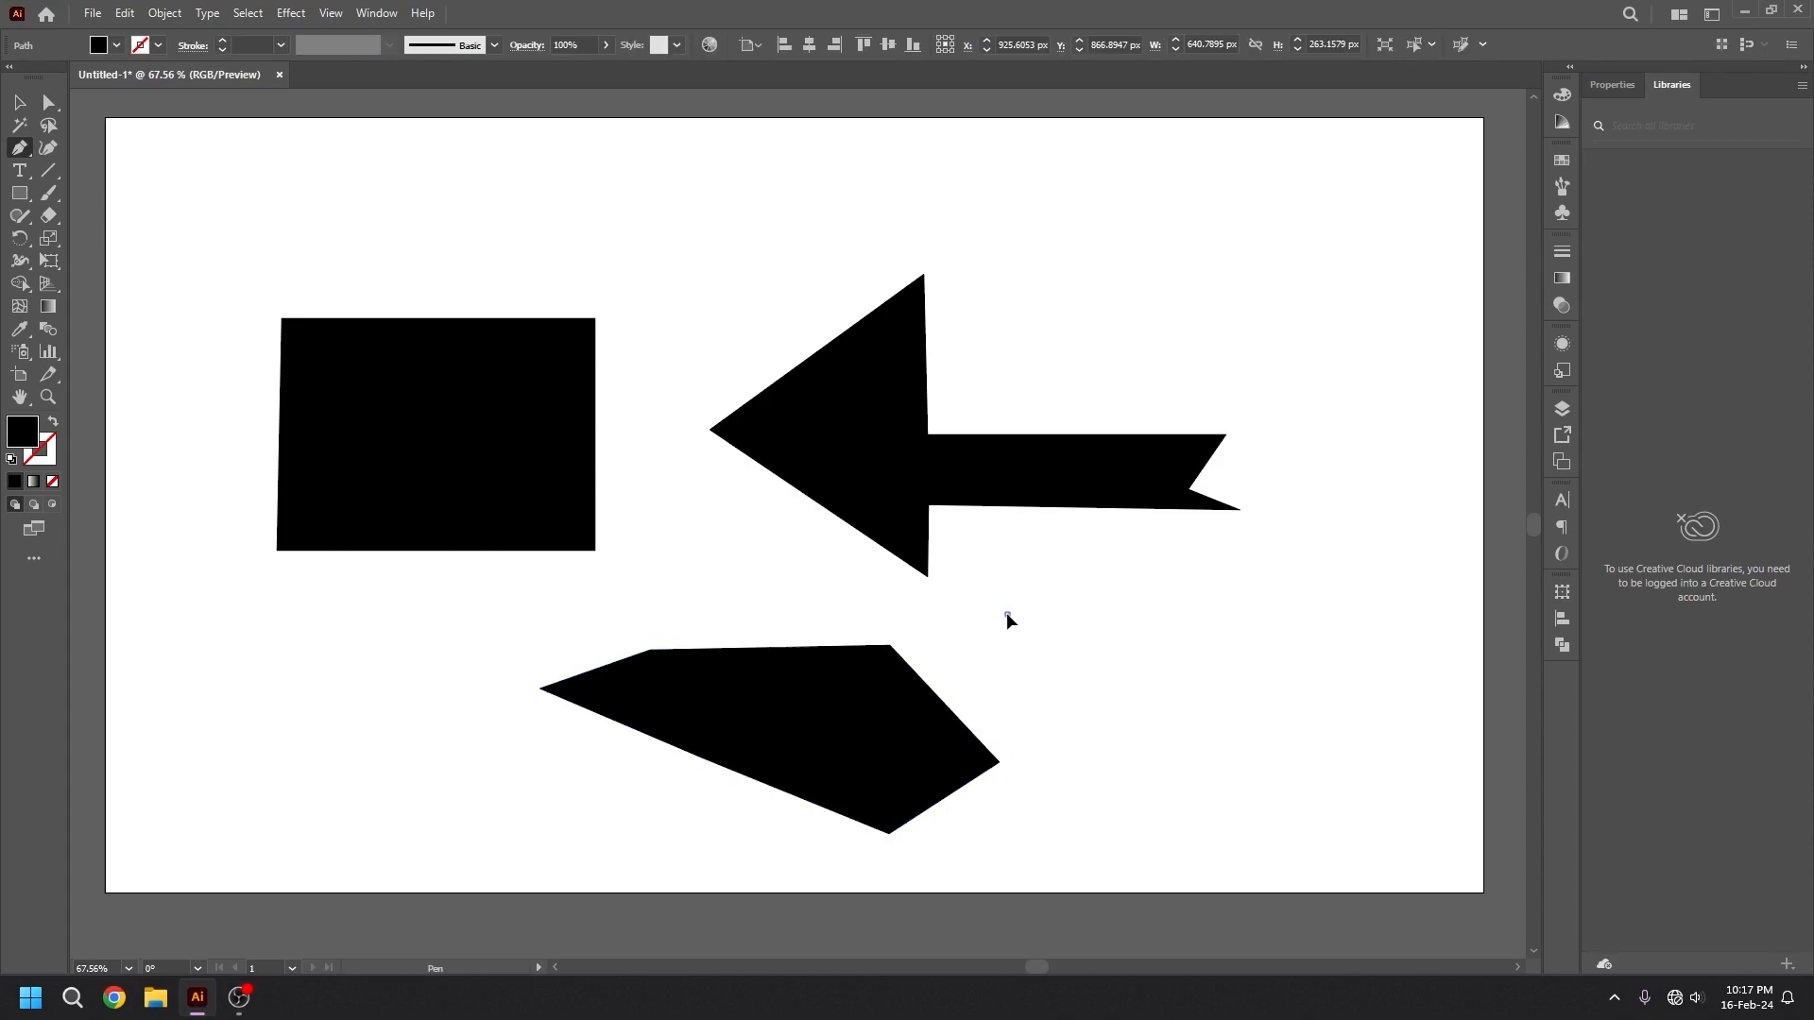
click(1192, 614)
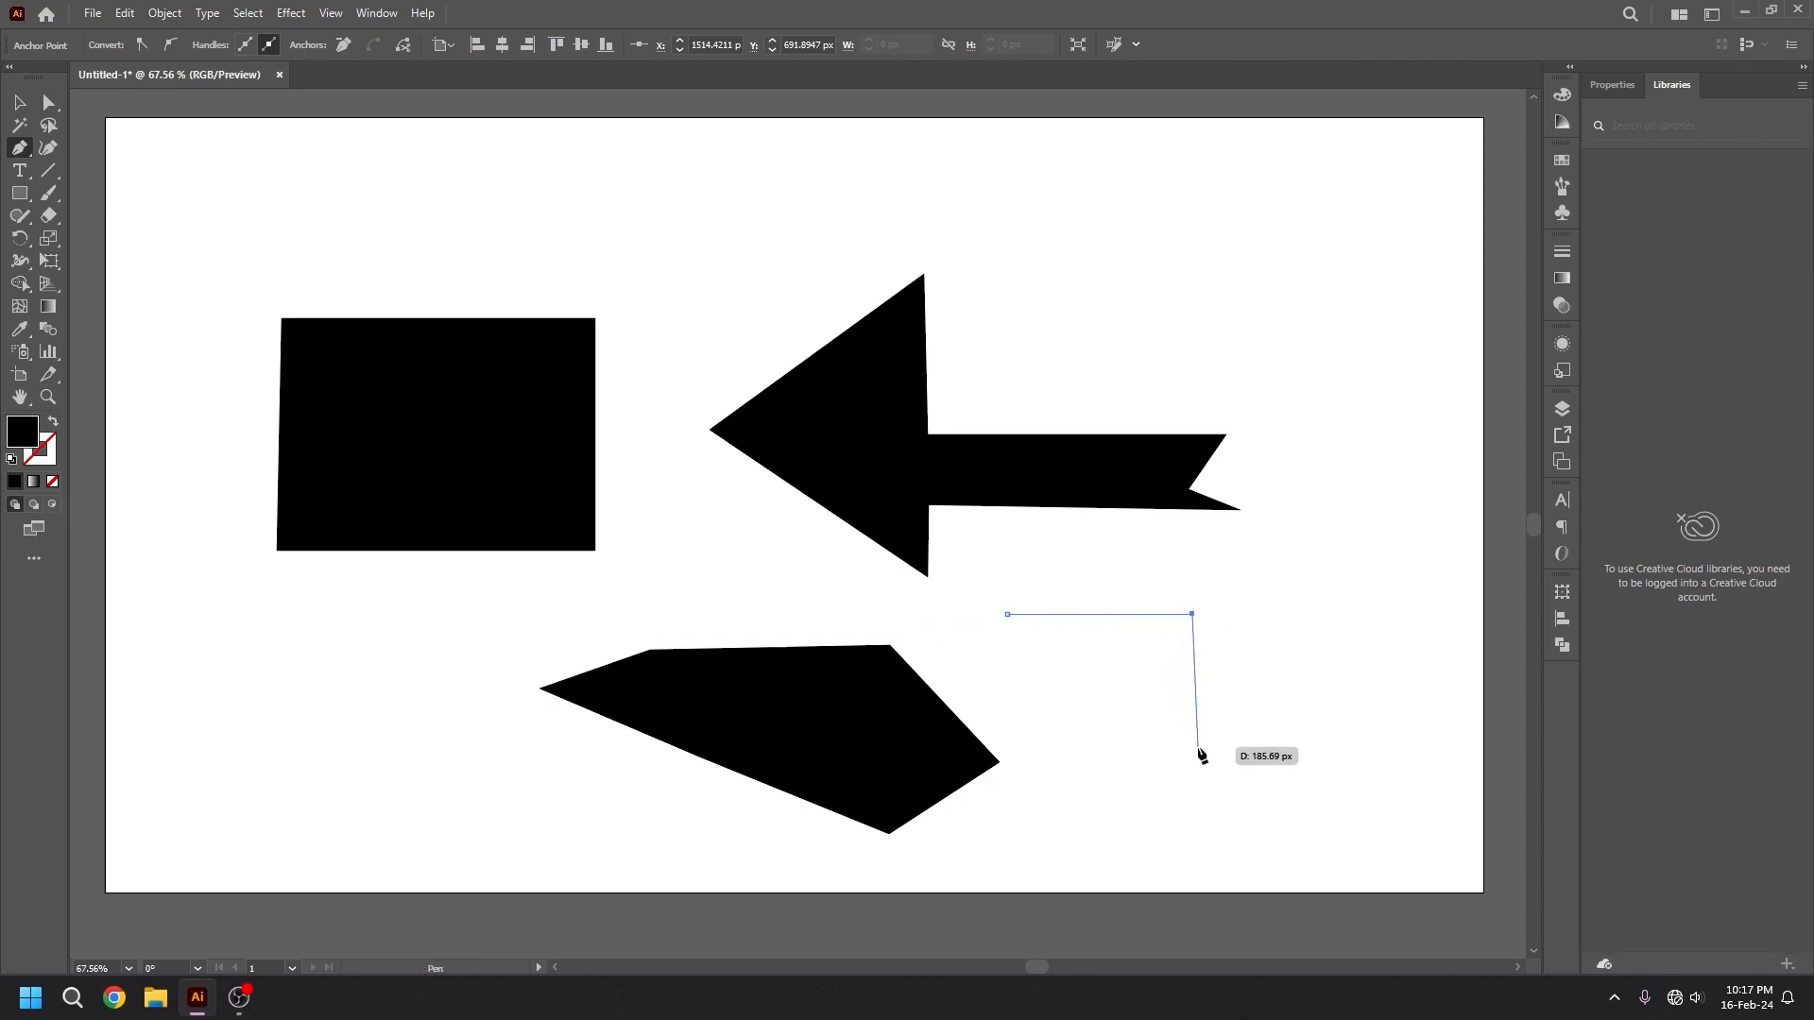
drag(1198, 747, 1084, 824)
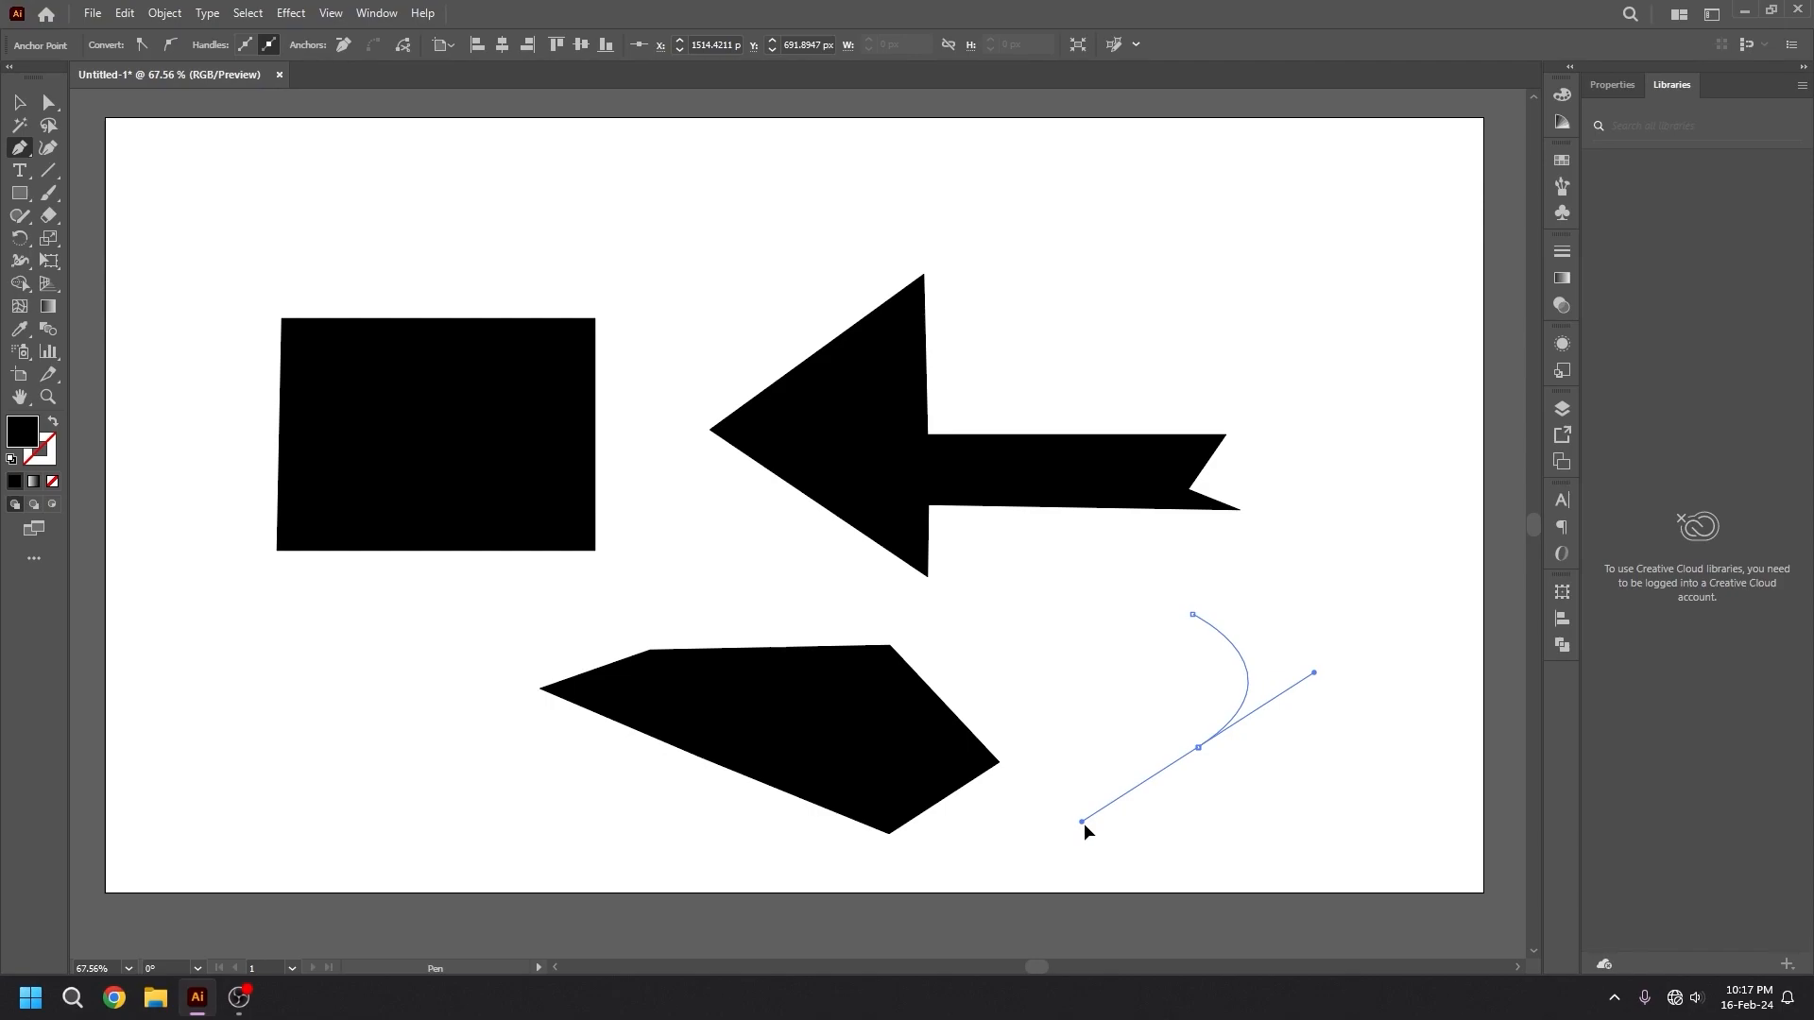
drag(1085, 824, 1187, 762)
drag(1193, 757, 1078, 853)
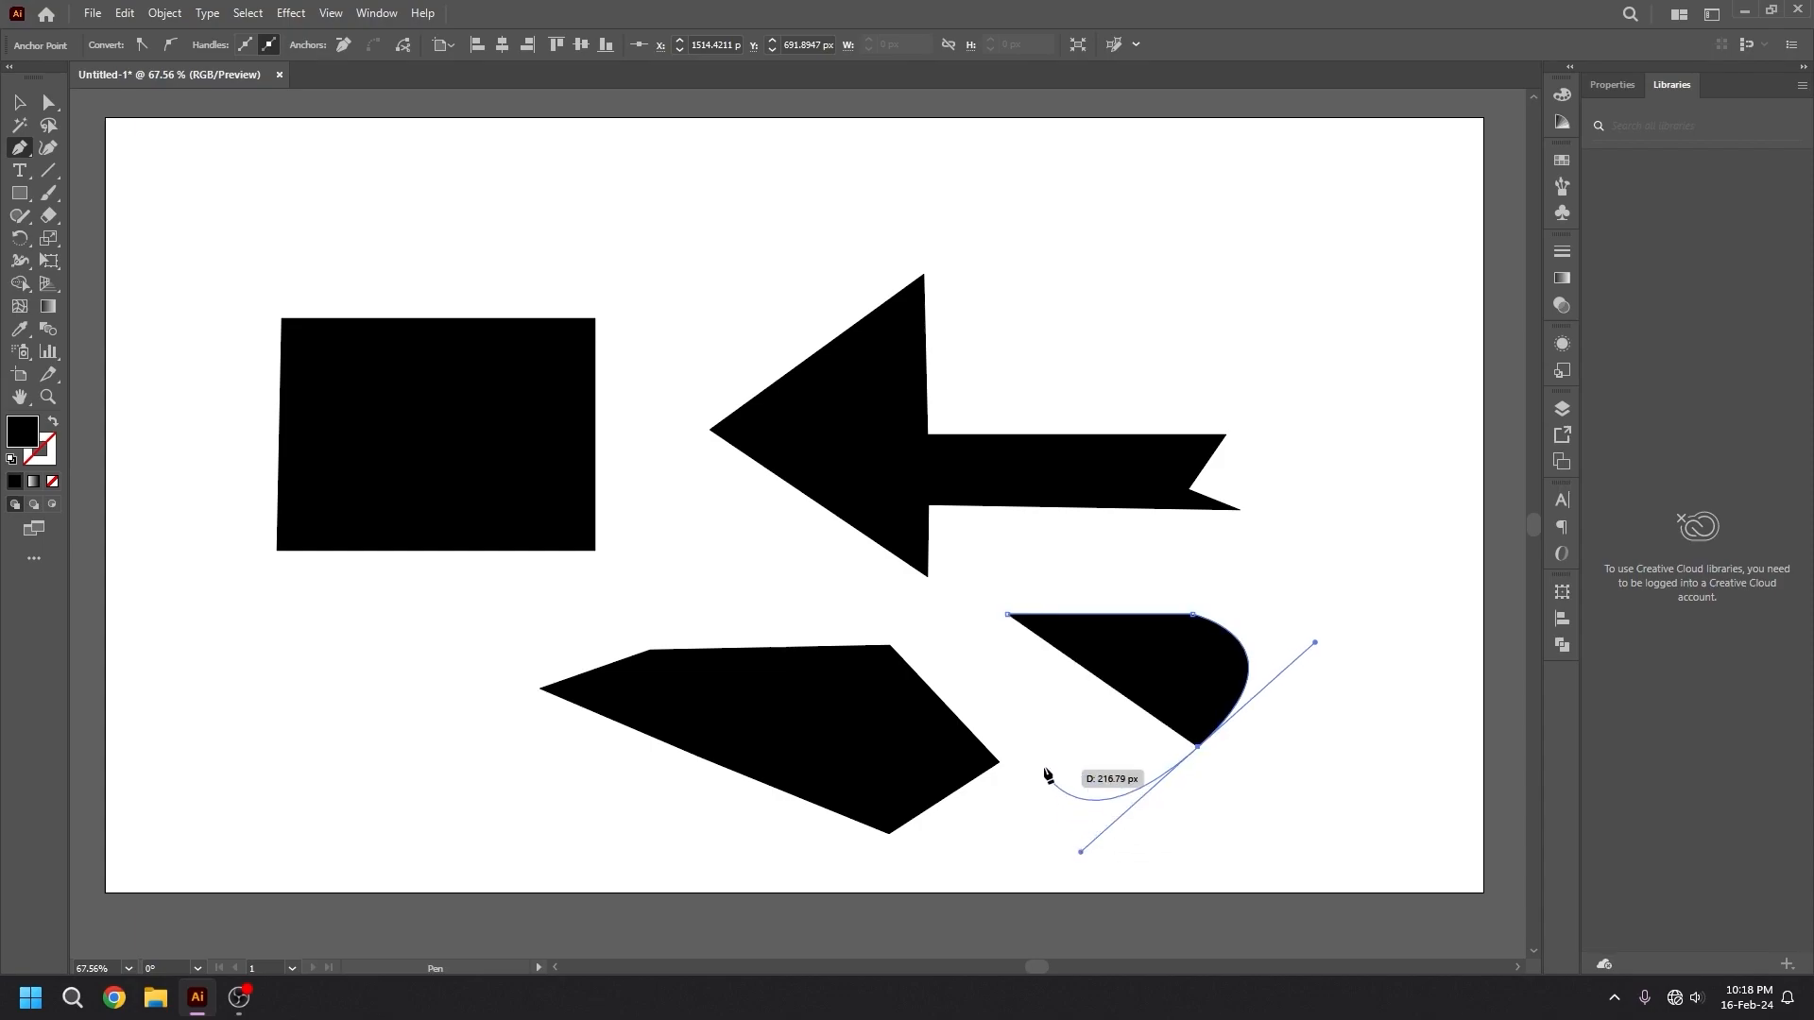
drag(1004, 620, 1060, 508)
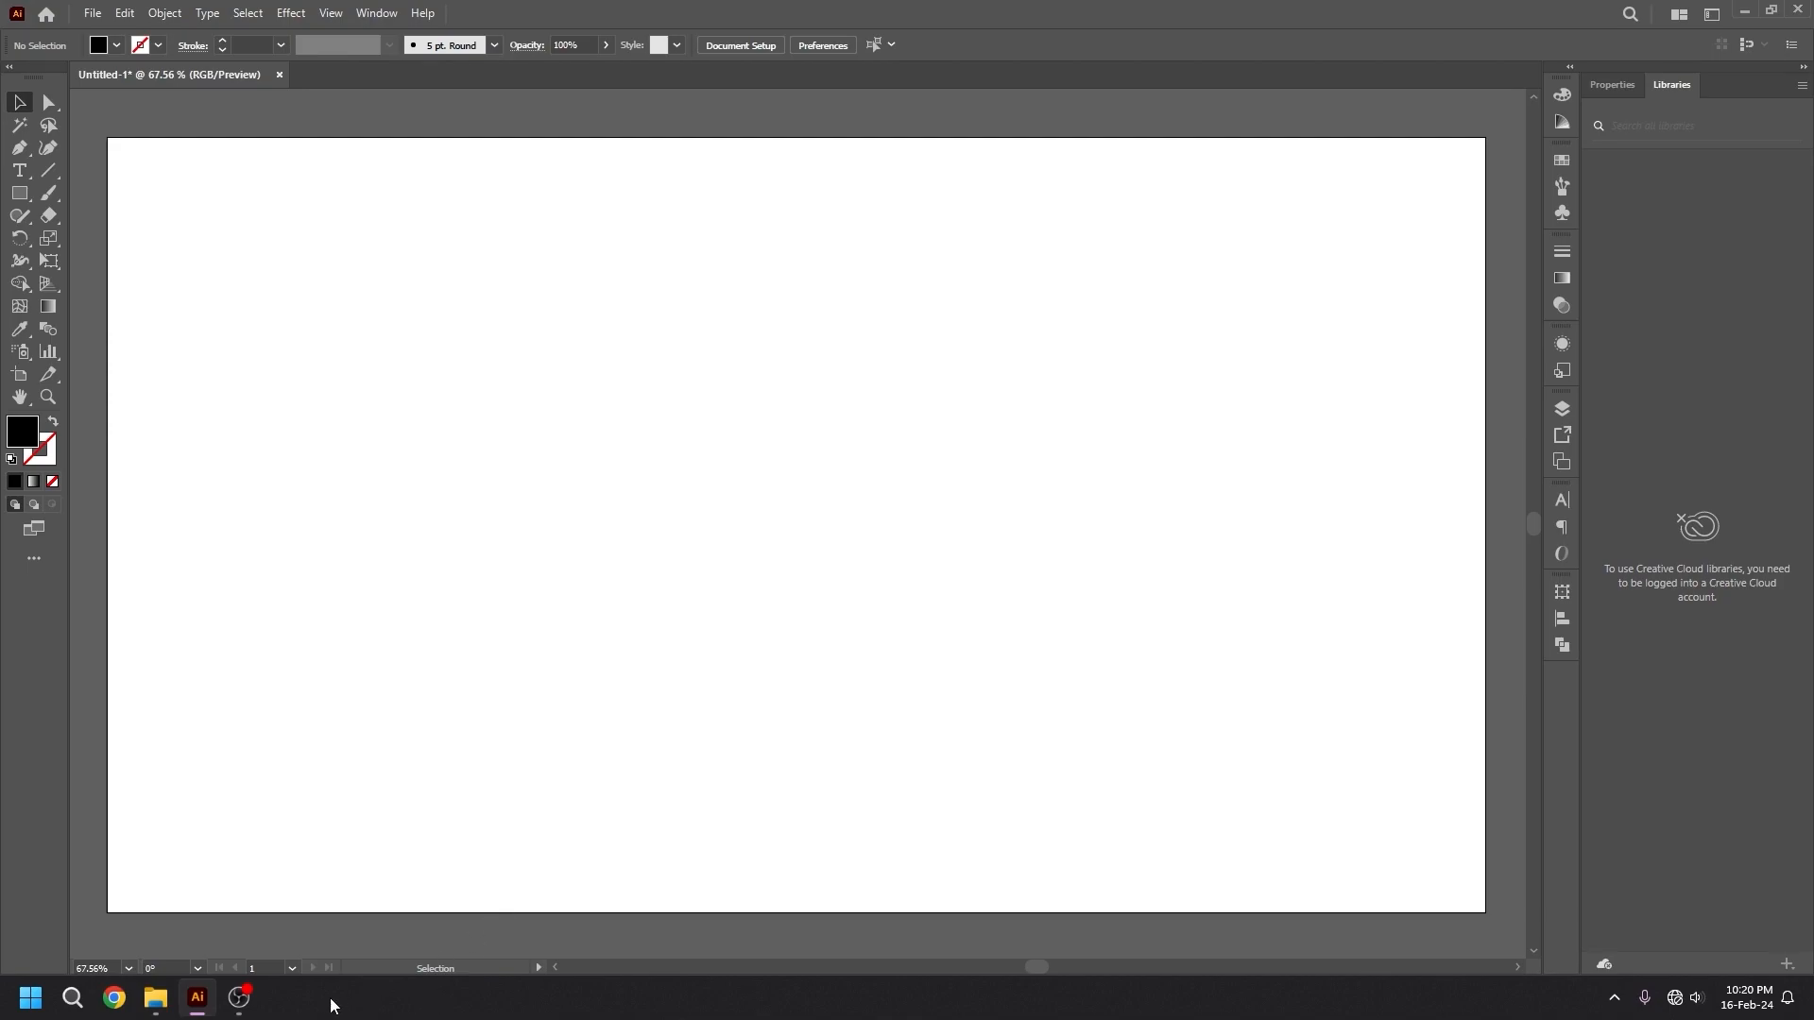
Place the pen icon picture "images" from the Downloads folder on the artboard, enlarge it to about 724 px square and move it near the centre.
click(155, 998)
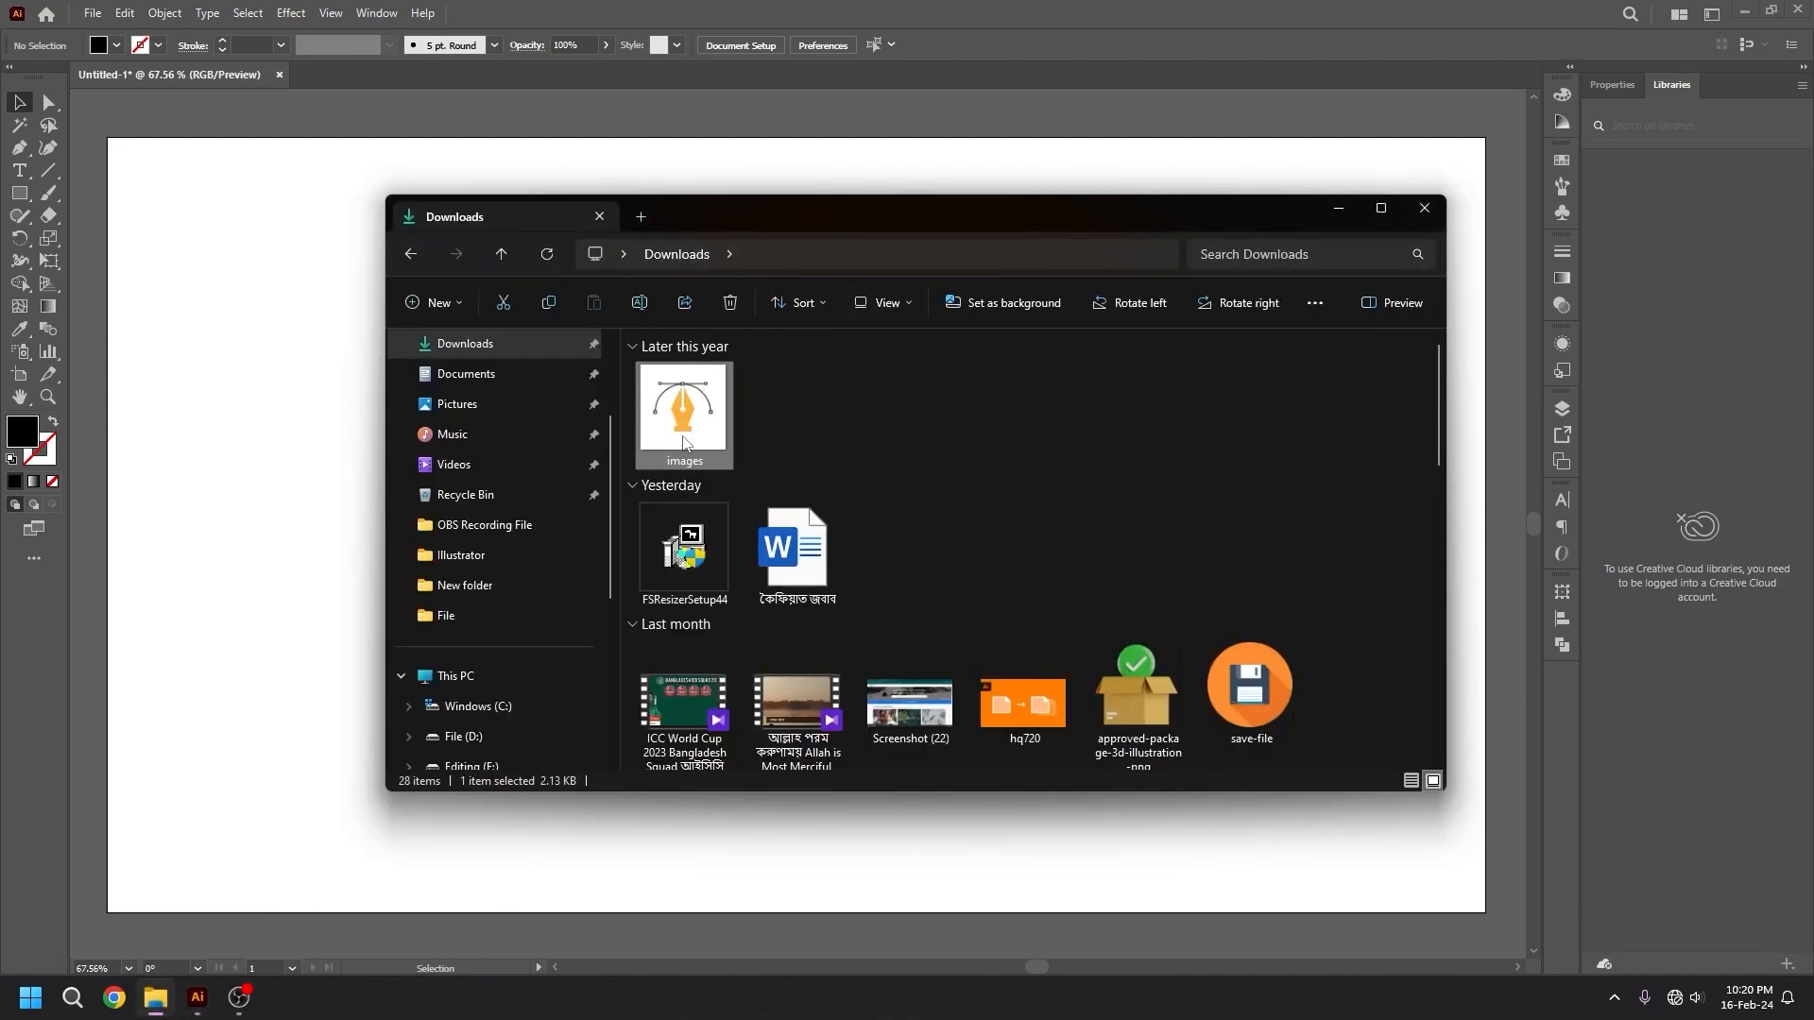
drag(689, 419, 236, 427)
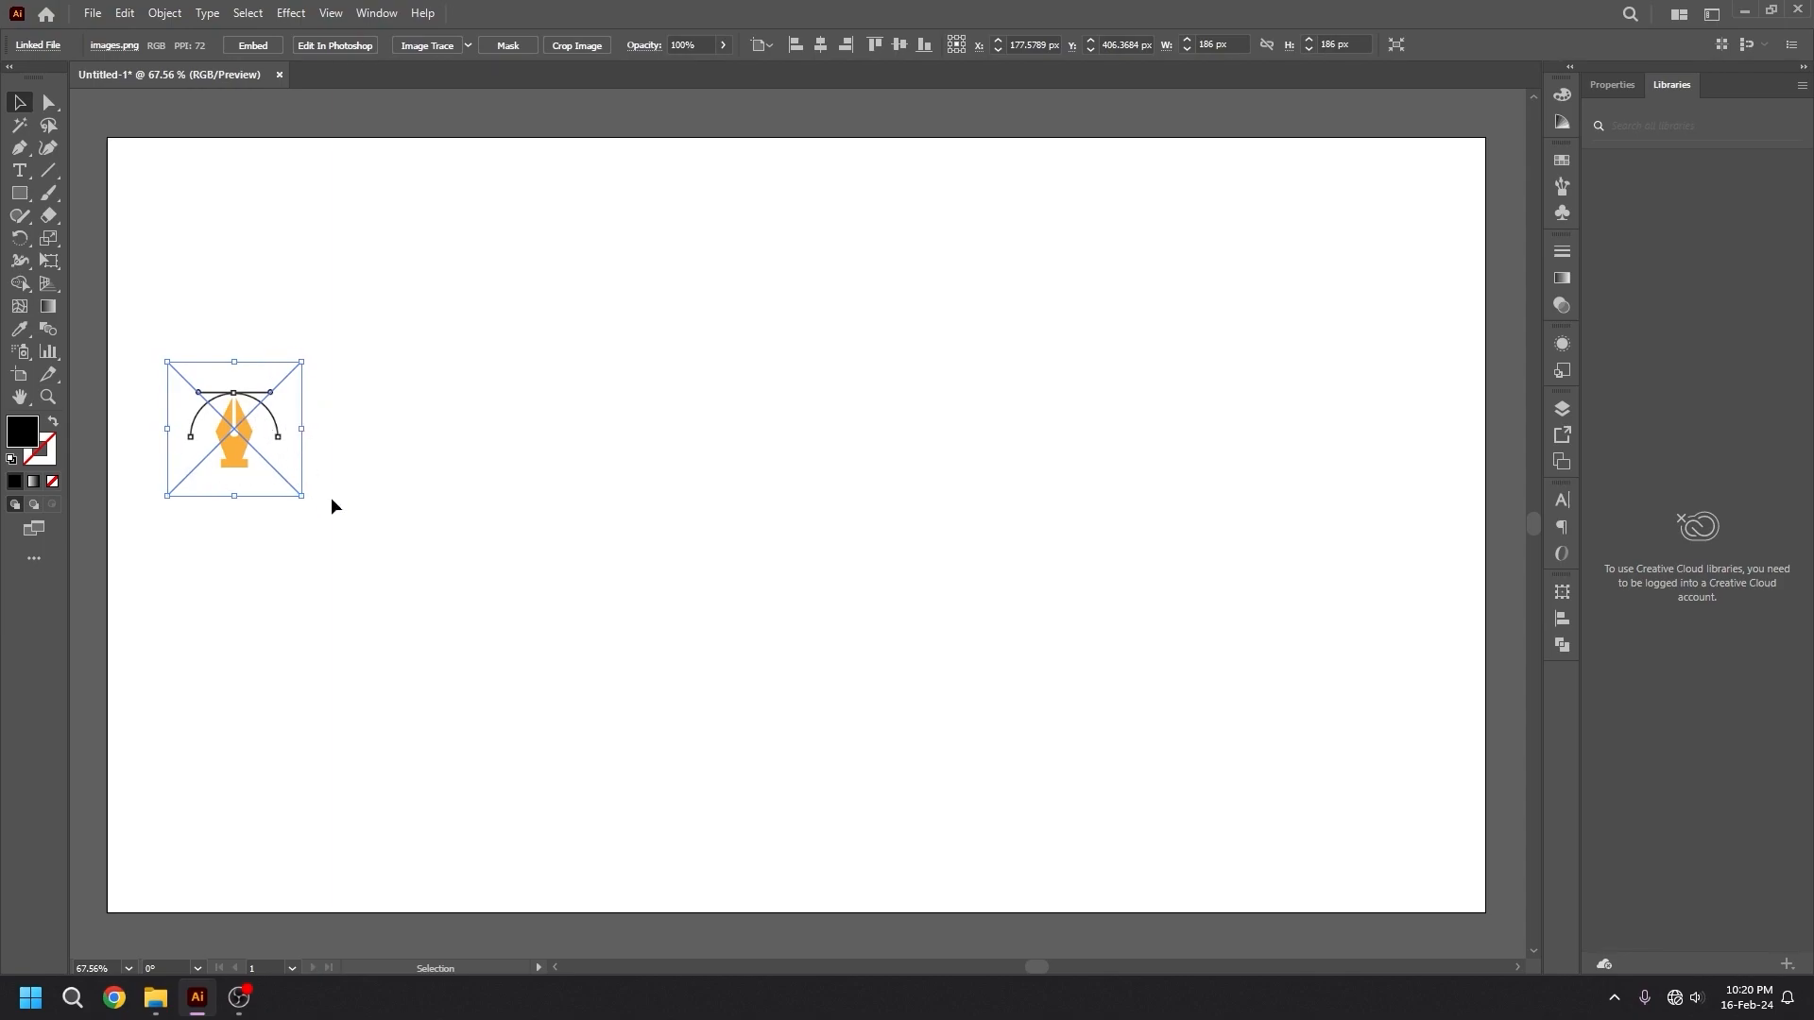
drag(300, 495, 514, 689)
drag(211, 380, 714, 452)
click(1085, 489)
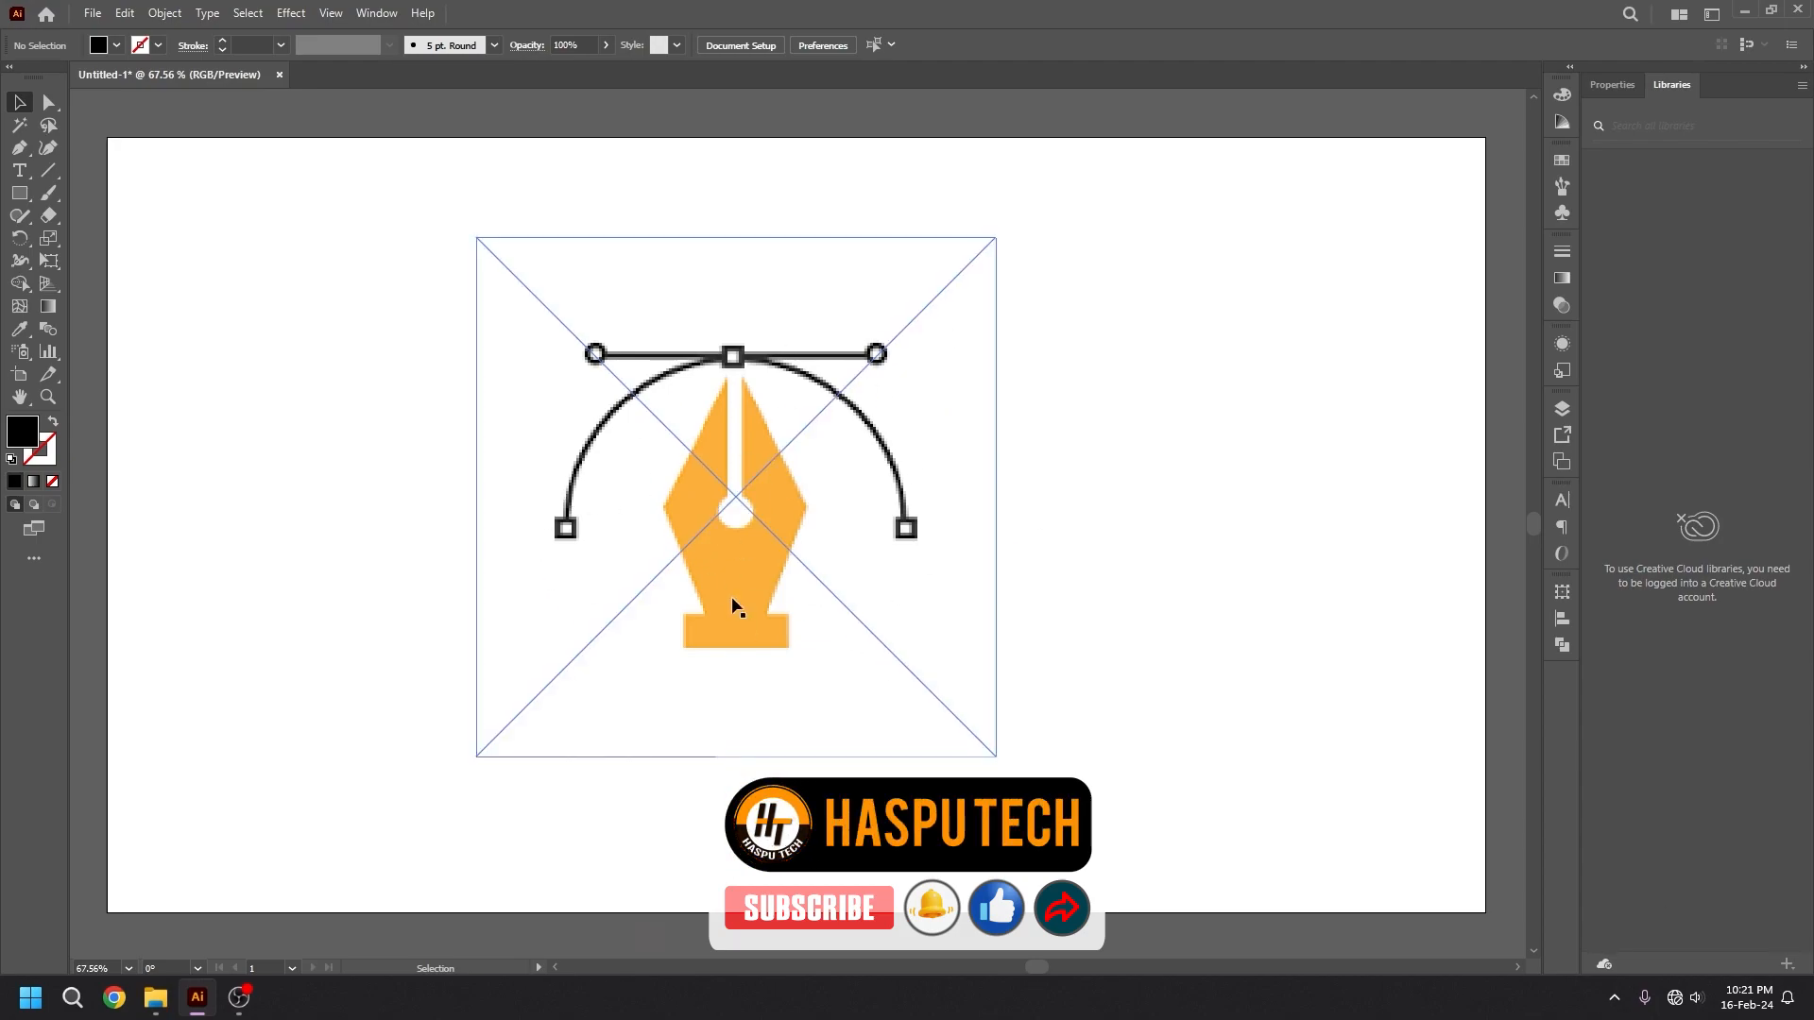
Lock the placed pen icon image.
click(759, 556)
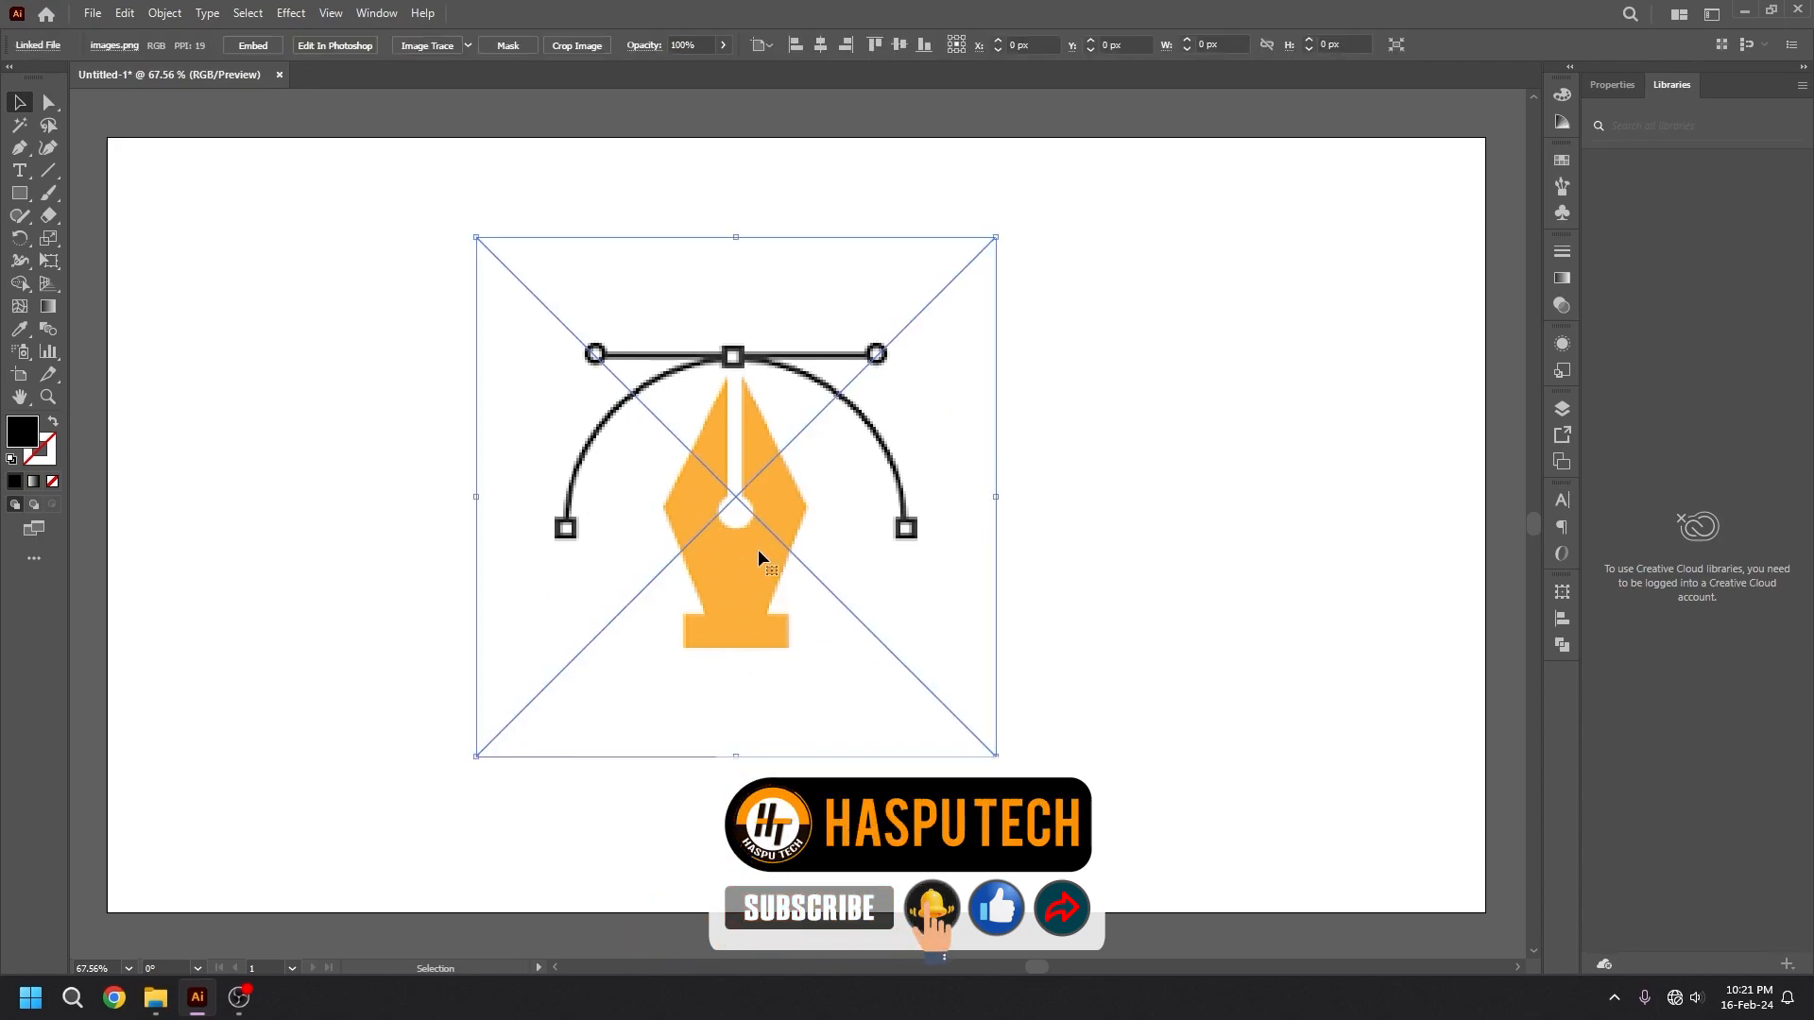
click(164, 13)
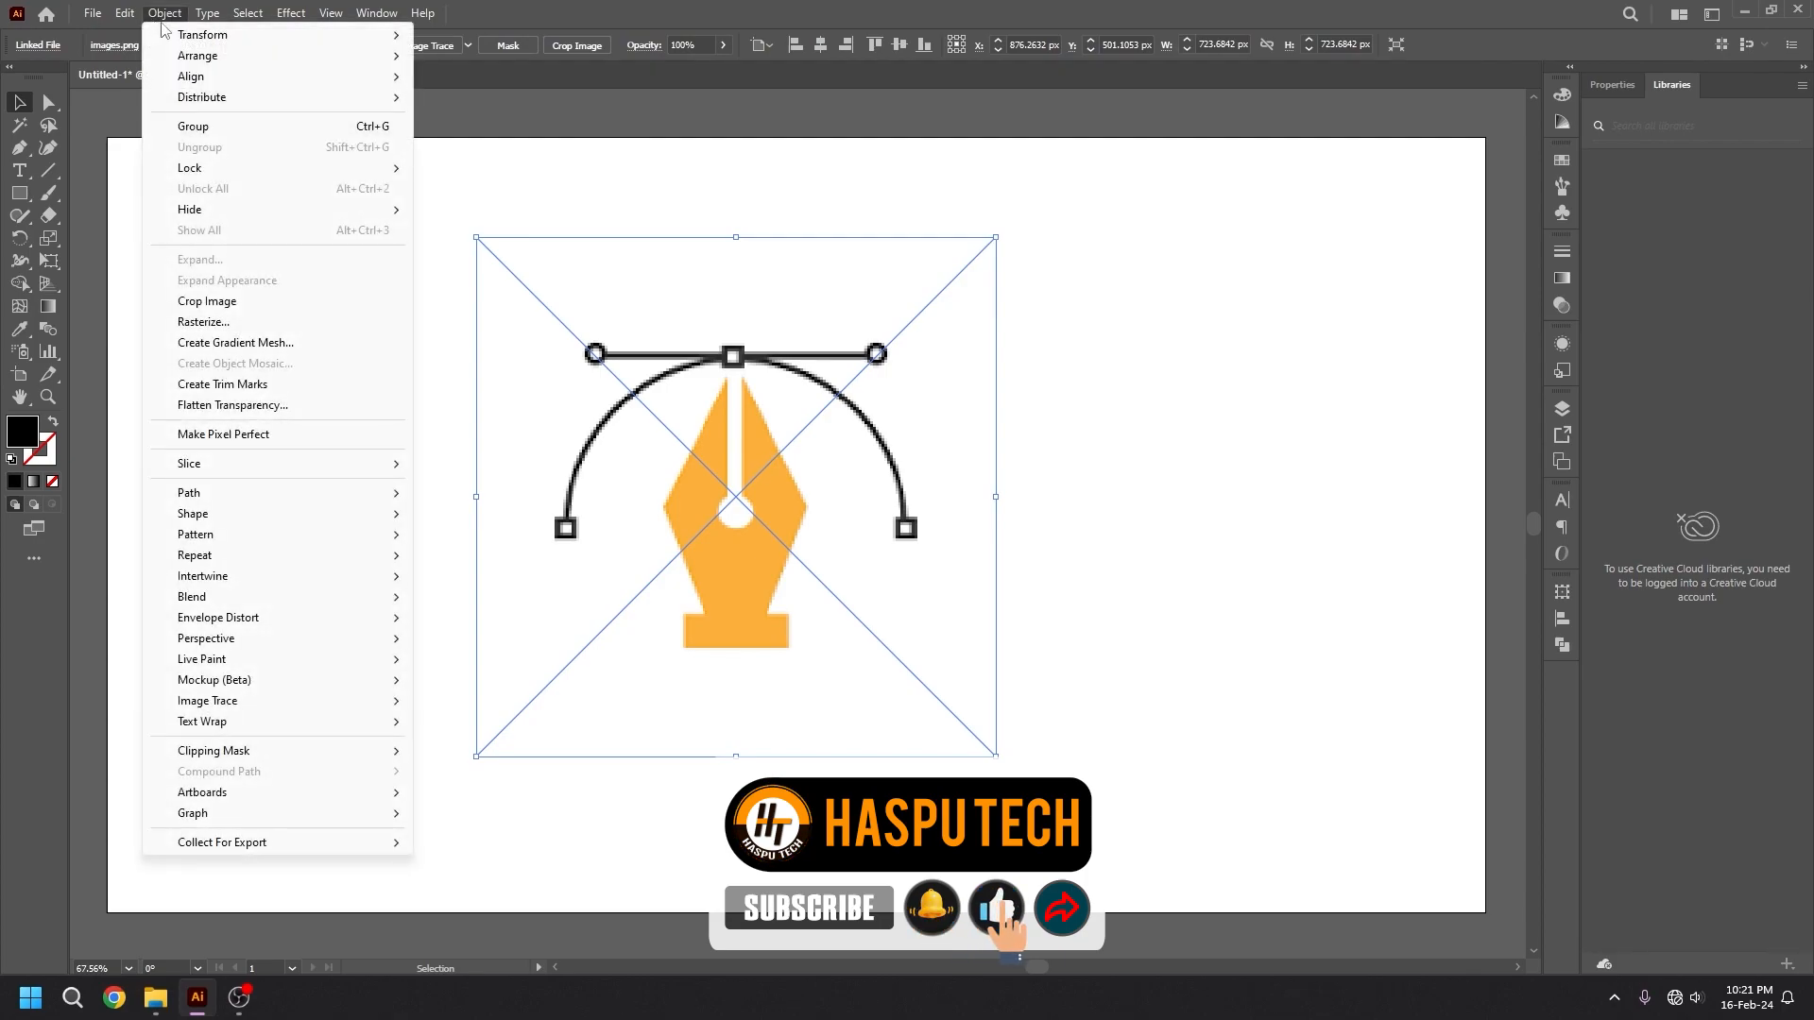
mouse_move(268, 168)
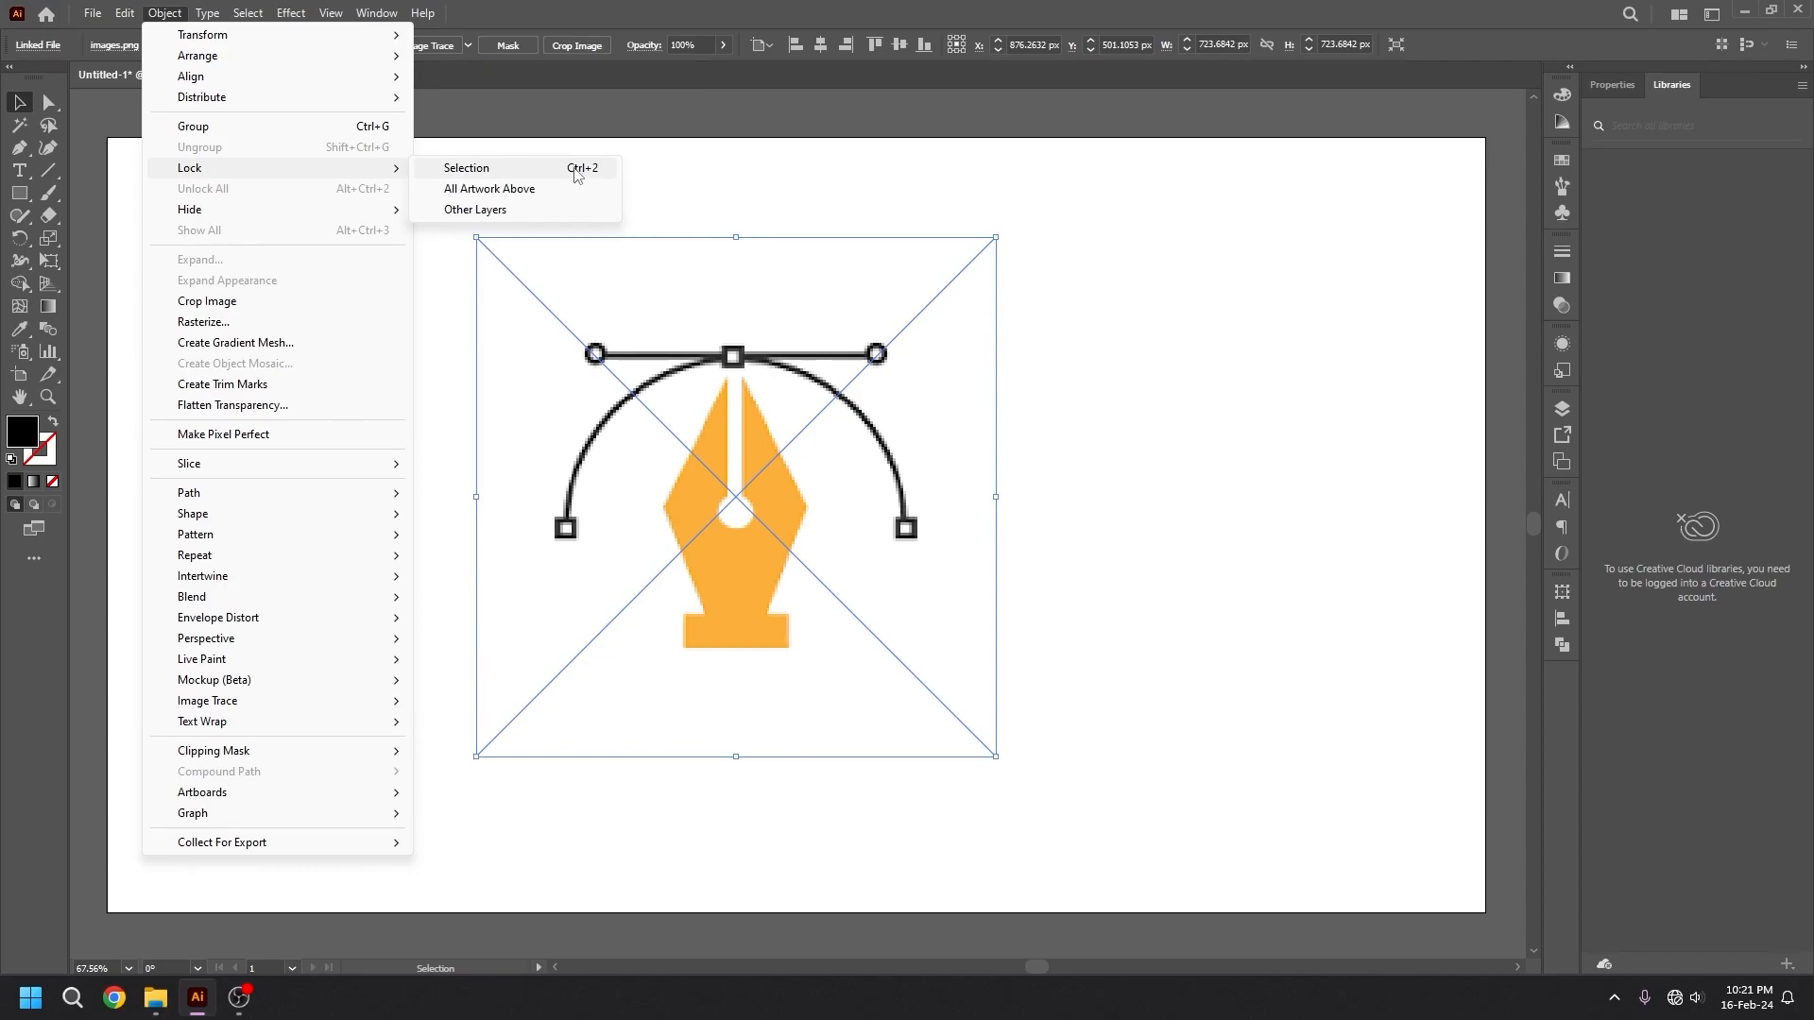
click(466, 168)
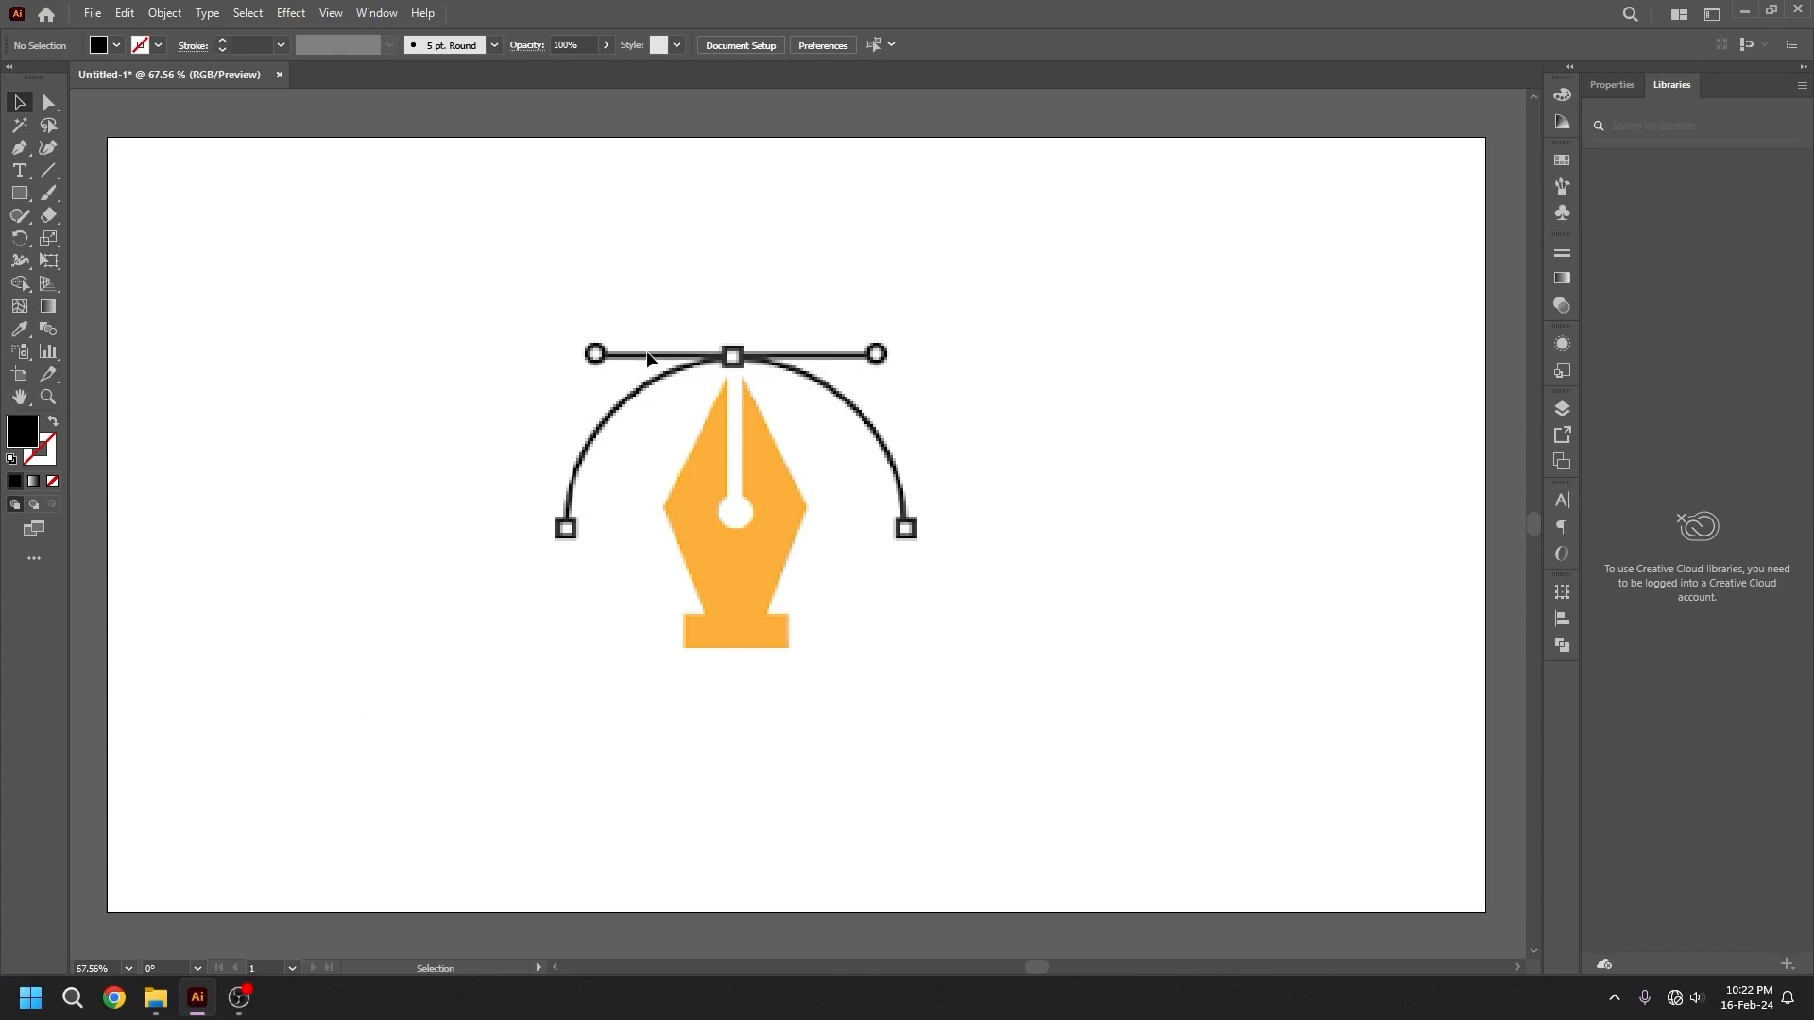
Start a Pen tool path at the upper tip of the orange nib's left half.
click(13, 148)
click(725, 377)
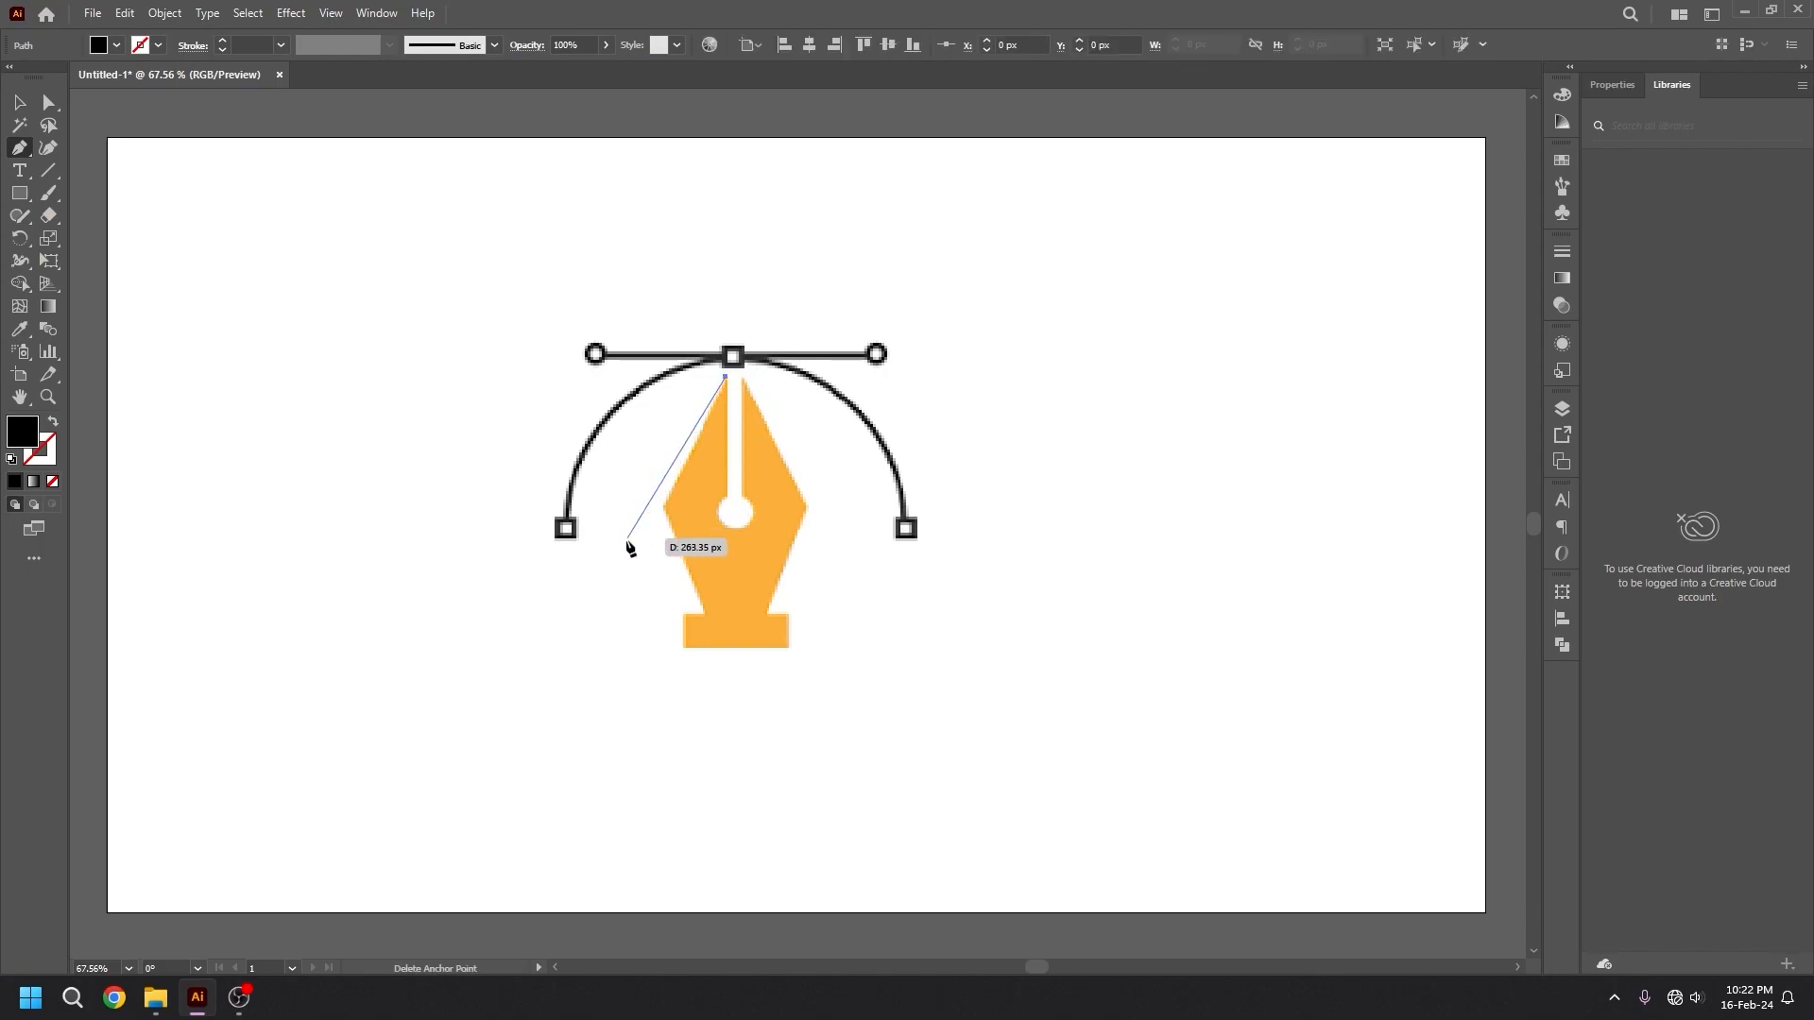
click(664, 507)
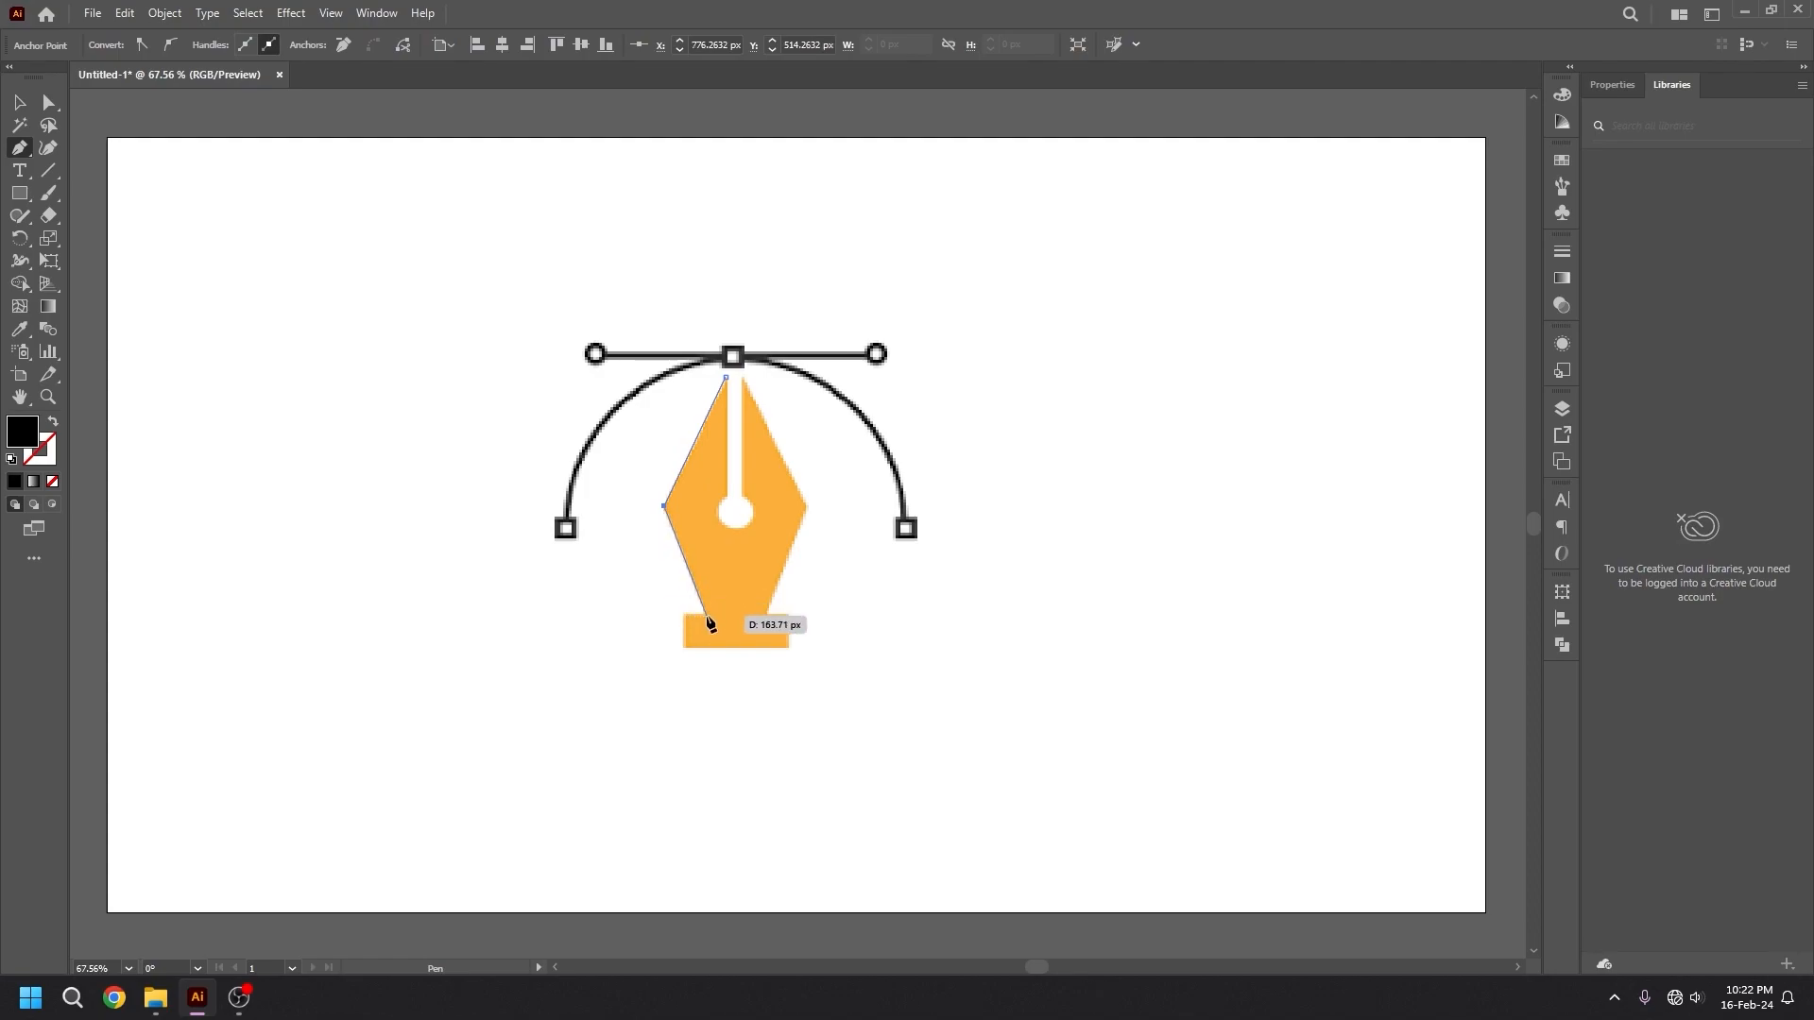
click(707, 616)
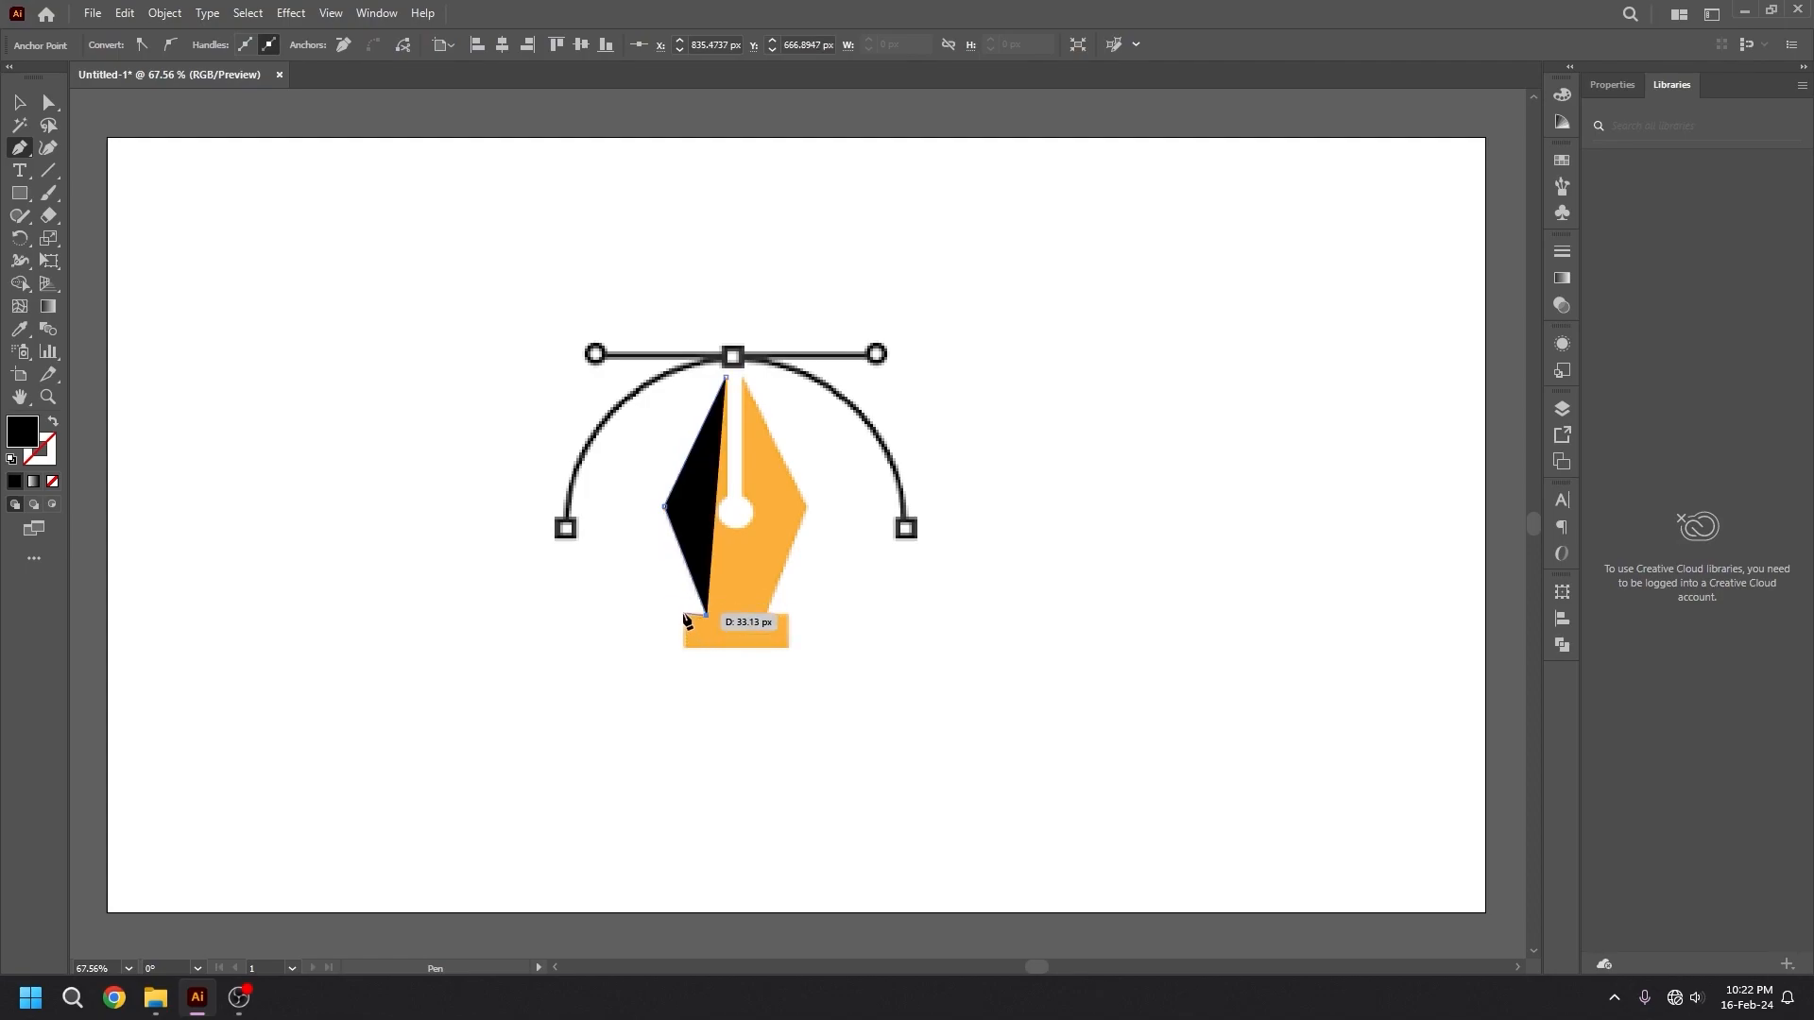
click(683, 616)
click(683, 644)
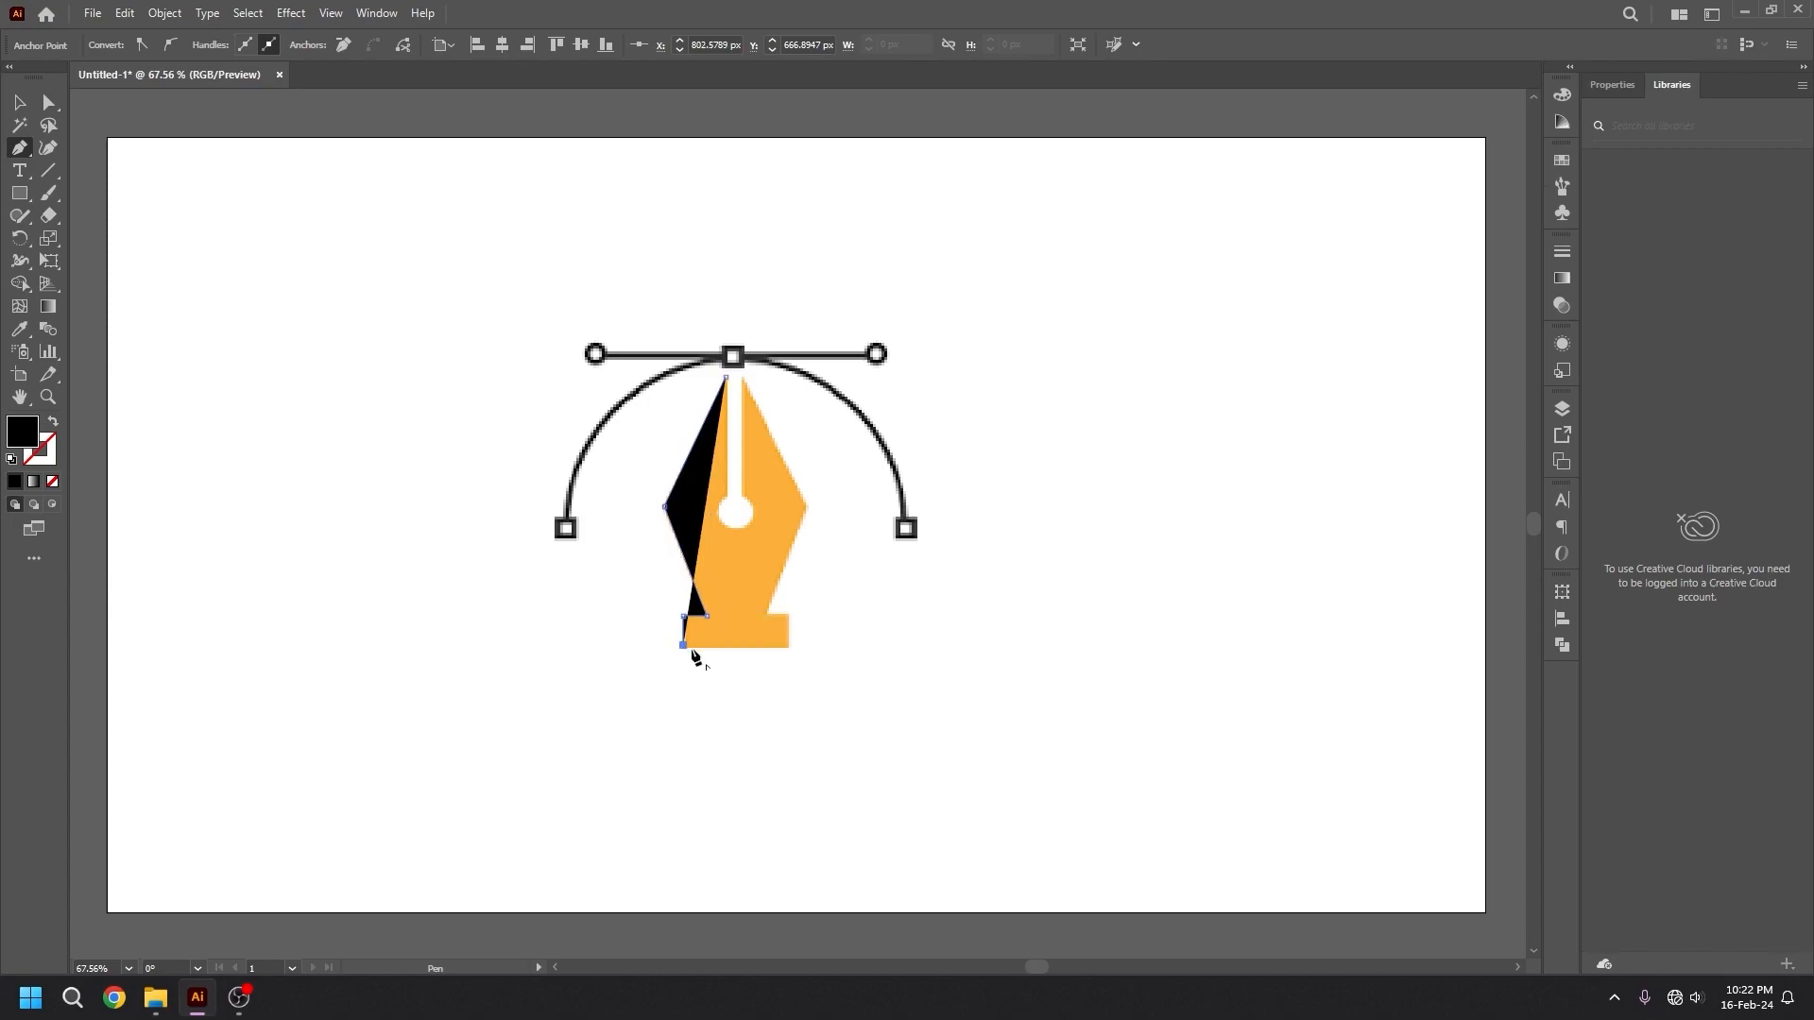
click(787, 645)
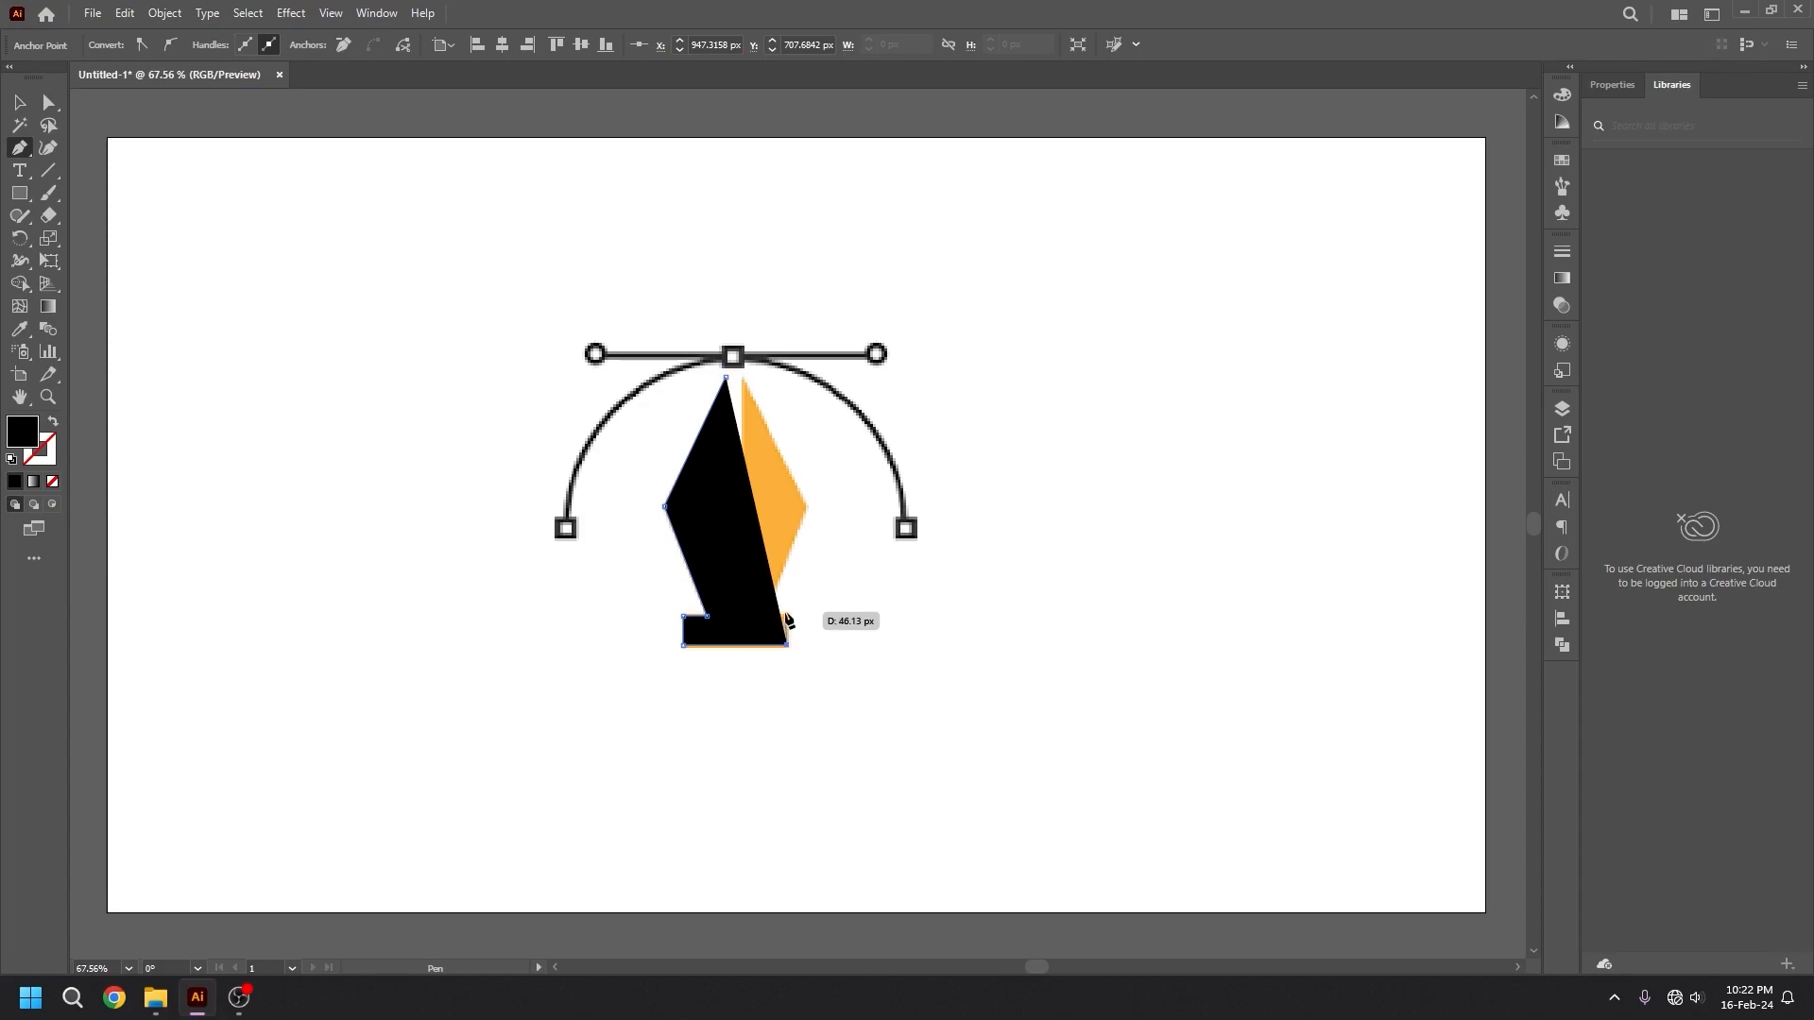
click(786, 612)
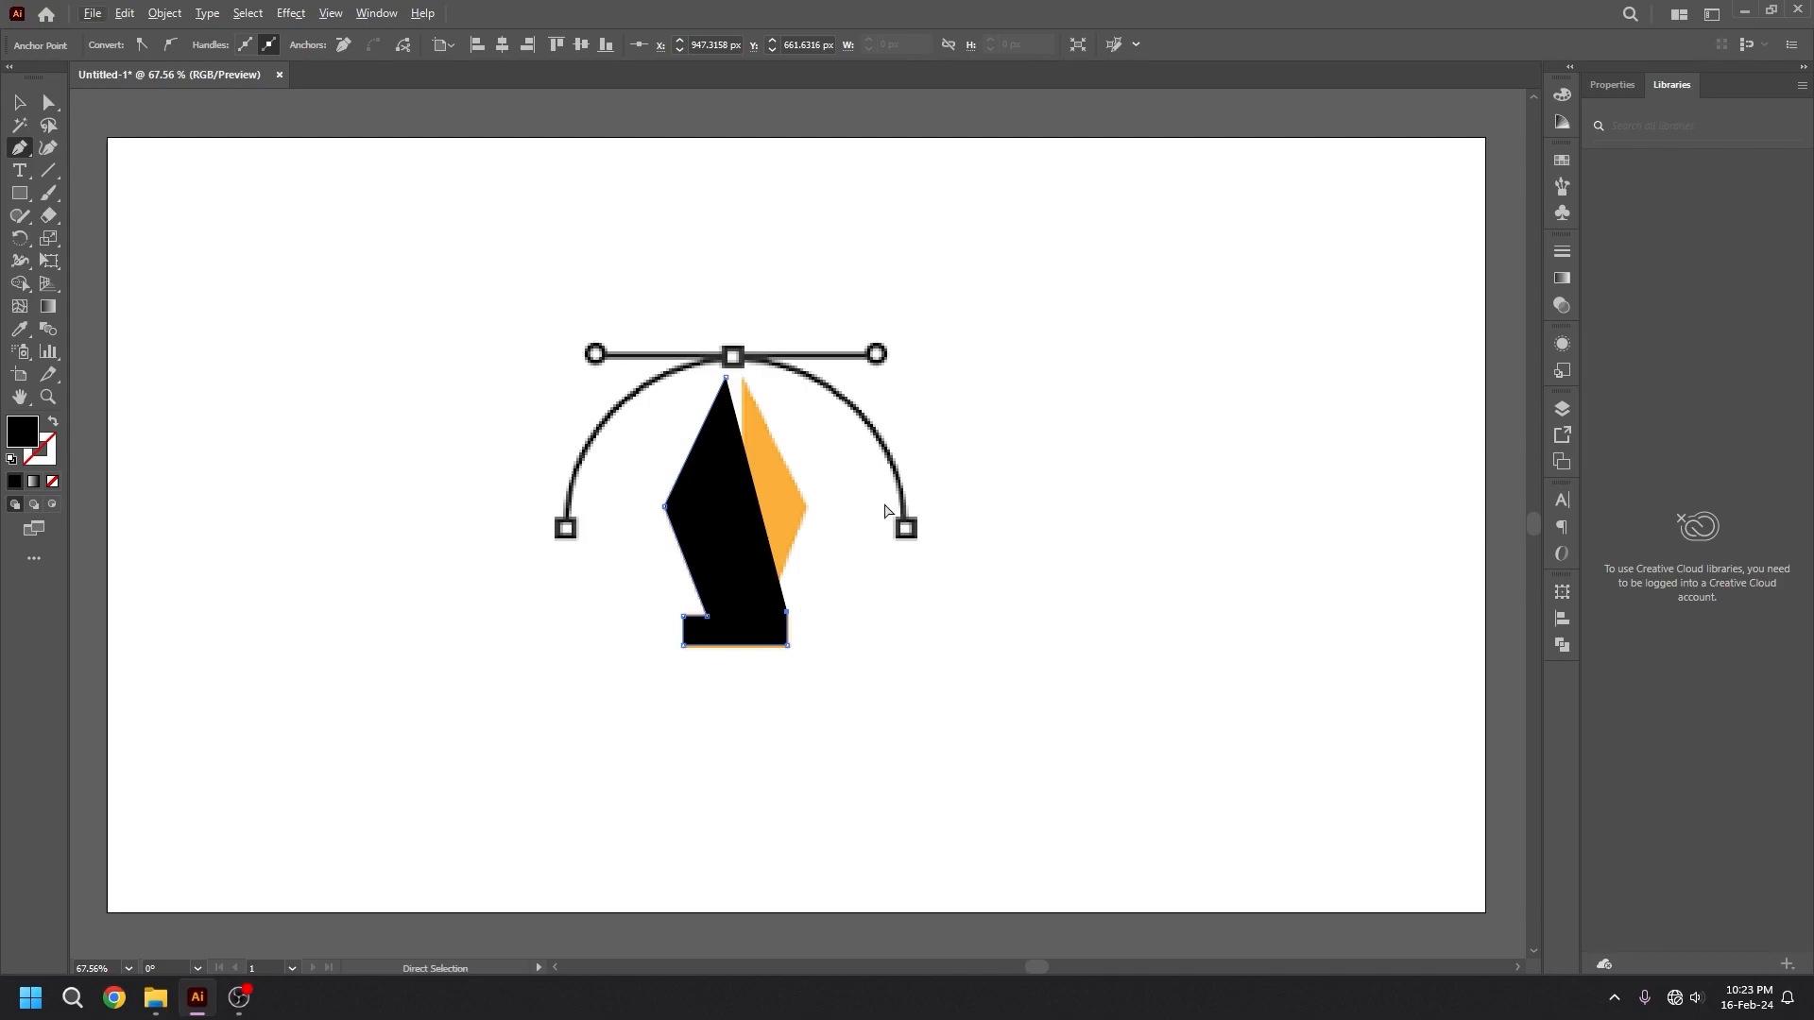
key(ctrl+z)
key(ctrl+z)
key(ctrl+z)
key(ctrl+z)
key(ctrl+z)
key(ctrl+z)
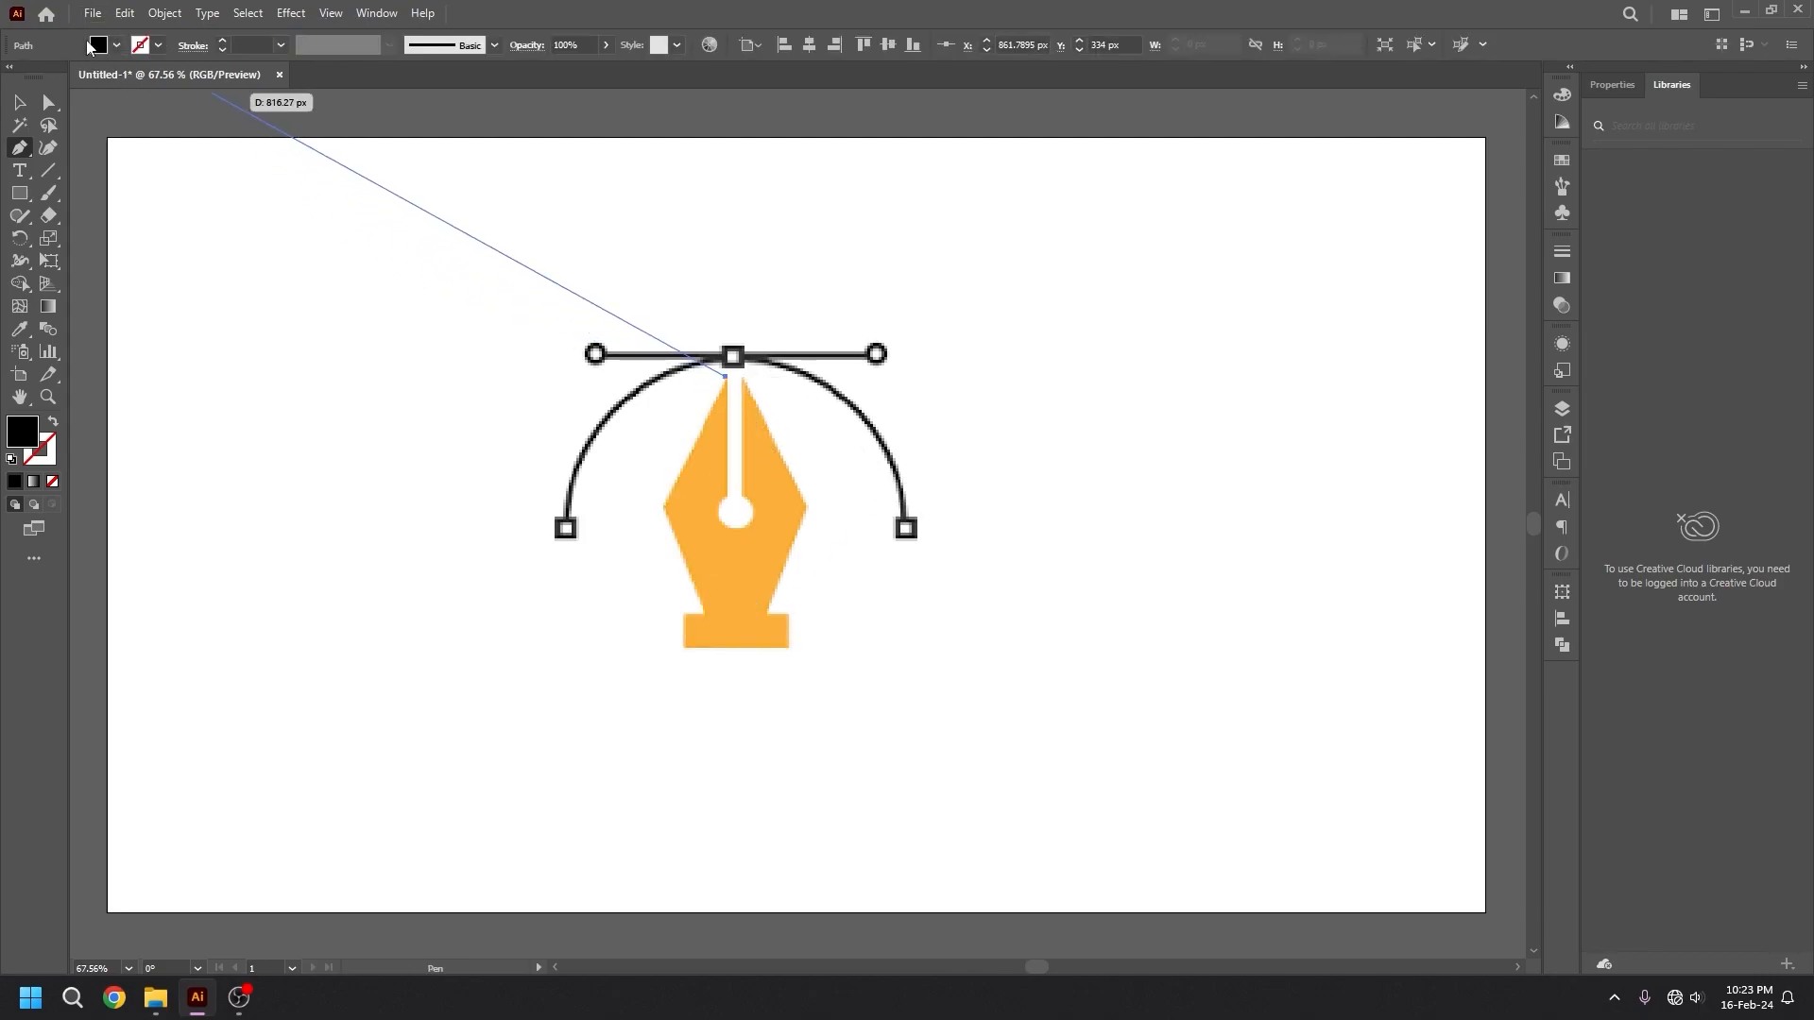
Set the fill of the nib path in progress to None.
click(118, 45)
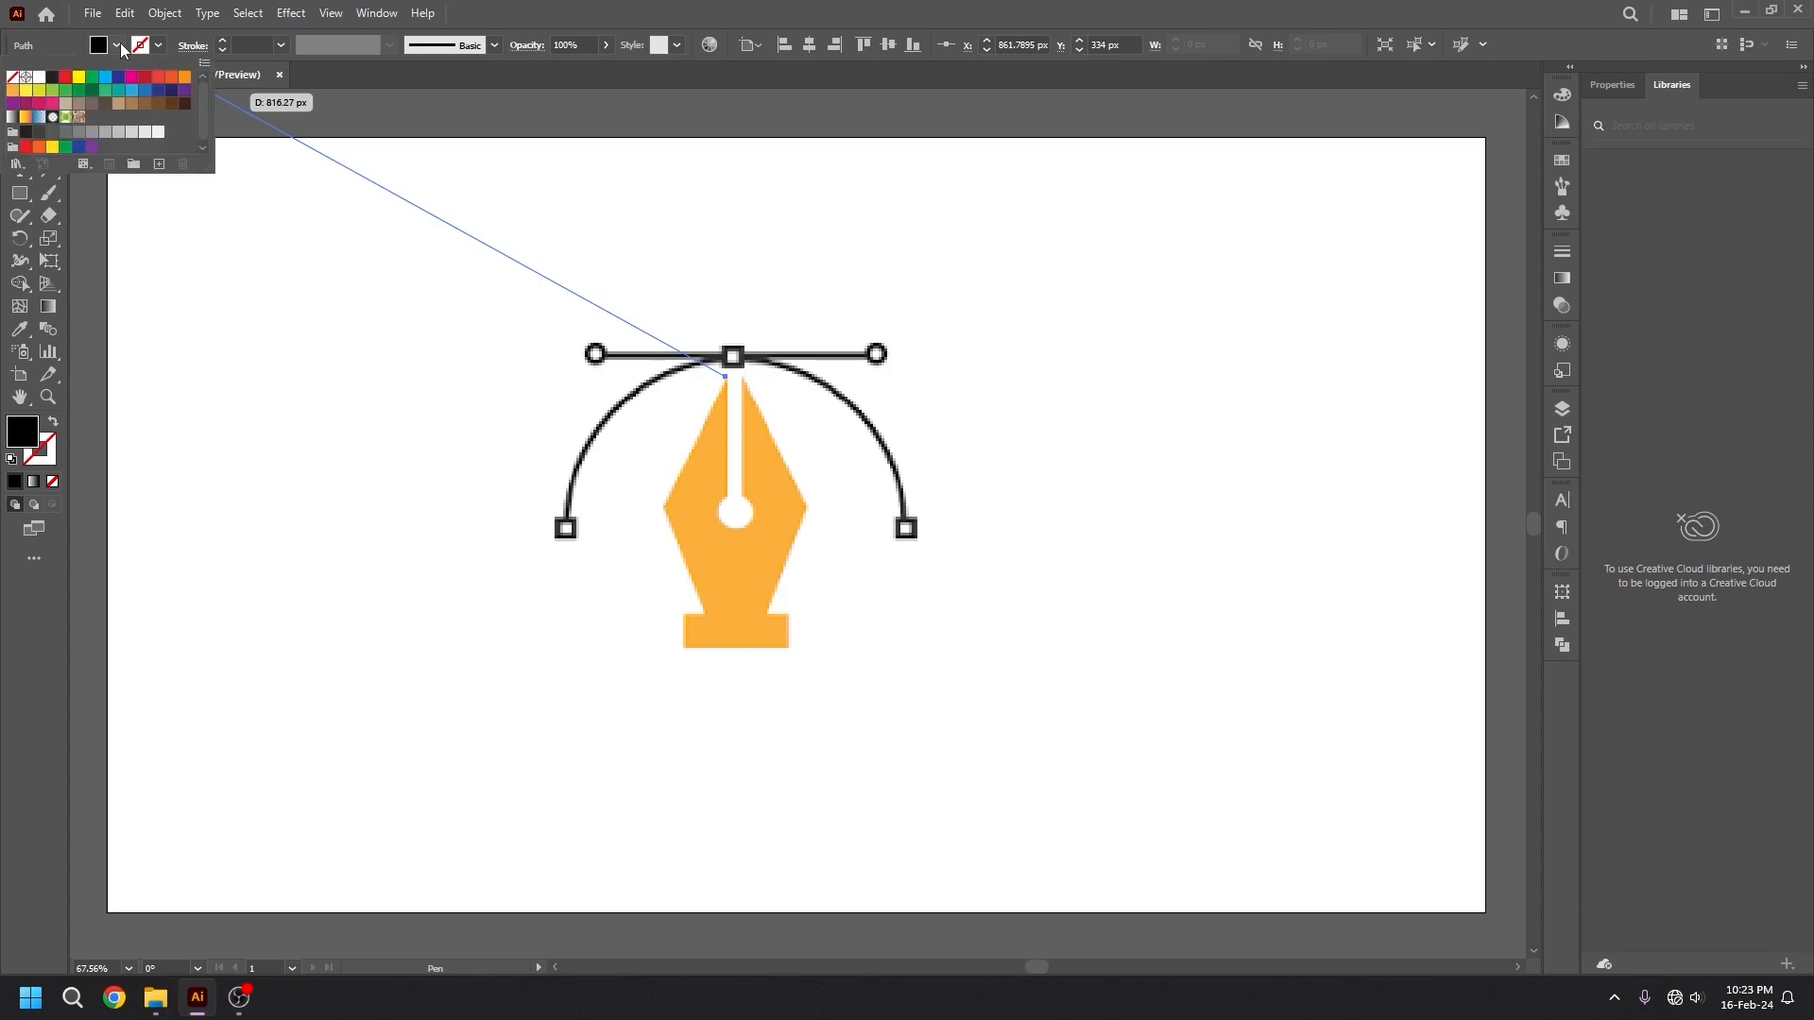
click(12, 76)
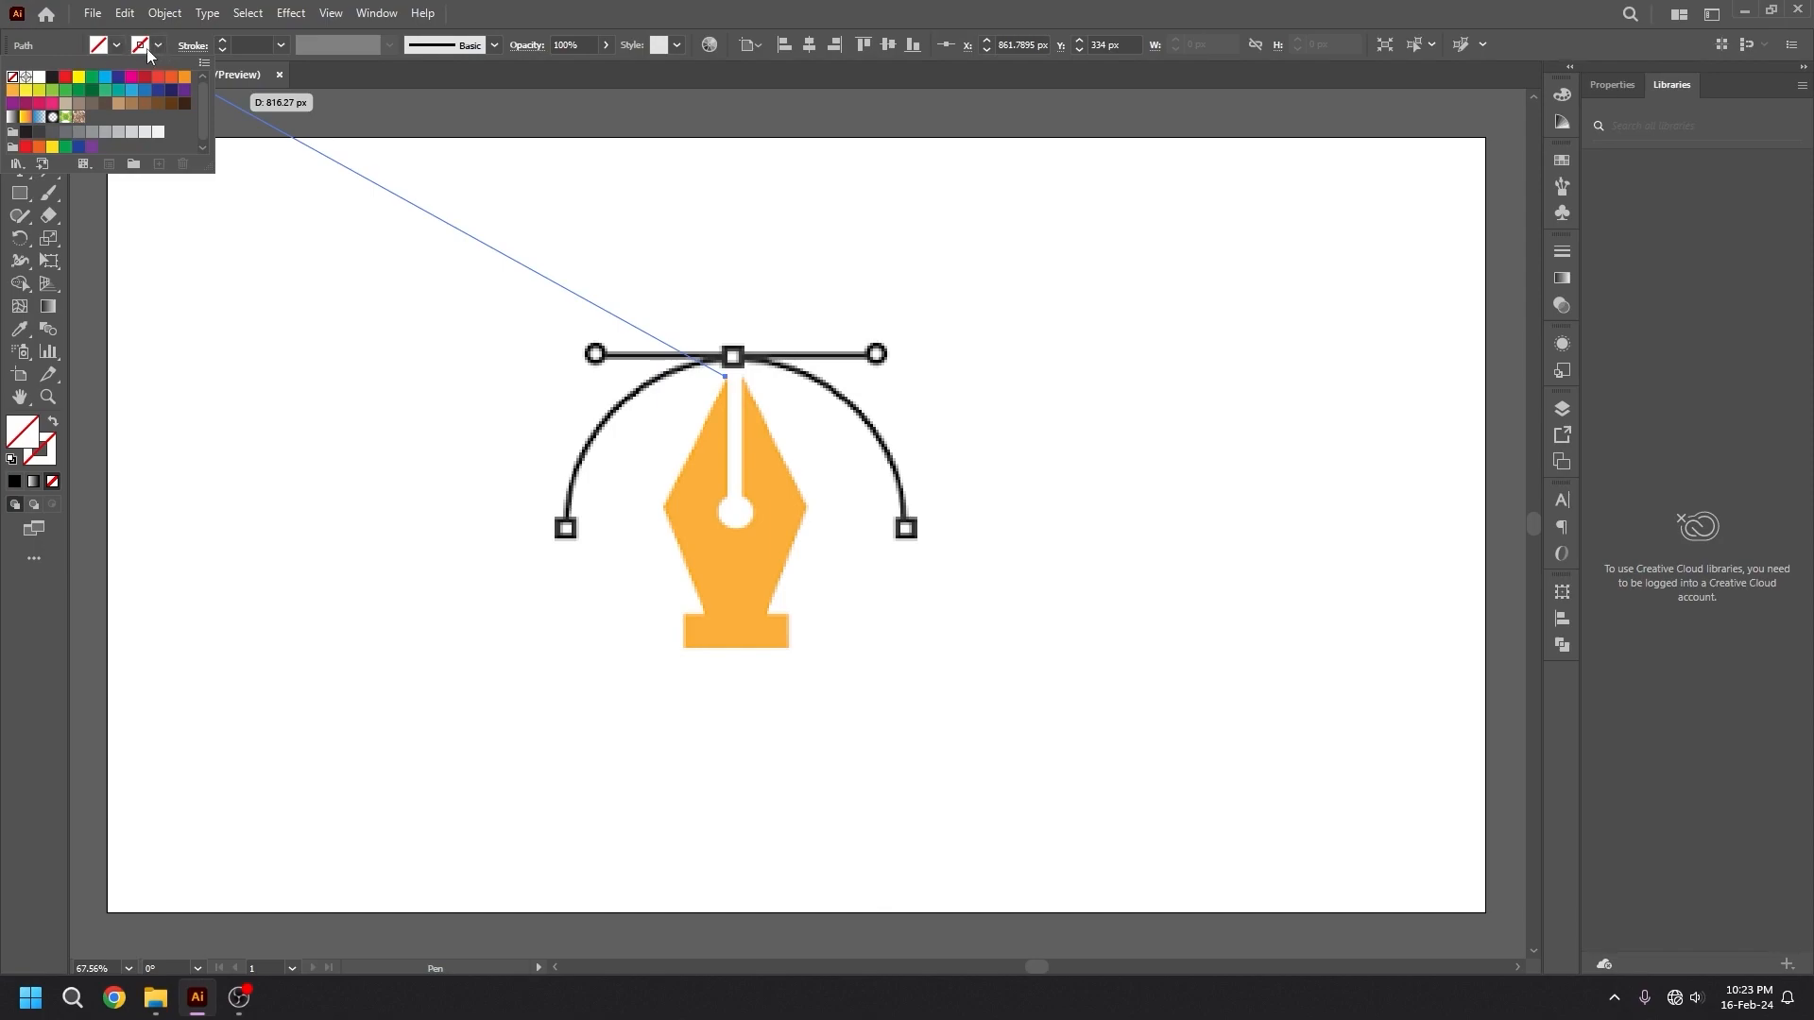
click(288, 487)
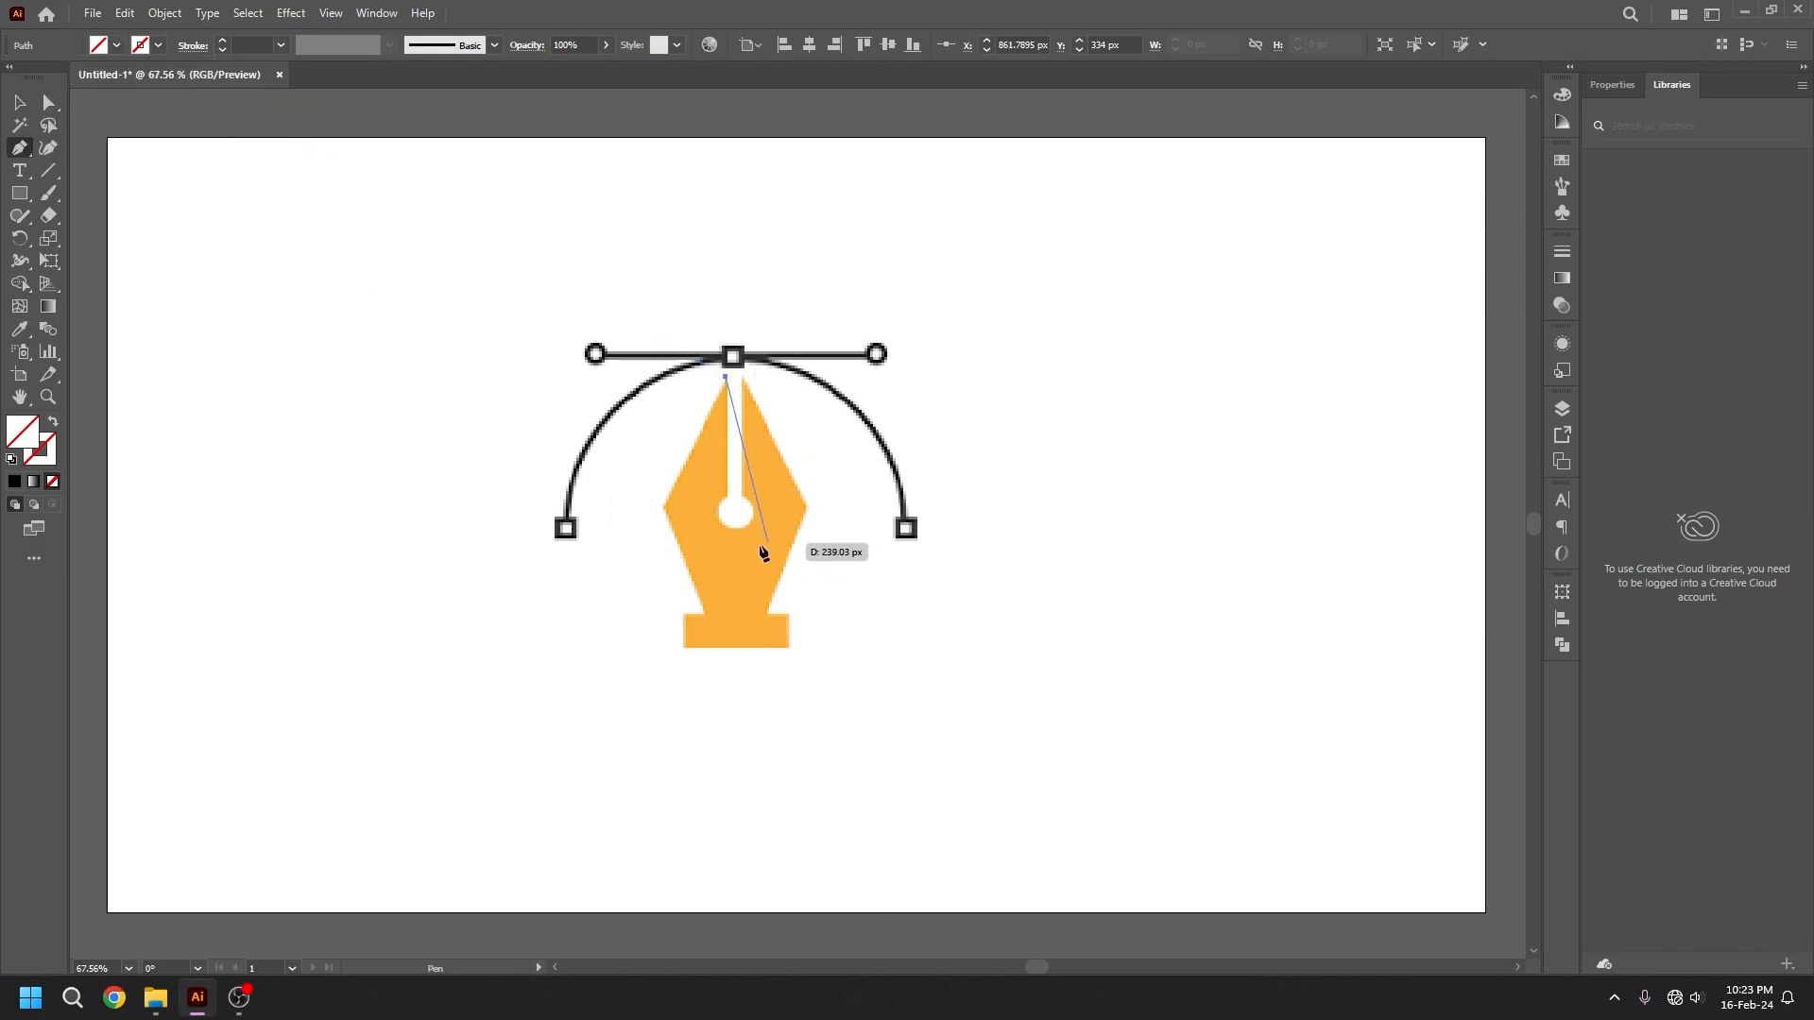
Trace the nib outline with straight segments down the left side, around the base, up the right half and down the slit's right edge.
click(662, 508)
click(704, 614)
click(681, 615)
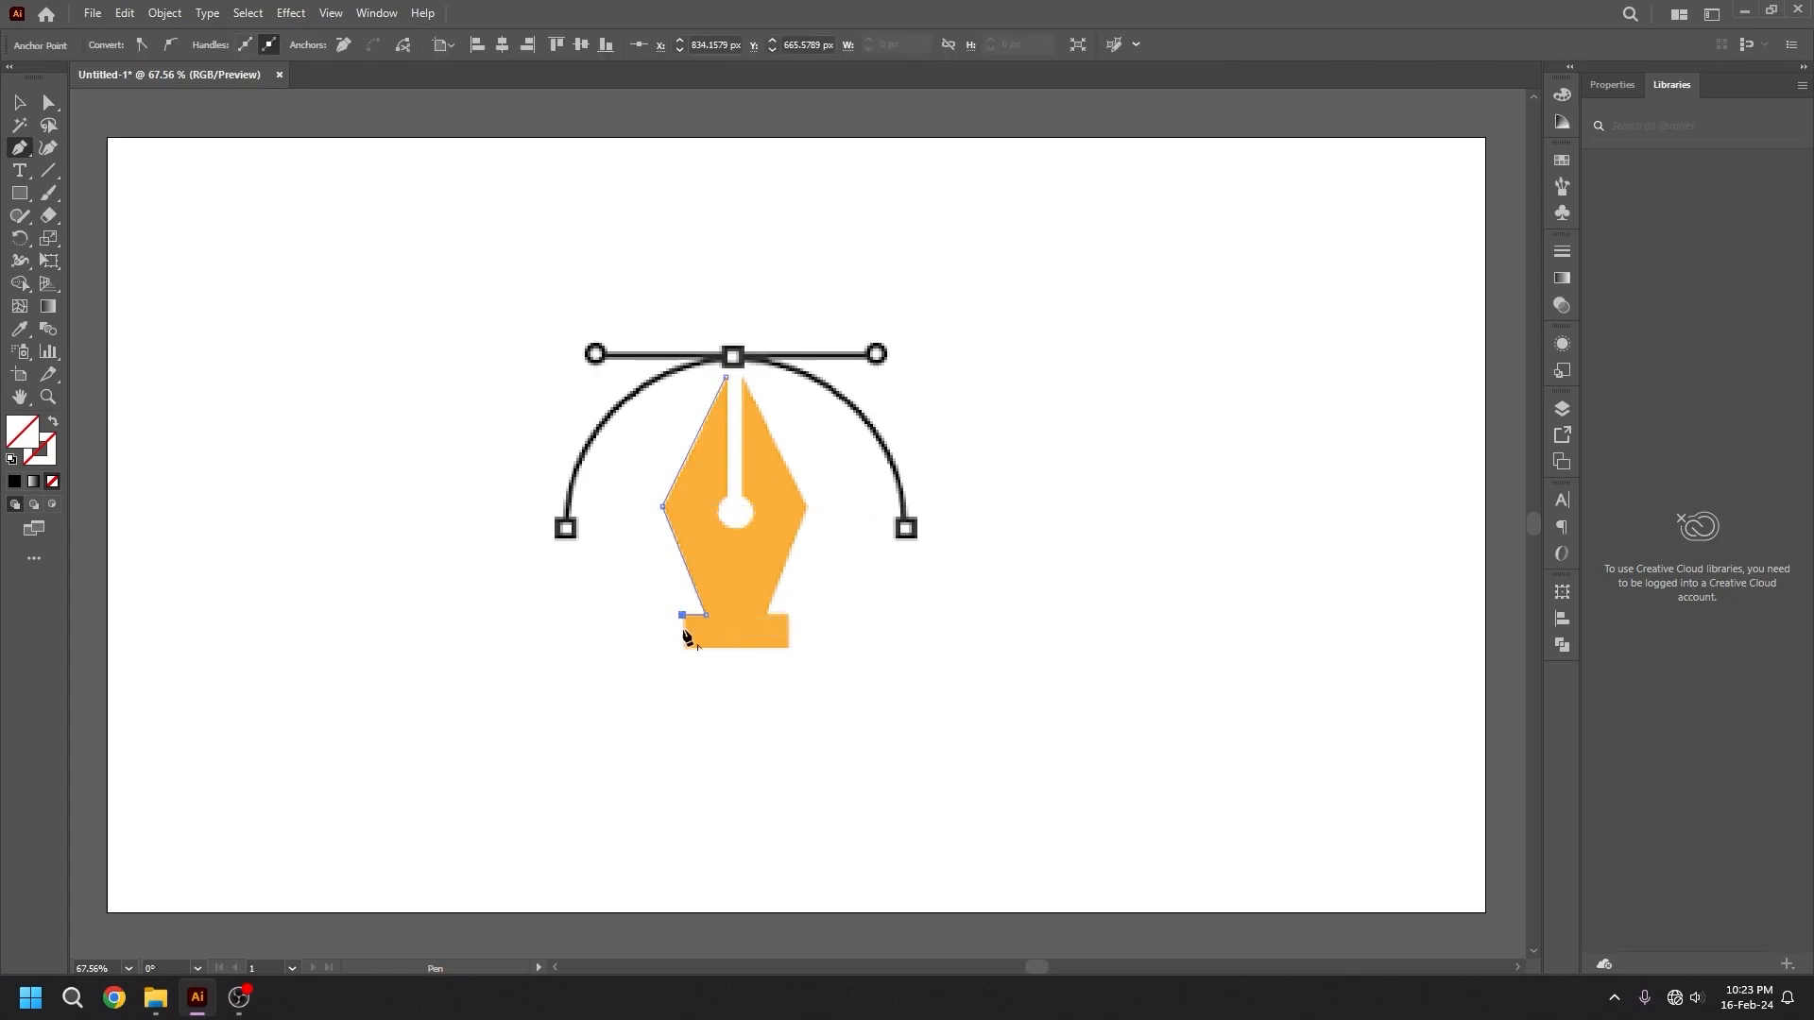
click(682, 647)
click(789, 646)
click(789, 614)
click(765, 613)
click(806, 505)
click(742, 378)
click(739, 496)
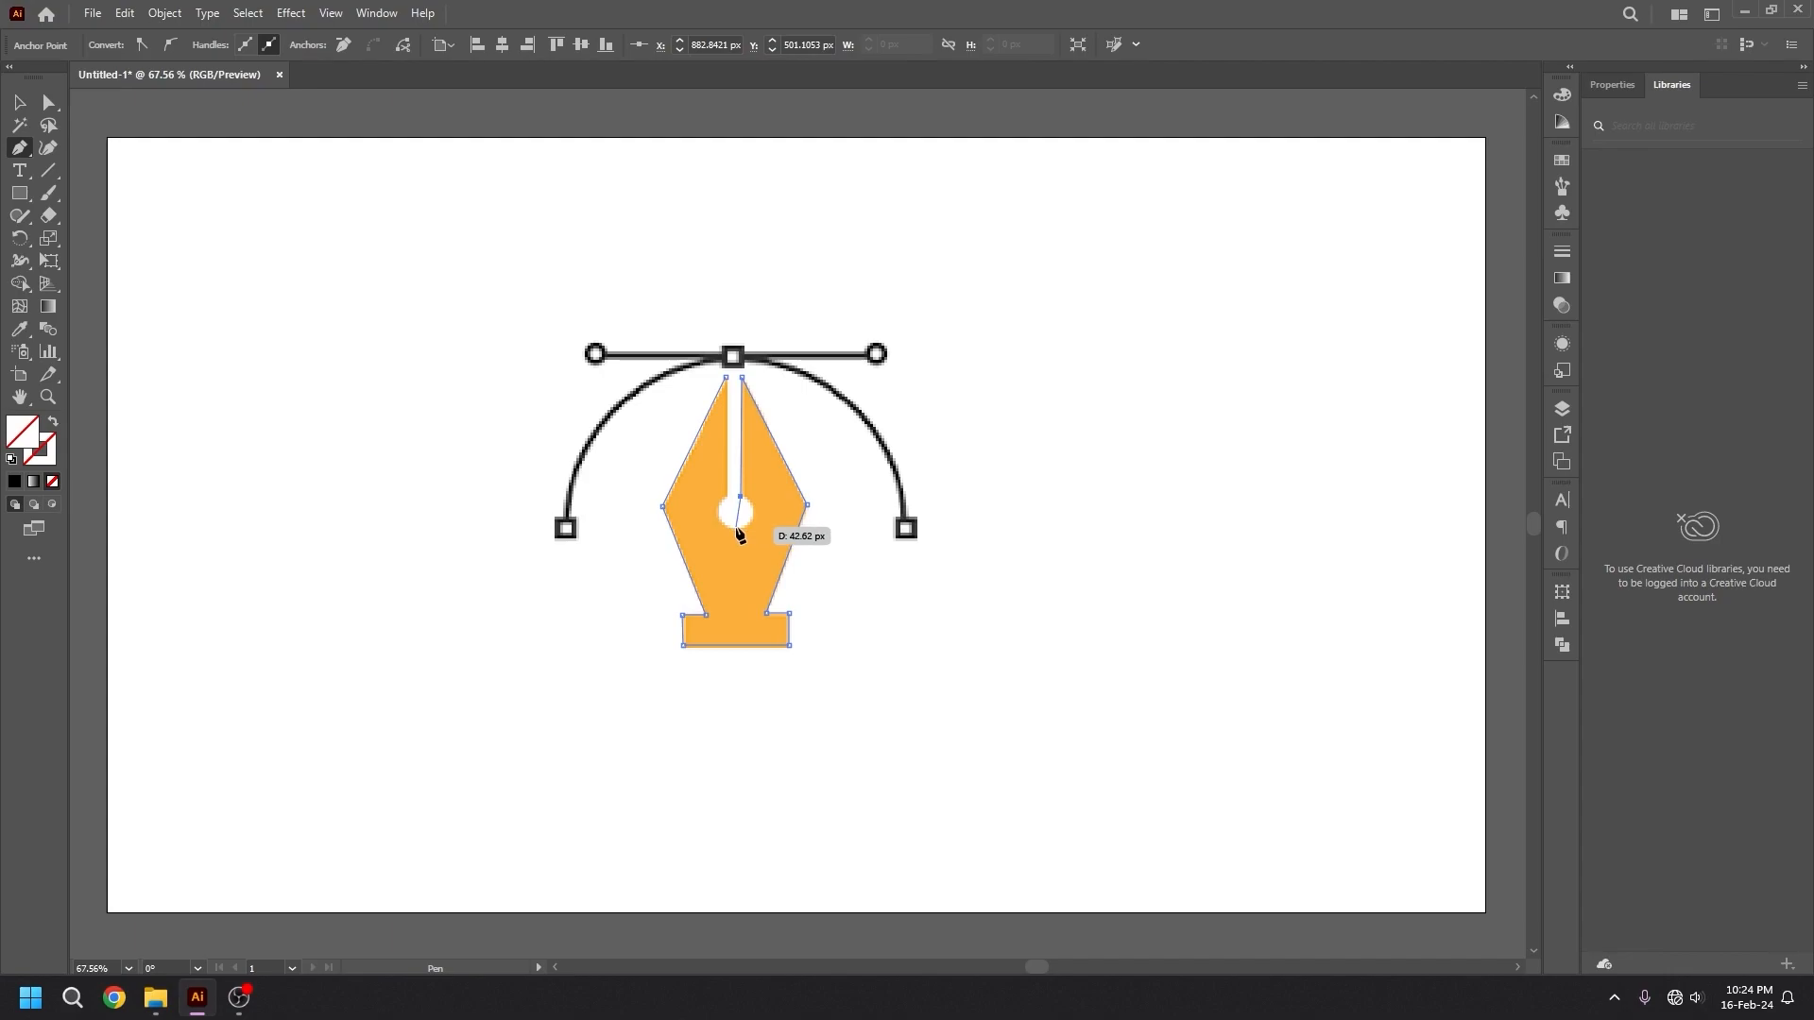
Trace the nib's round hole with curved segments, then the slit's left edge with a straight one, and close the path at the starting tip.
click(740, 525)
drag(707, 555, 711, 543)
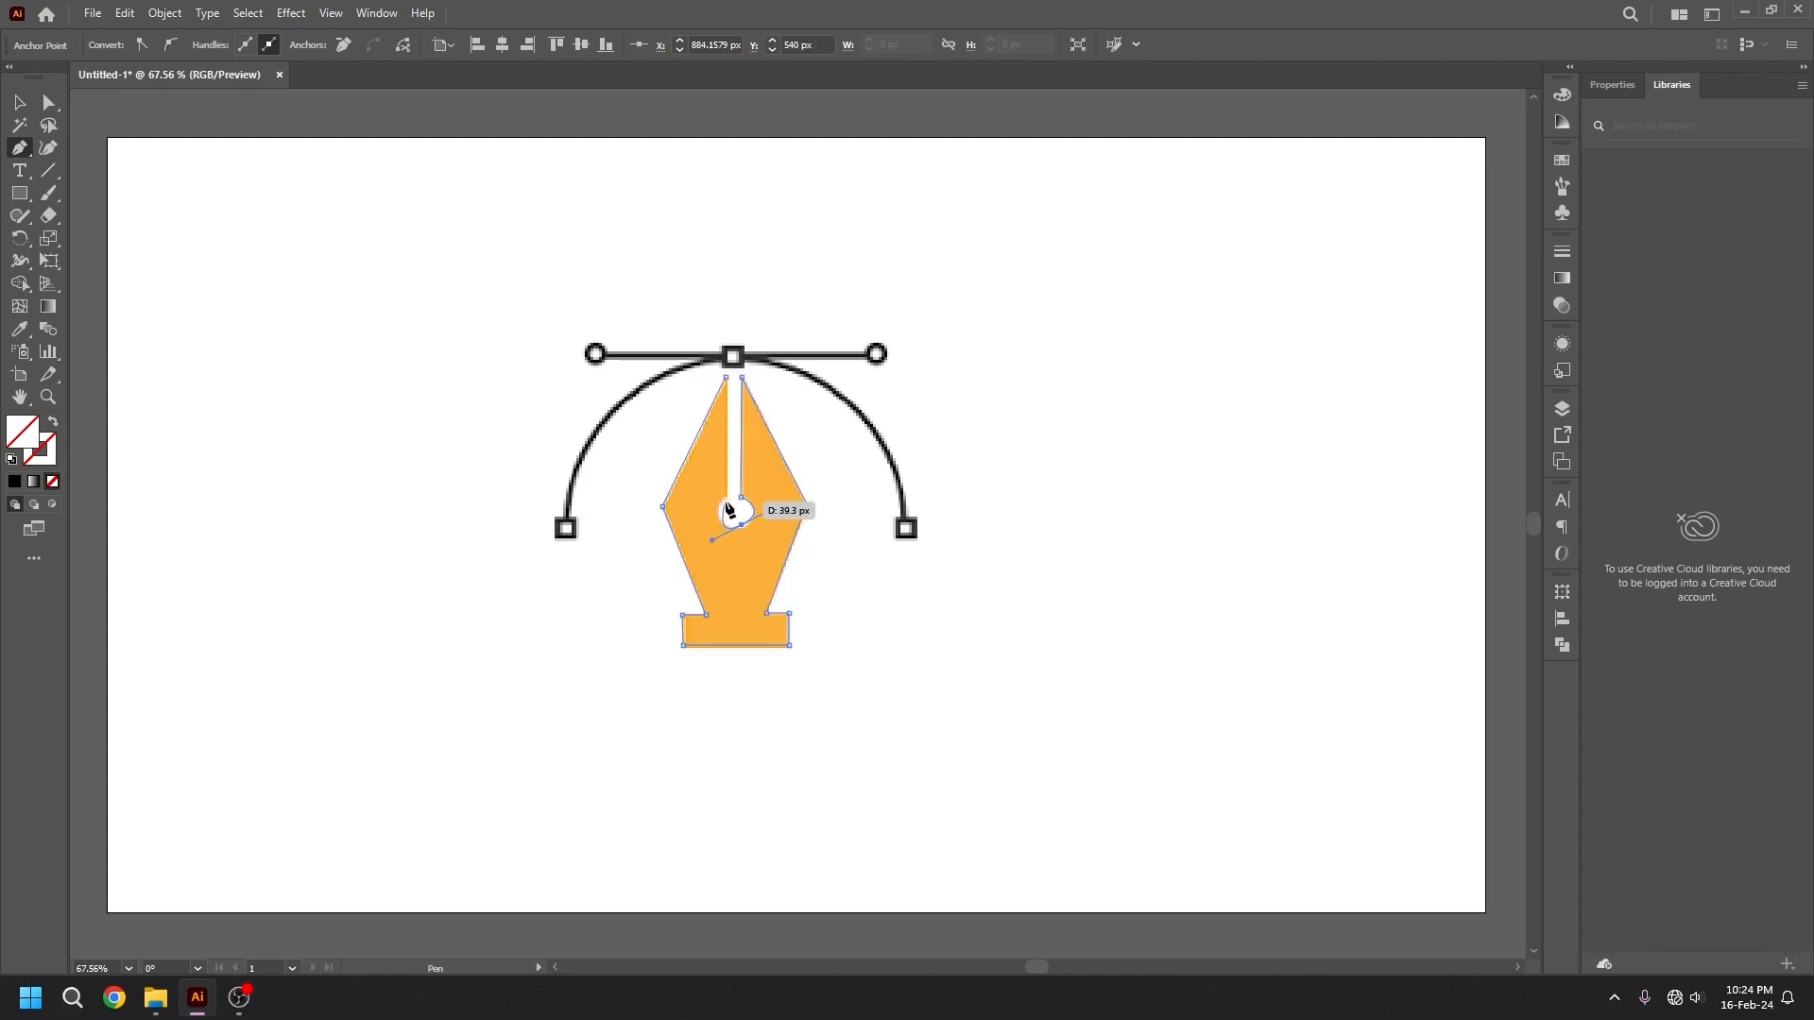
drag(725, 496, 739, 490)
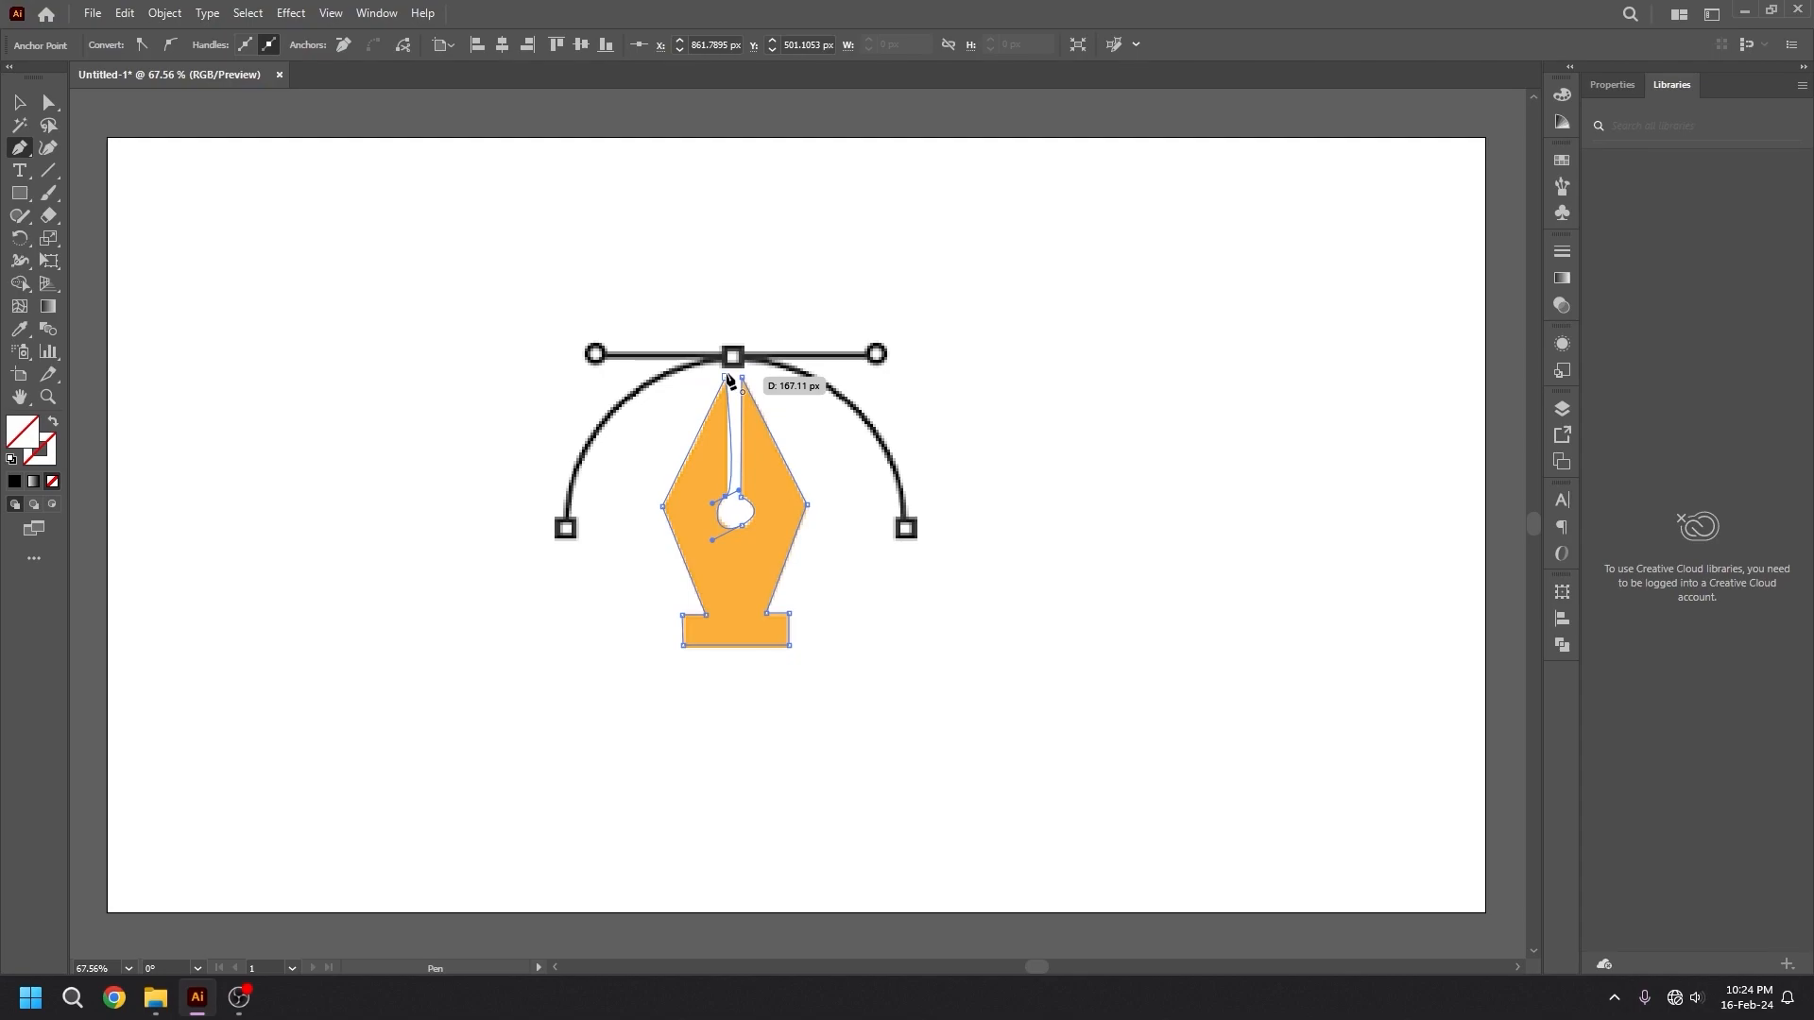
click(728, 378)
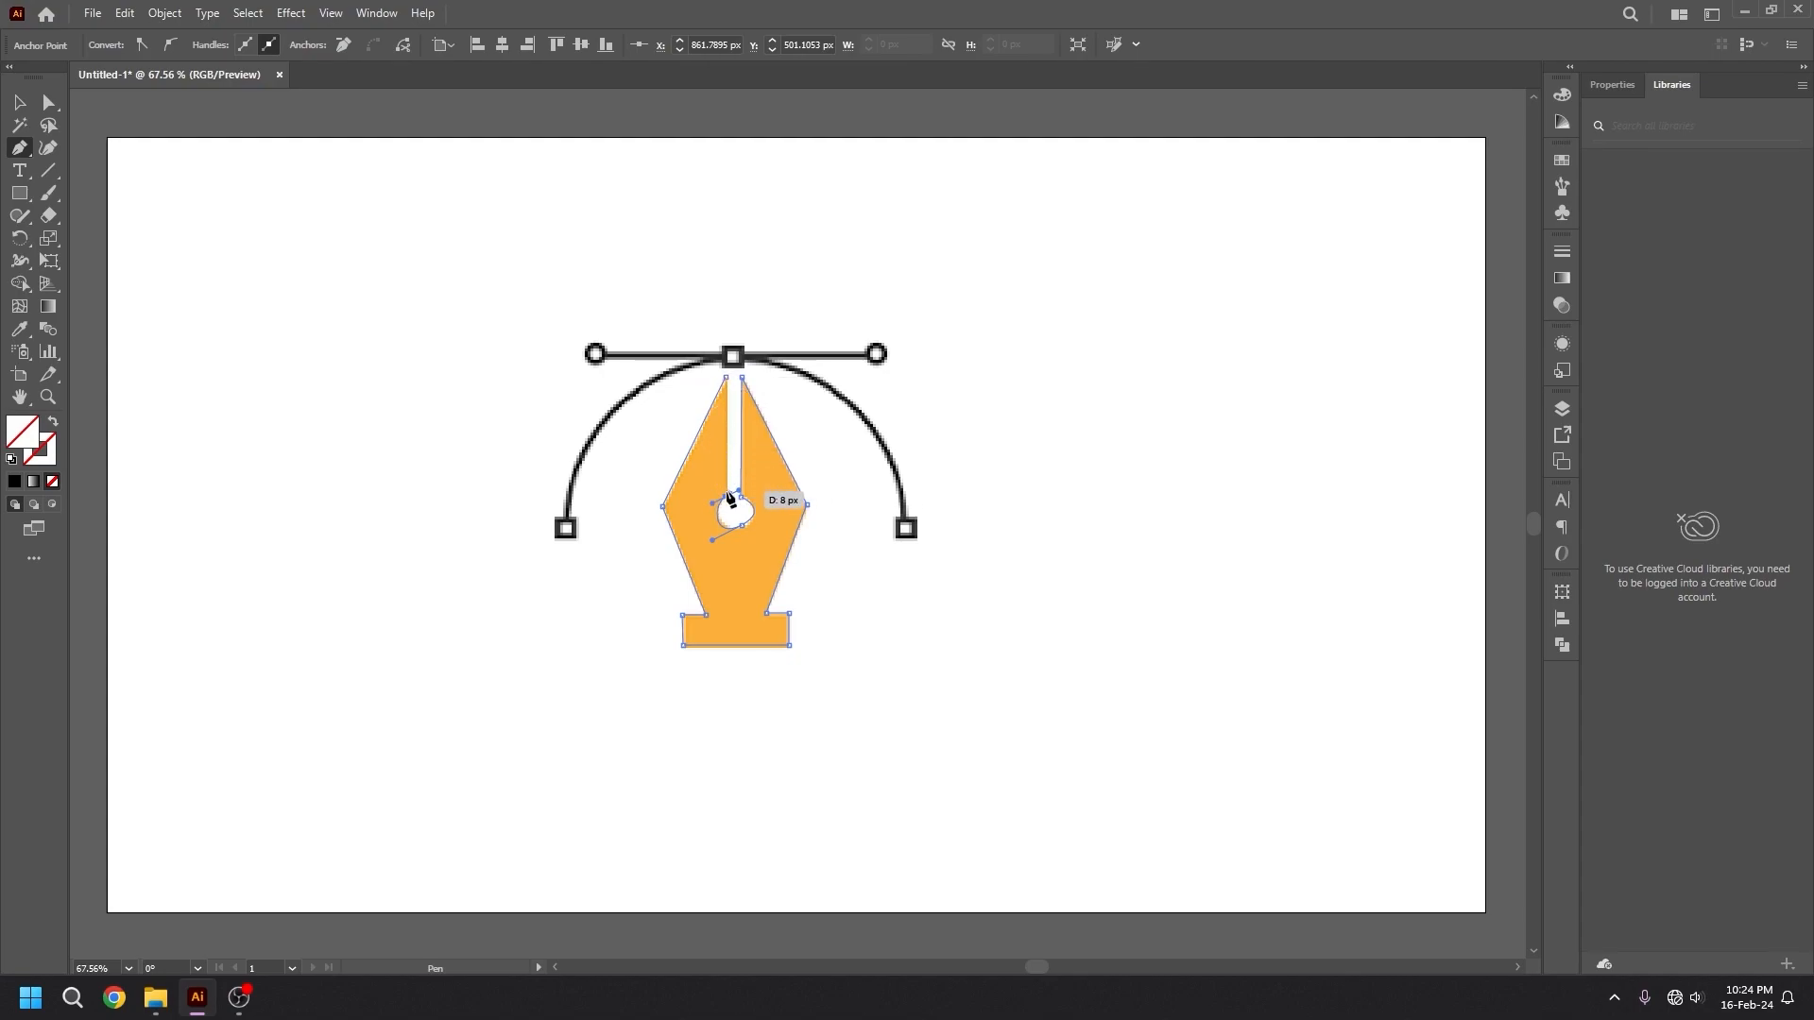
click(729, 498)
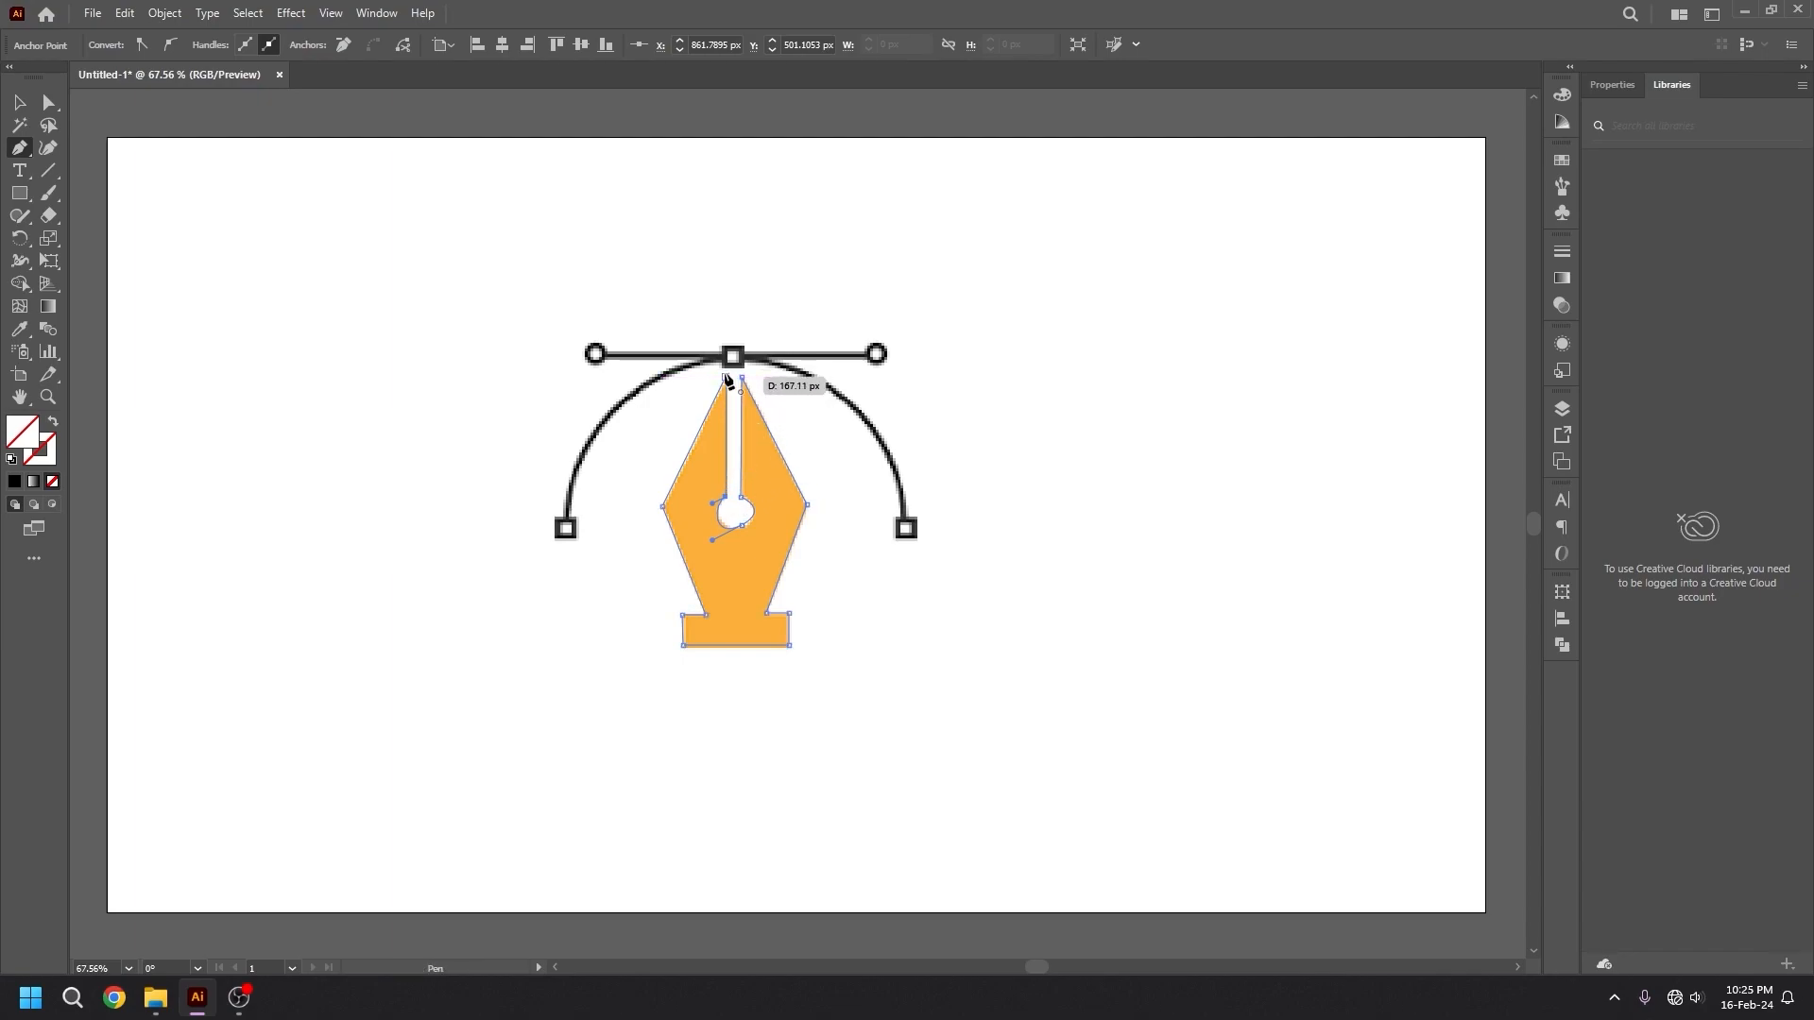
click(726, 377)
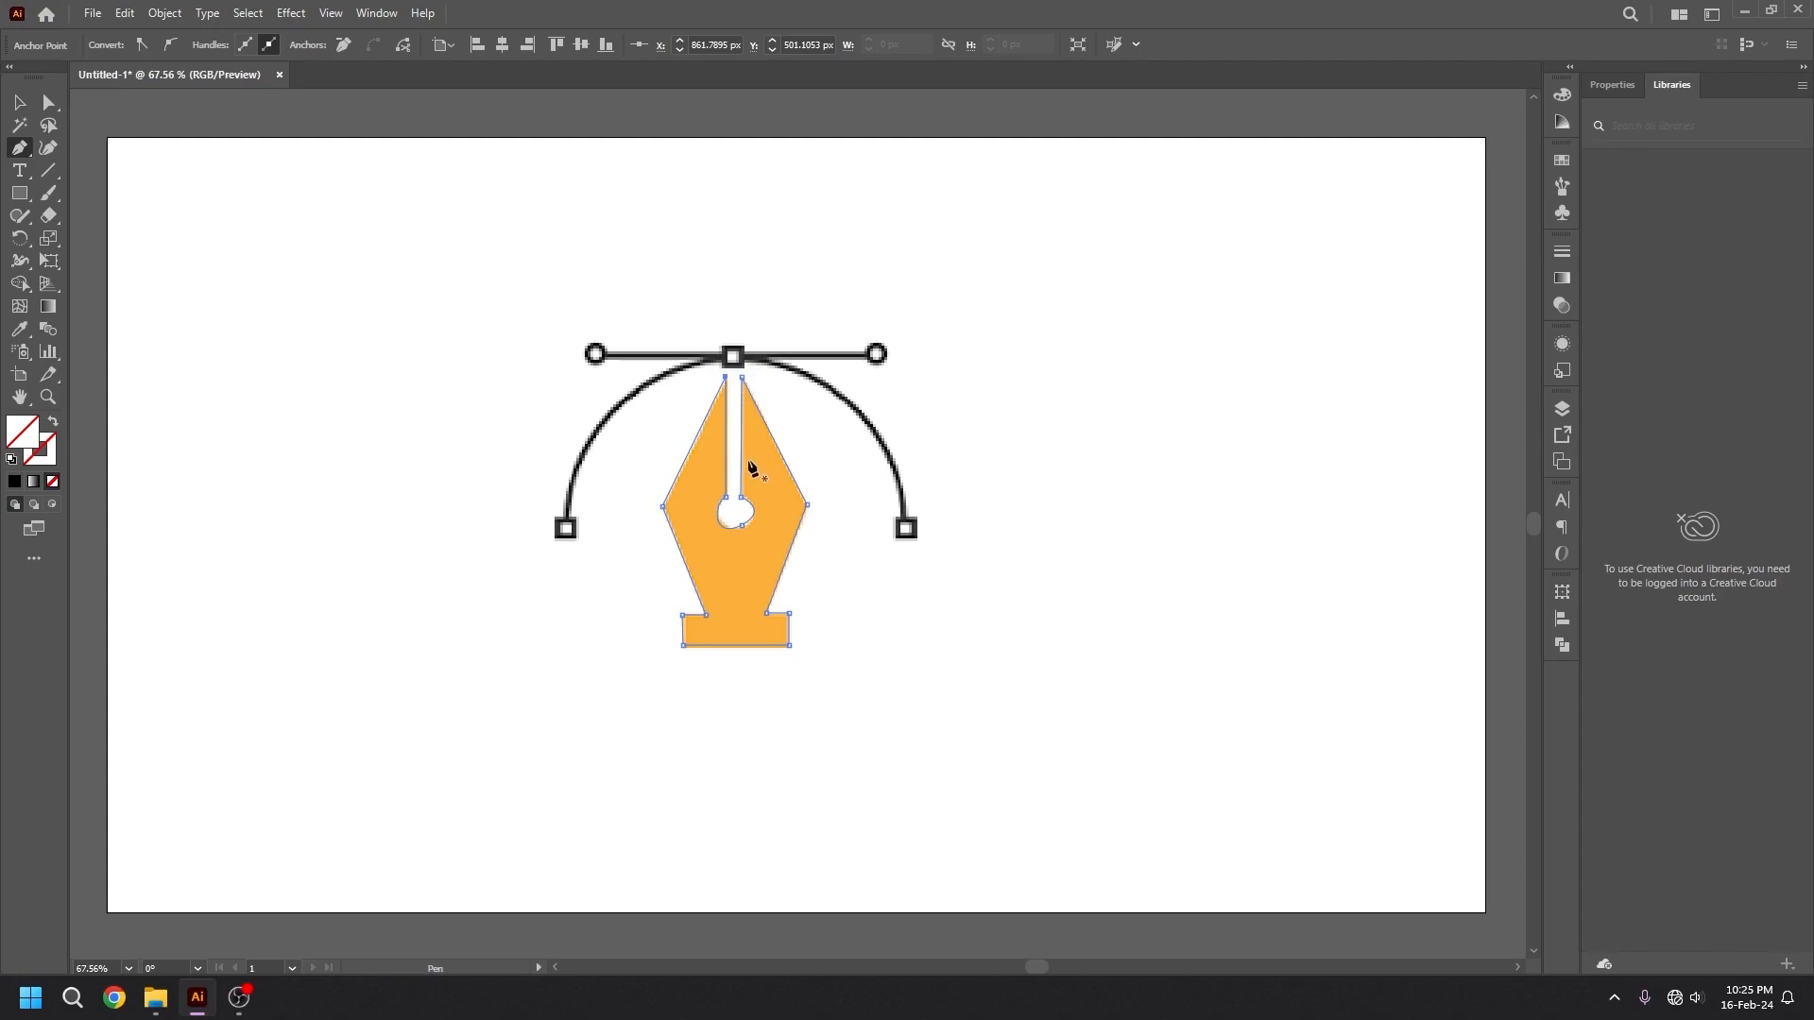
Fill the traced nib with black and move it right of the icon image, to about X 1486 px, Y 463 px.
key(v)
click(773, 531)
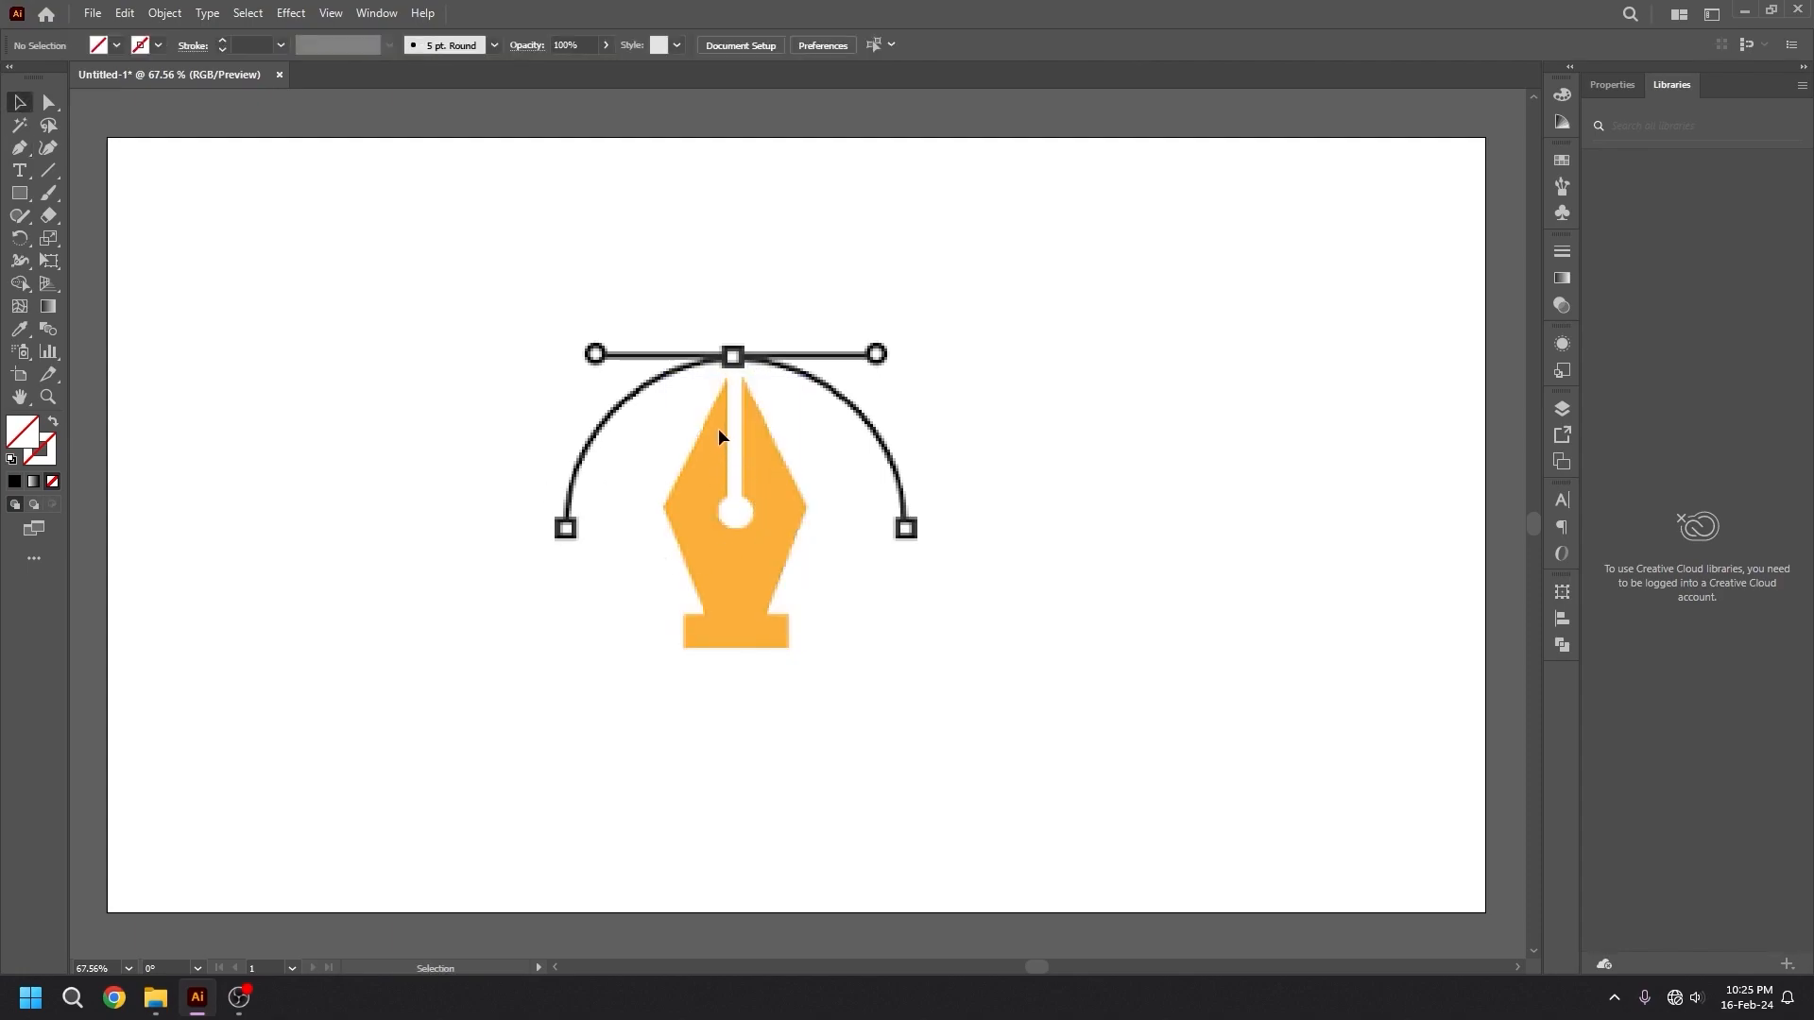
click(718, 428)
click(116, 46)
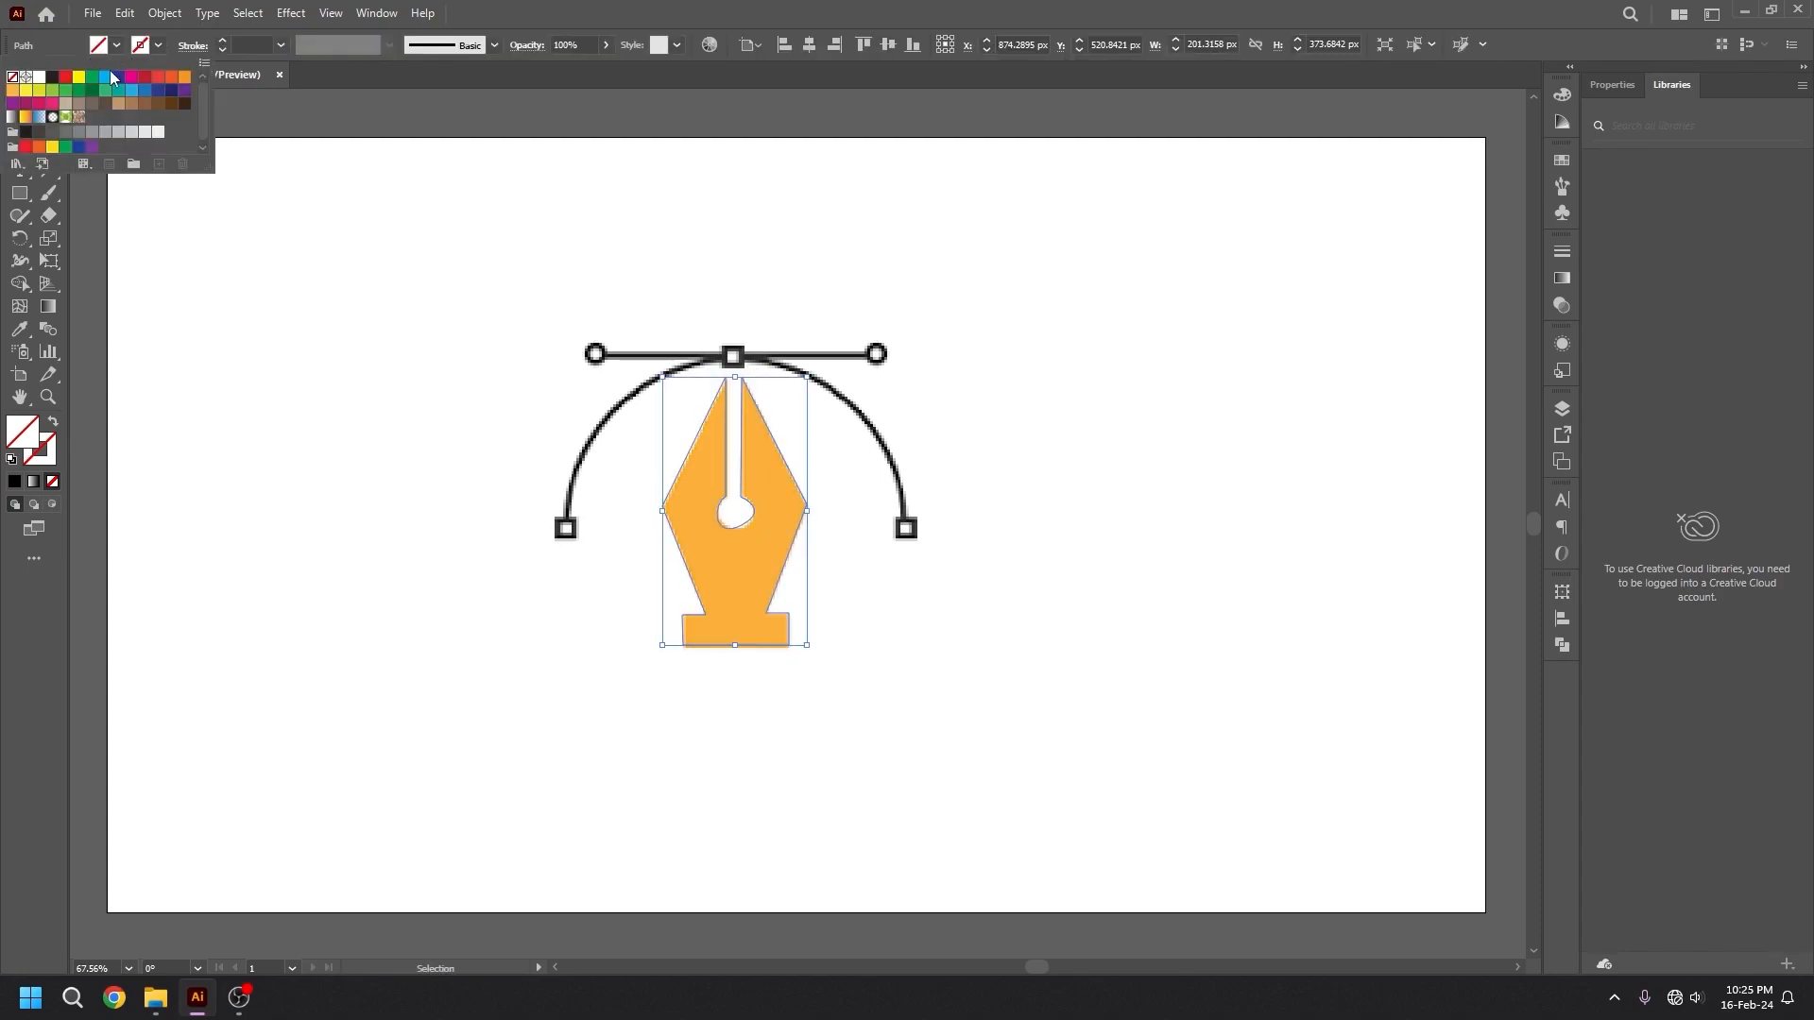
click(51, 78)
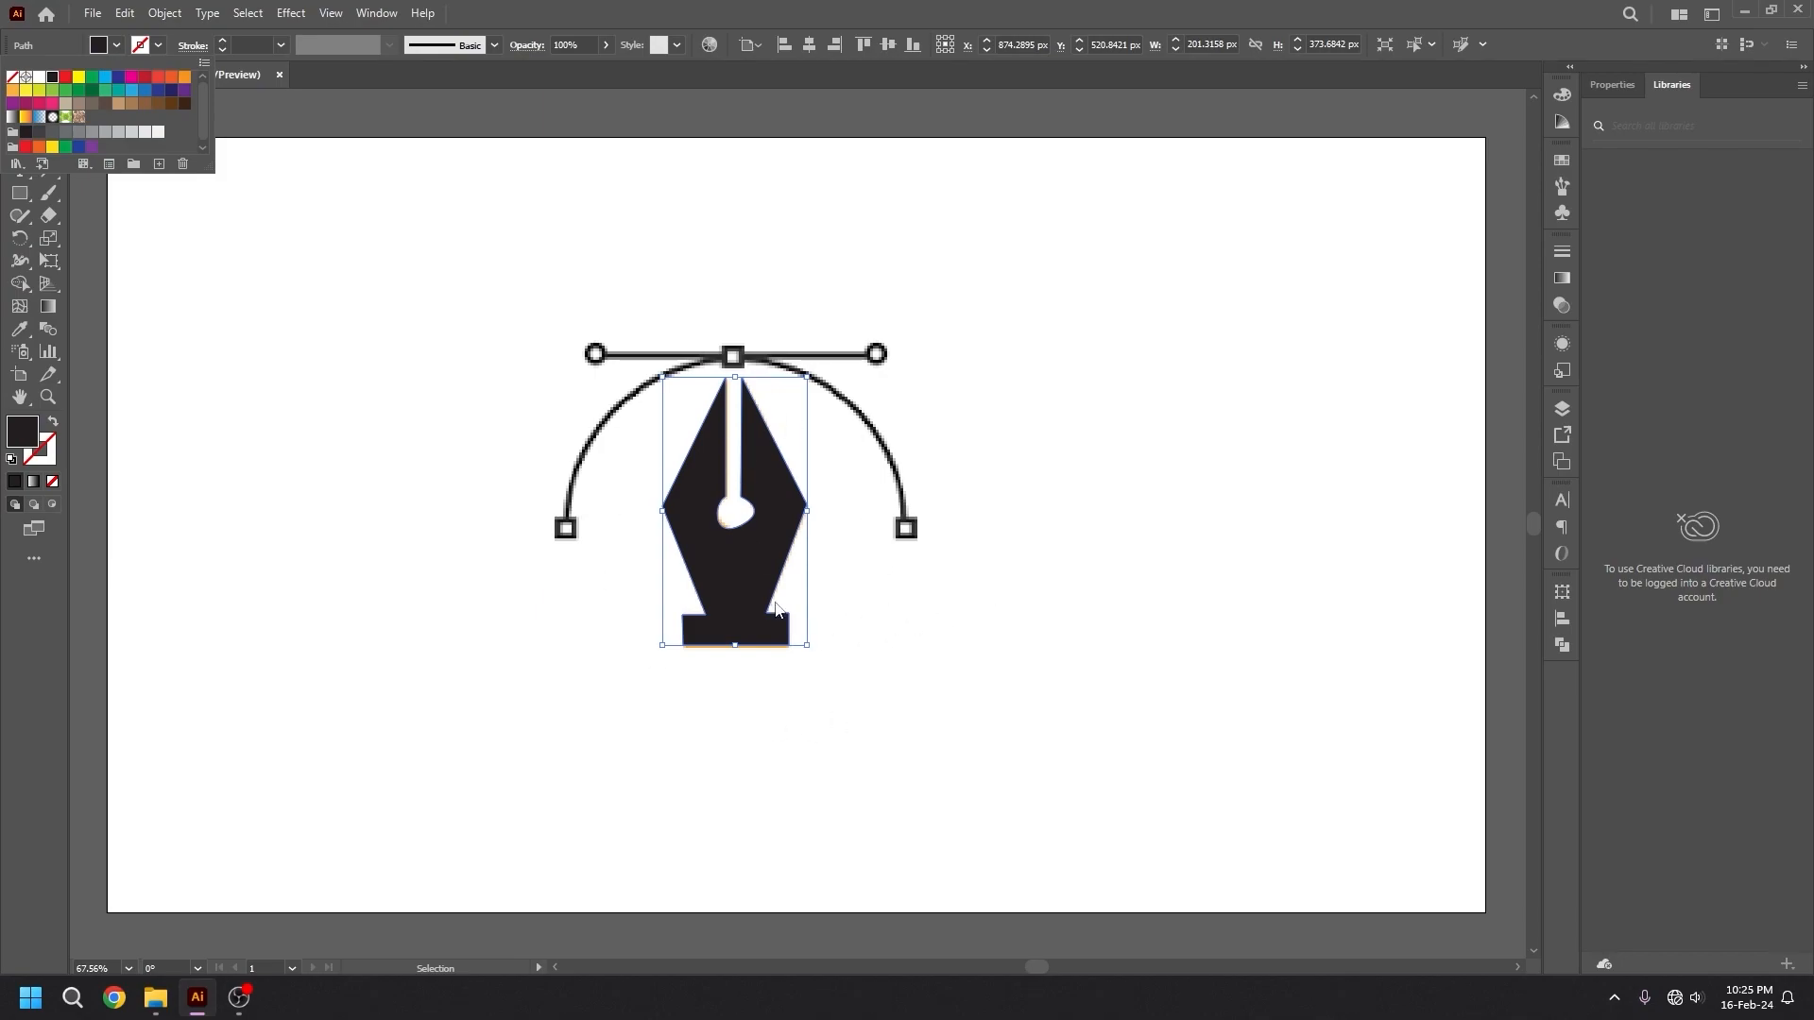
click(770, 580)
drag(770, 547, 1208, 505)
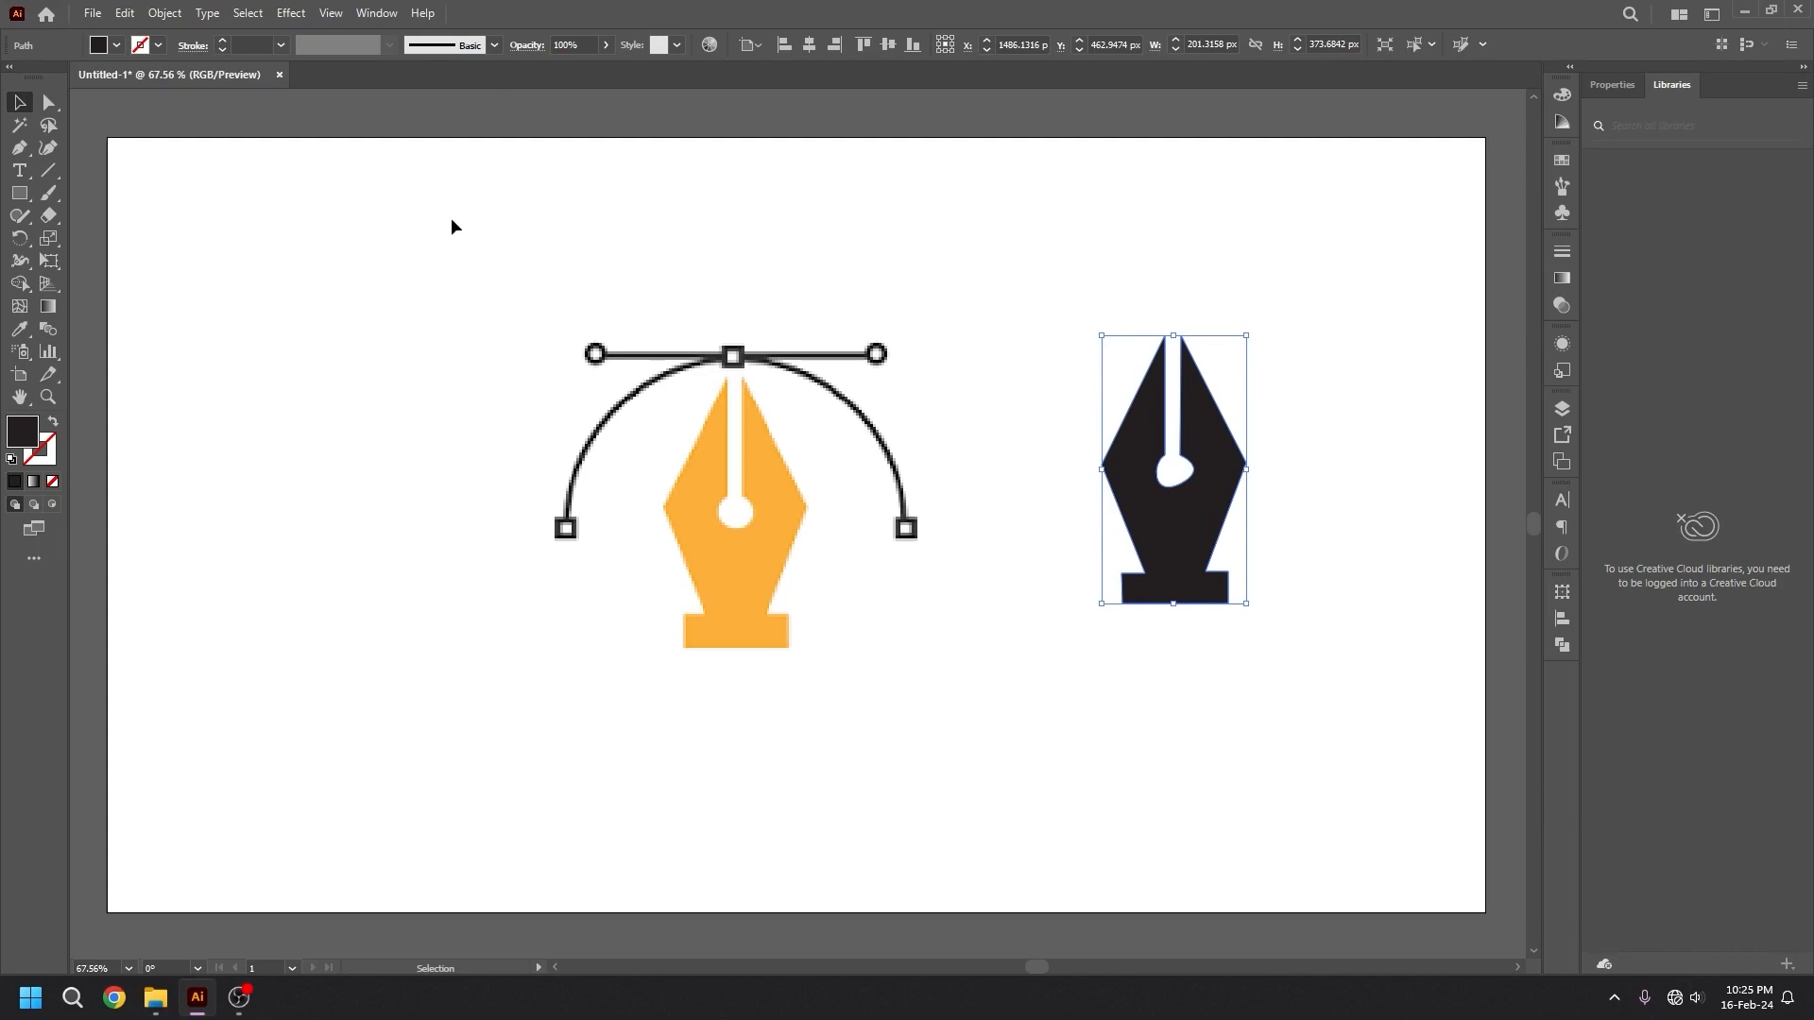
Add one anchor point near the middle of each of the black nib's four slanted edges with the Add Anchor Point tool.
click(22, 151)
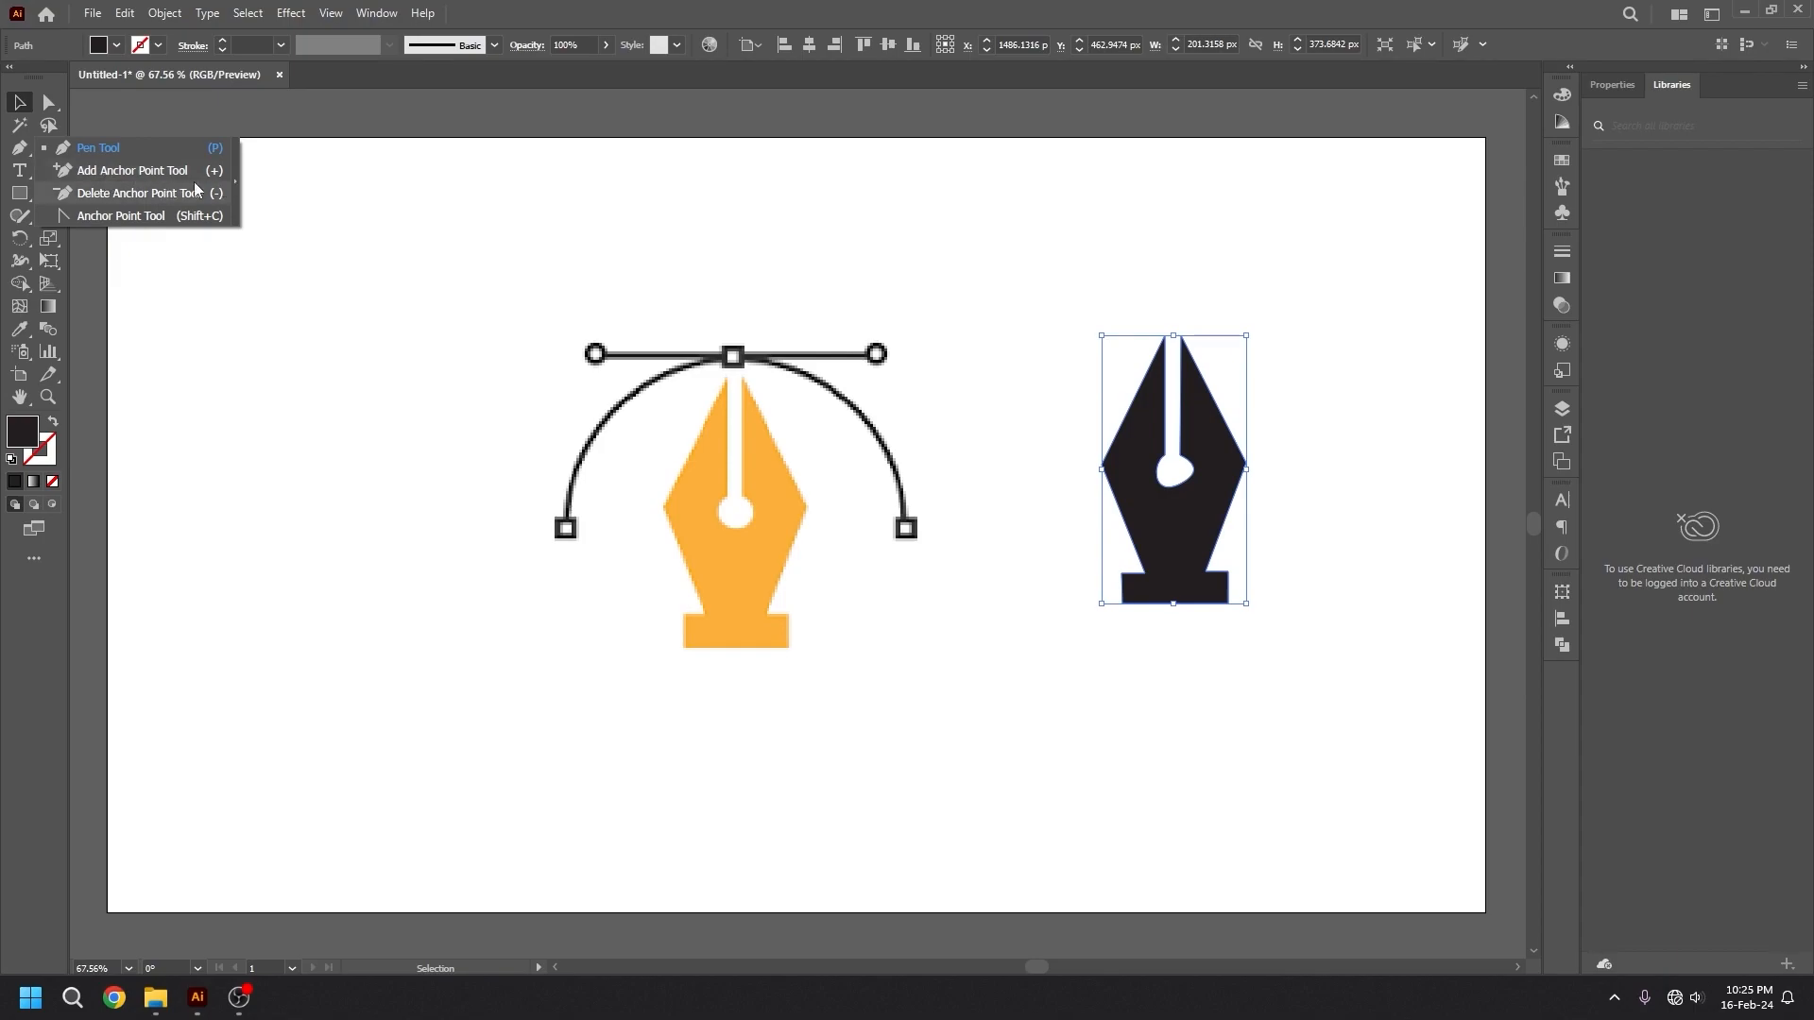
click(112, 171)
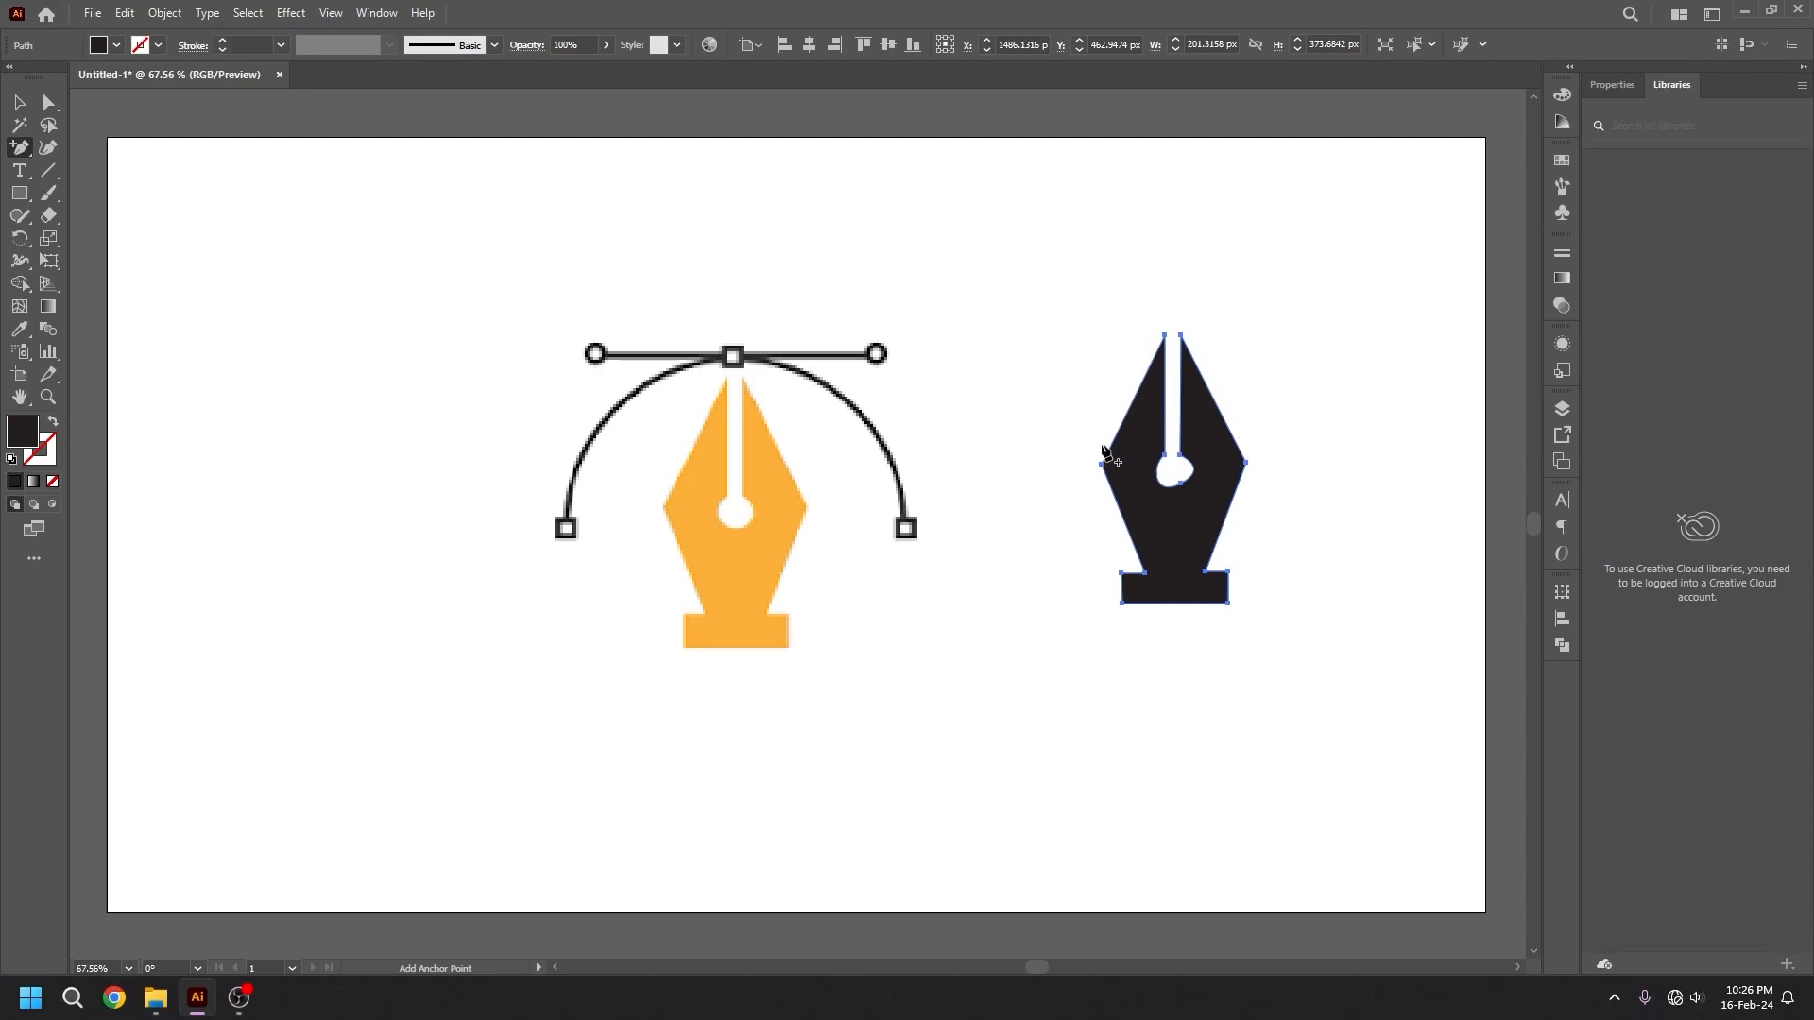
click(1132, 409)
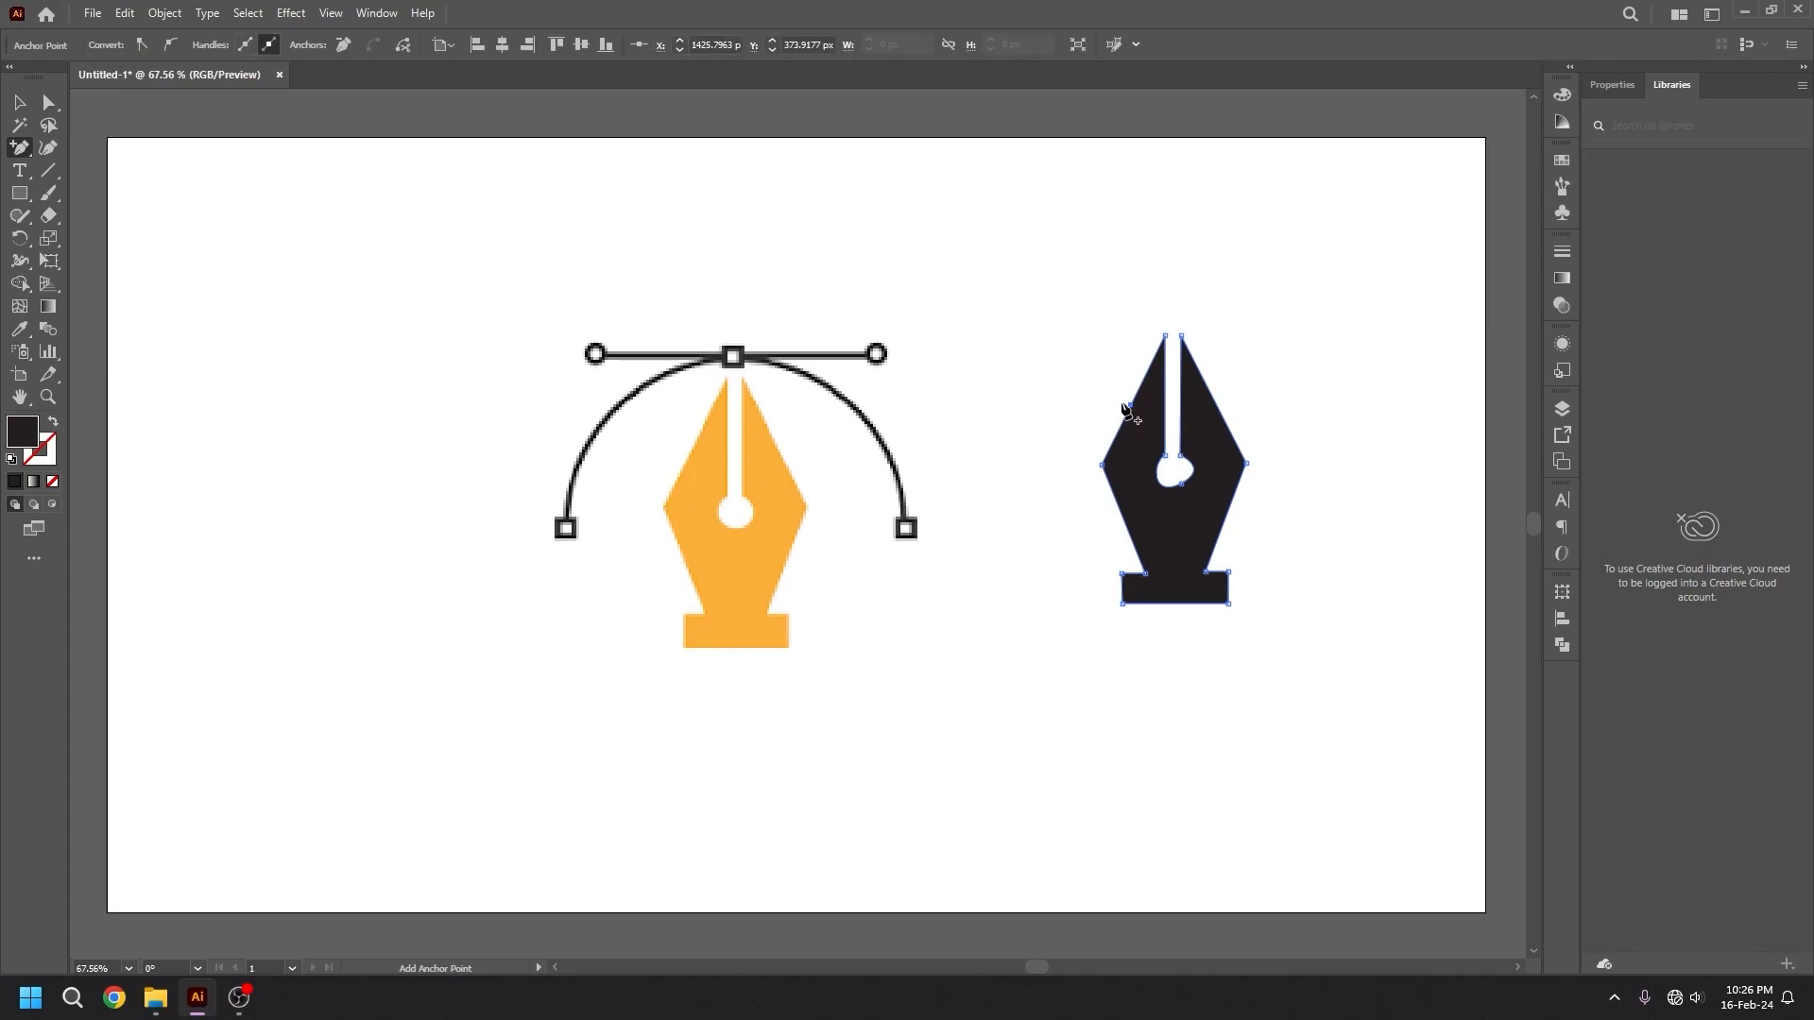
click(1218, 409)
click(1224, 519)
click(1125, 523)
Distort the black nib with Direct Selection by pulling anchors on its left and right edges outward.
click(55, 104)
drag(1125, 522, 1009, 512)
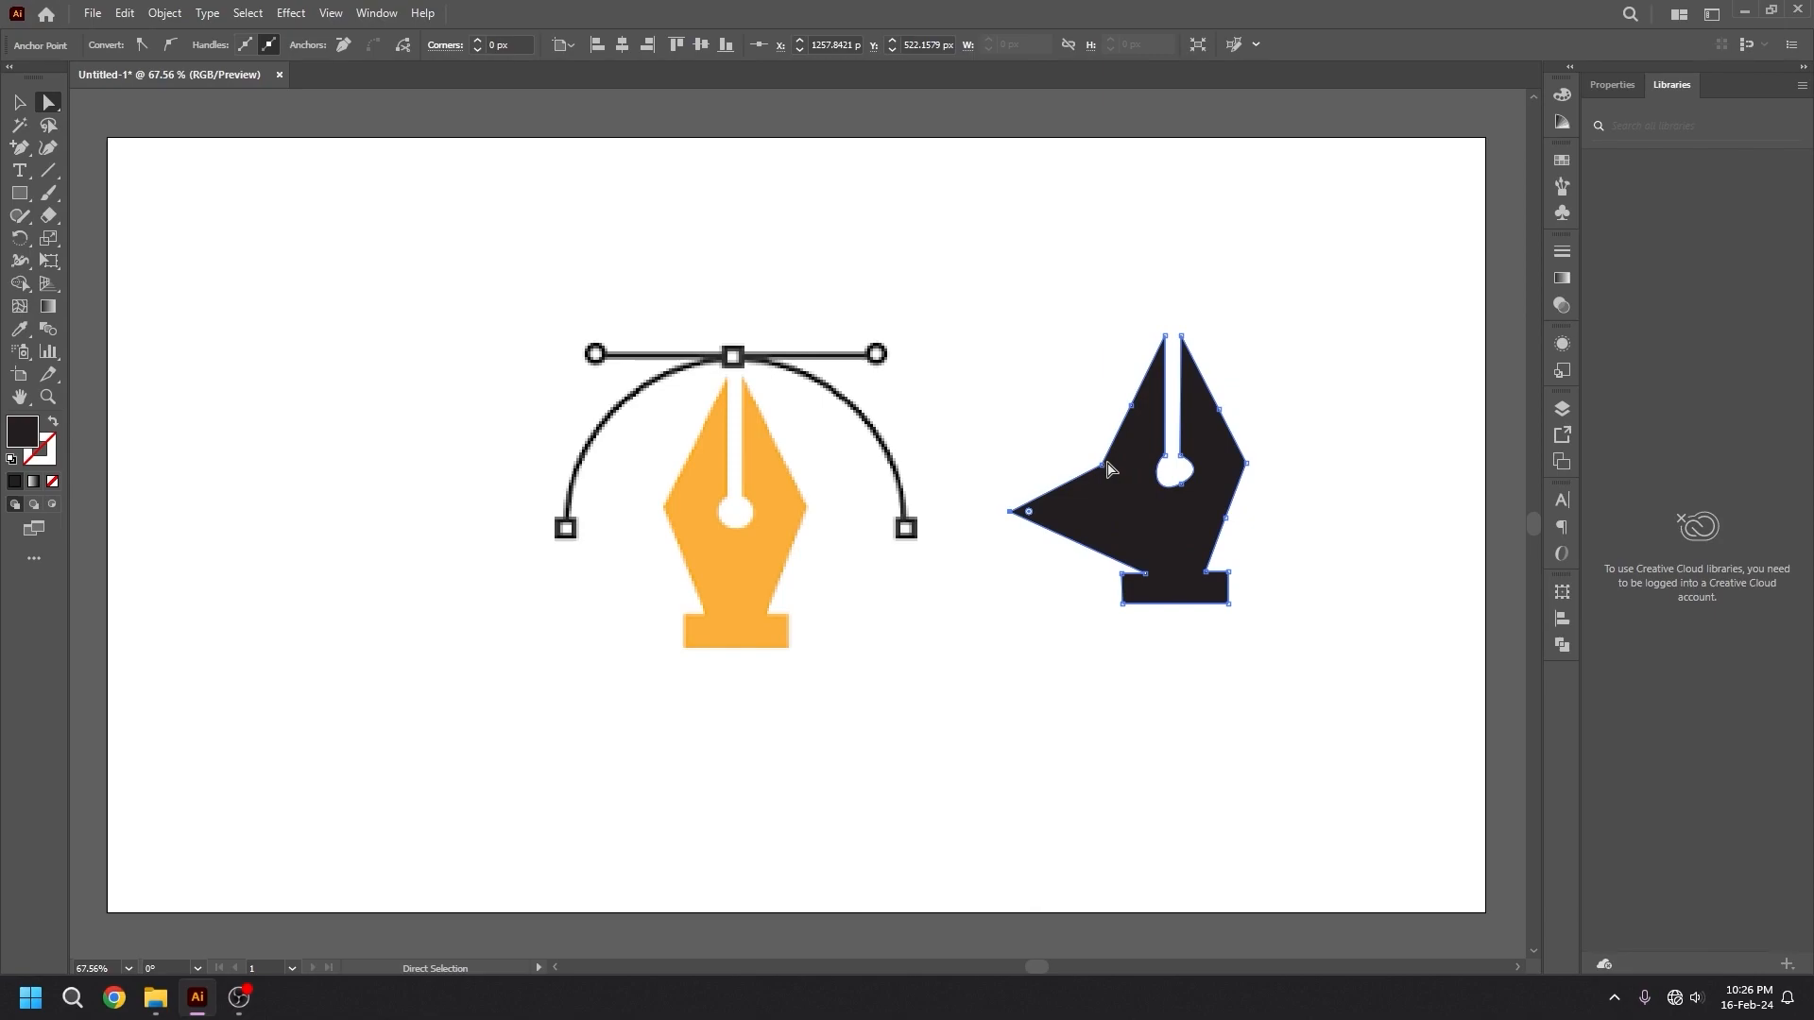
drag(1104, 465, 1040, 404)
drag(1220, 427, 1374, 394)
click(1323, 398)
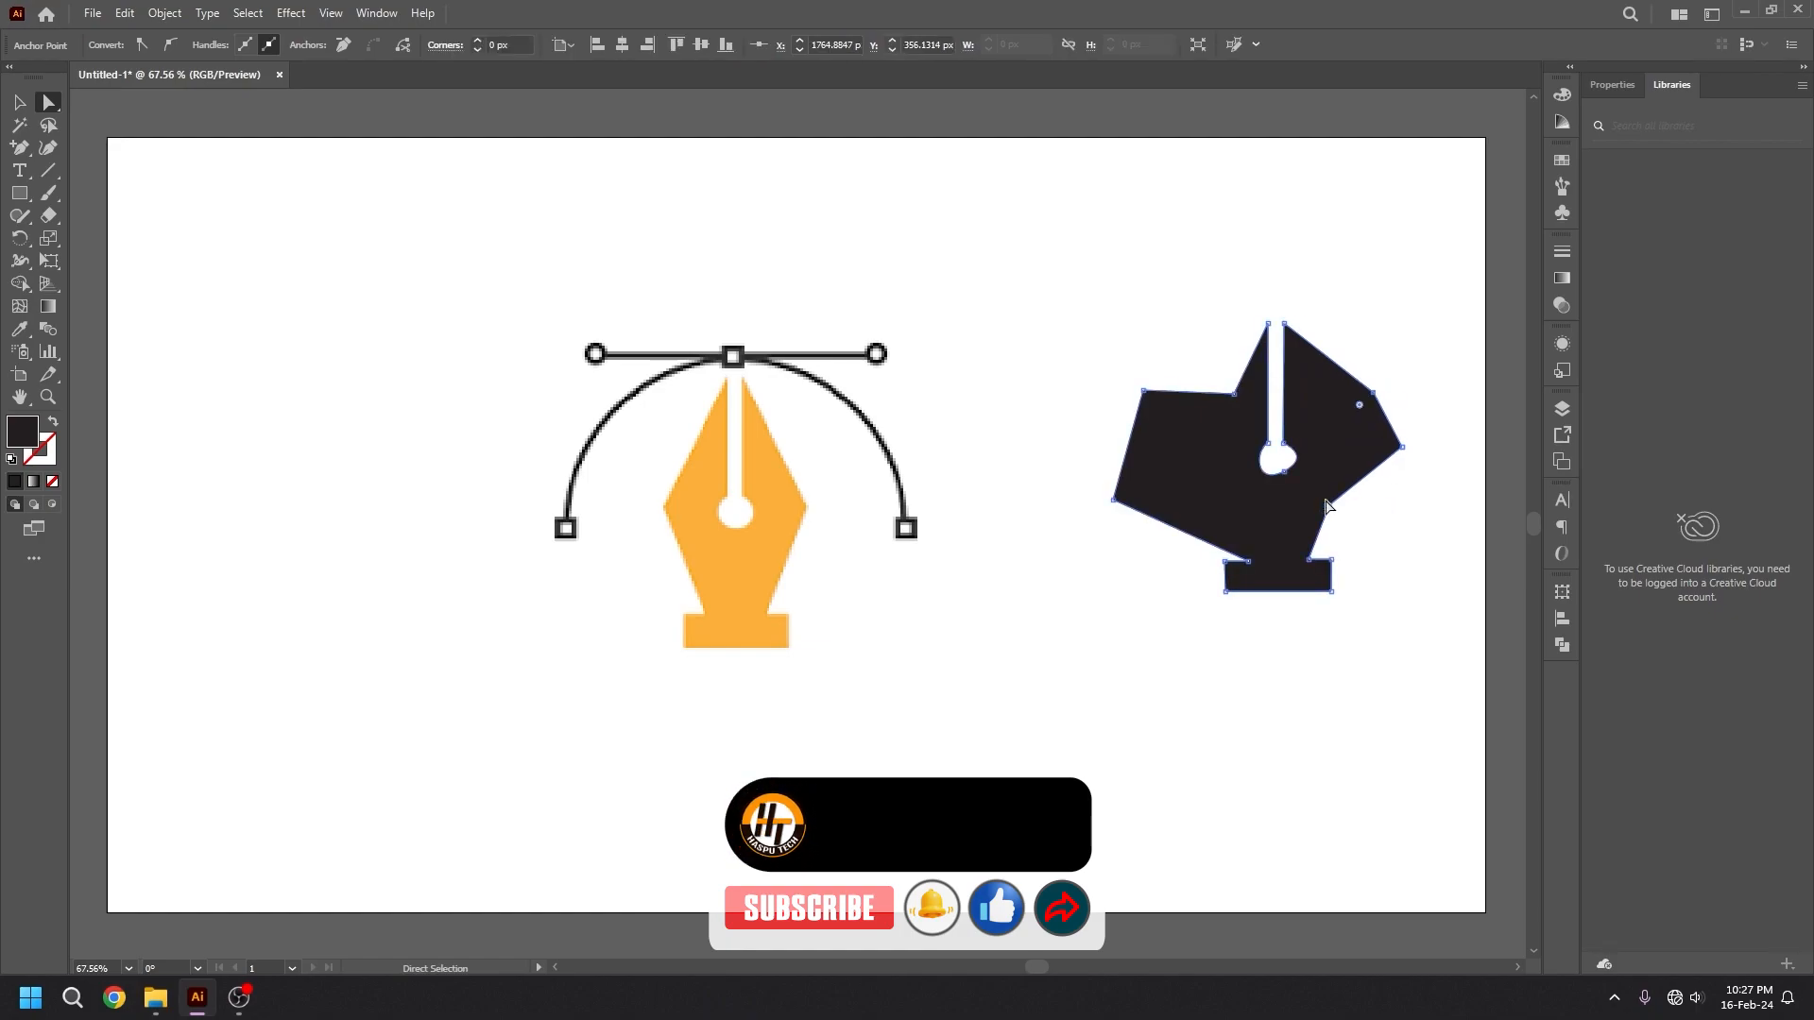
drag(1328, 508, 1405, 534)
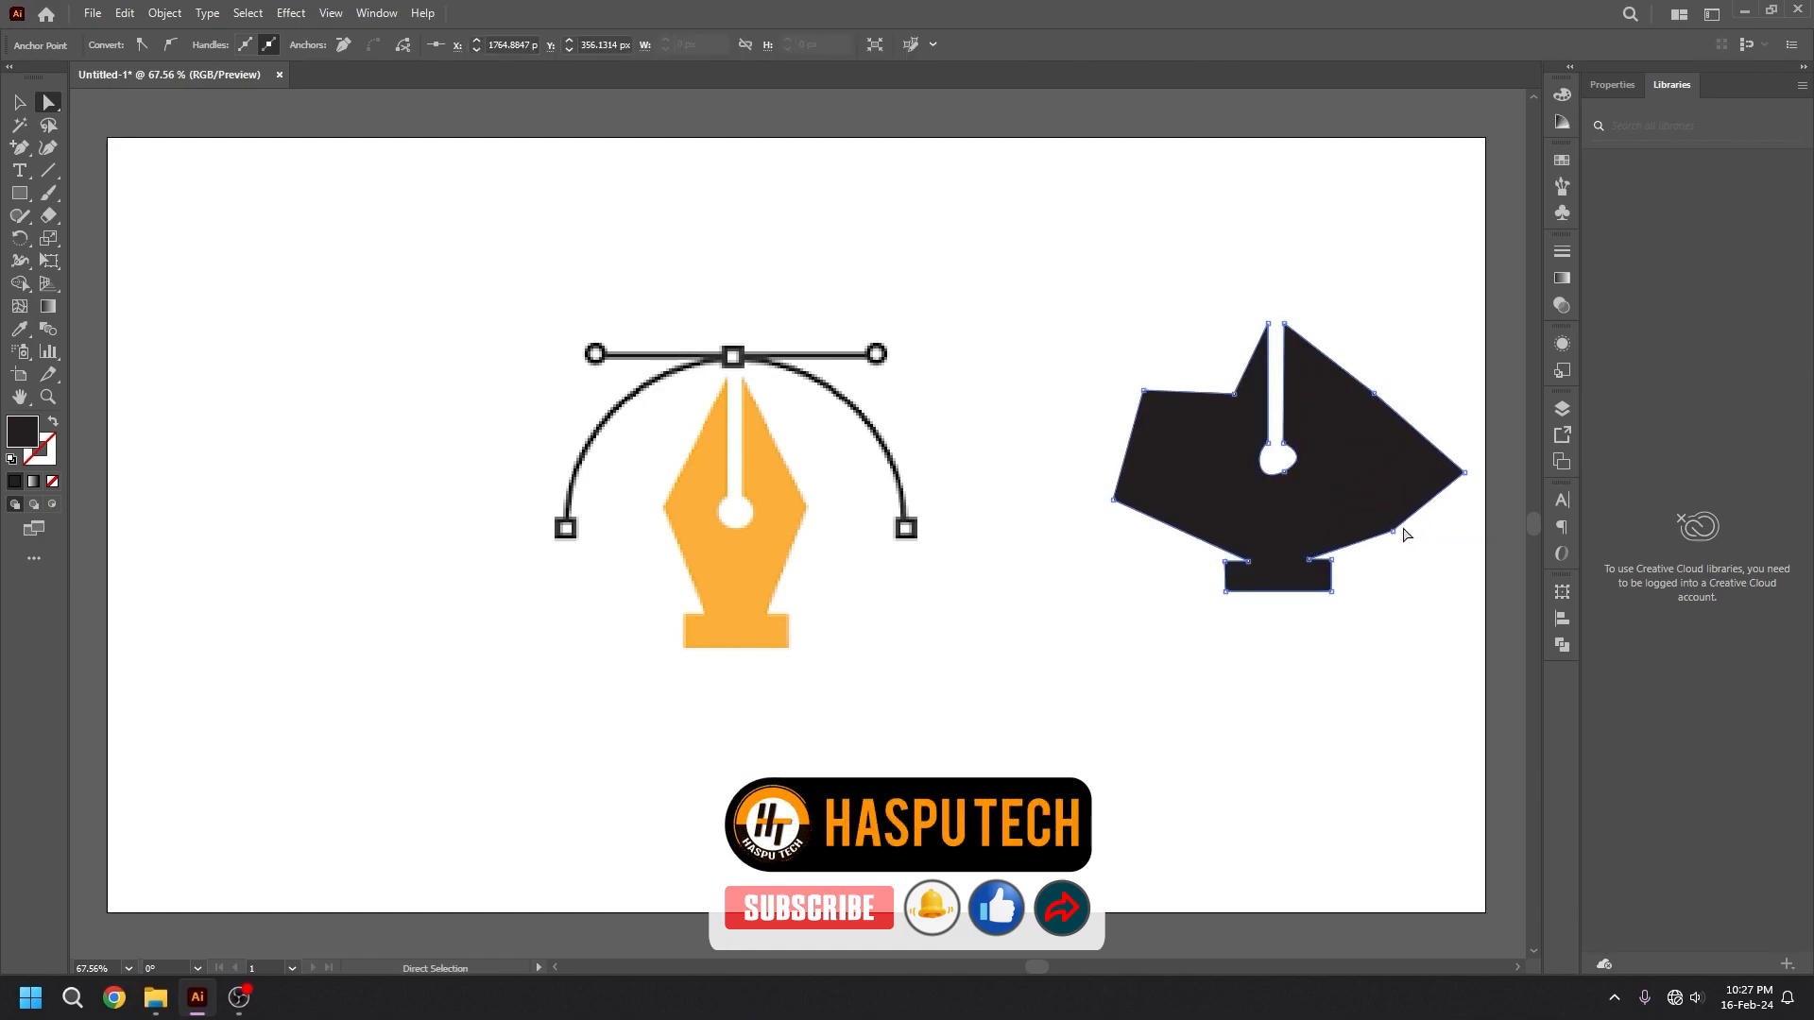
Reshape the curve of the black nib's hole by adjusting its lower anchor and direction handles.
click(1281, 456)
click(1296, 457)
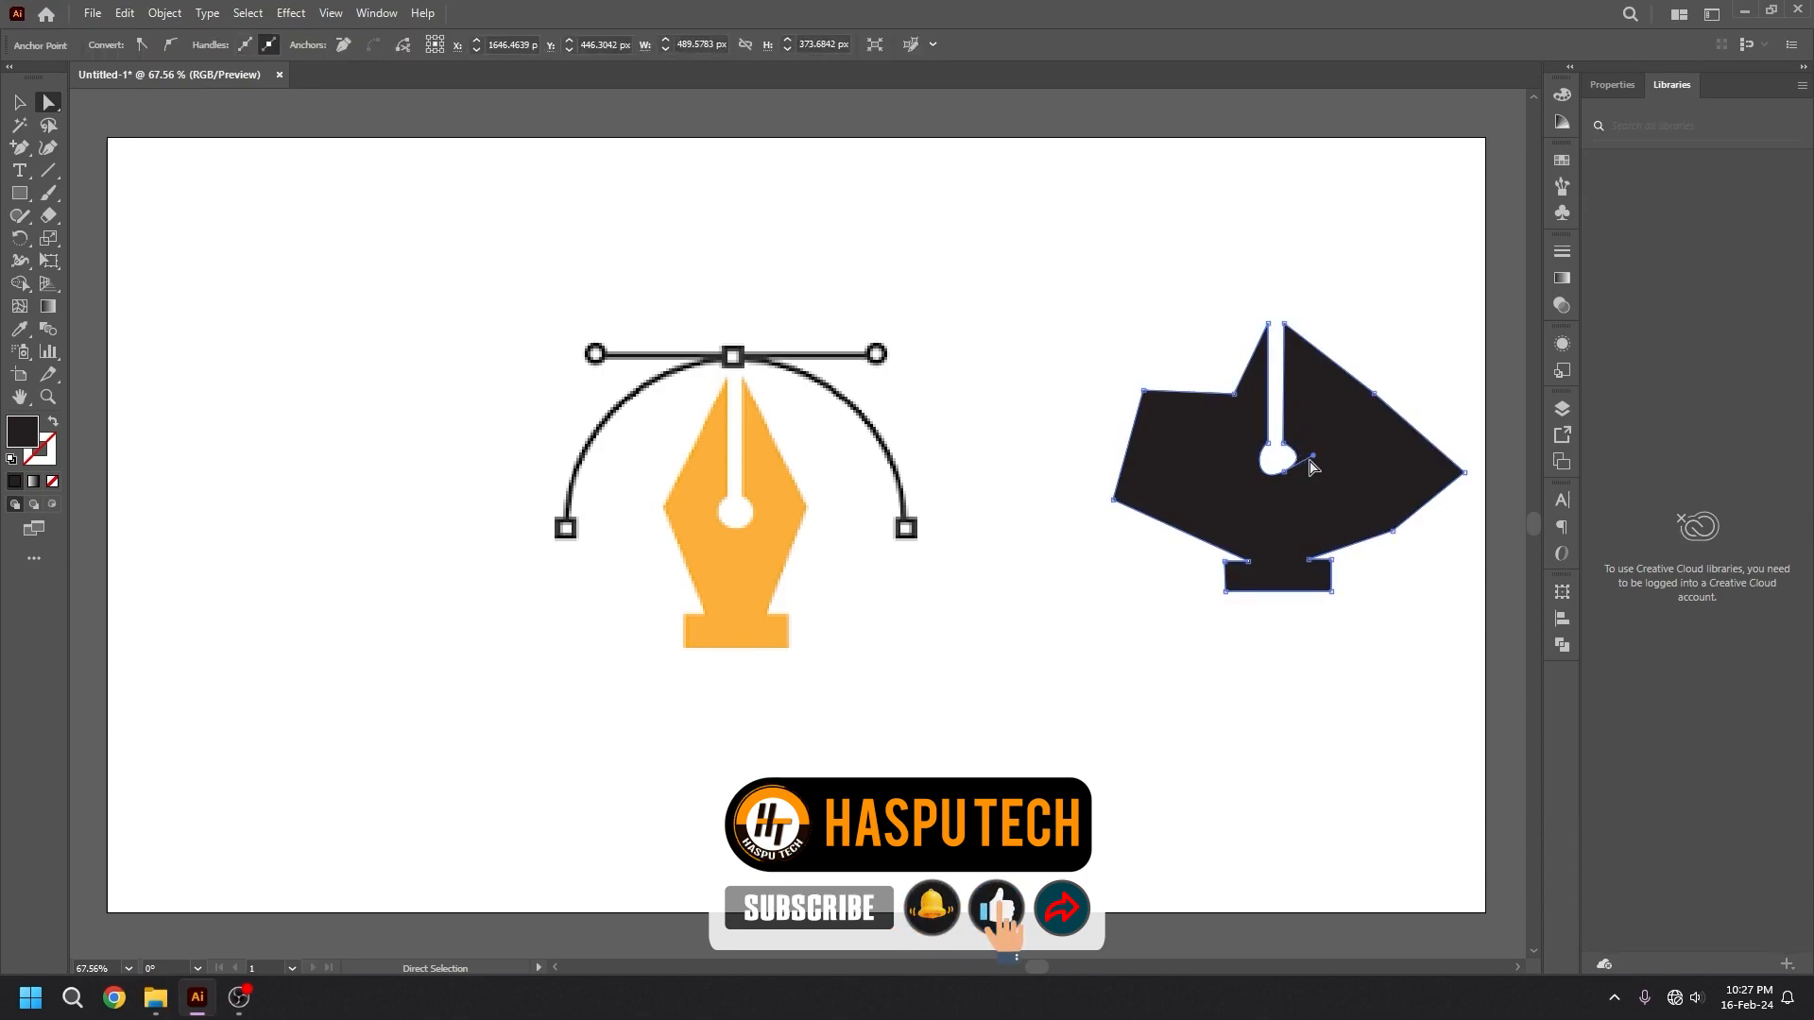
drag(1312, 467, 1345, 498)
click(1306, 506)
mouse_move(1344, 498)
mouse_down()
mouse_move(1336, 514)
mouse_move(1345, 499)
mouse_up()
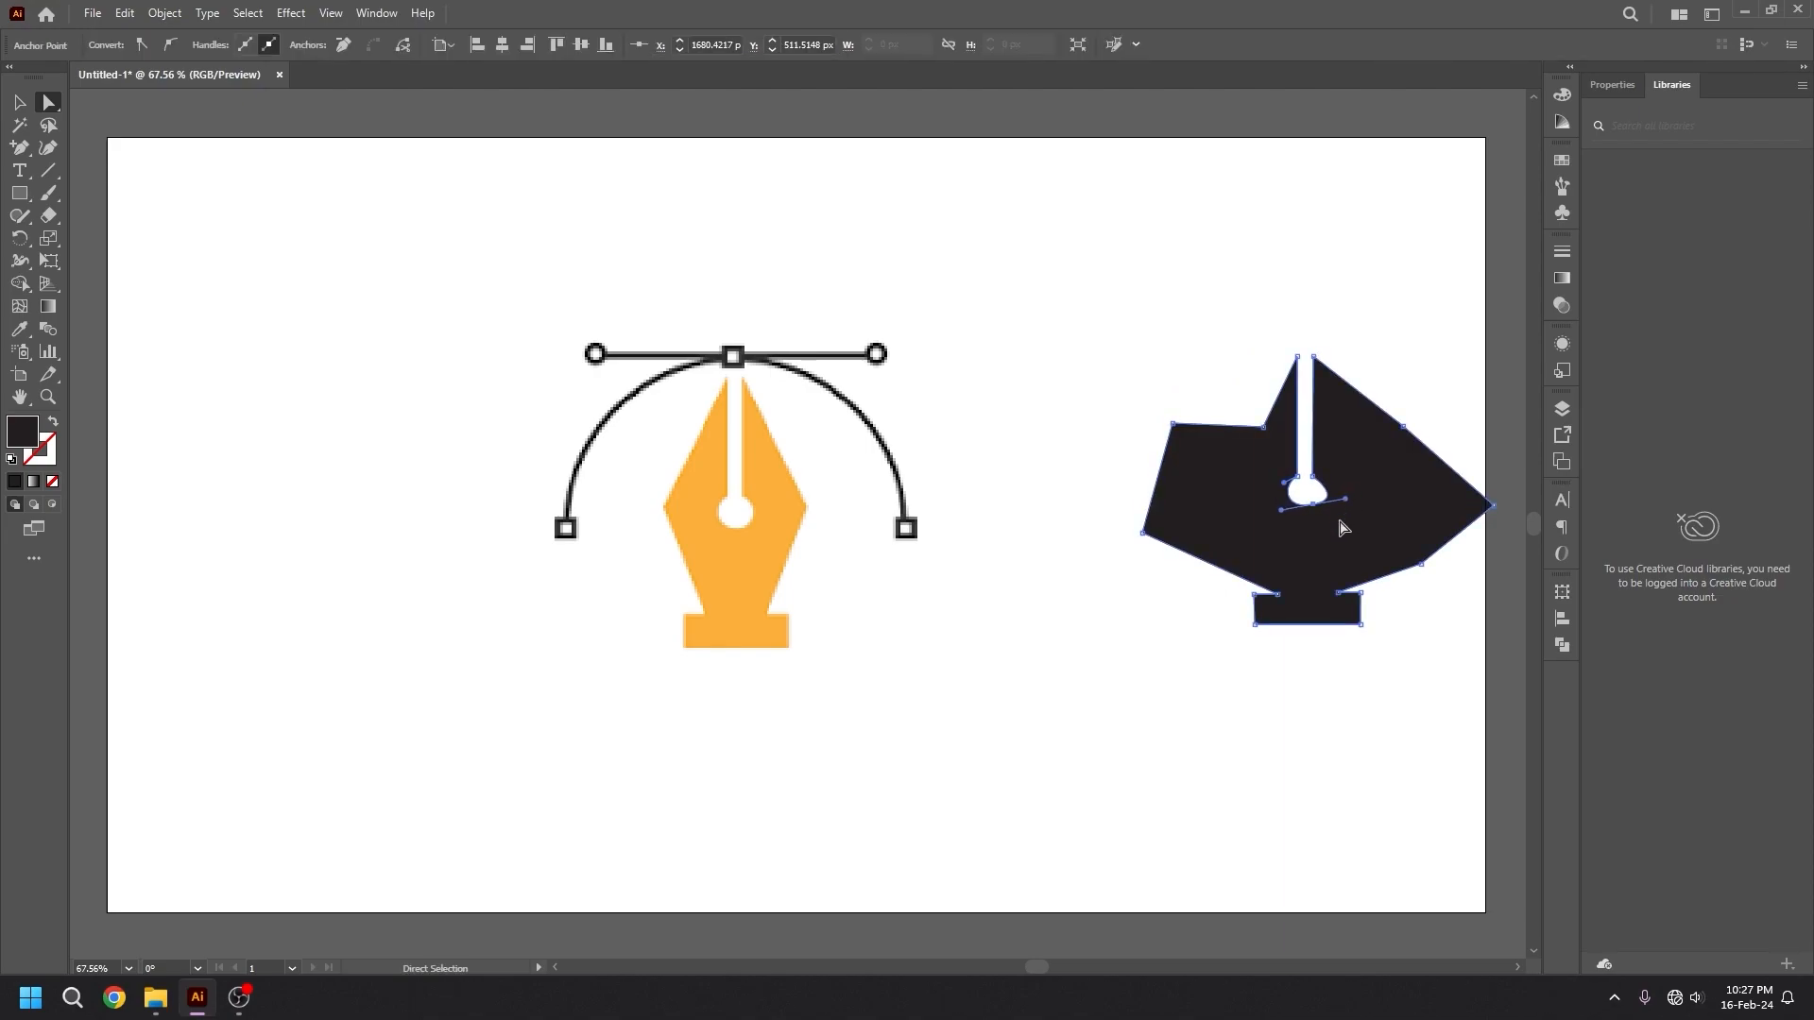
Undo the anchor and handle moves on the black nib, keeping the four added edge anchors.
key(ctrl+z)
key(ctrl+z)
key(ctrl+z)
key(ctrl+z)
key(ctrl+z)
key(ctrl+z)
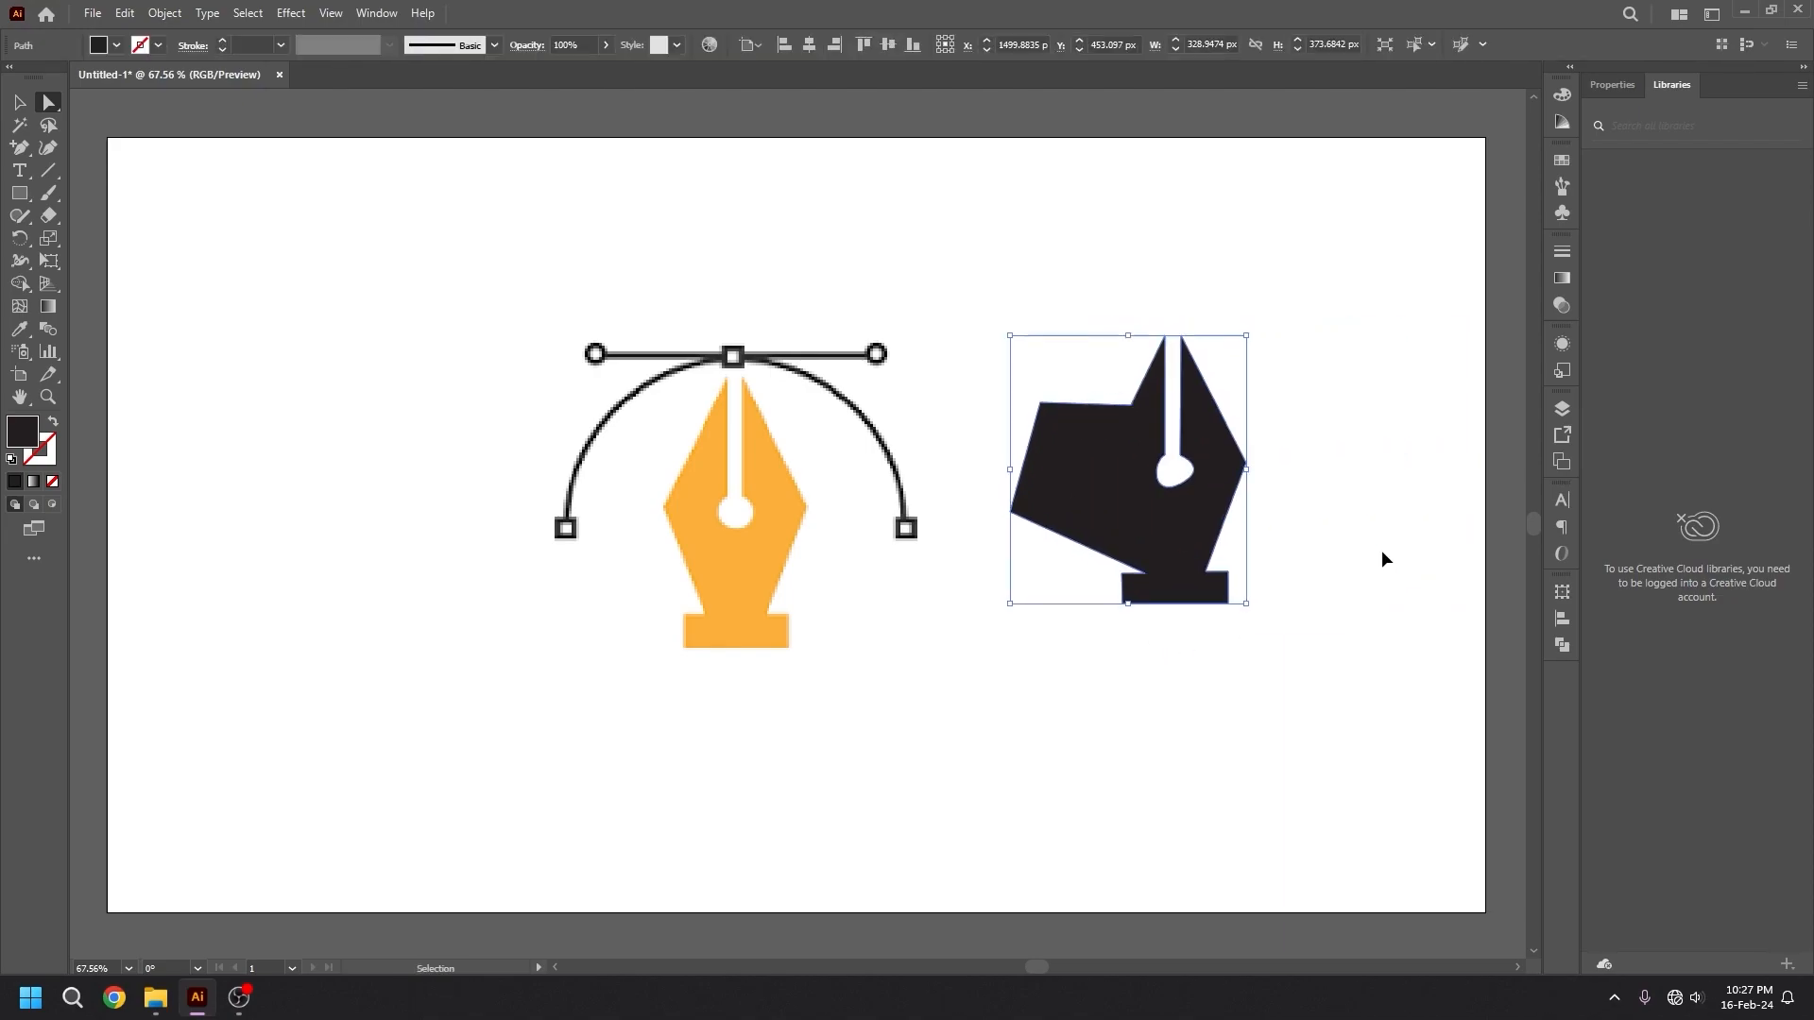
key(ctrl+z)
key(ctrl+z)
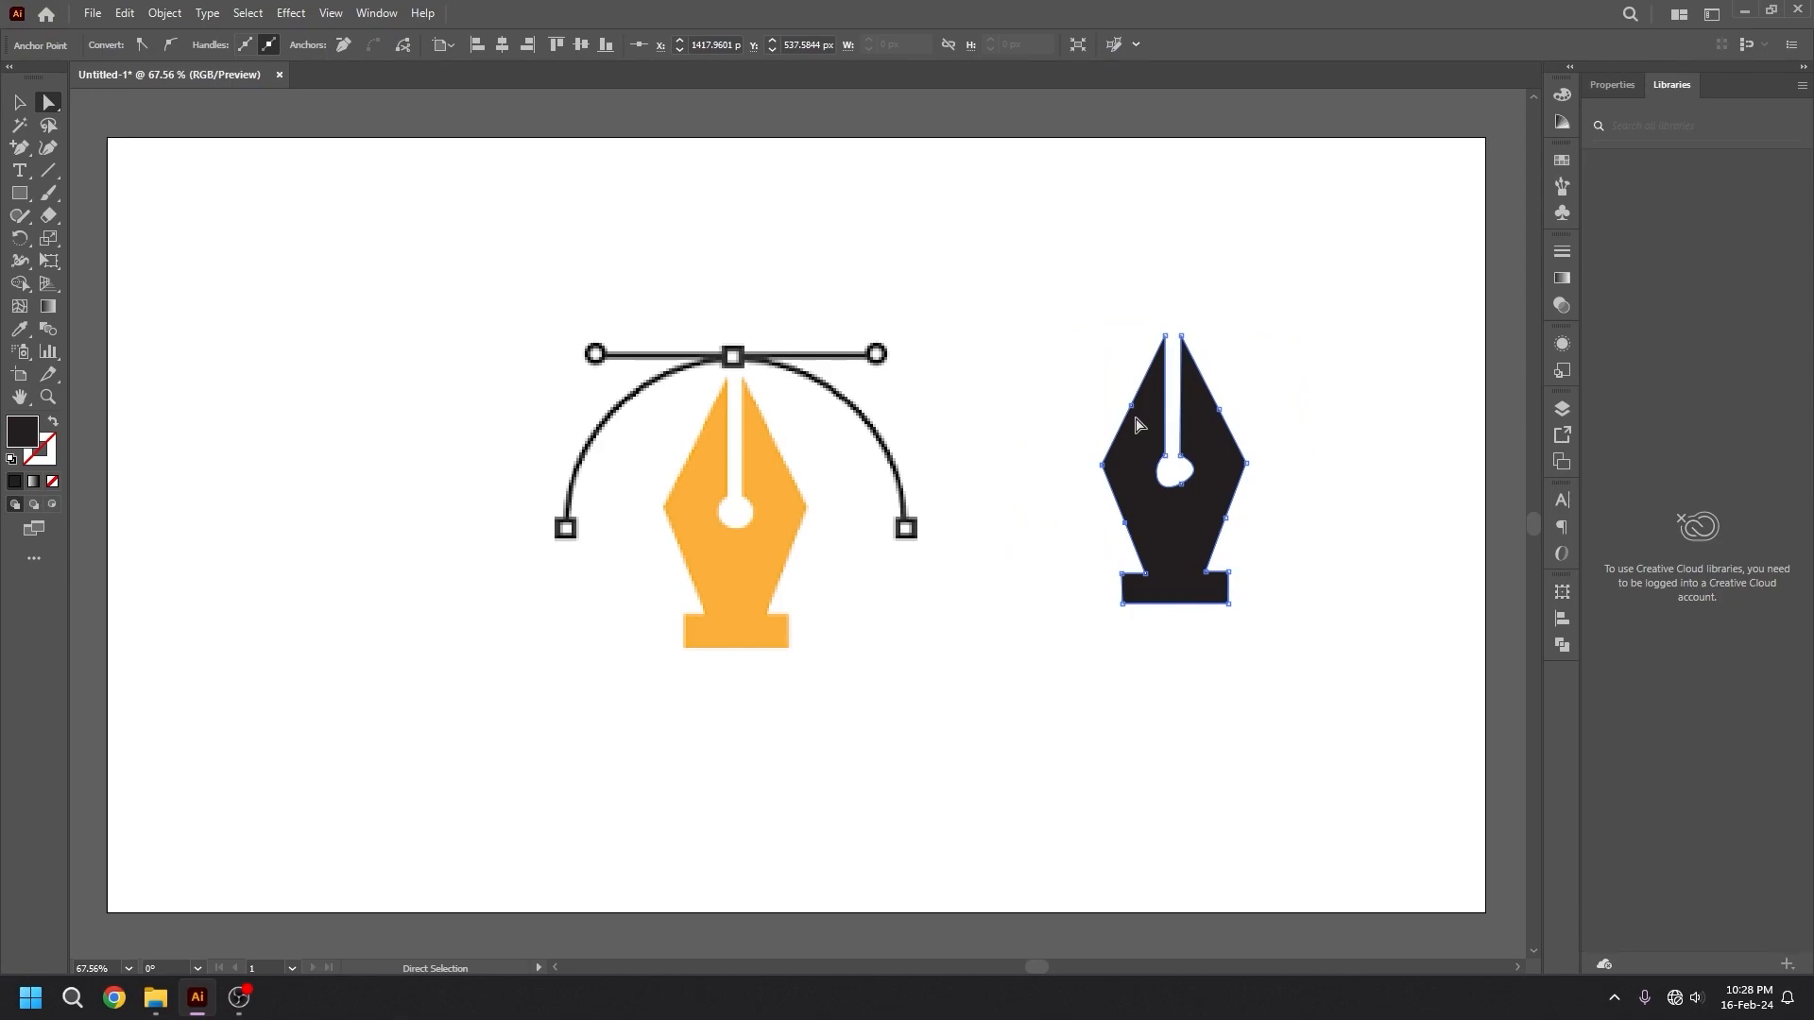
Remove the four added anchor points from the black nib's slanted edges with the Delete Anchor Point tool.
click(18, 147)
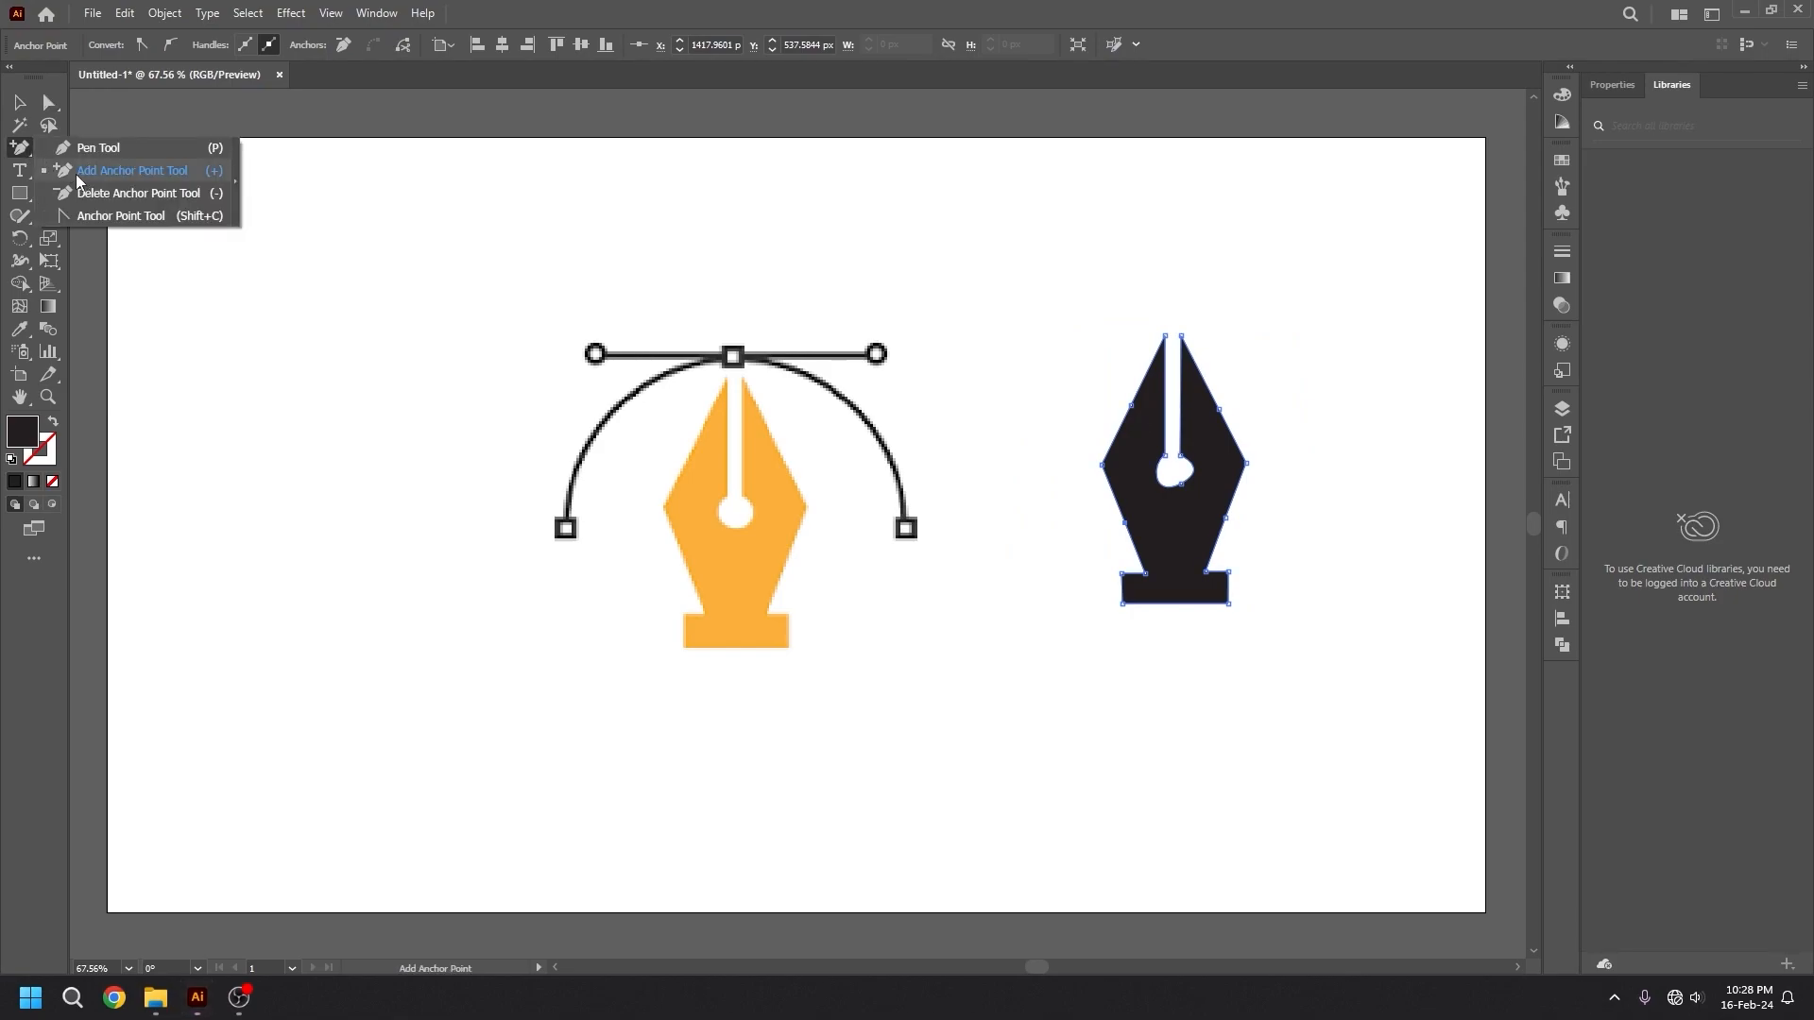
click(139, 193)
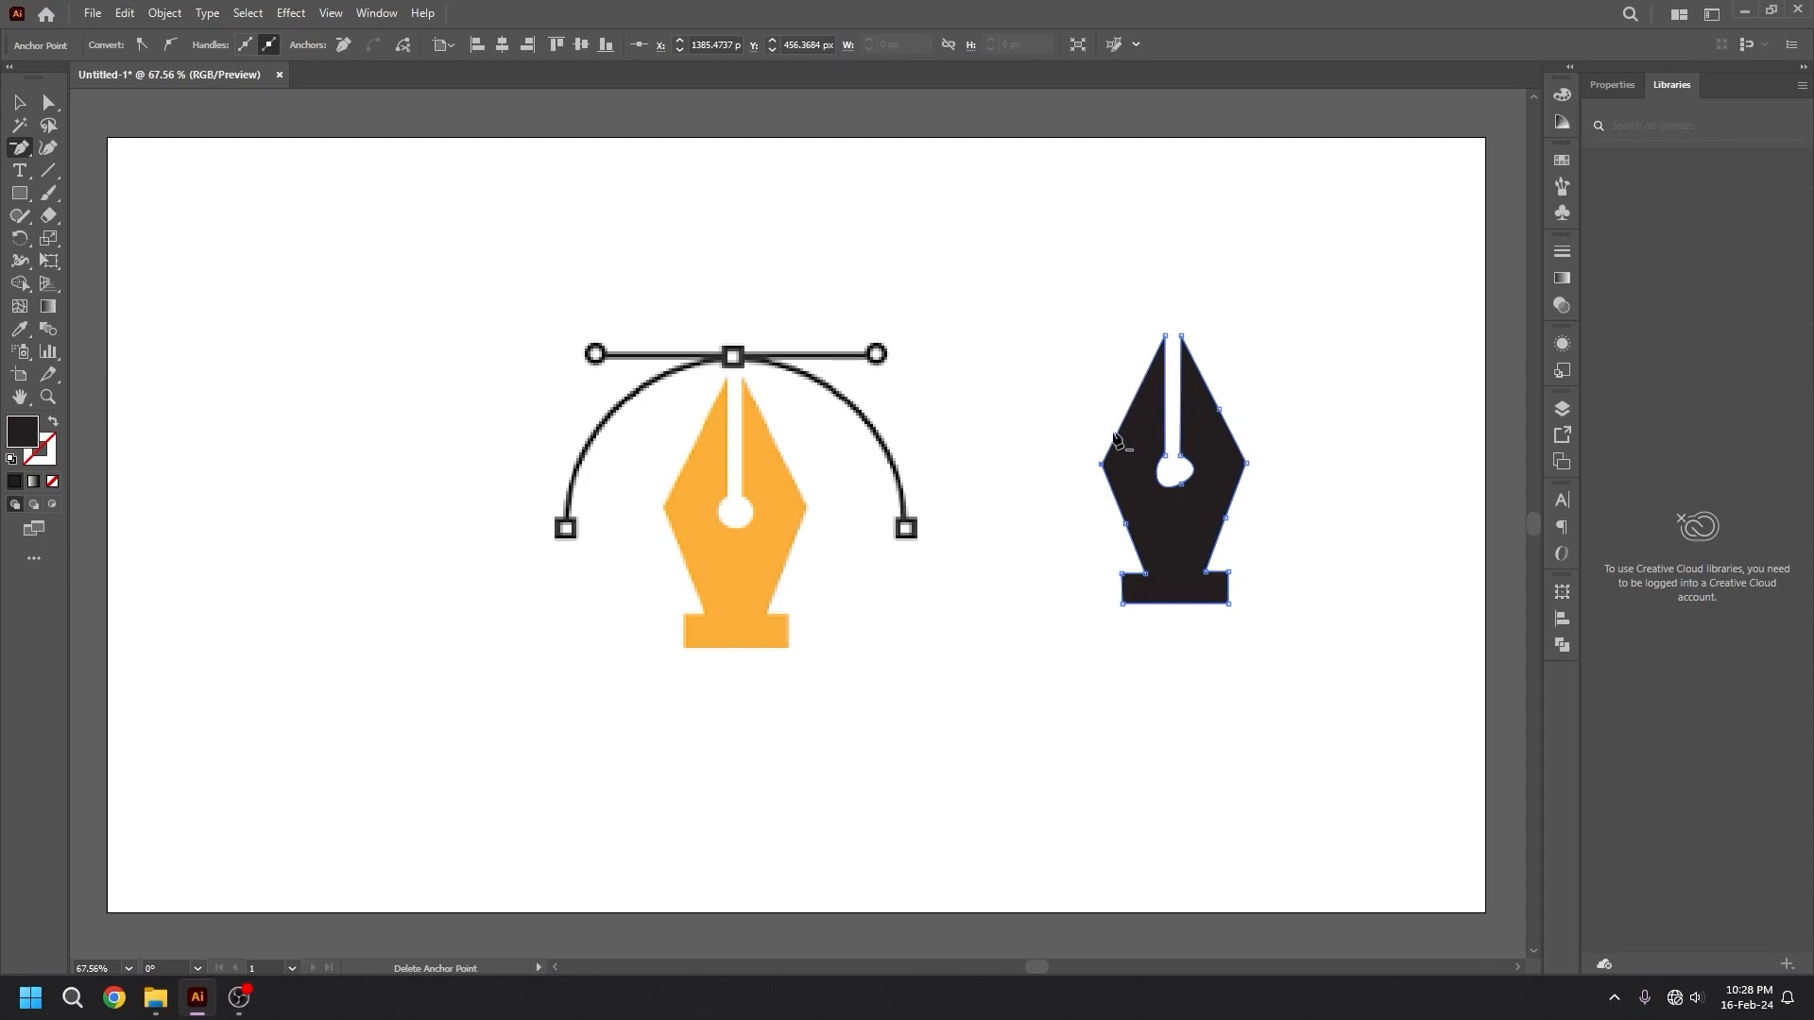
click(1220, 415)
click(1224, 518)
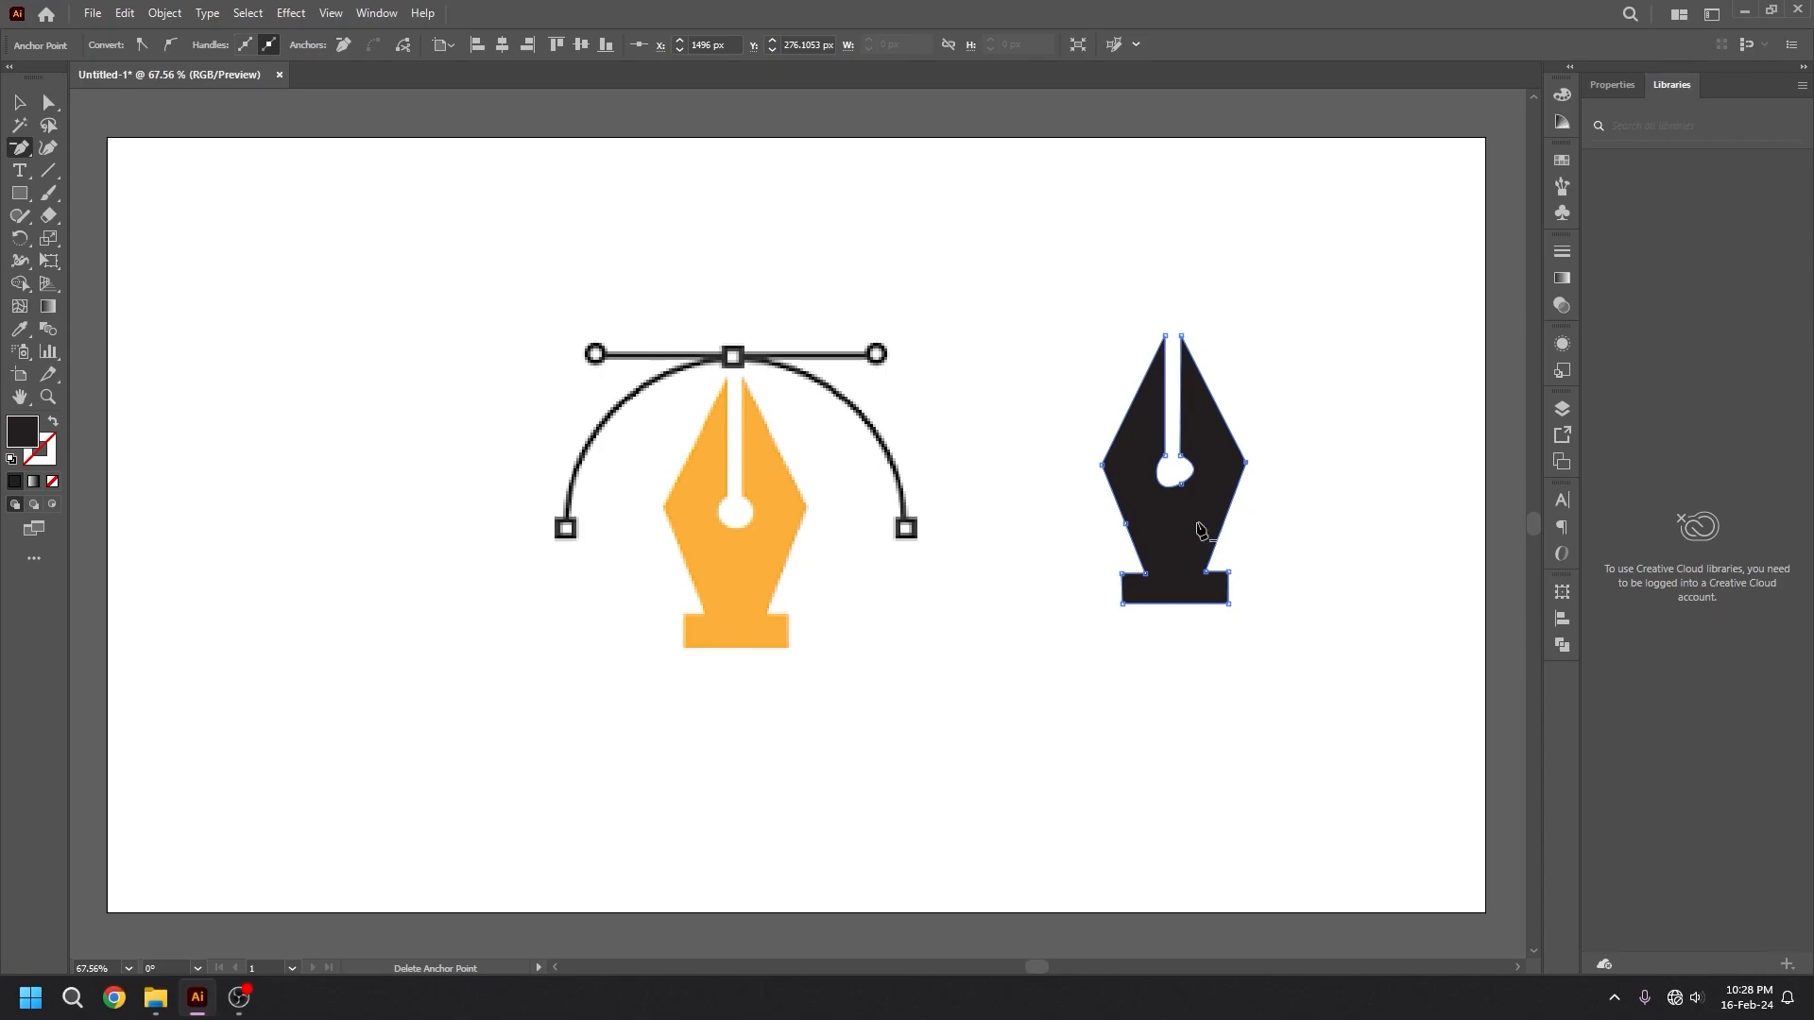
click(1128, 527)
Bend the black nib's four slanted edges into outward curves with the Anchor Point tool.
right_click(19, 151)
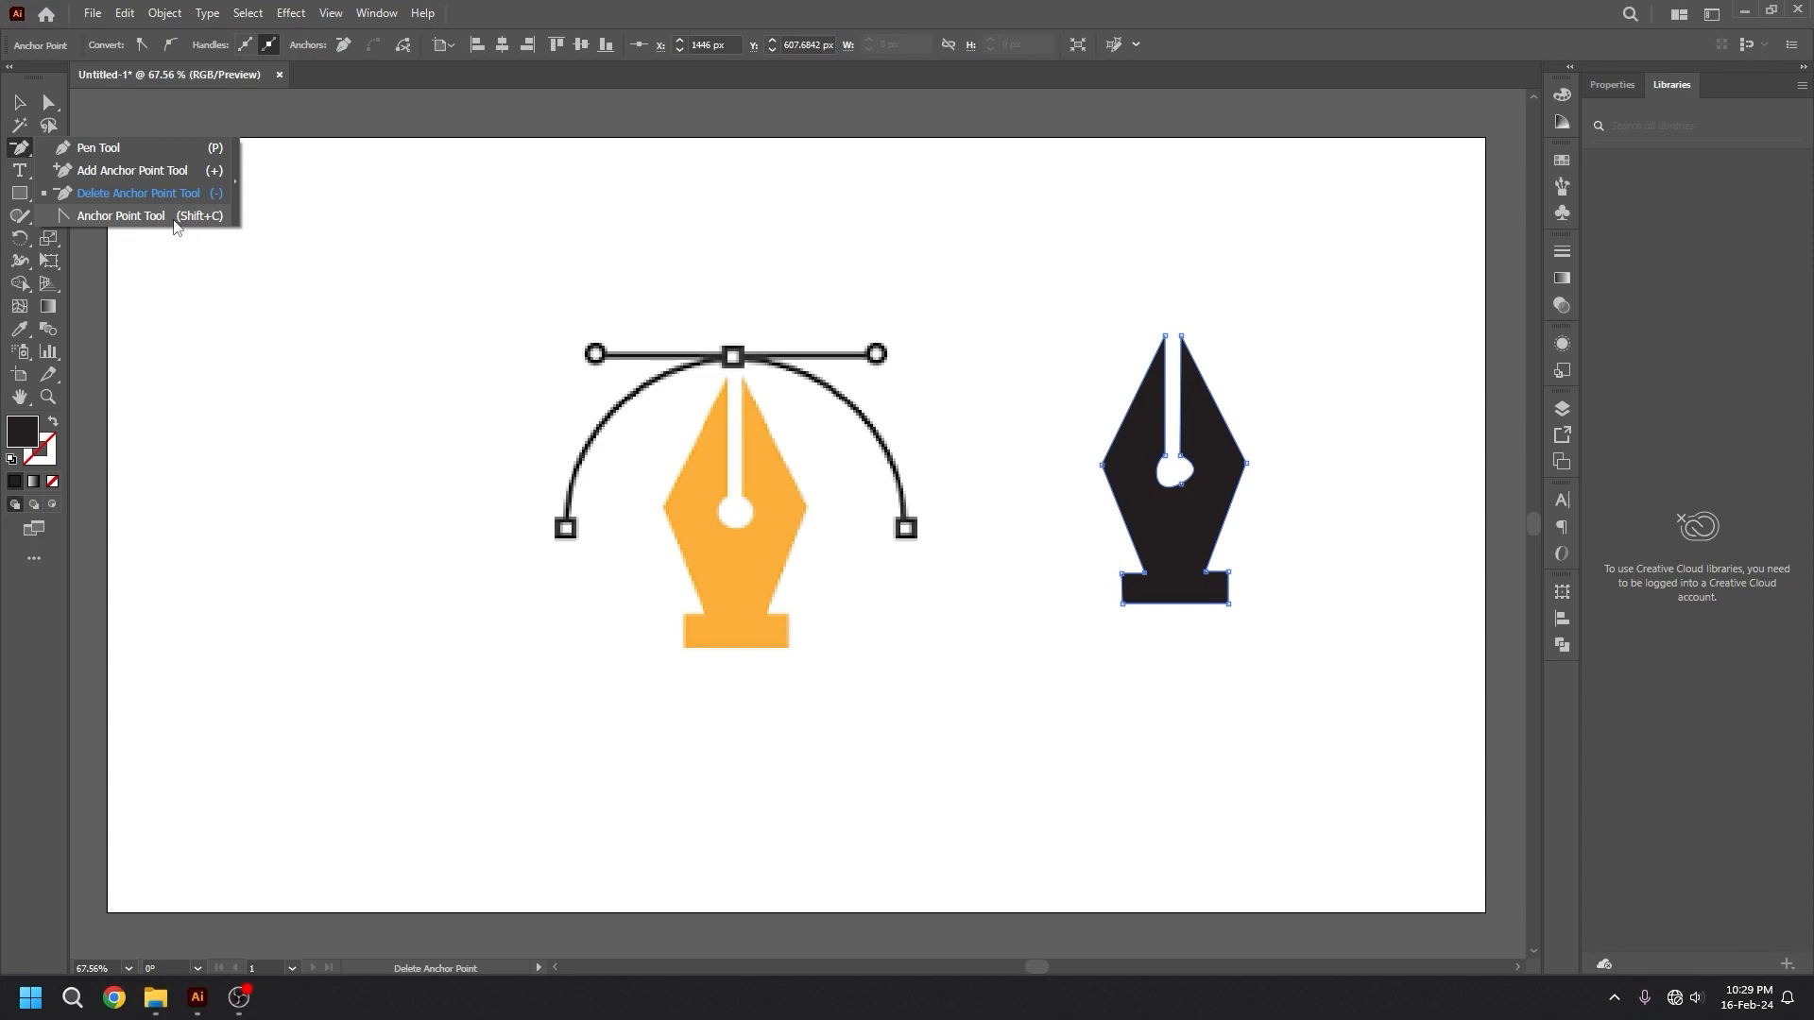
click(122, 217)
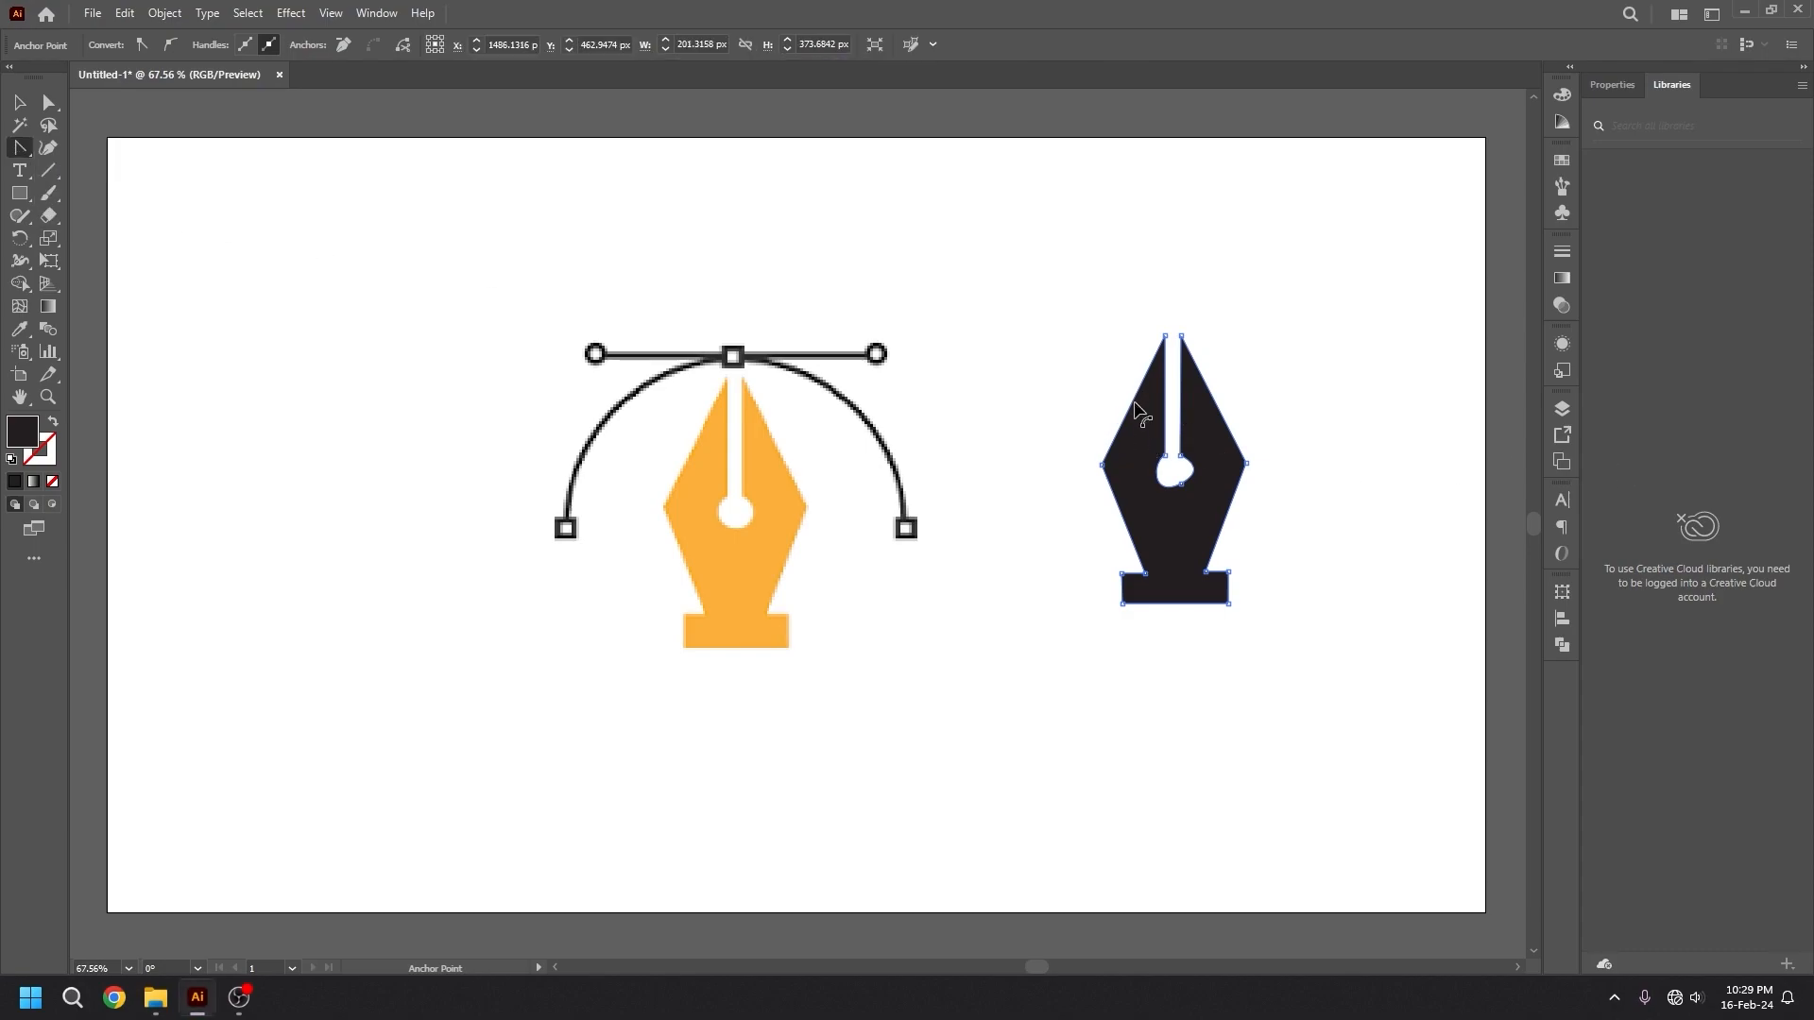
drag(1134, 400, 1094, 406)
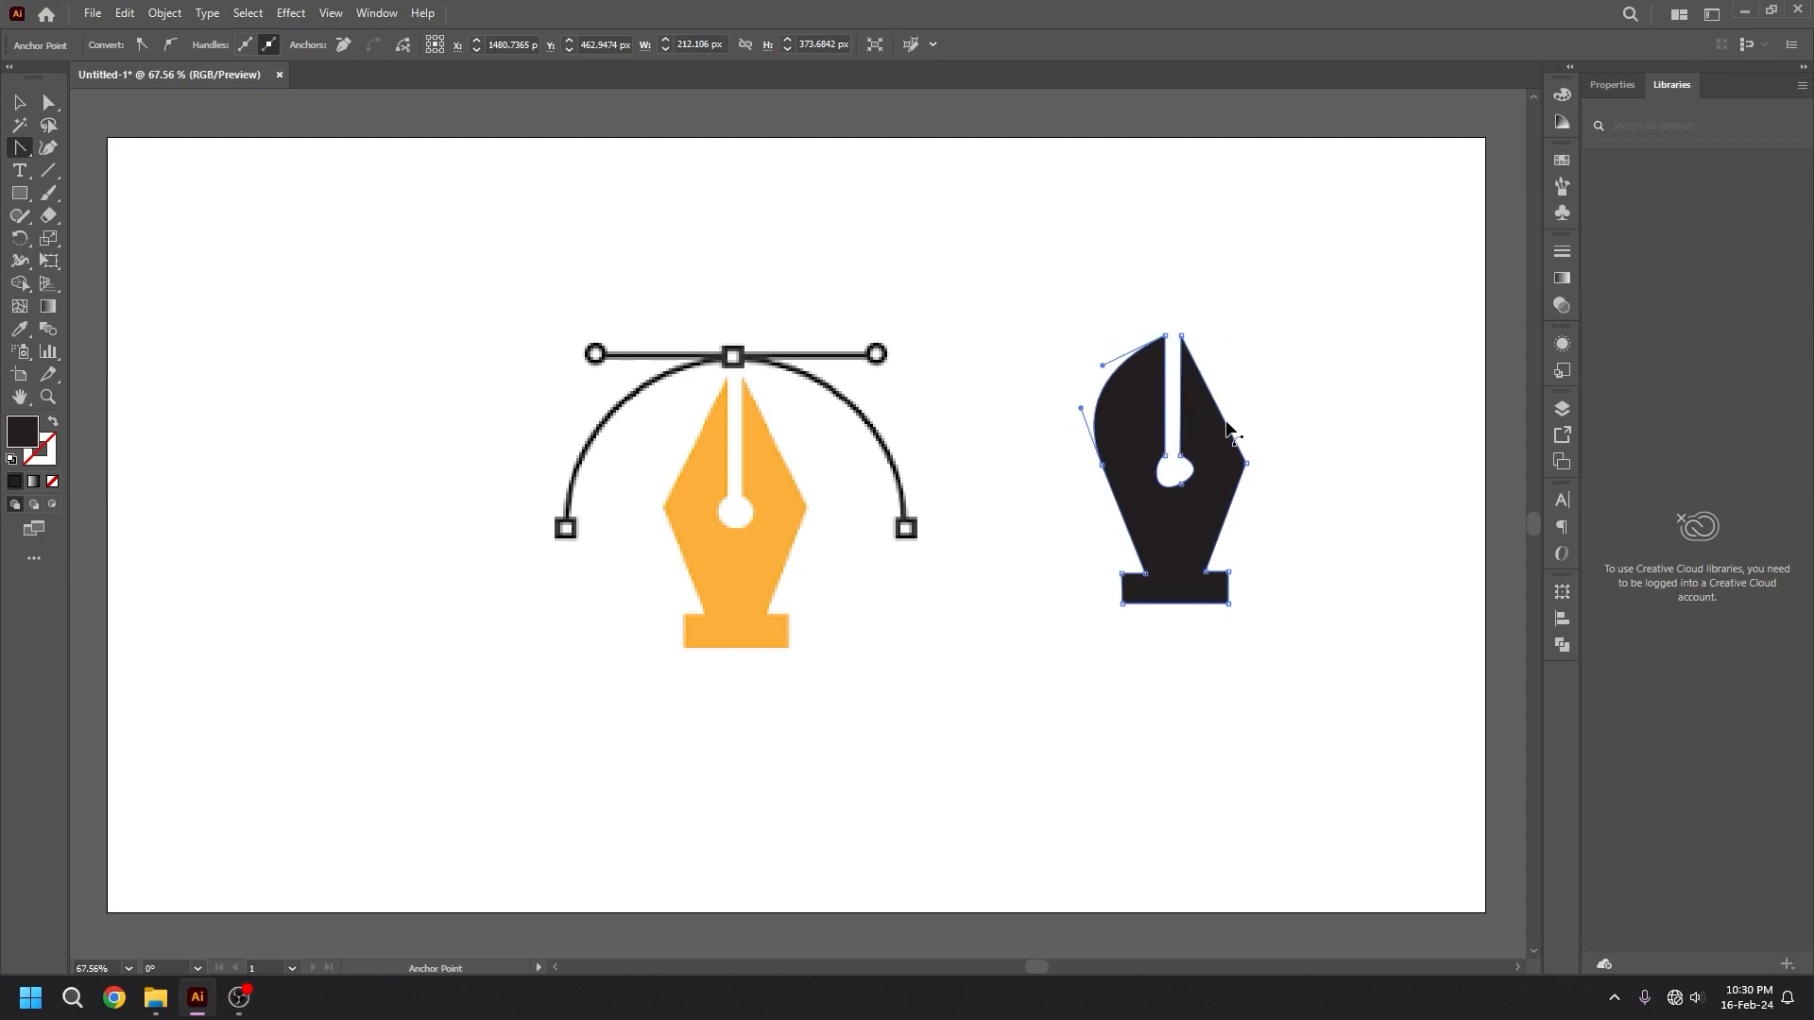
mouse_move(1227, 399)
mouse_down()
mouse_move(1288, 394)
mouse_move(1247, 399)
mouse_up()
drag(1245, 397, 1249, 398)
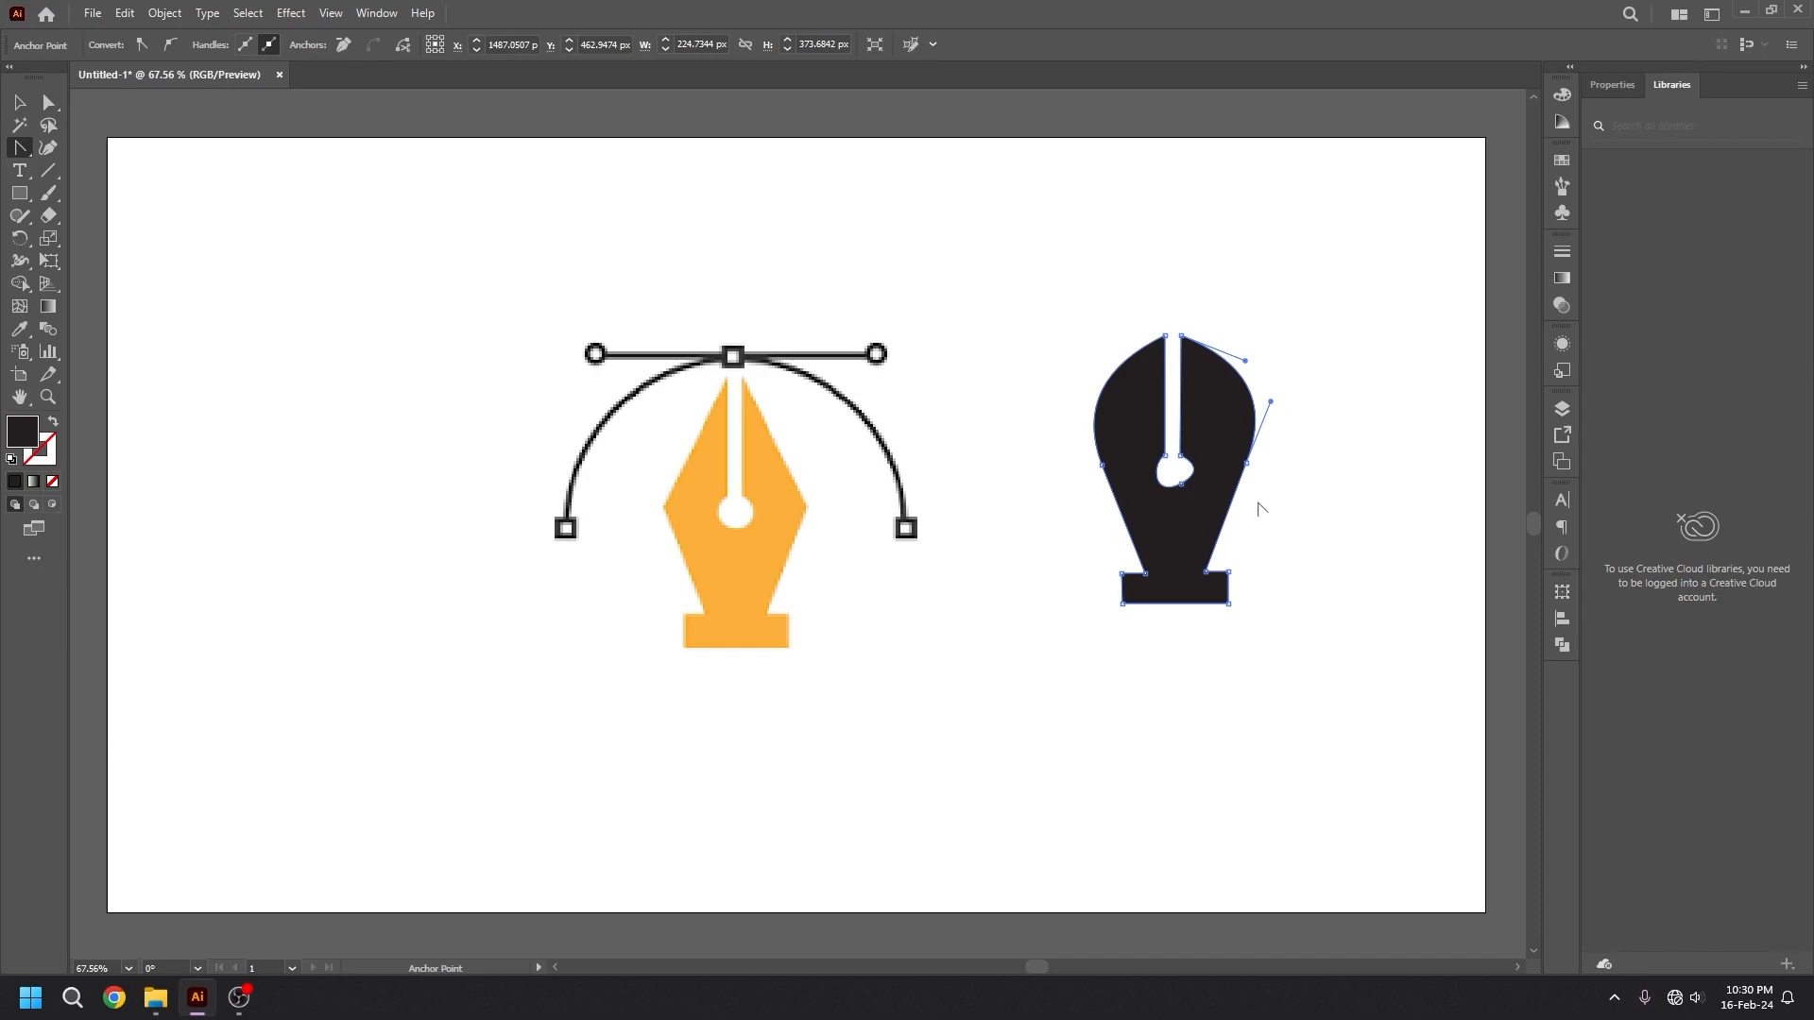
drag(1228, 507, 1269, 537)
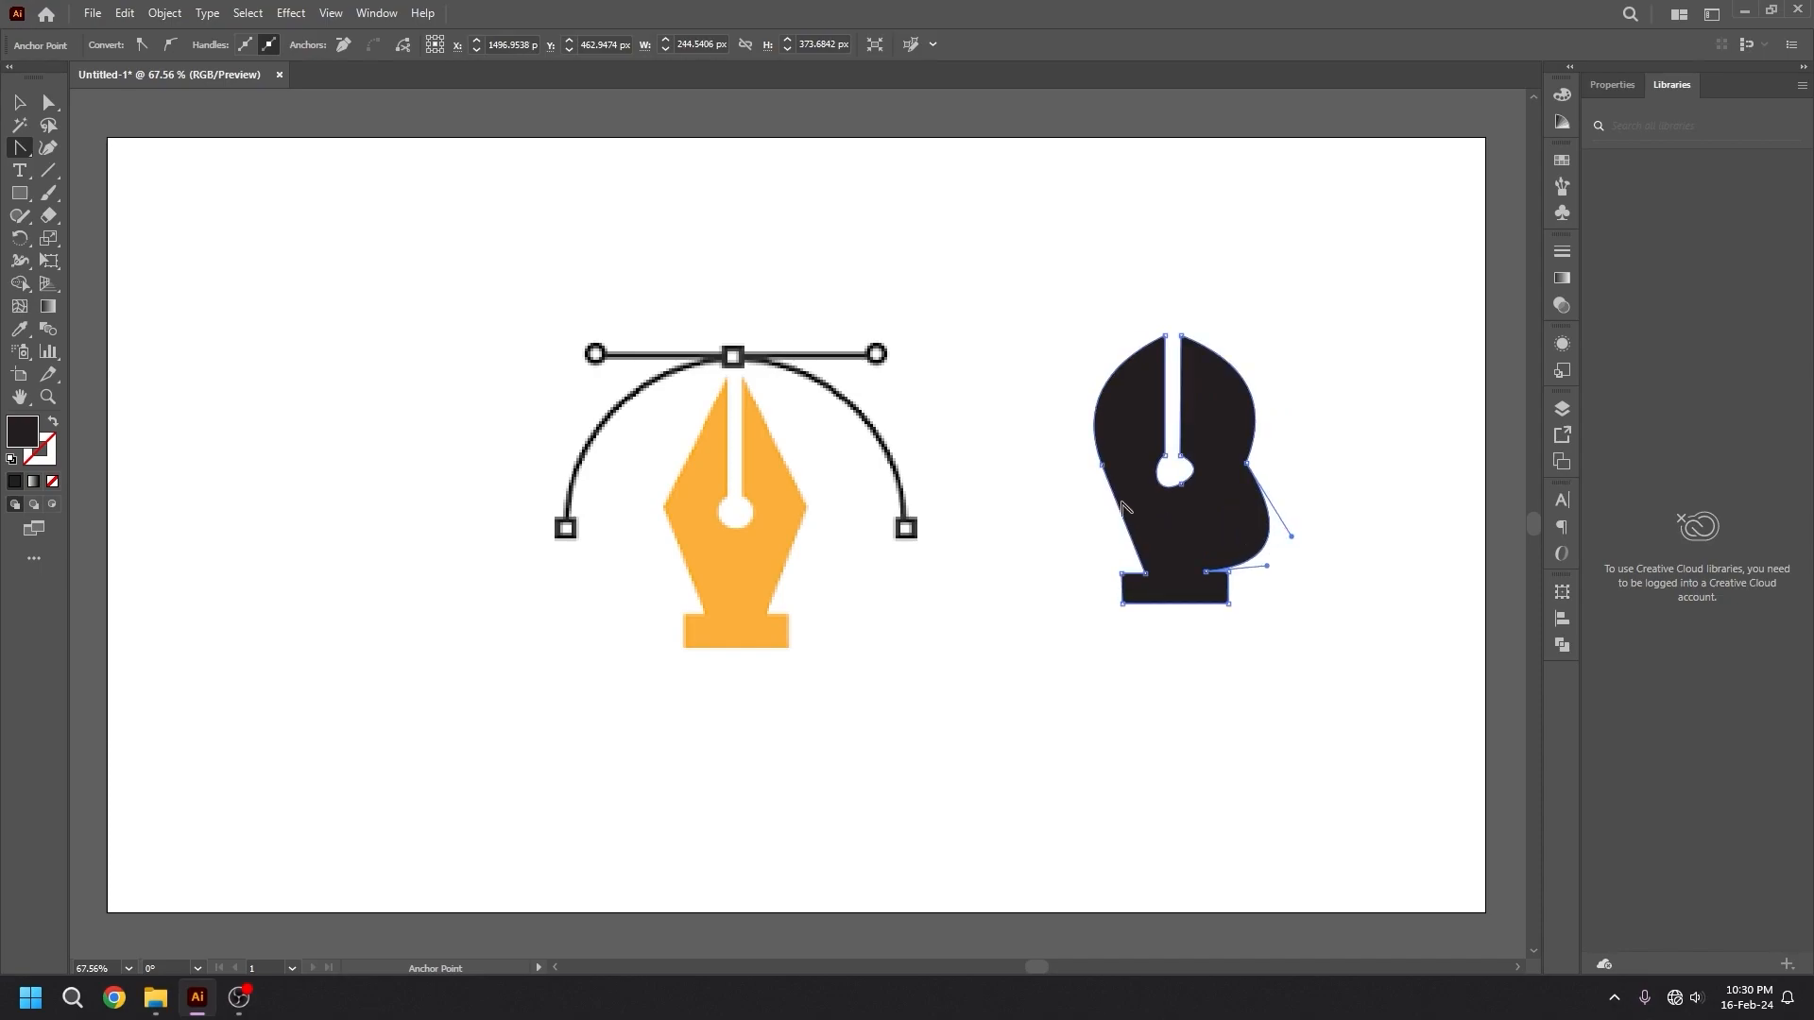
drag(1124, 525, 1073, 538)
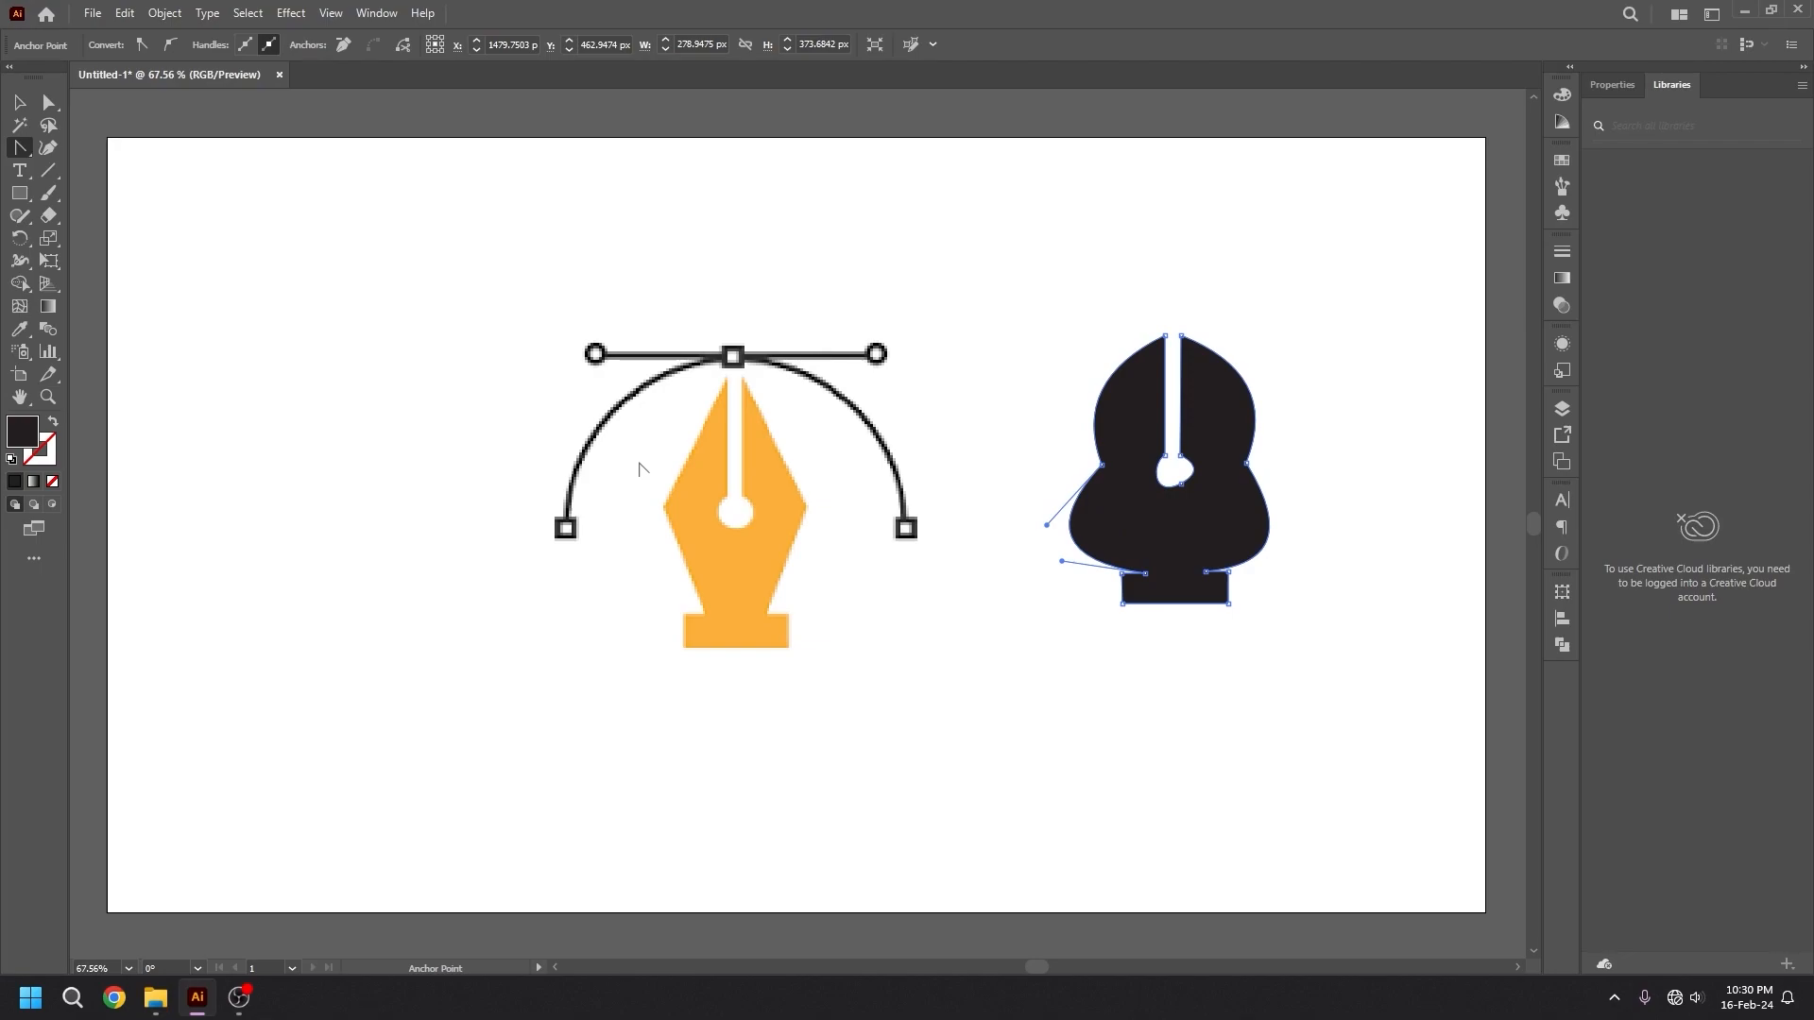
Undo the edge curves so the black nib has straight slanted sides again.
key(ctrl+z)
key(ctrl+z)
key(ctrl+z)
key(ctrl+z)
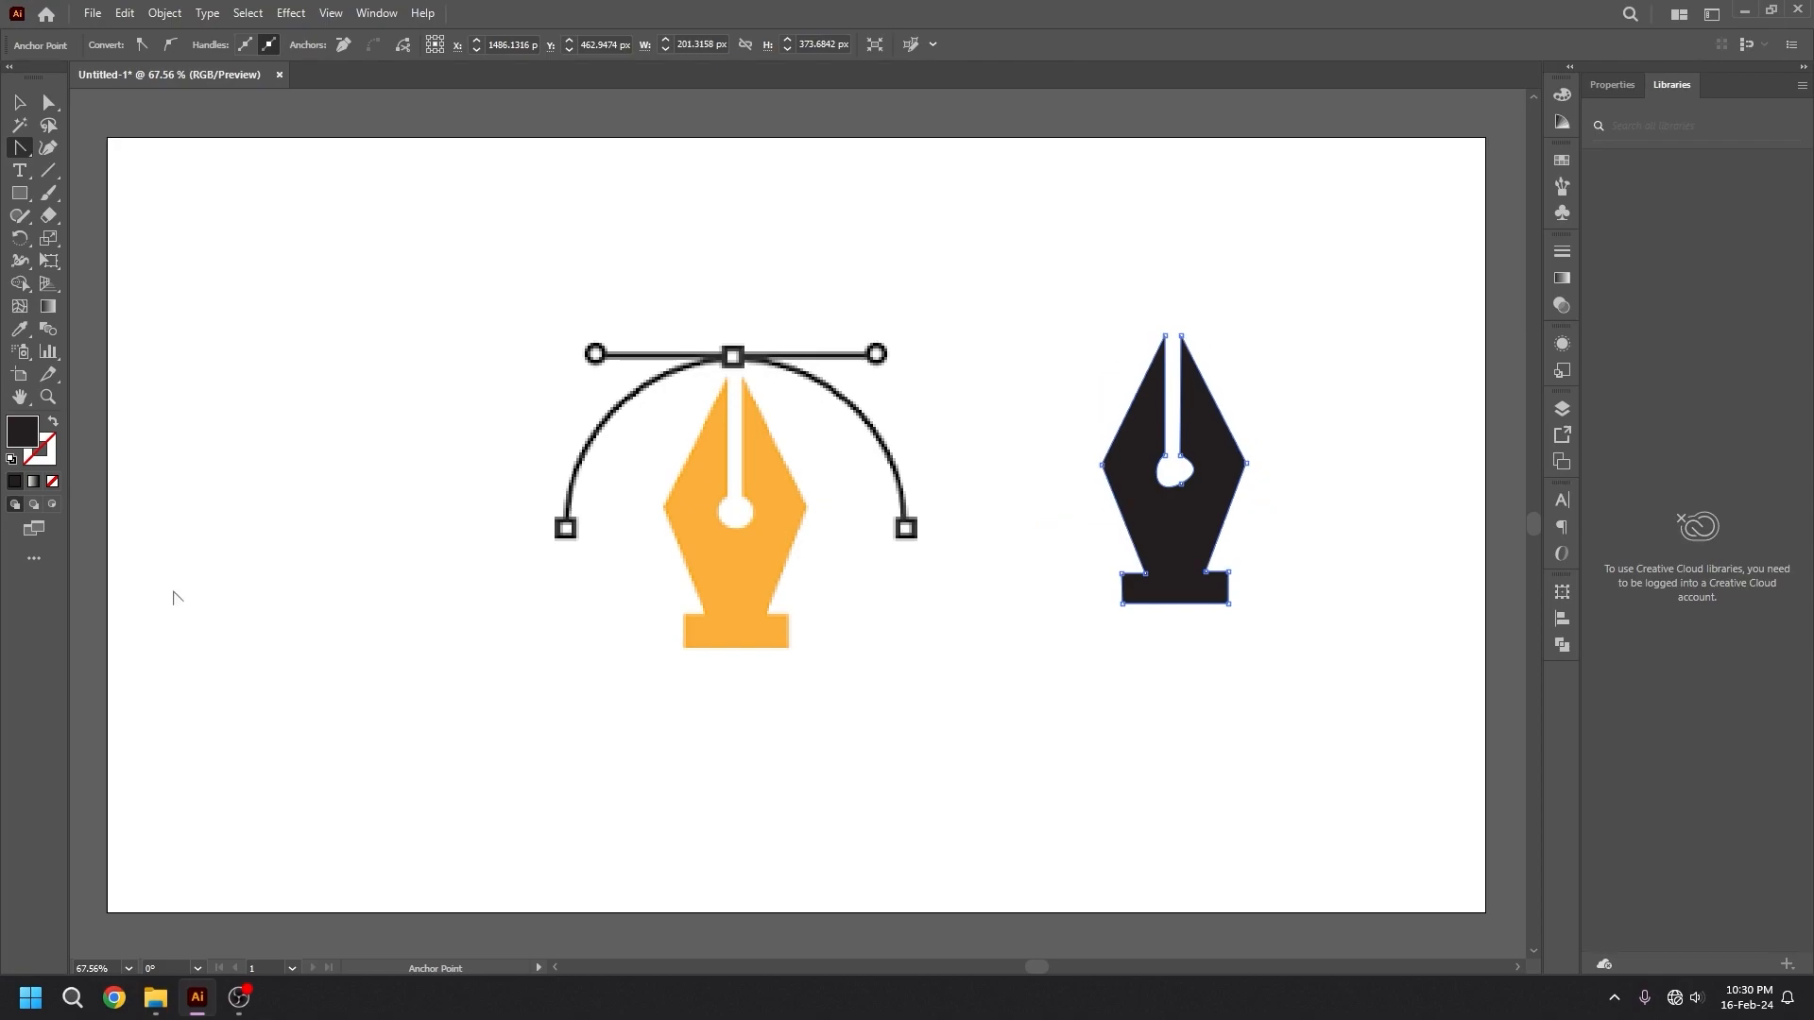
Draw a horizontal line about 385 px long above the pen icon with the Pen tool and add an anchor point at its middle.
click(19, 148)
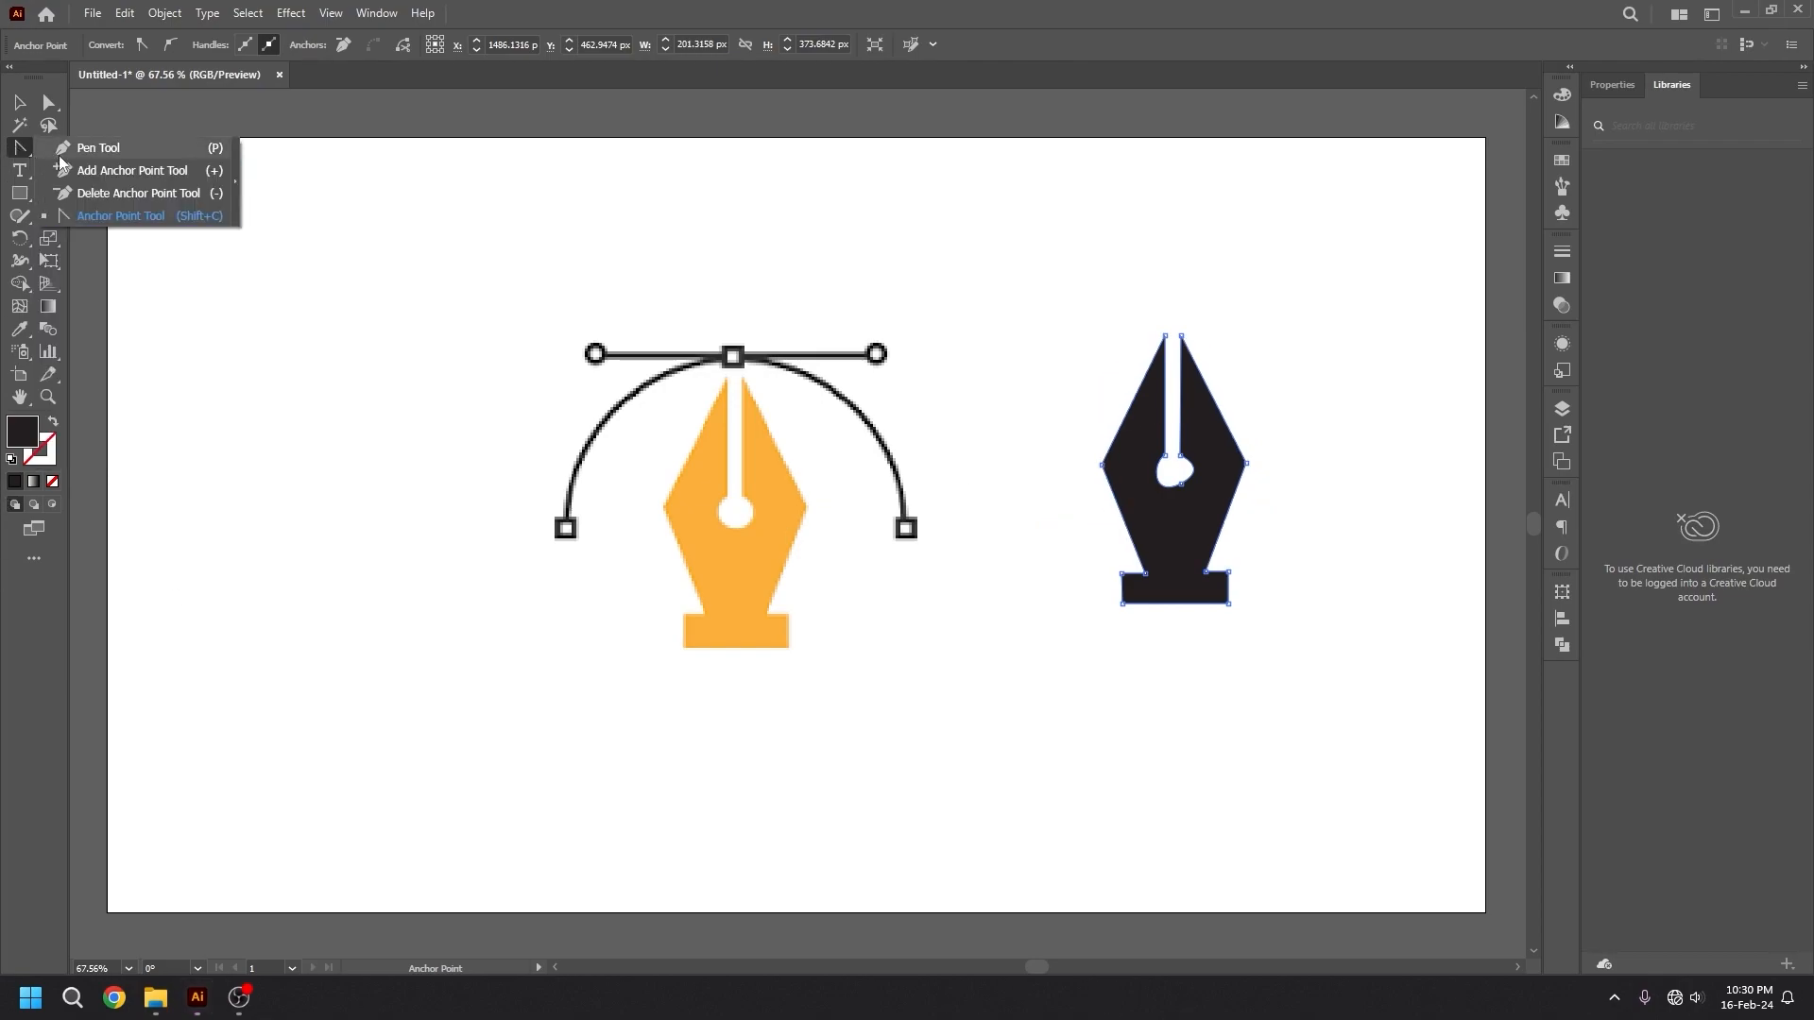
click(63, 149)
click(342, 213)
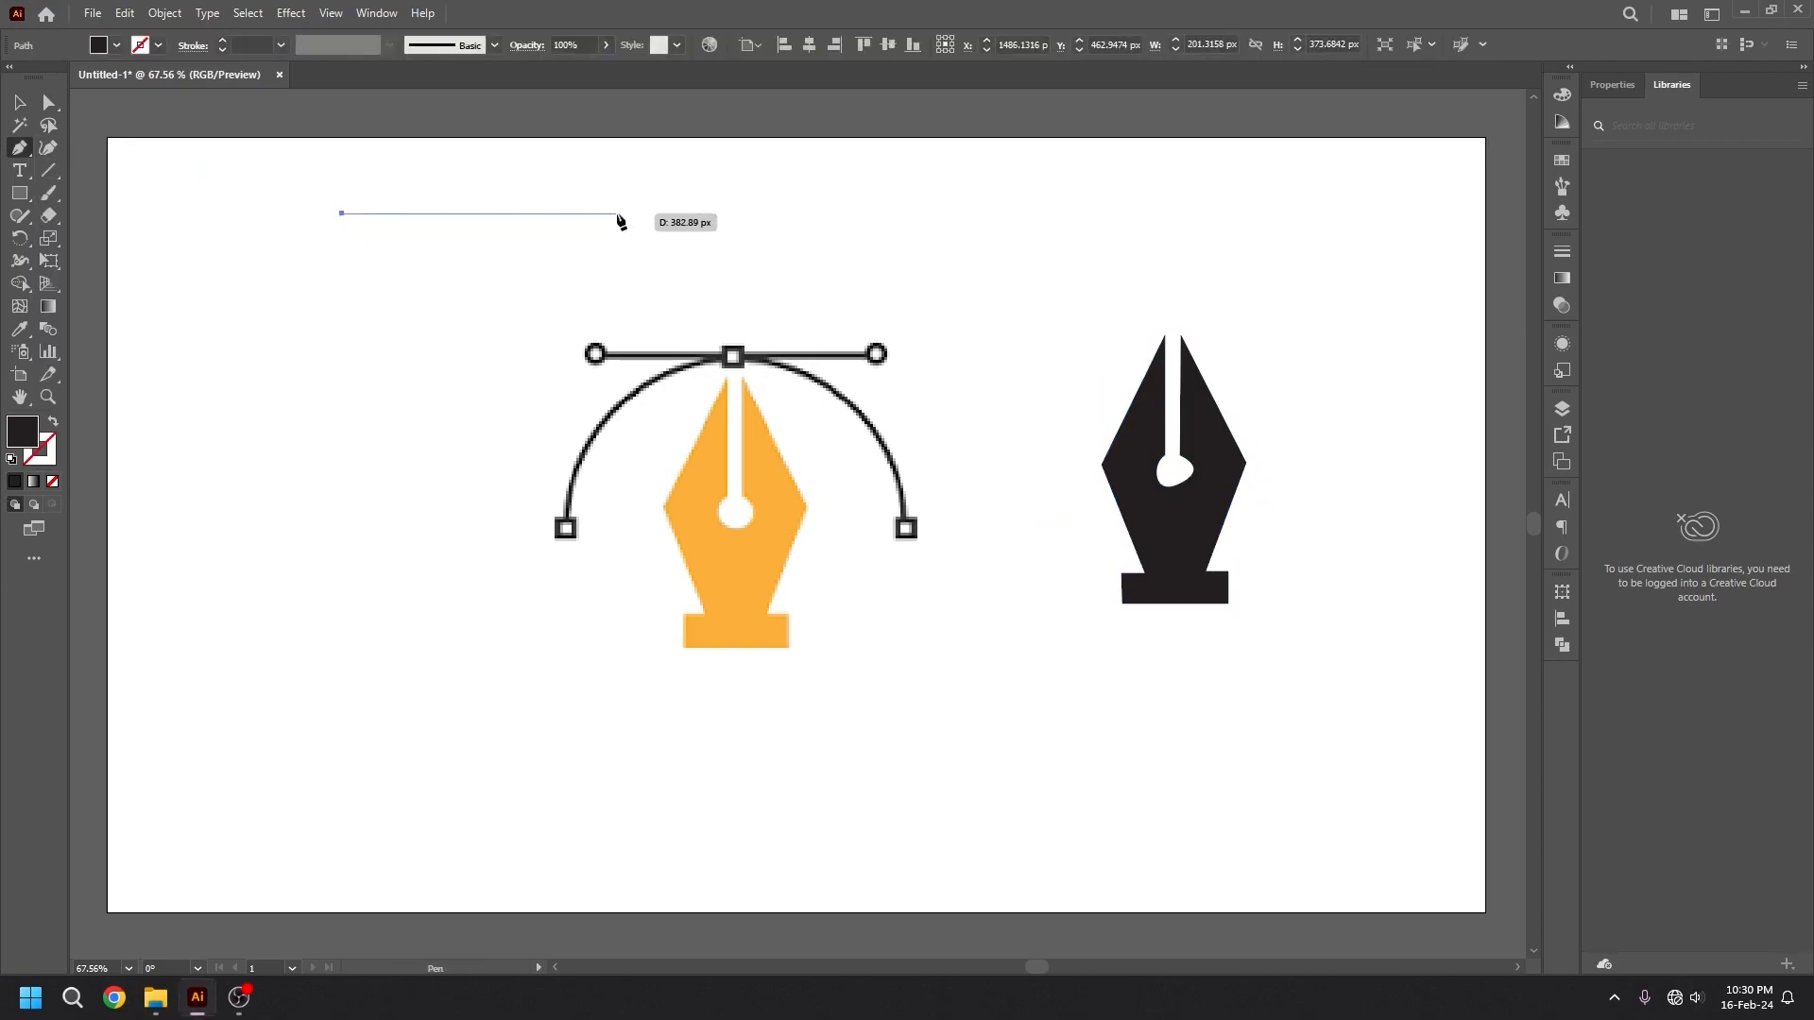
click(619, 214)
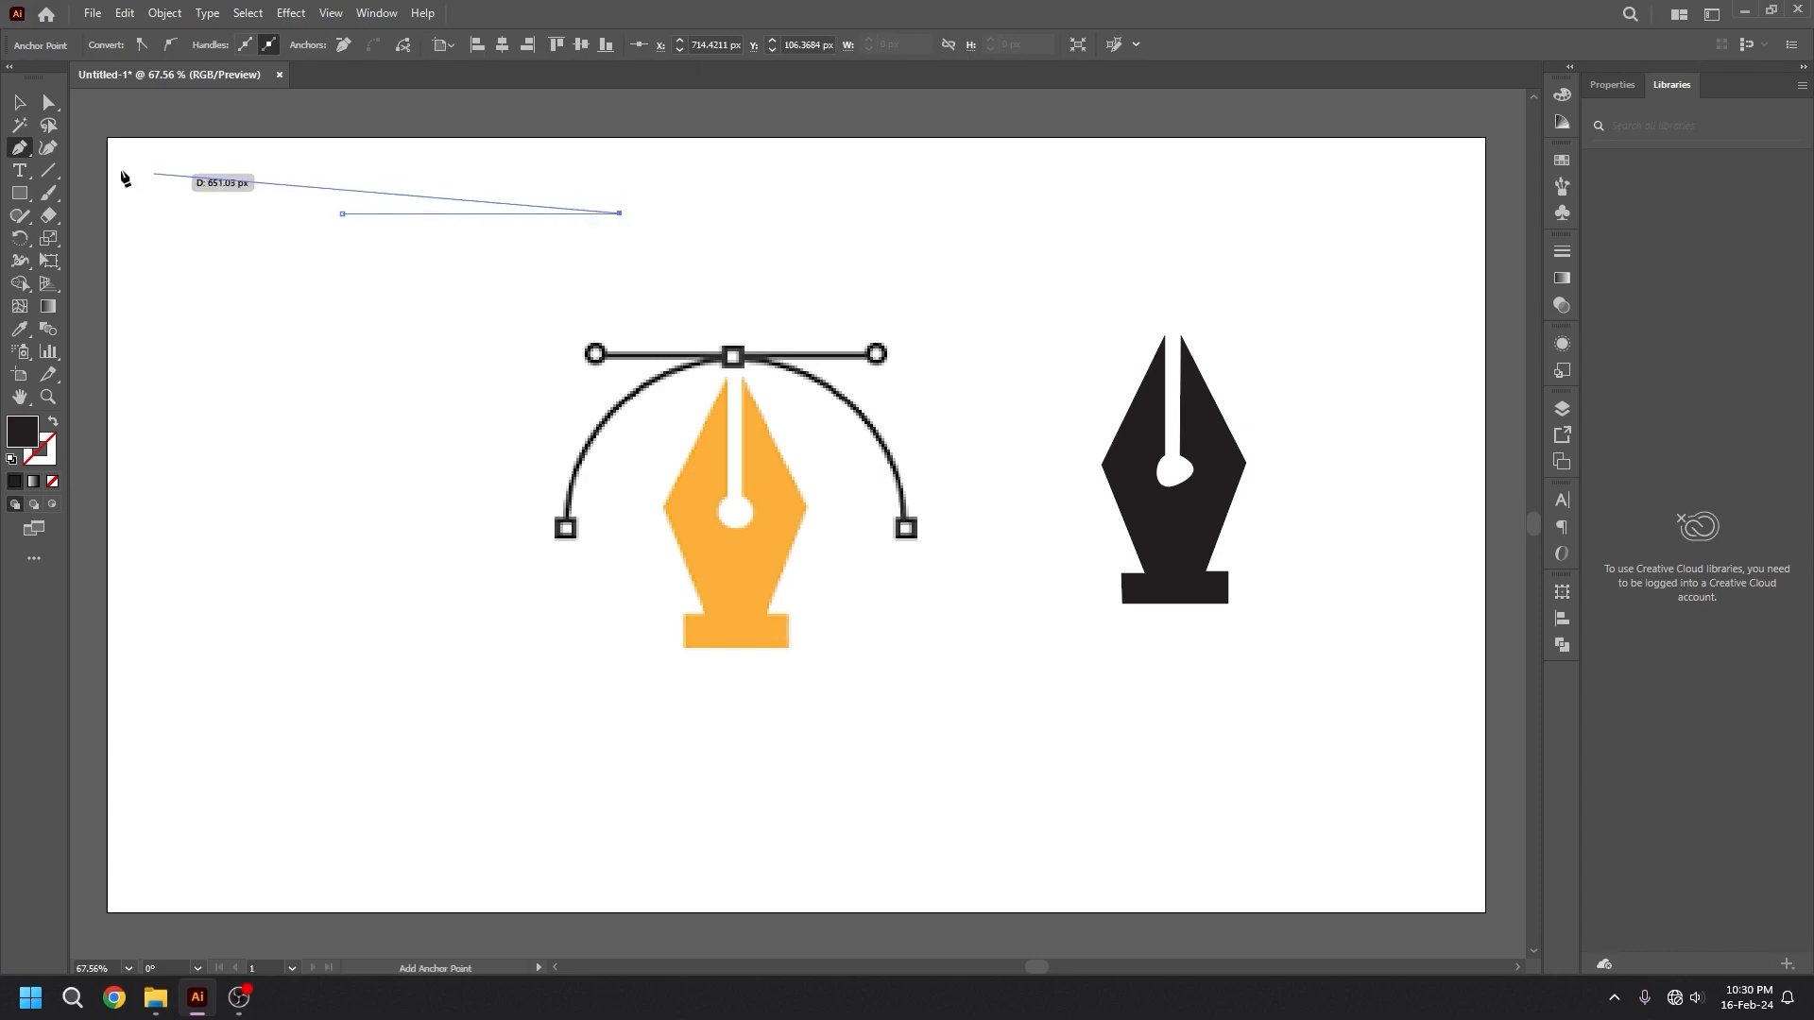
right_click(21, 152)
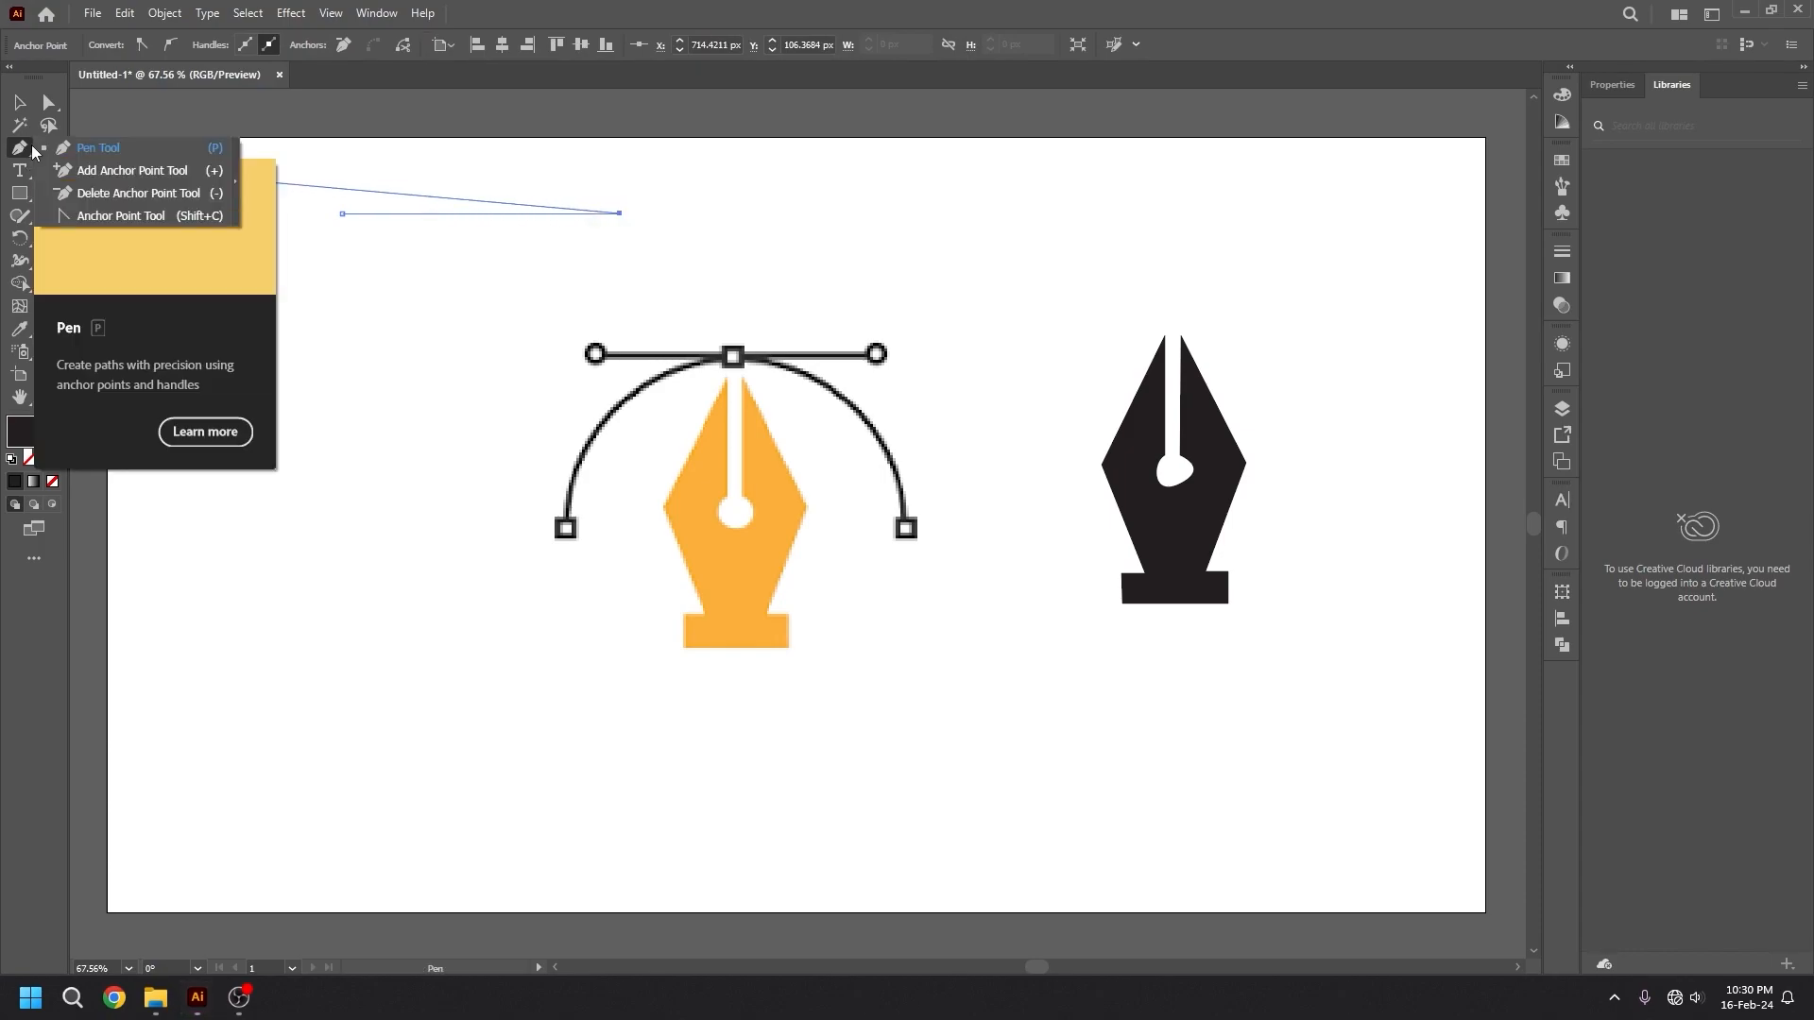
click(133, 172)
click(477, 214)
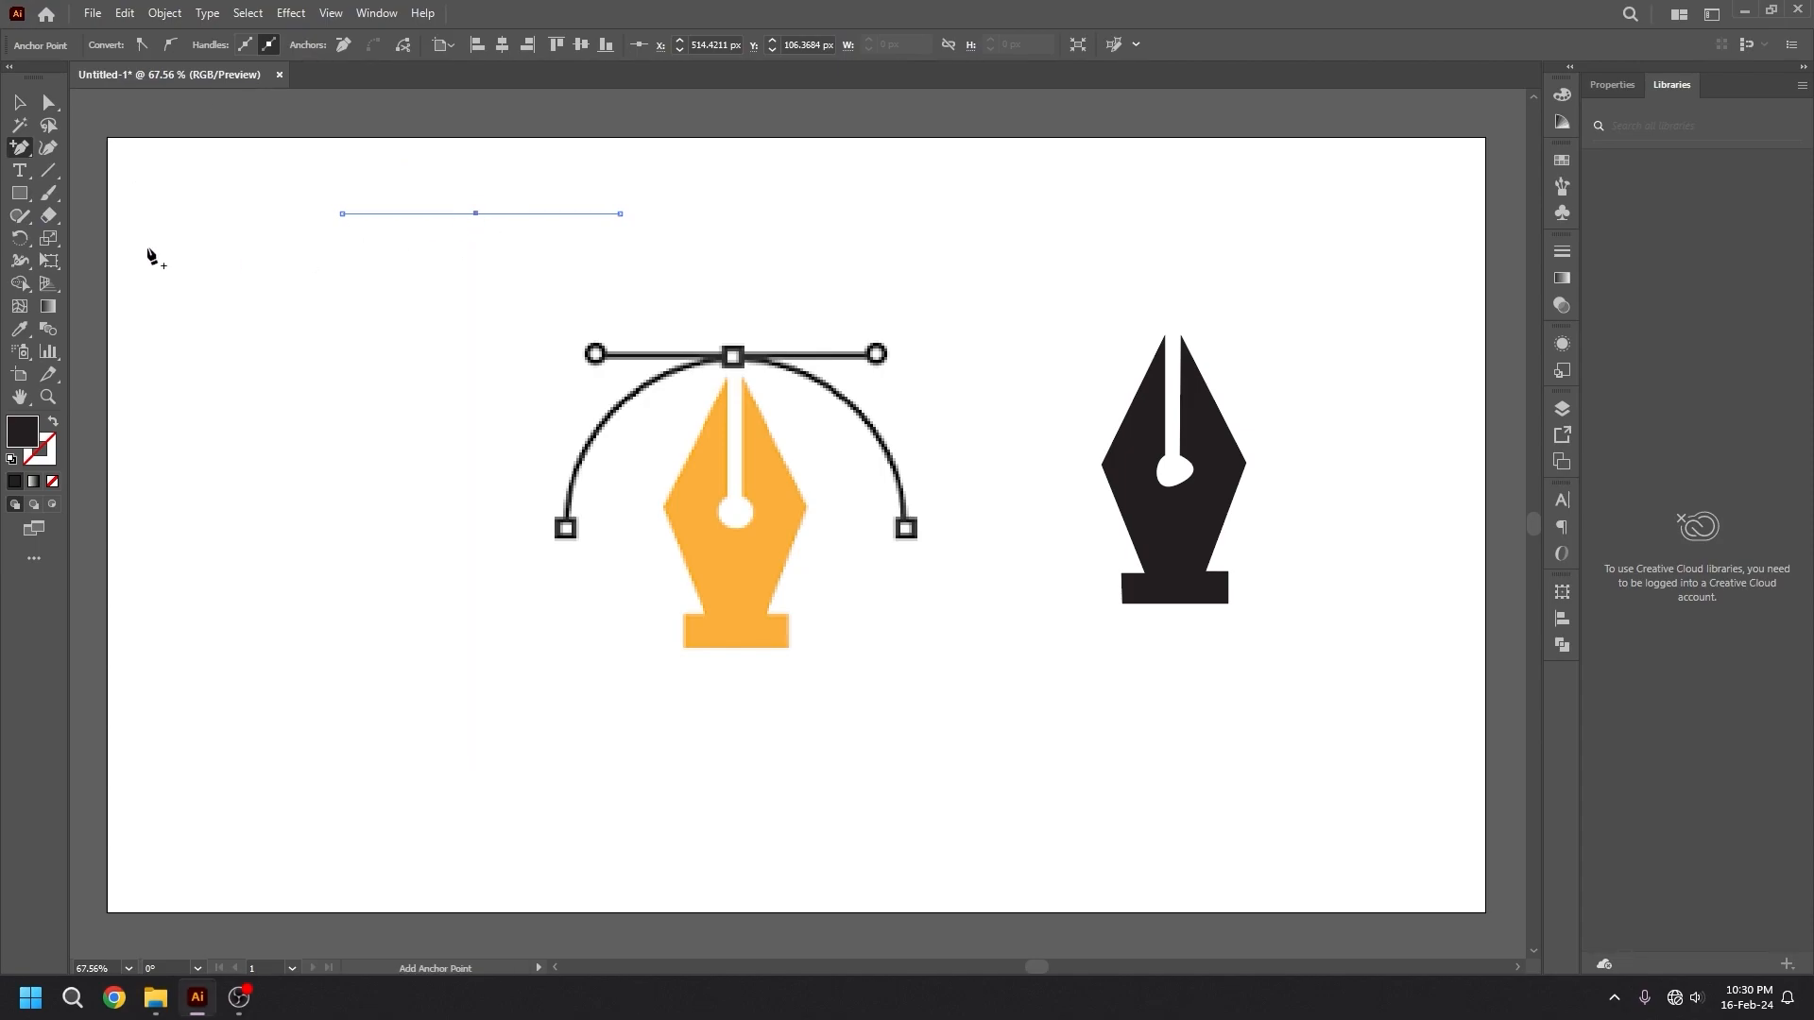
Bend the horizontal line into an S-shaped wave by pulling handles from its middle and both end anchors with the Anchor Point tool.
right_click(23, 154)
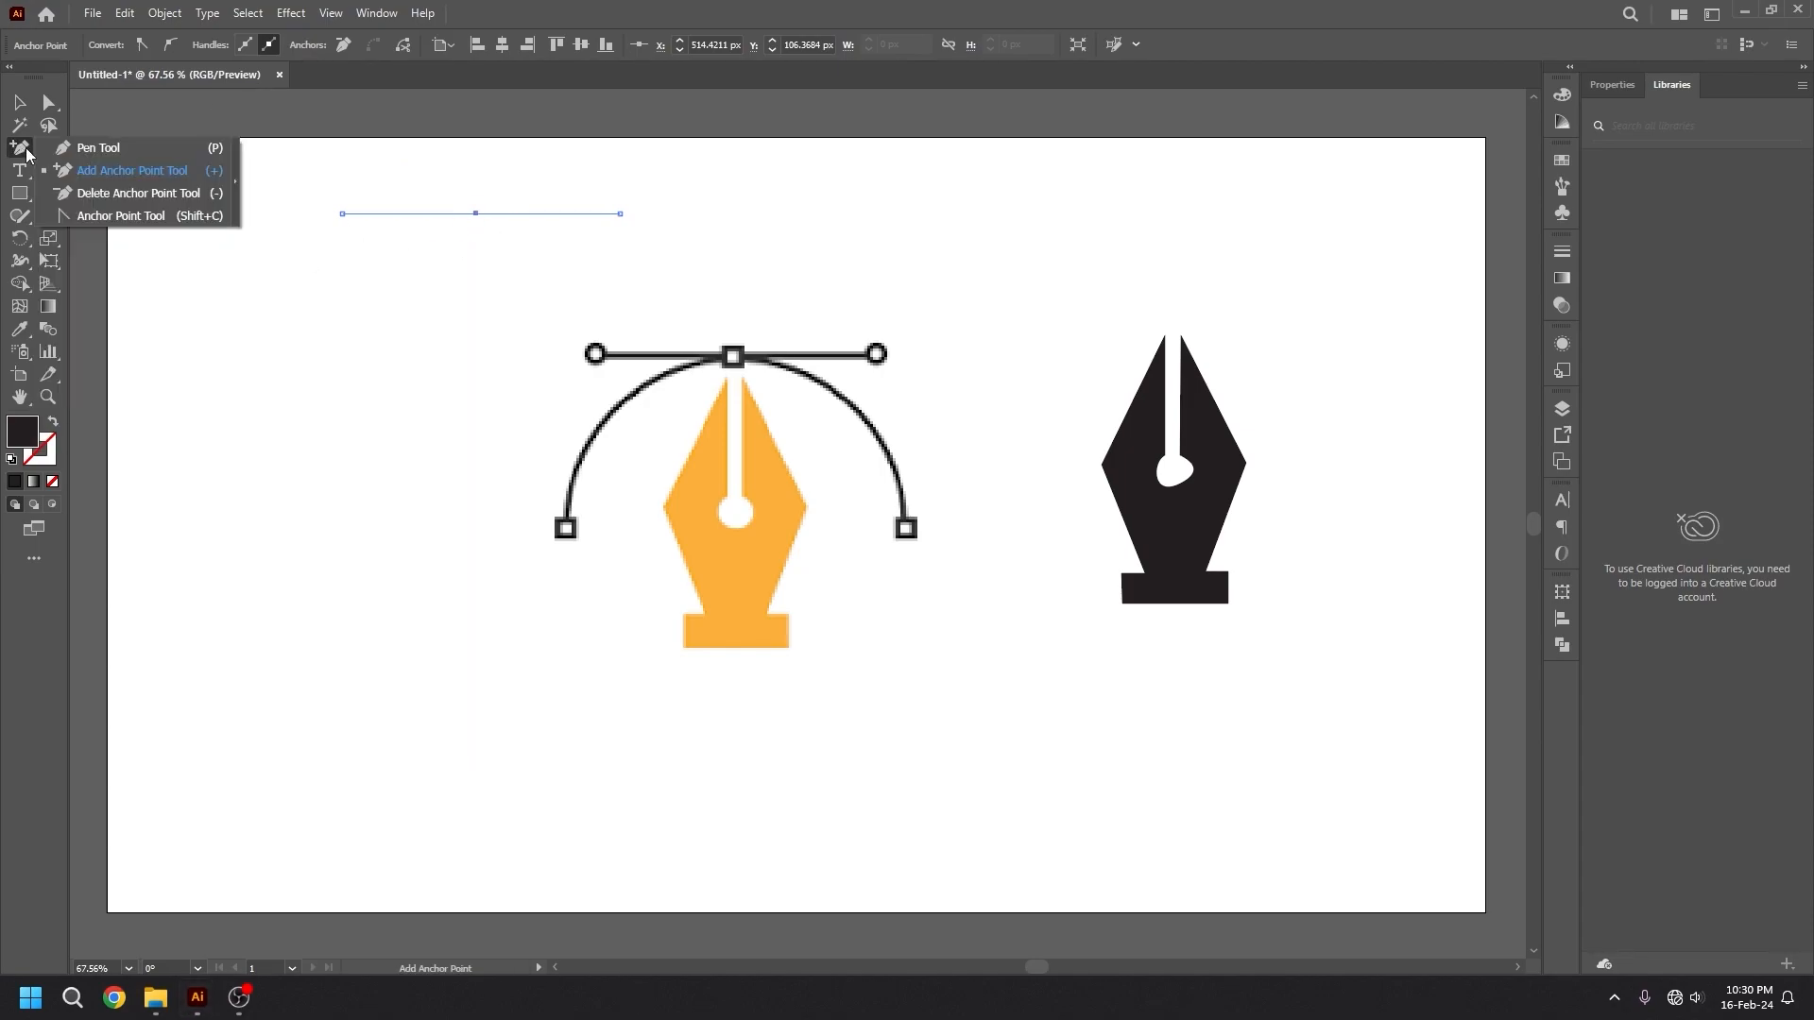
click(142, 217)
drag(478, 216, 470, 132)
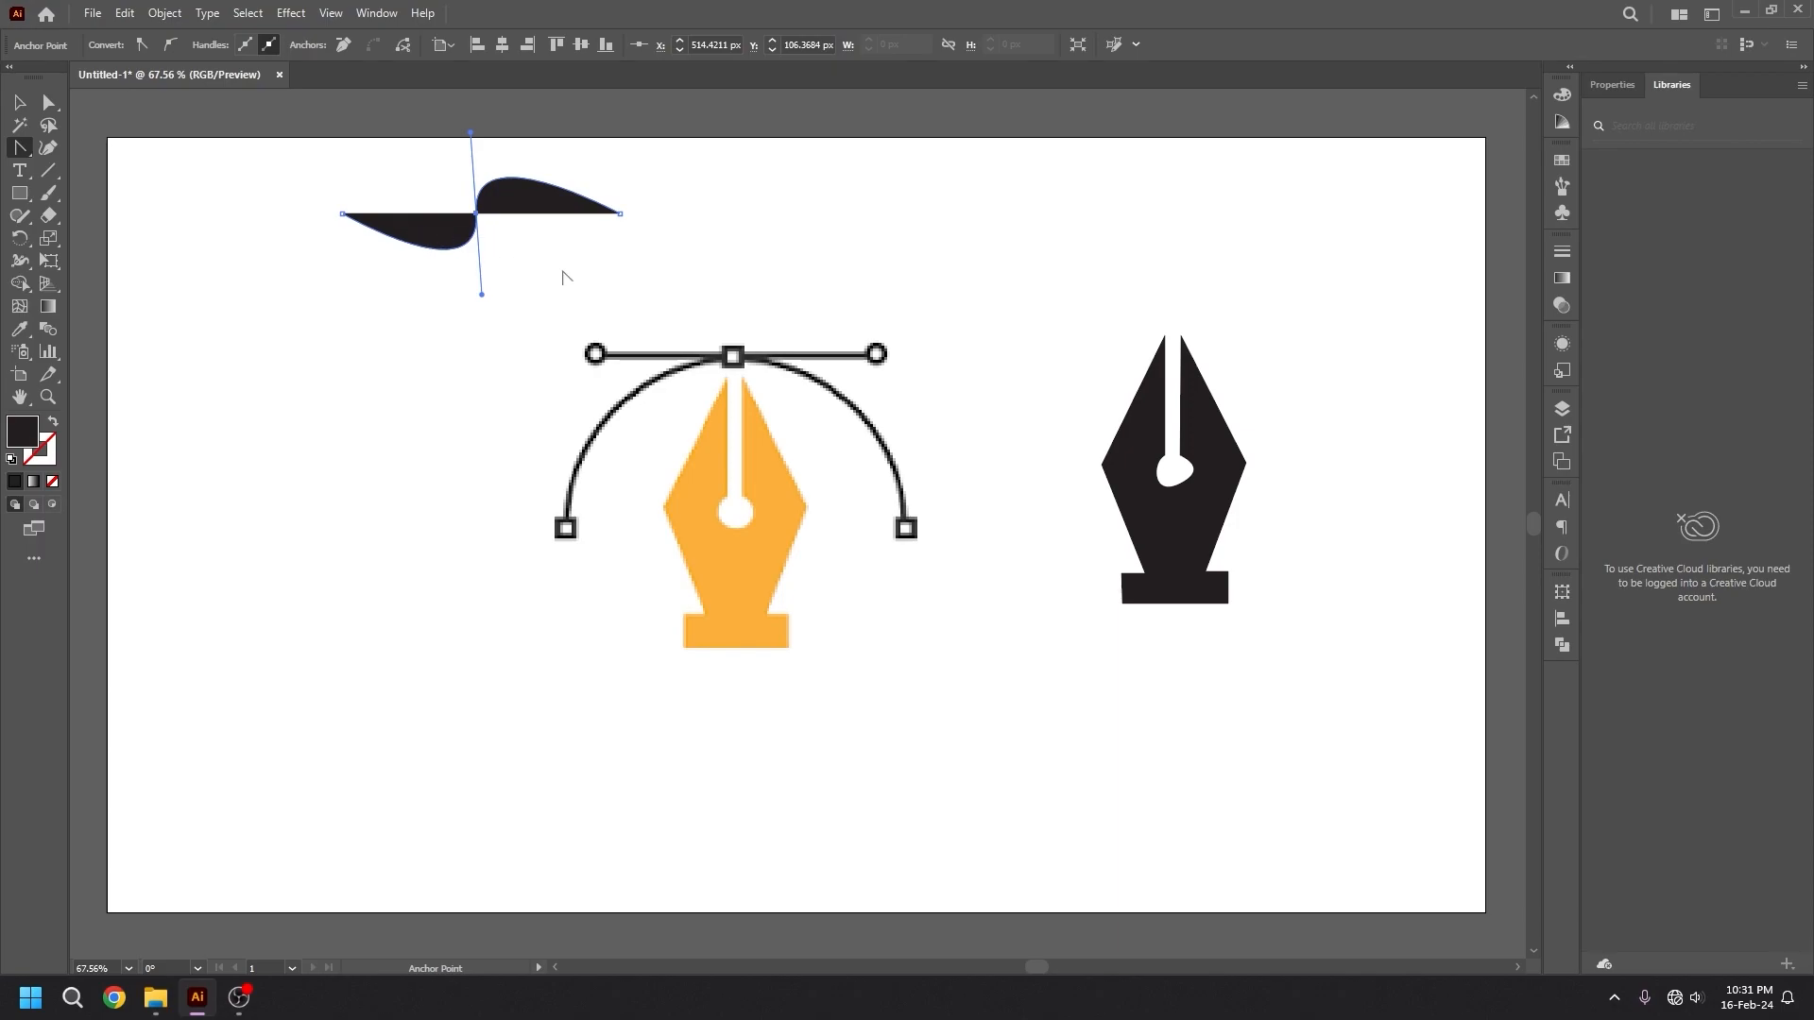
drag(345, 215, 297, 342)
drag(620, 217, 612, 320)
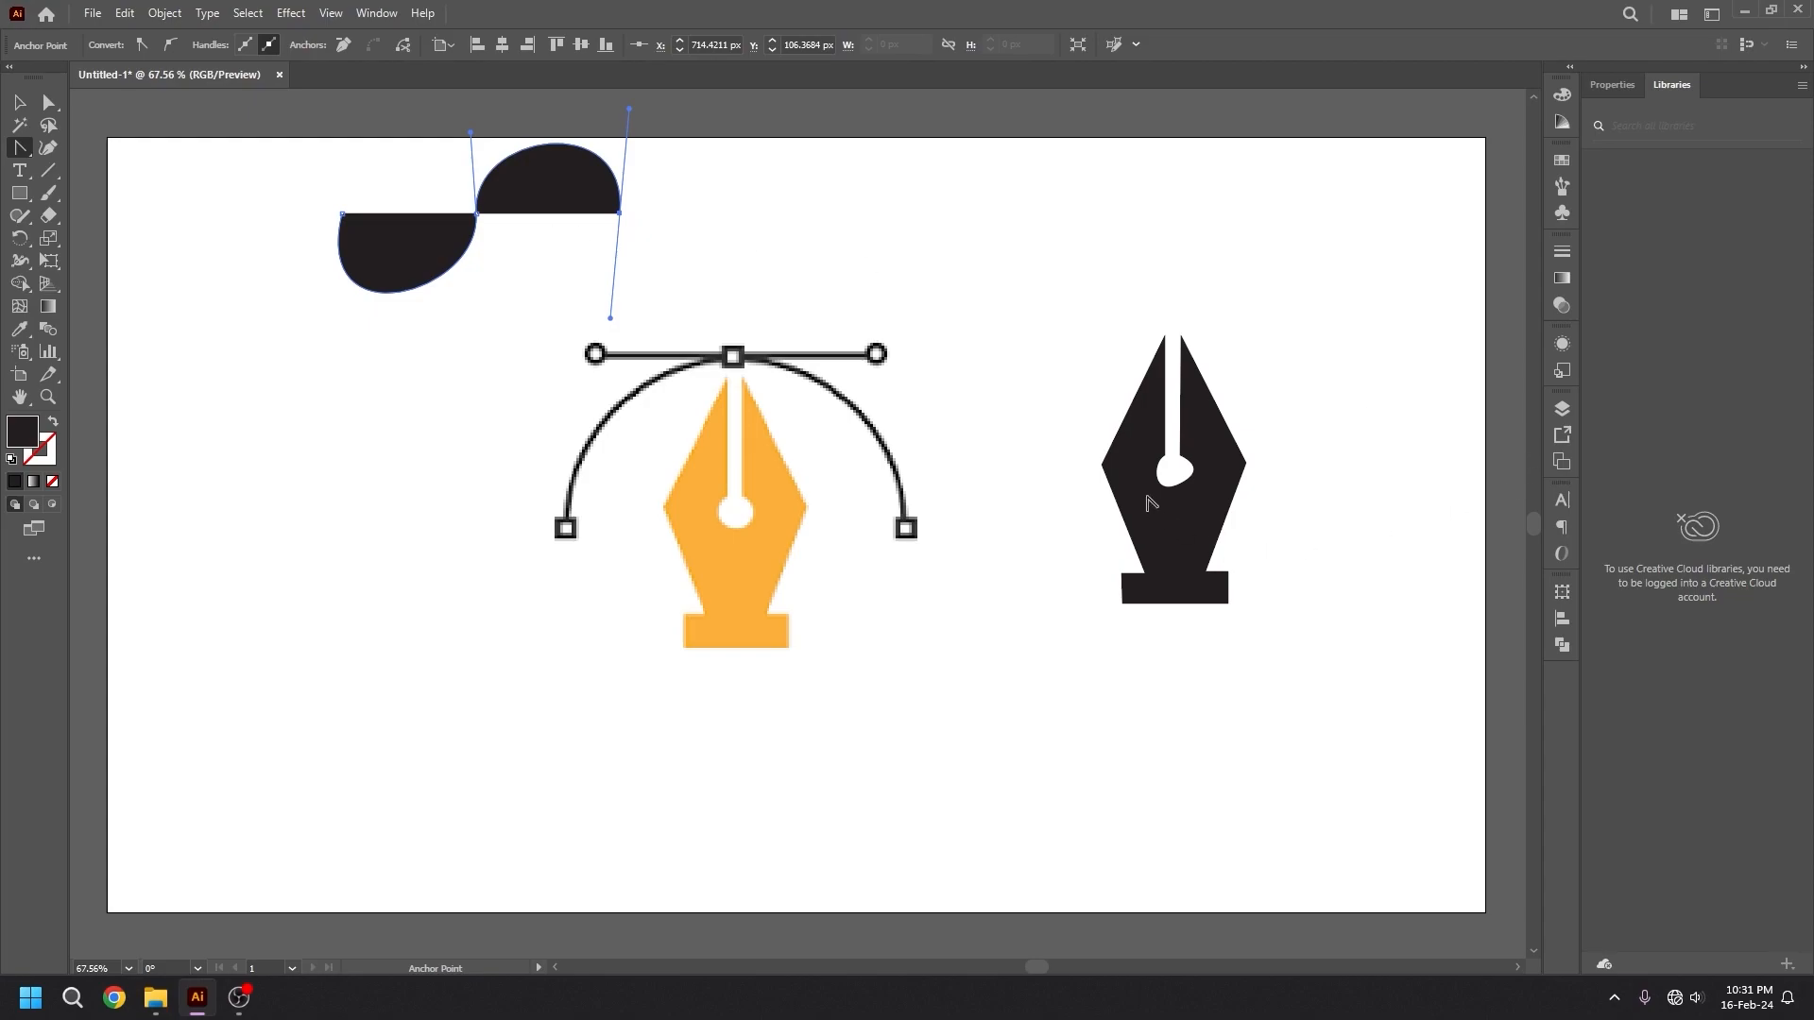
Curve the black nib's slanted edges by pulling outward handles from its two side corners with the Anchor Point tool.
drag(1102, 464, 1059, 440)
drag(1247, 464, 1282, 444)
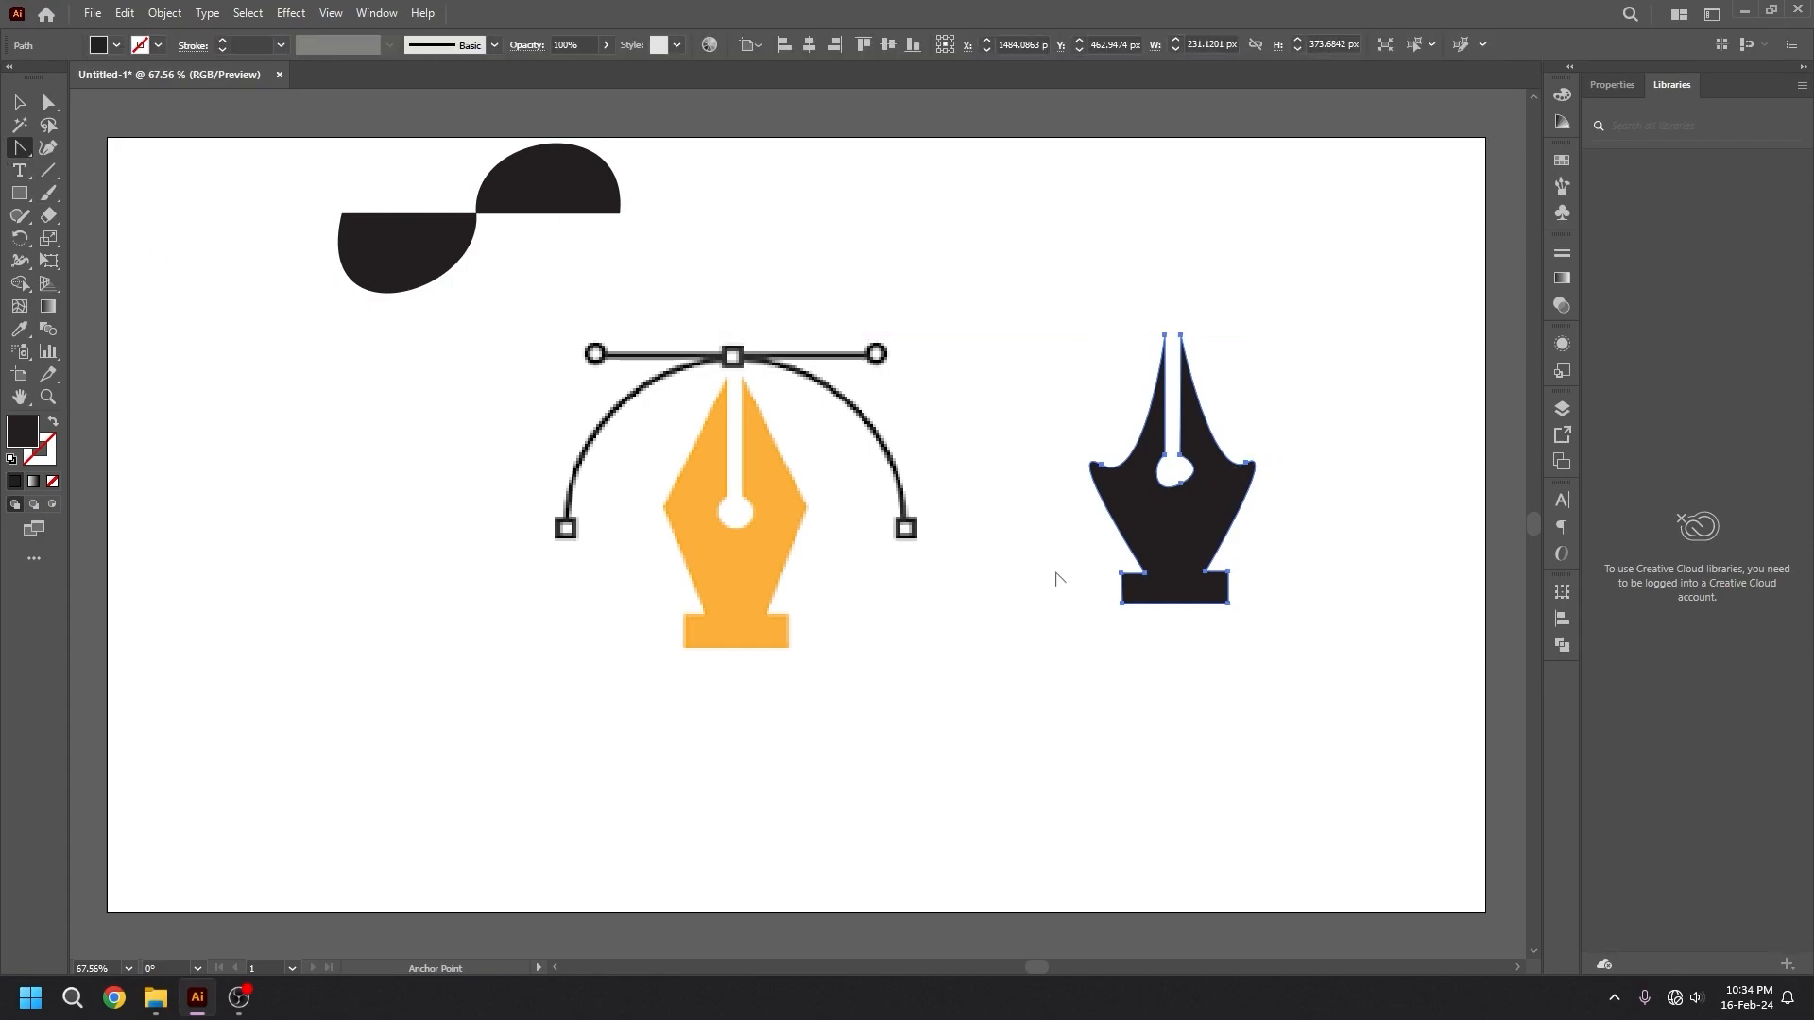
Draw a closed six-point shape about 436 × 233 px beside the pen icon with the Pen tool, curving its lower-left corner.
drag(19, 148, 80, 146)
click(230, 470)
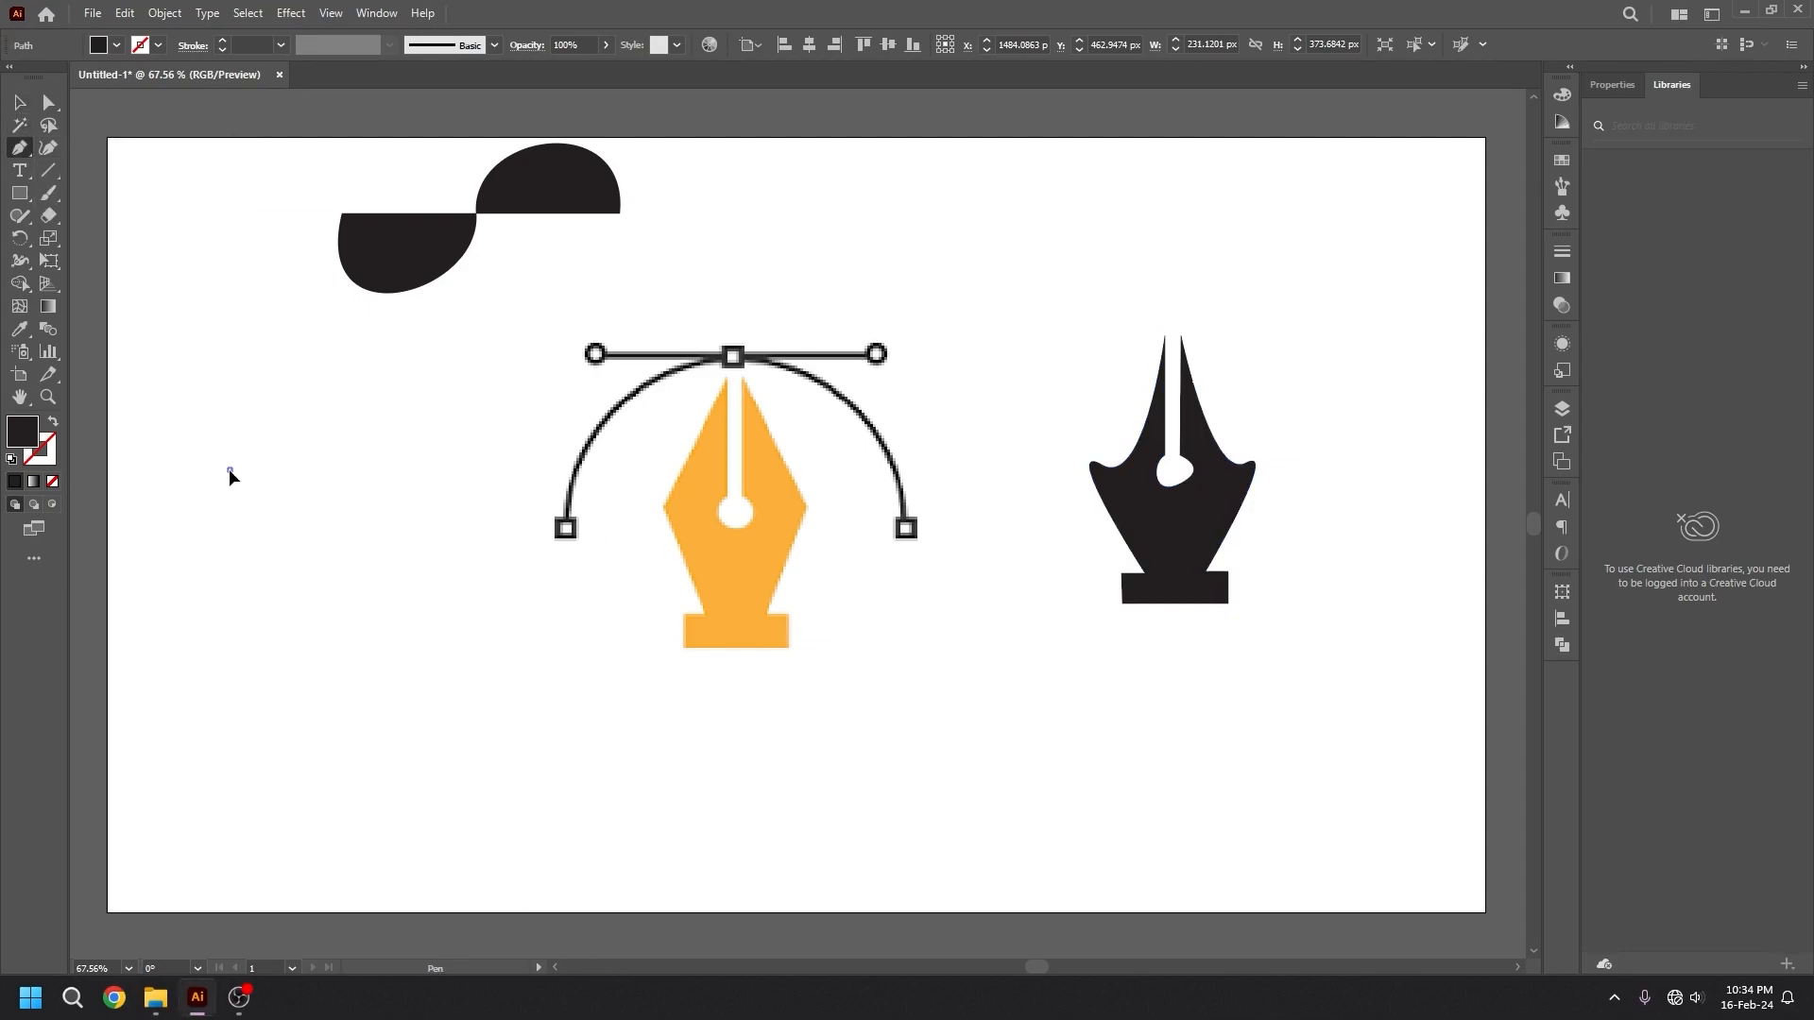
click(404, 464)
click(511, 525)
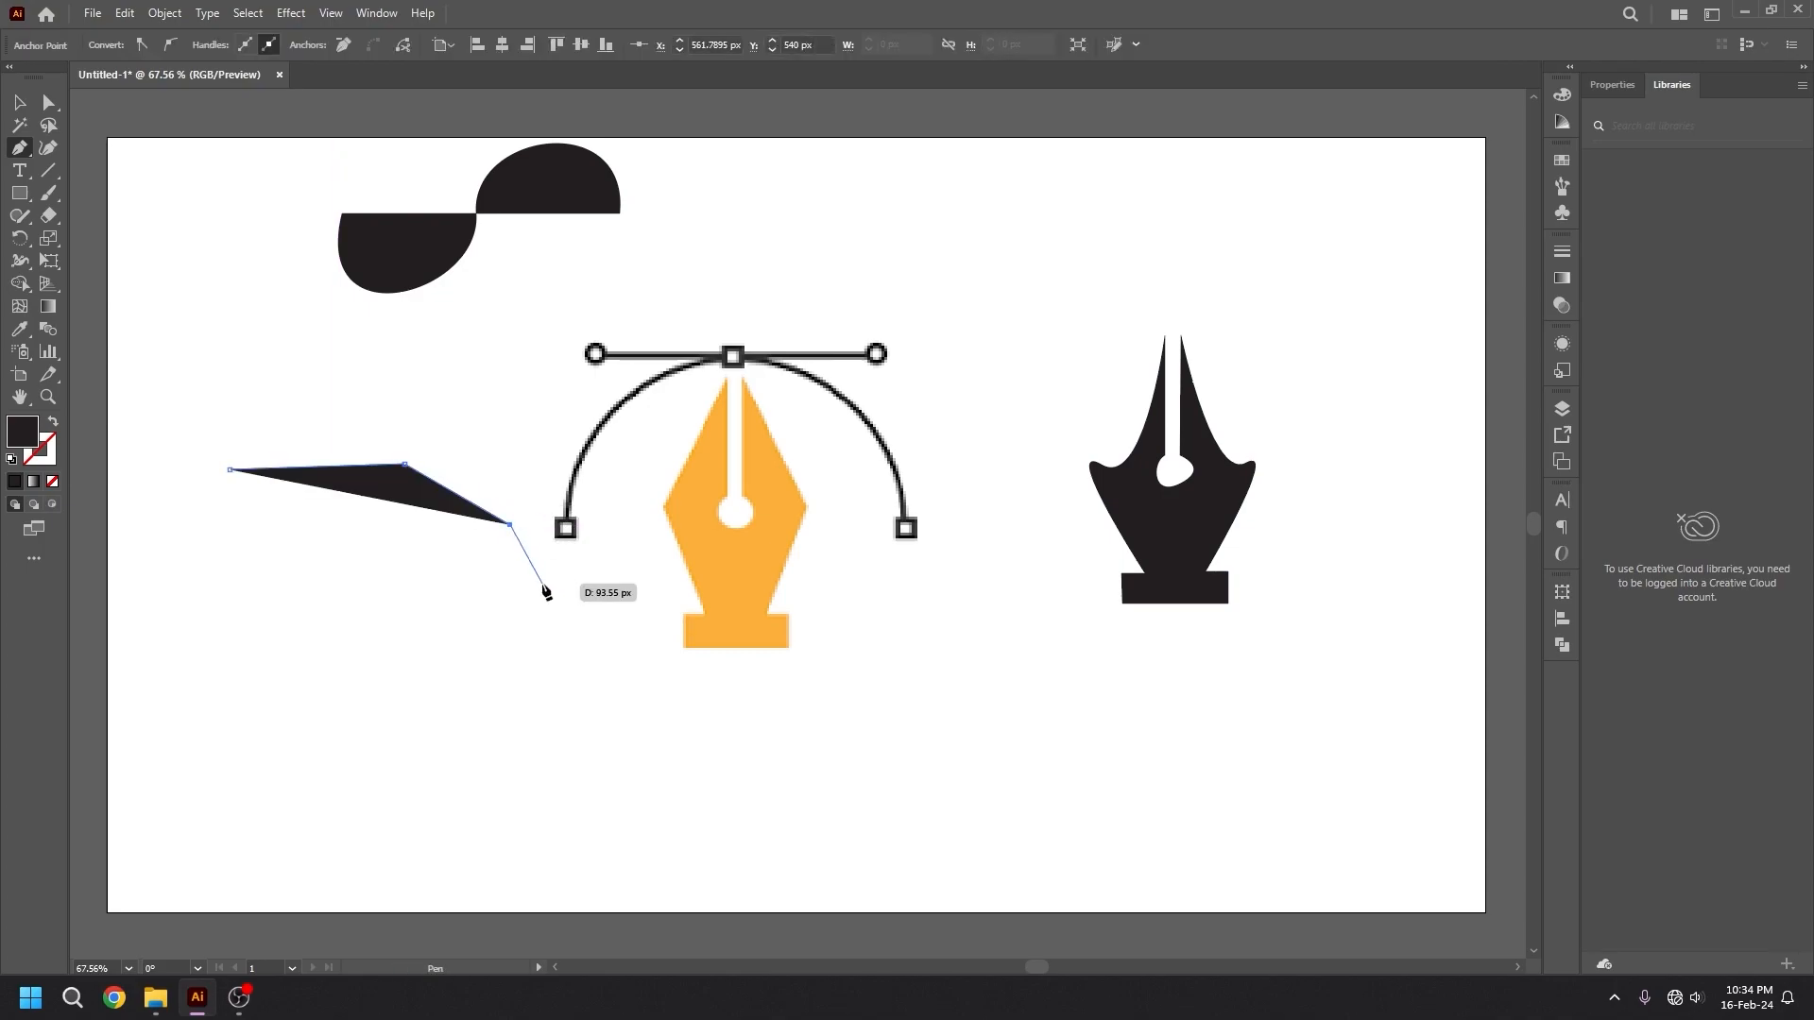
click(542, 583)
click(411, 624)
drag(272, 575, 292, 492)
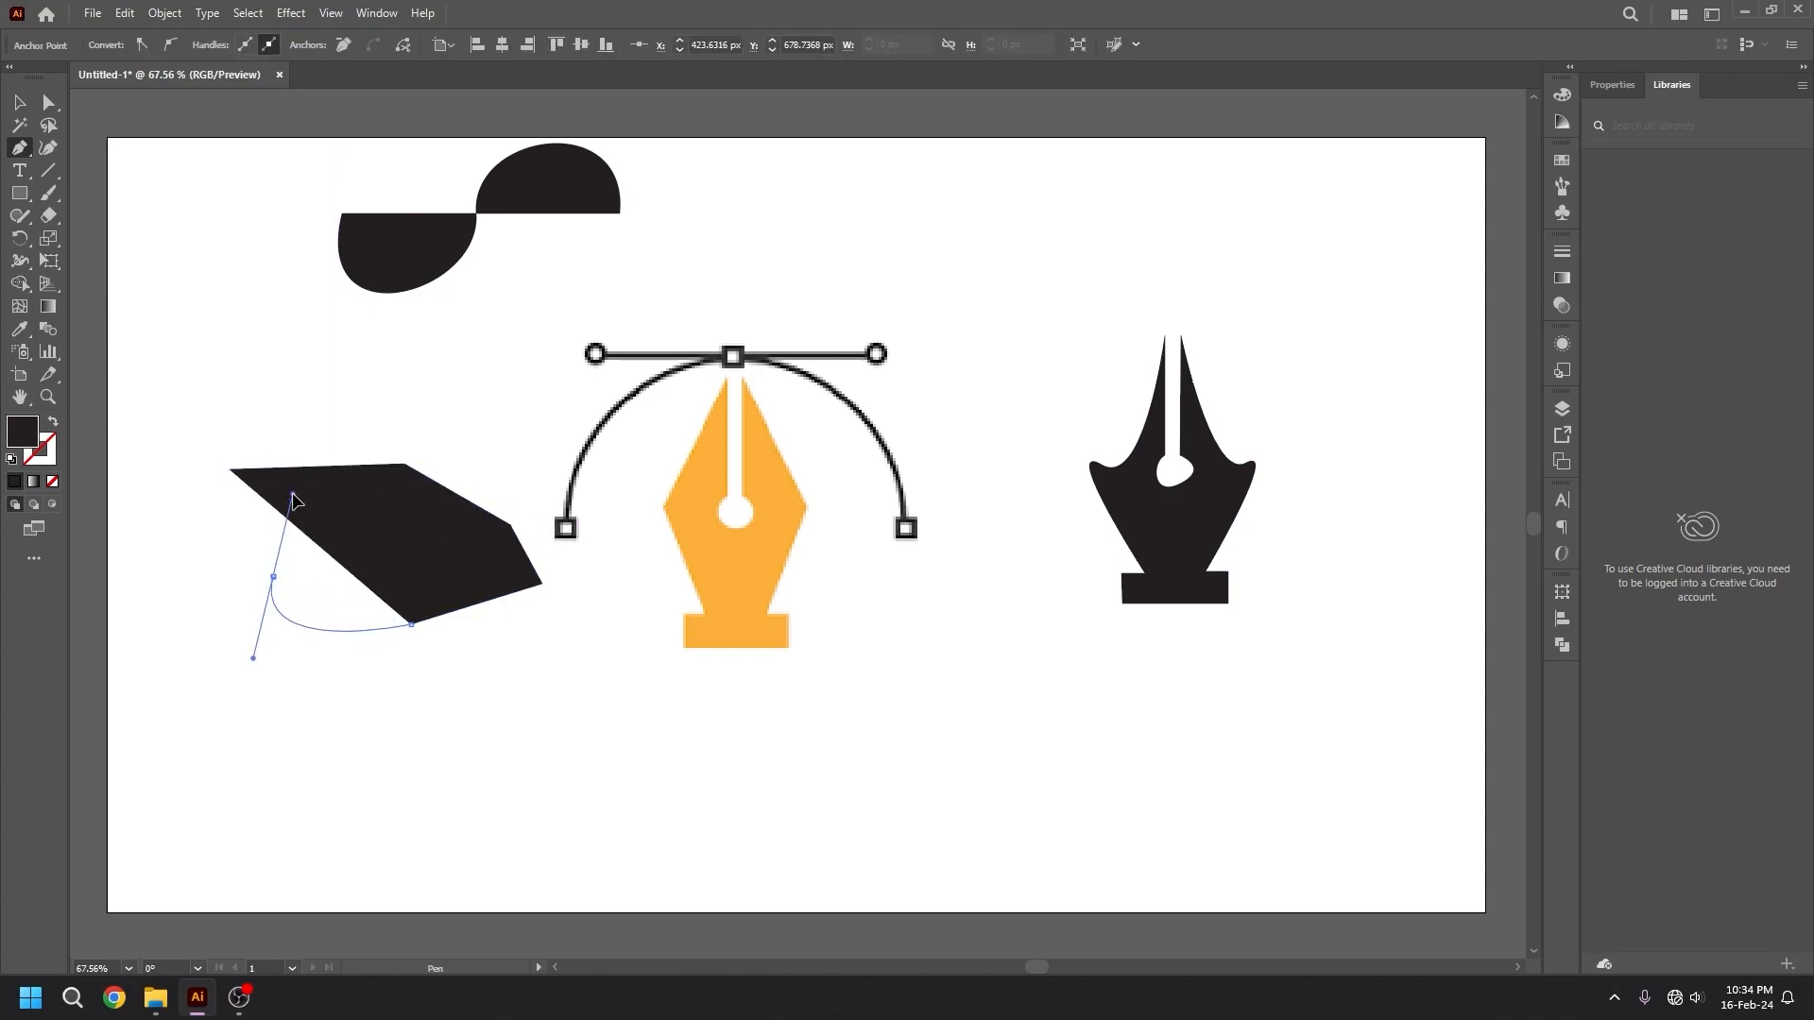
click(229, 472)
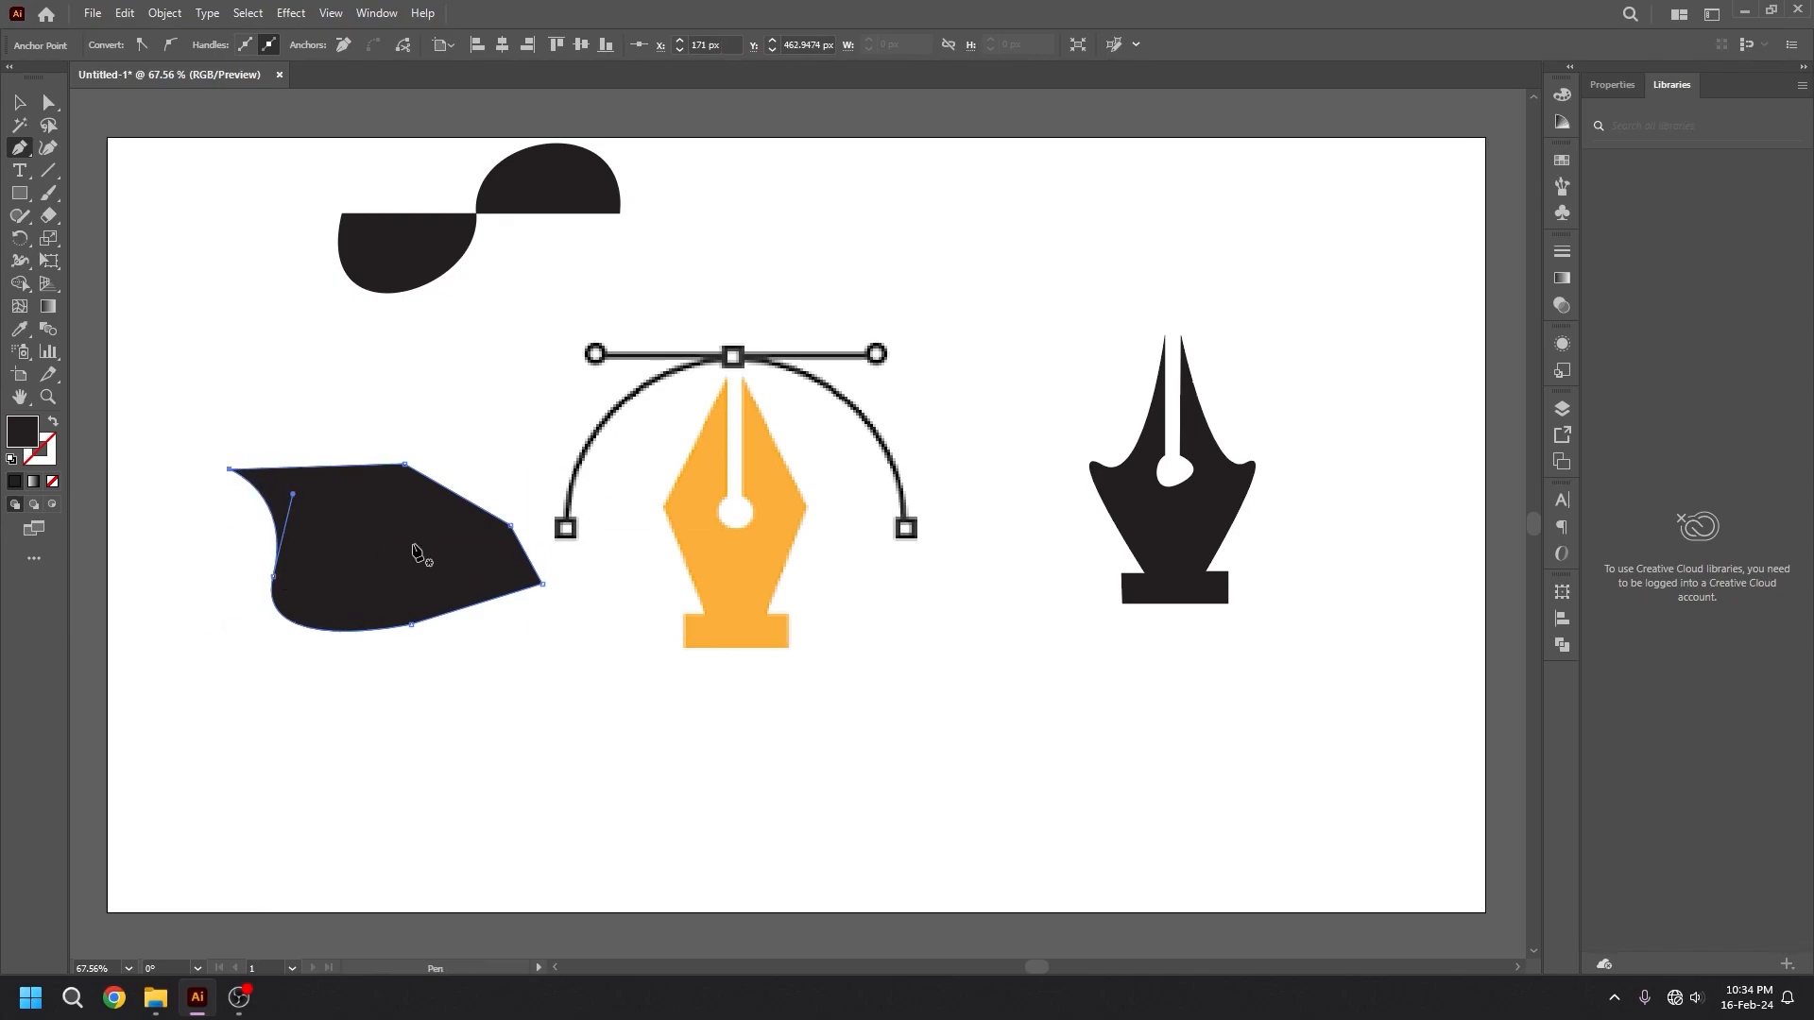
Add one anchor point to the six-point shape's top edge and one to its upper slanted edge with the Add Anchor Point tool.
click(20, 194)
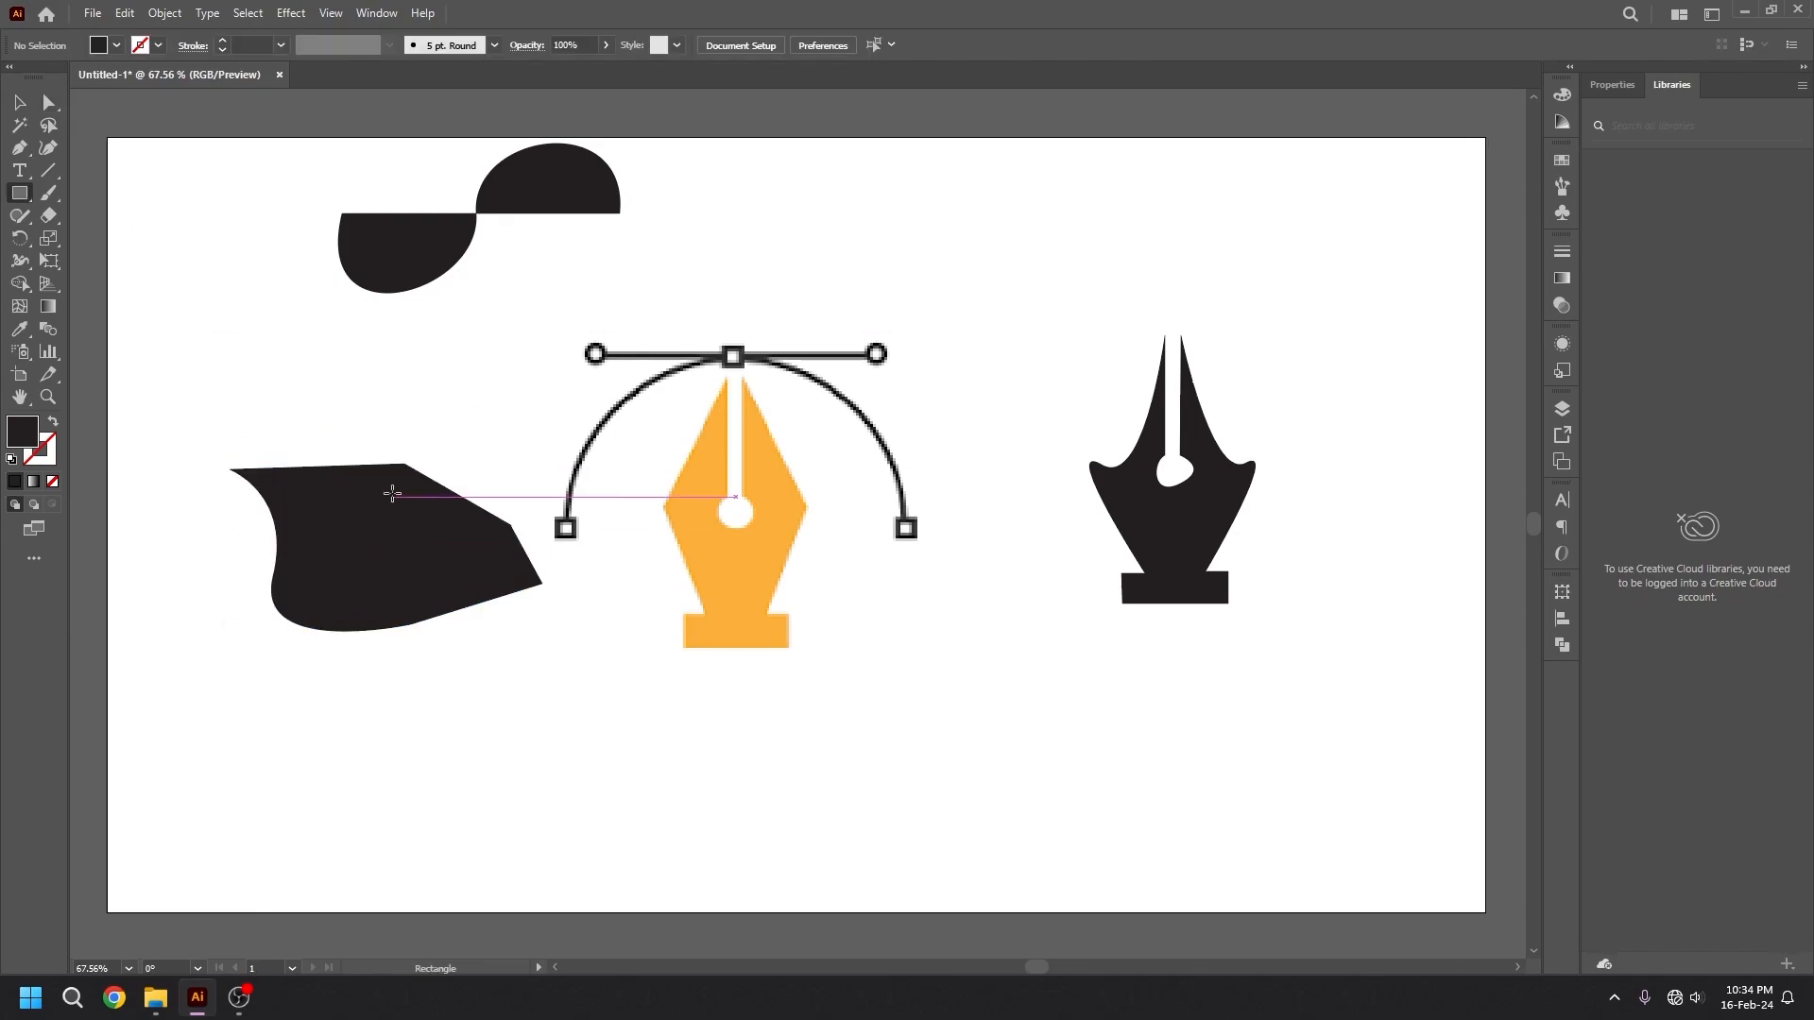
right_click(31, 159)
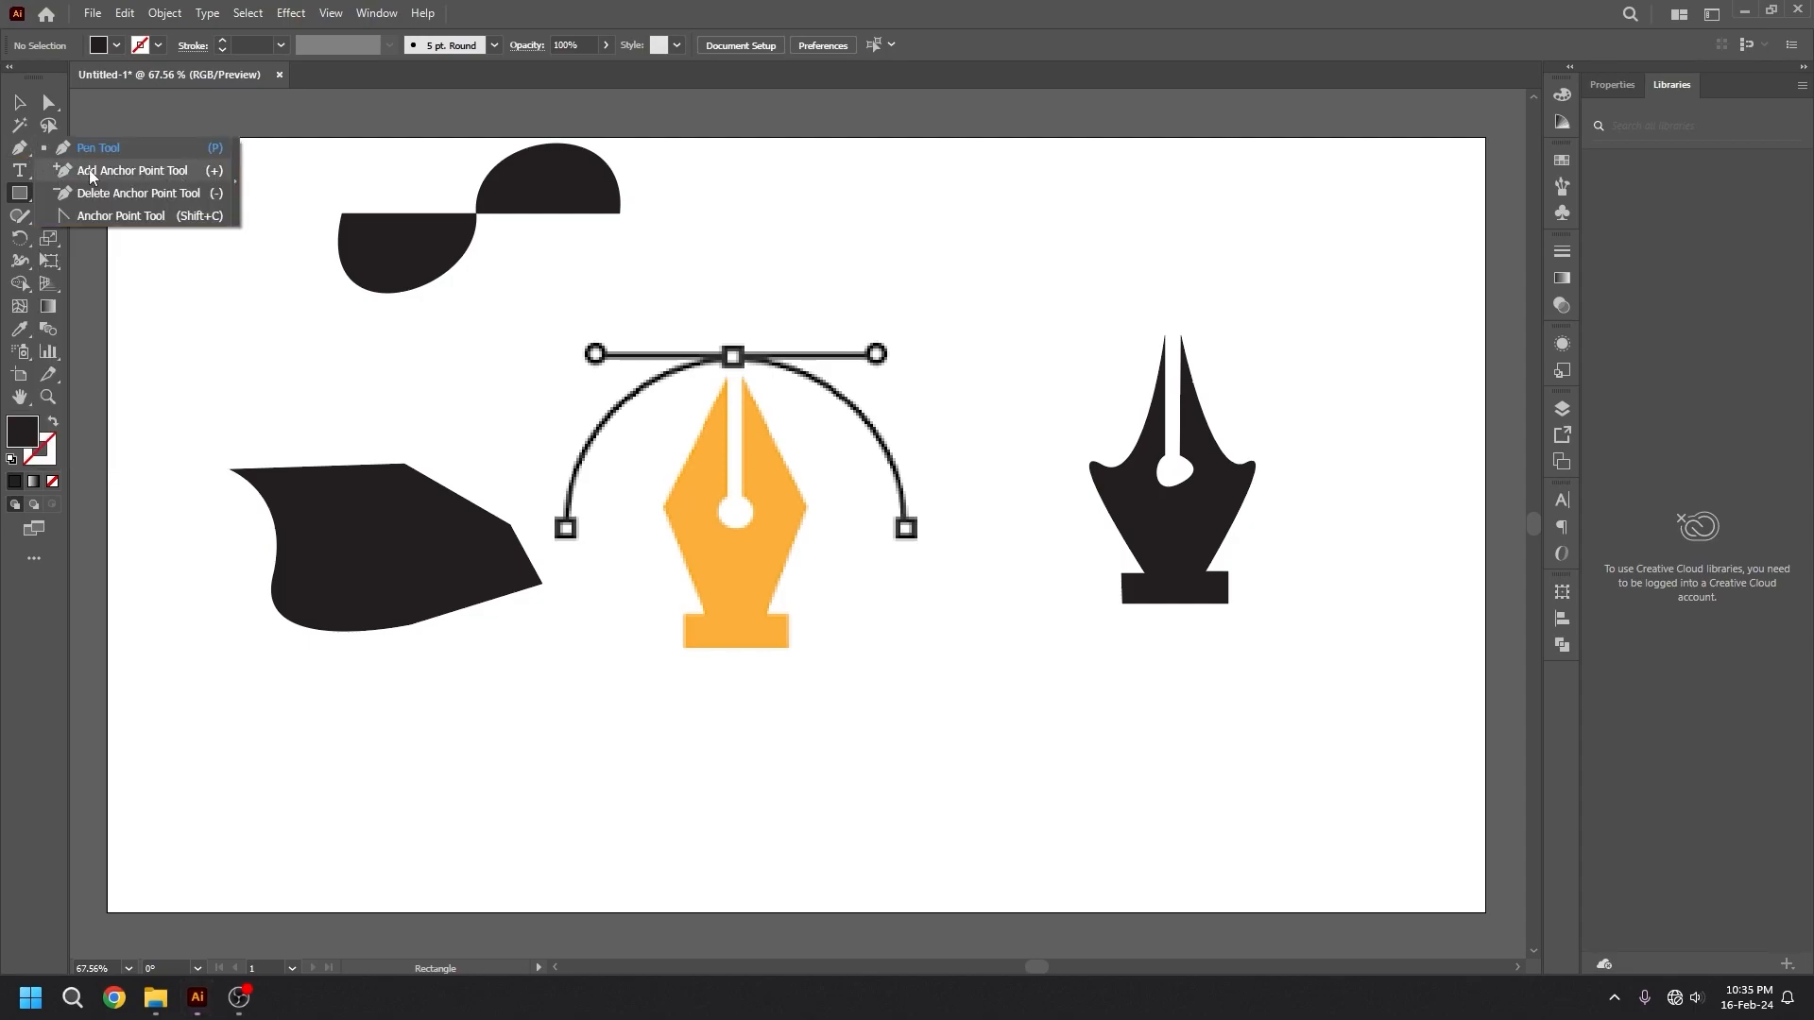
click(173, 173)
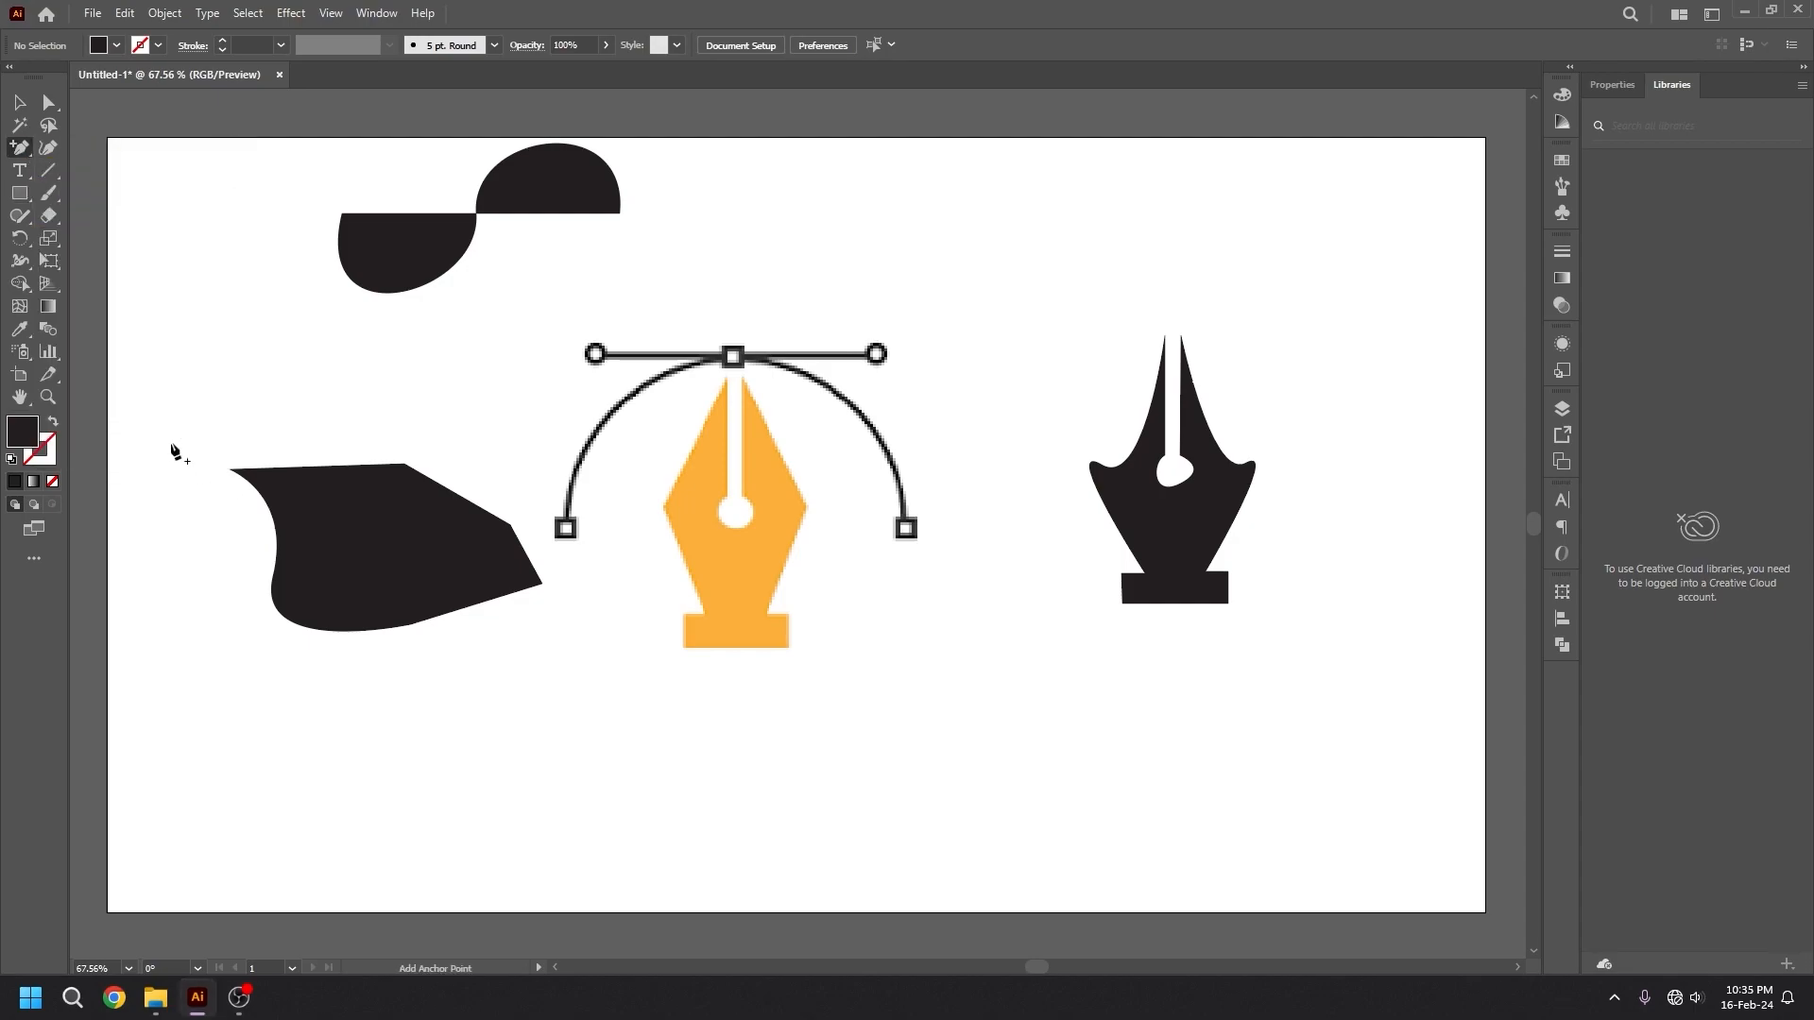
click(19, 102)
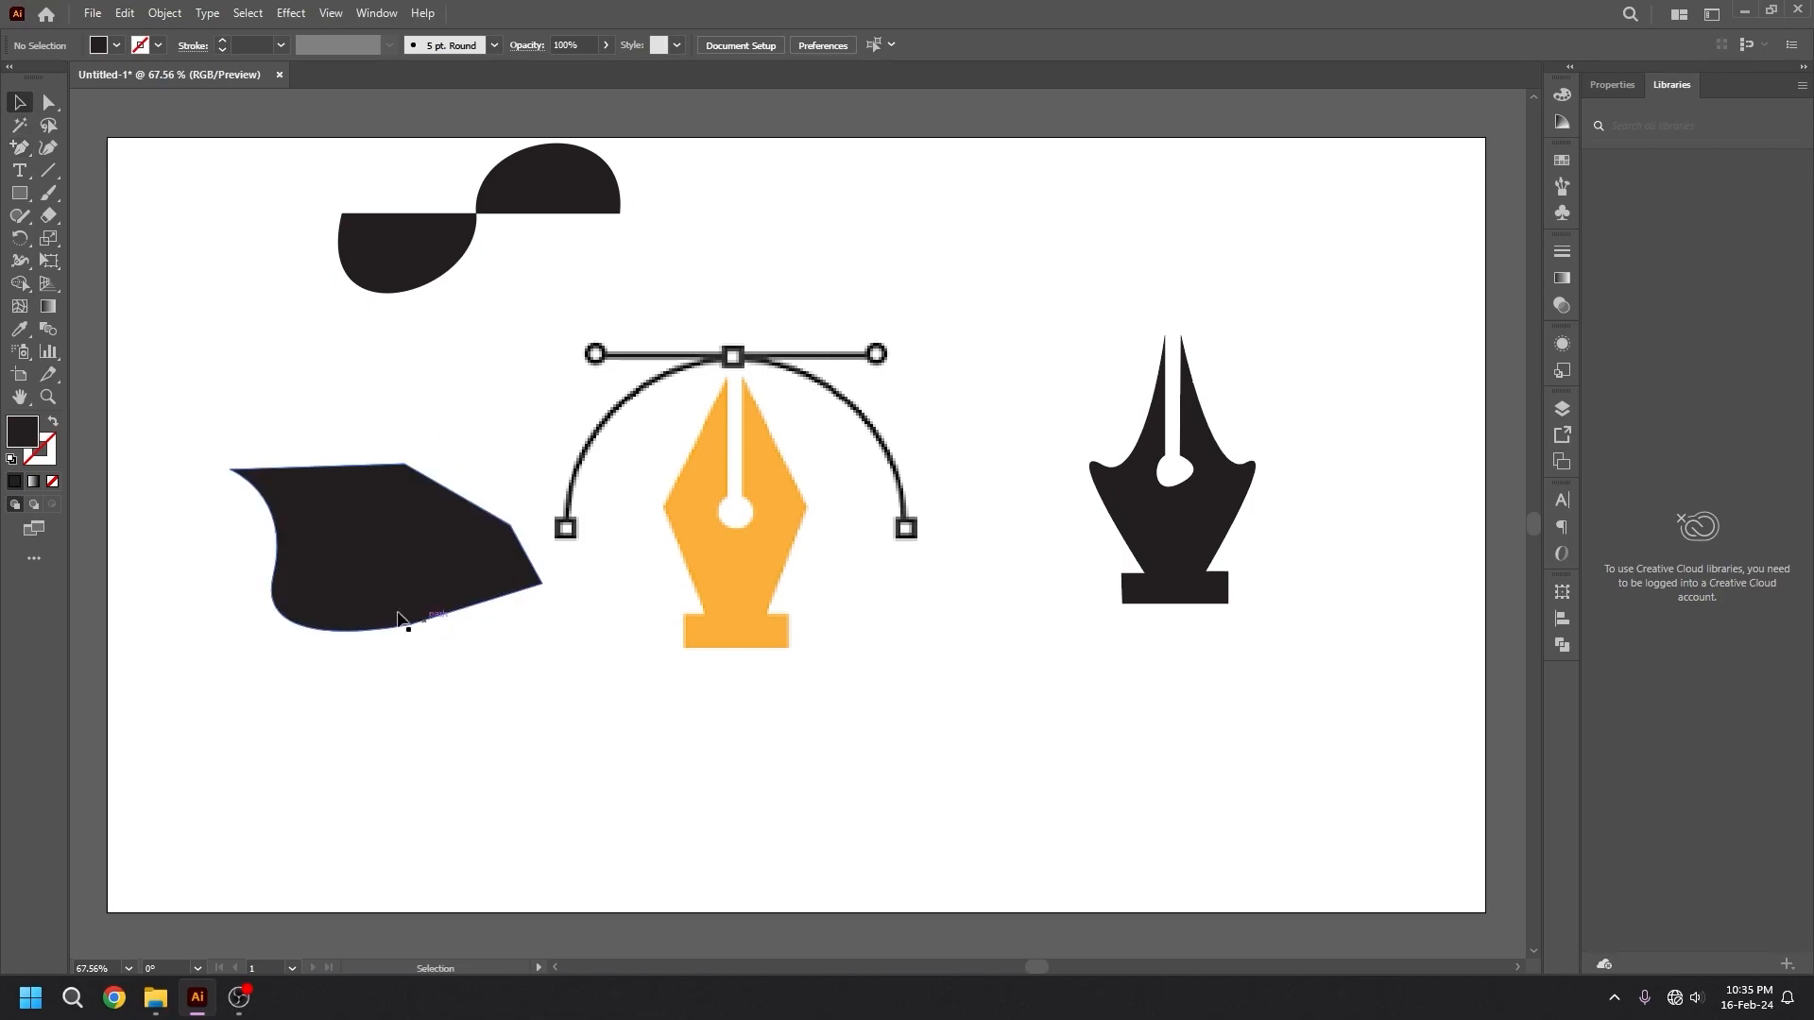
click(372, 597)
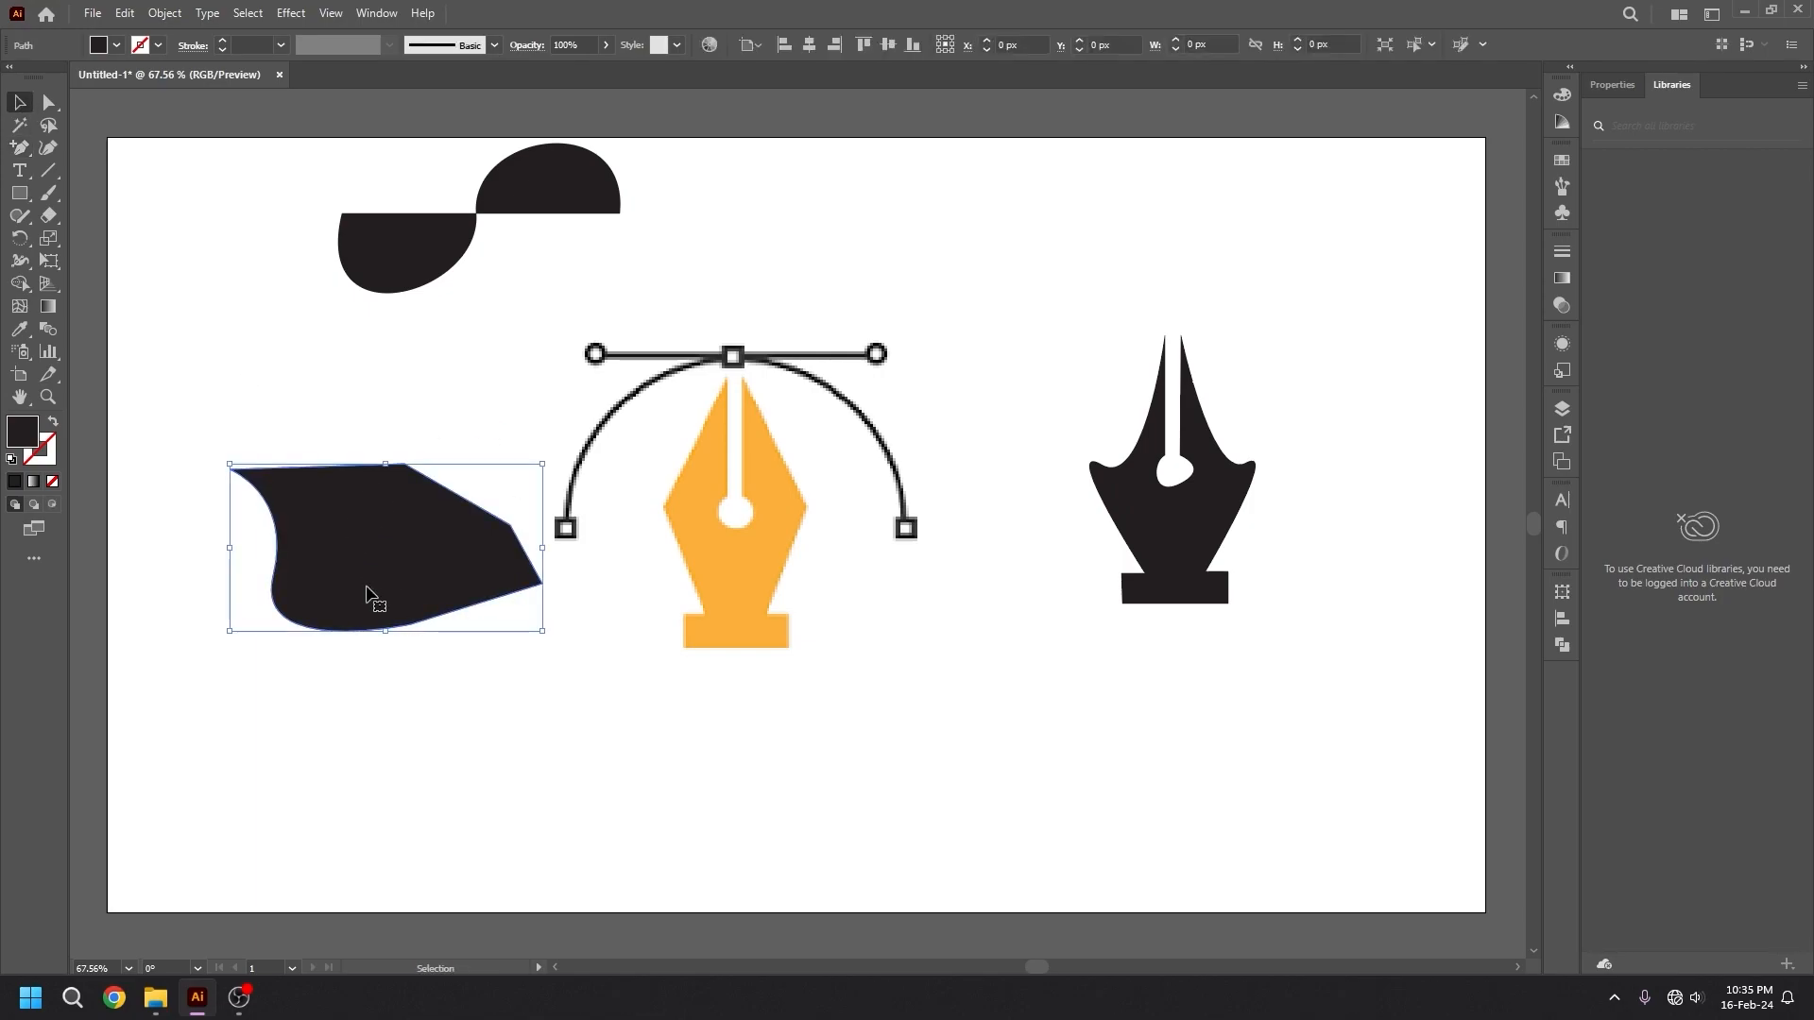
click(23, 148)
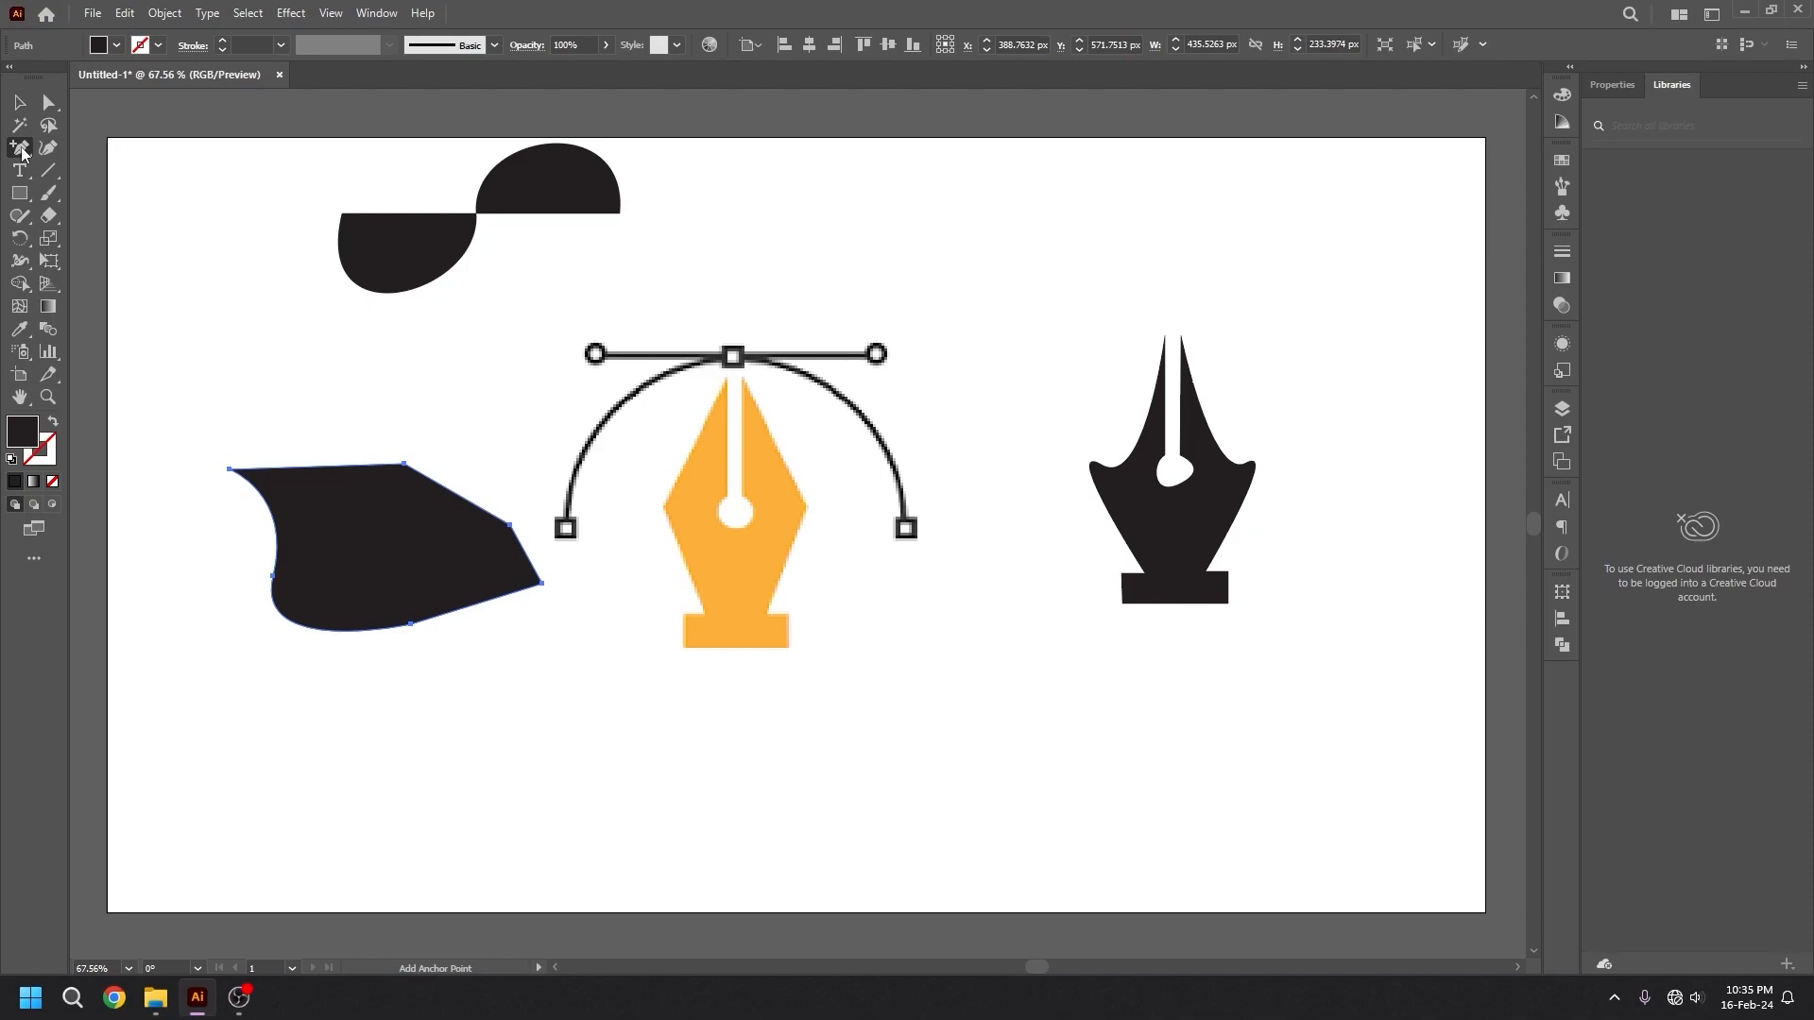
click(316, 466)
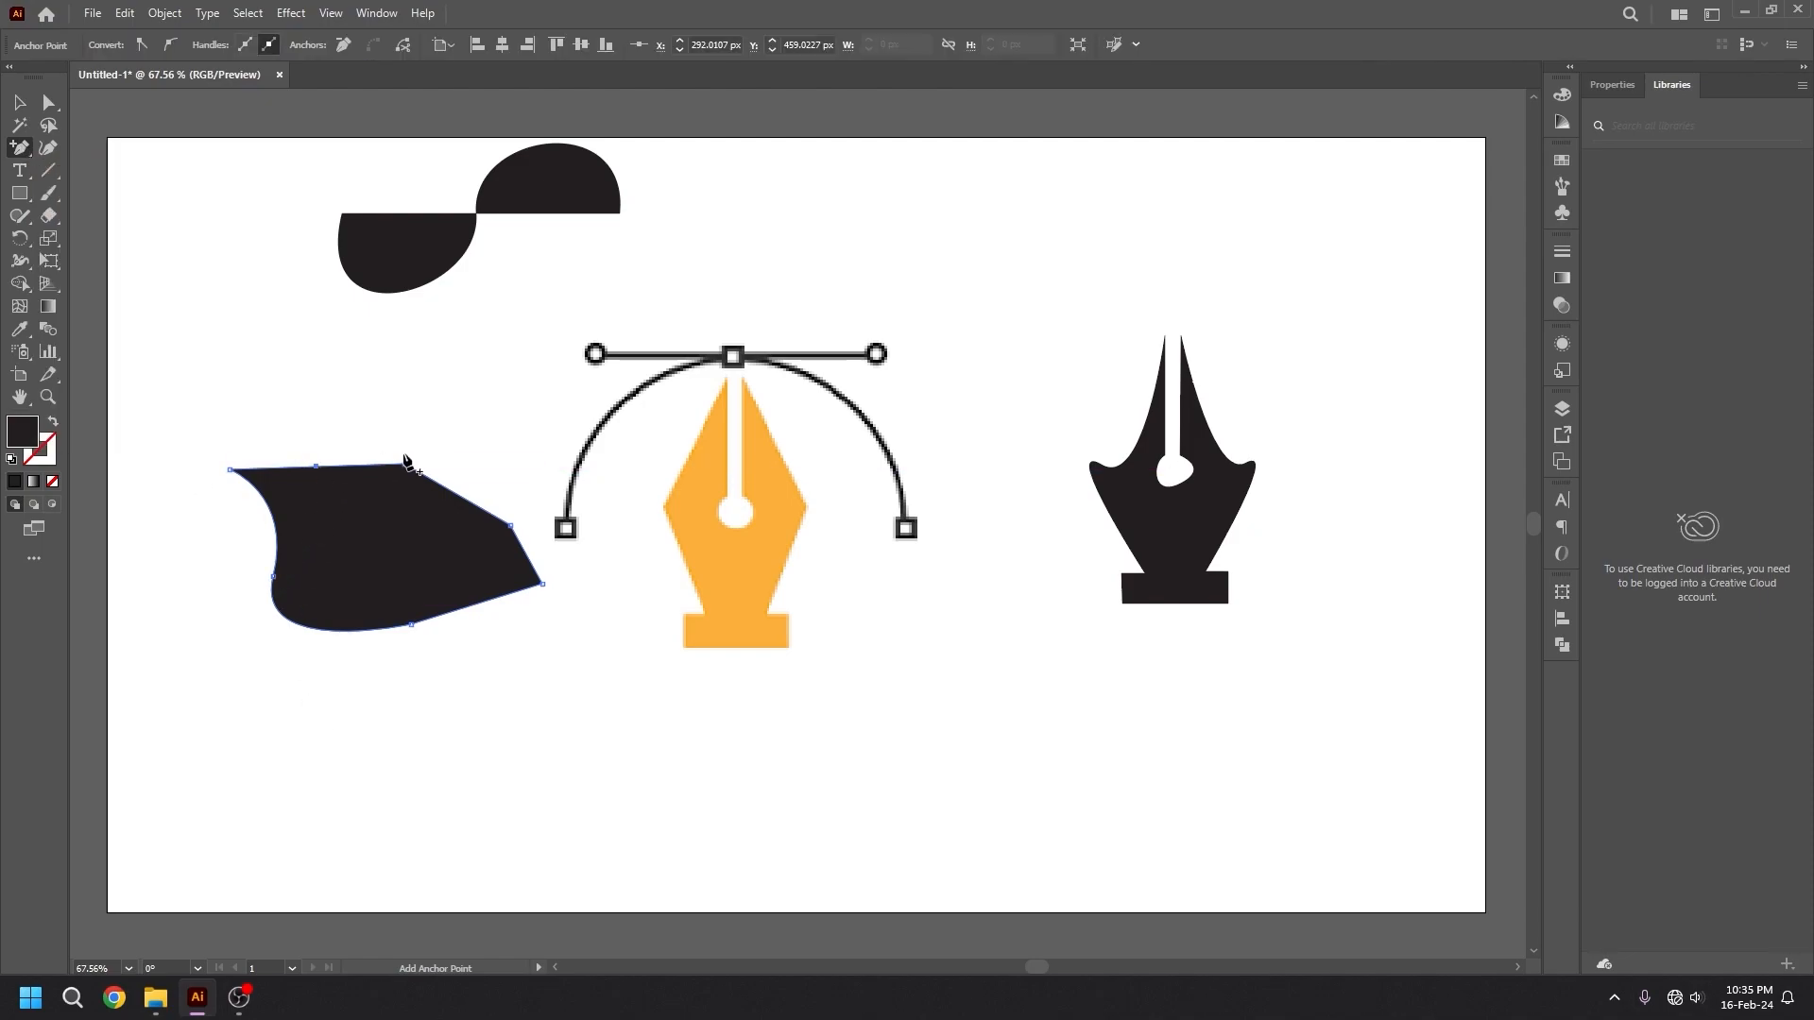
click(461, 496)
Delete the two added anchor points and the two upper-right corner anchors of the shape with the Delete Anchor Point tool.
click(20, 151)
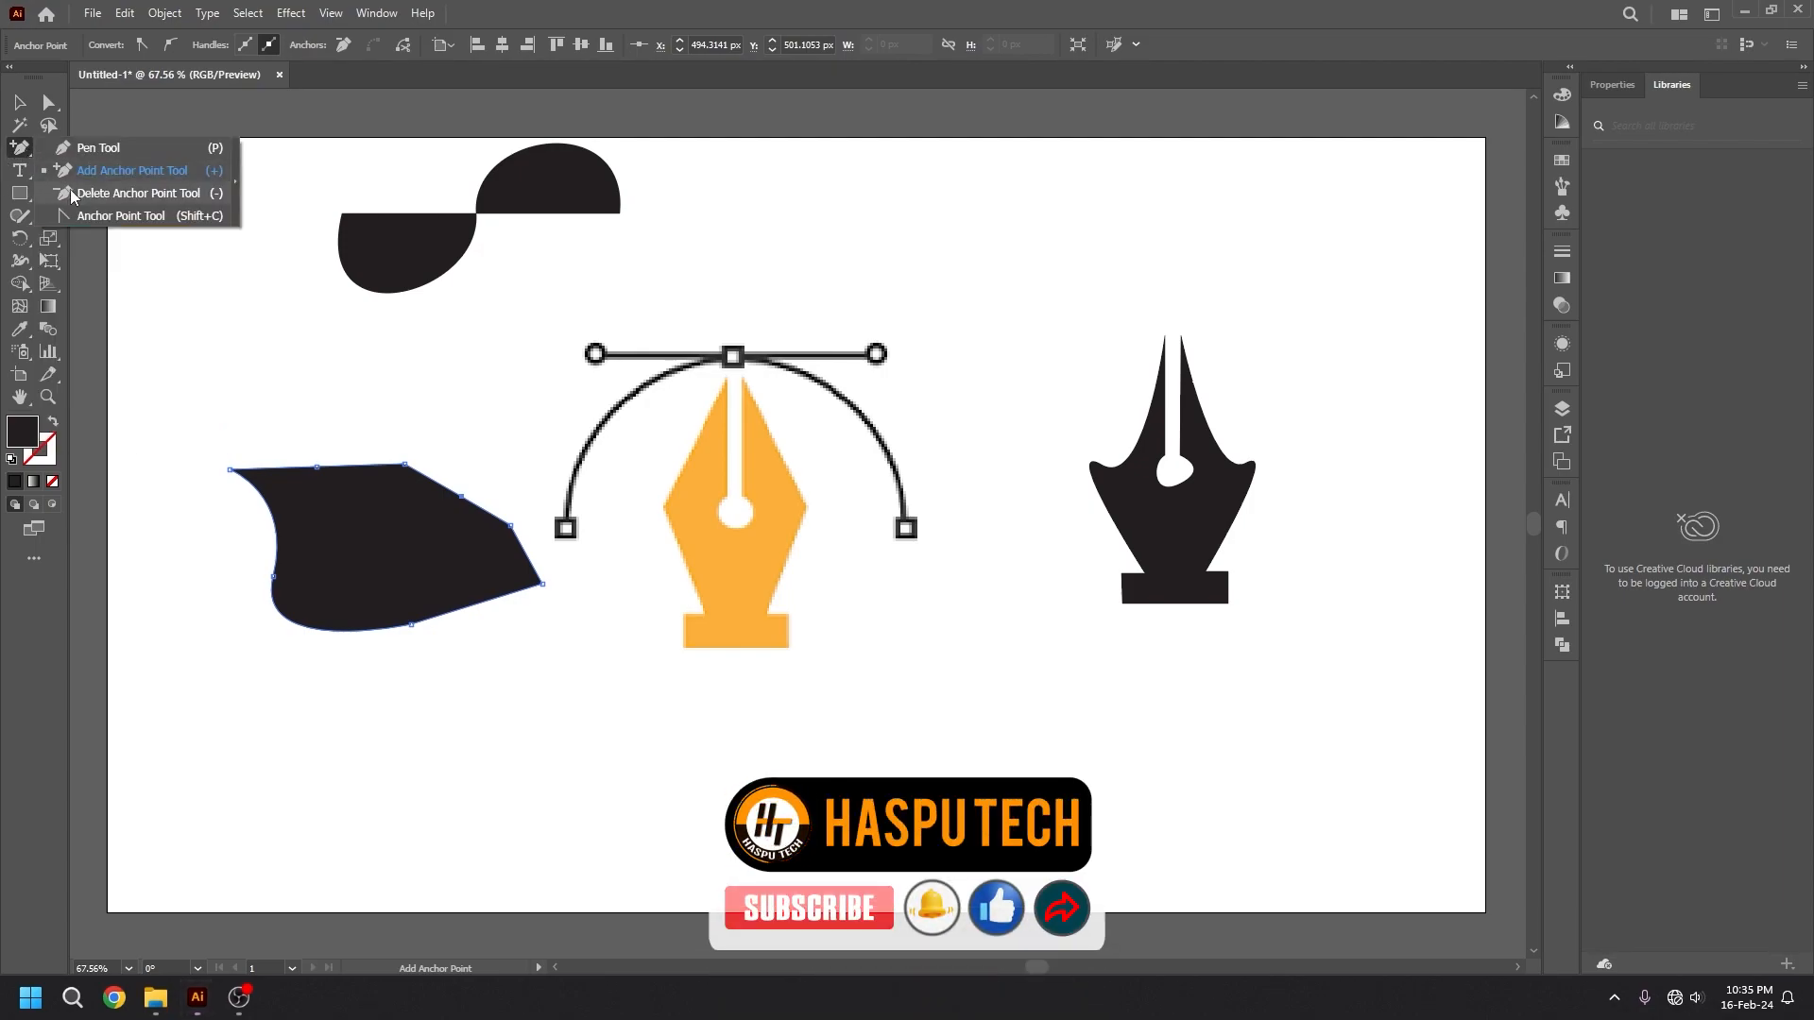
click(111, 194)
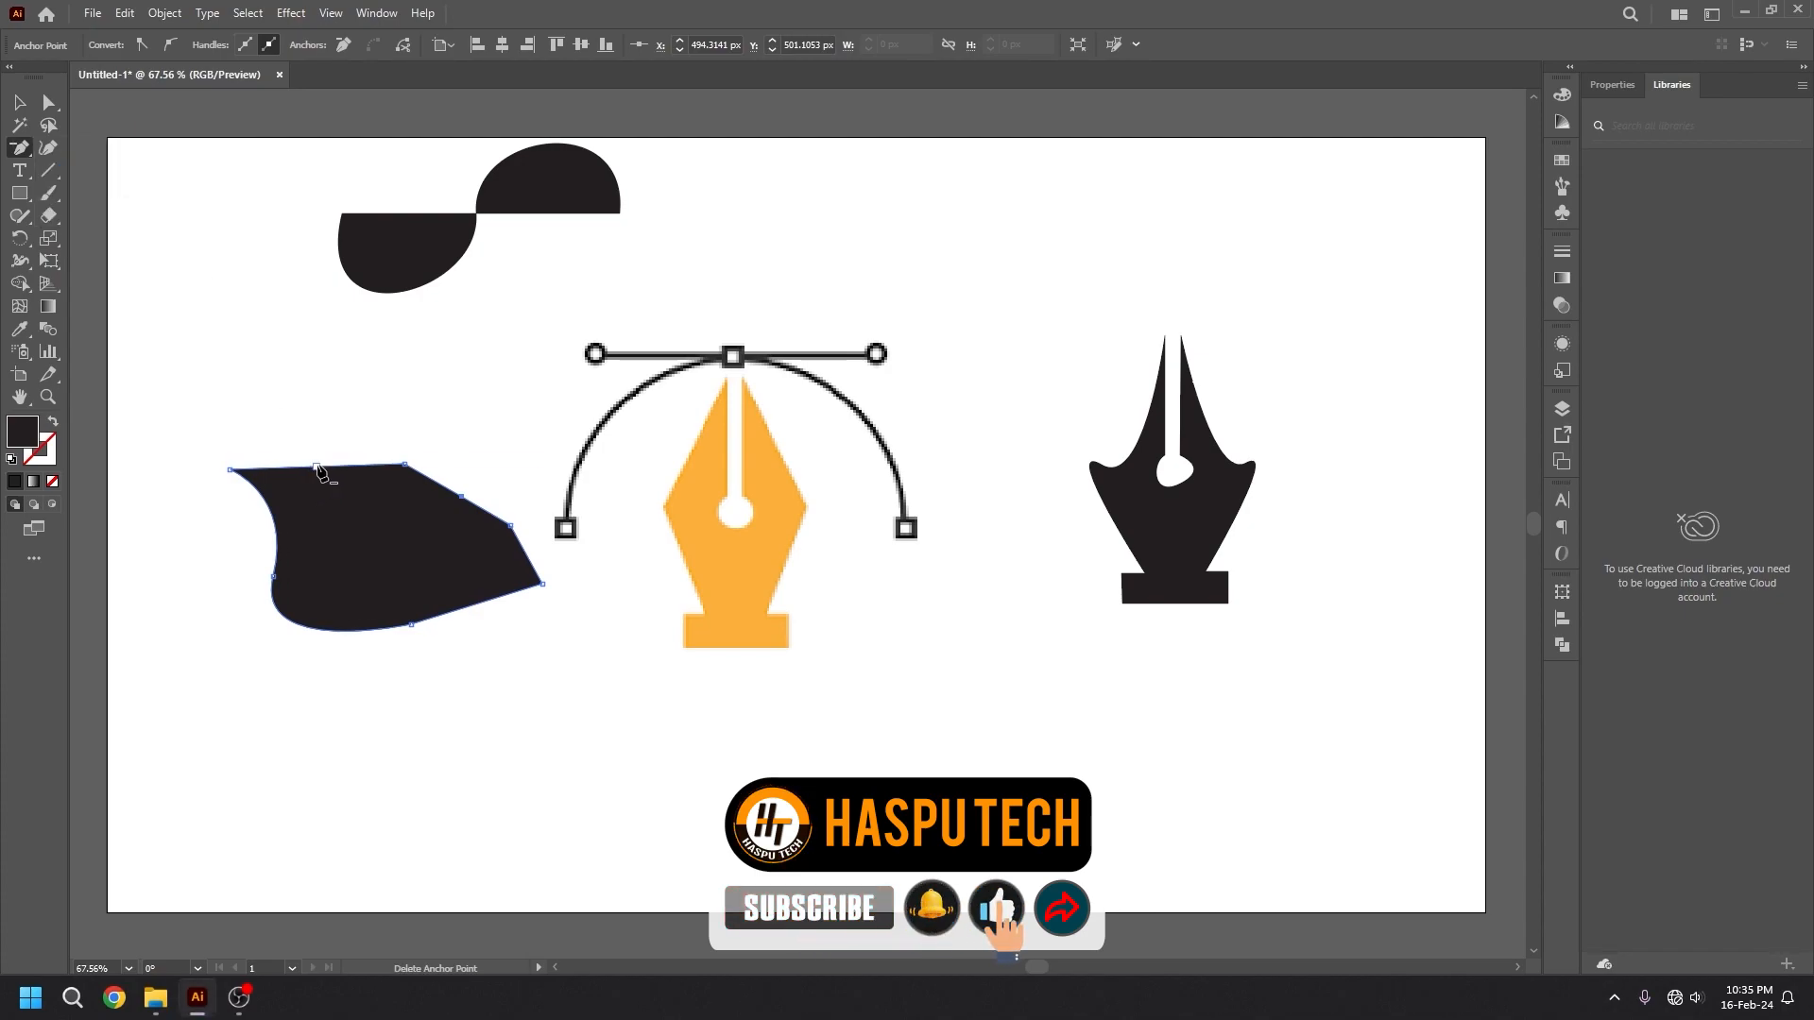
click(318, 466)
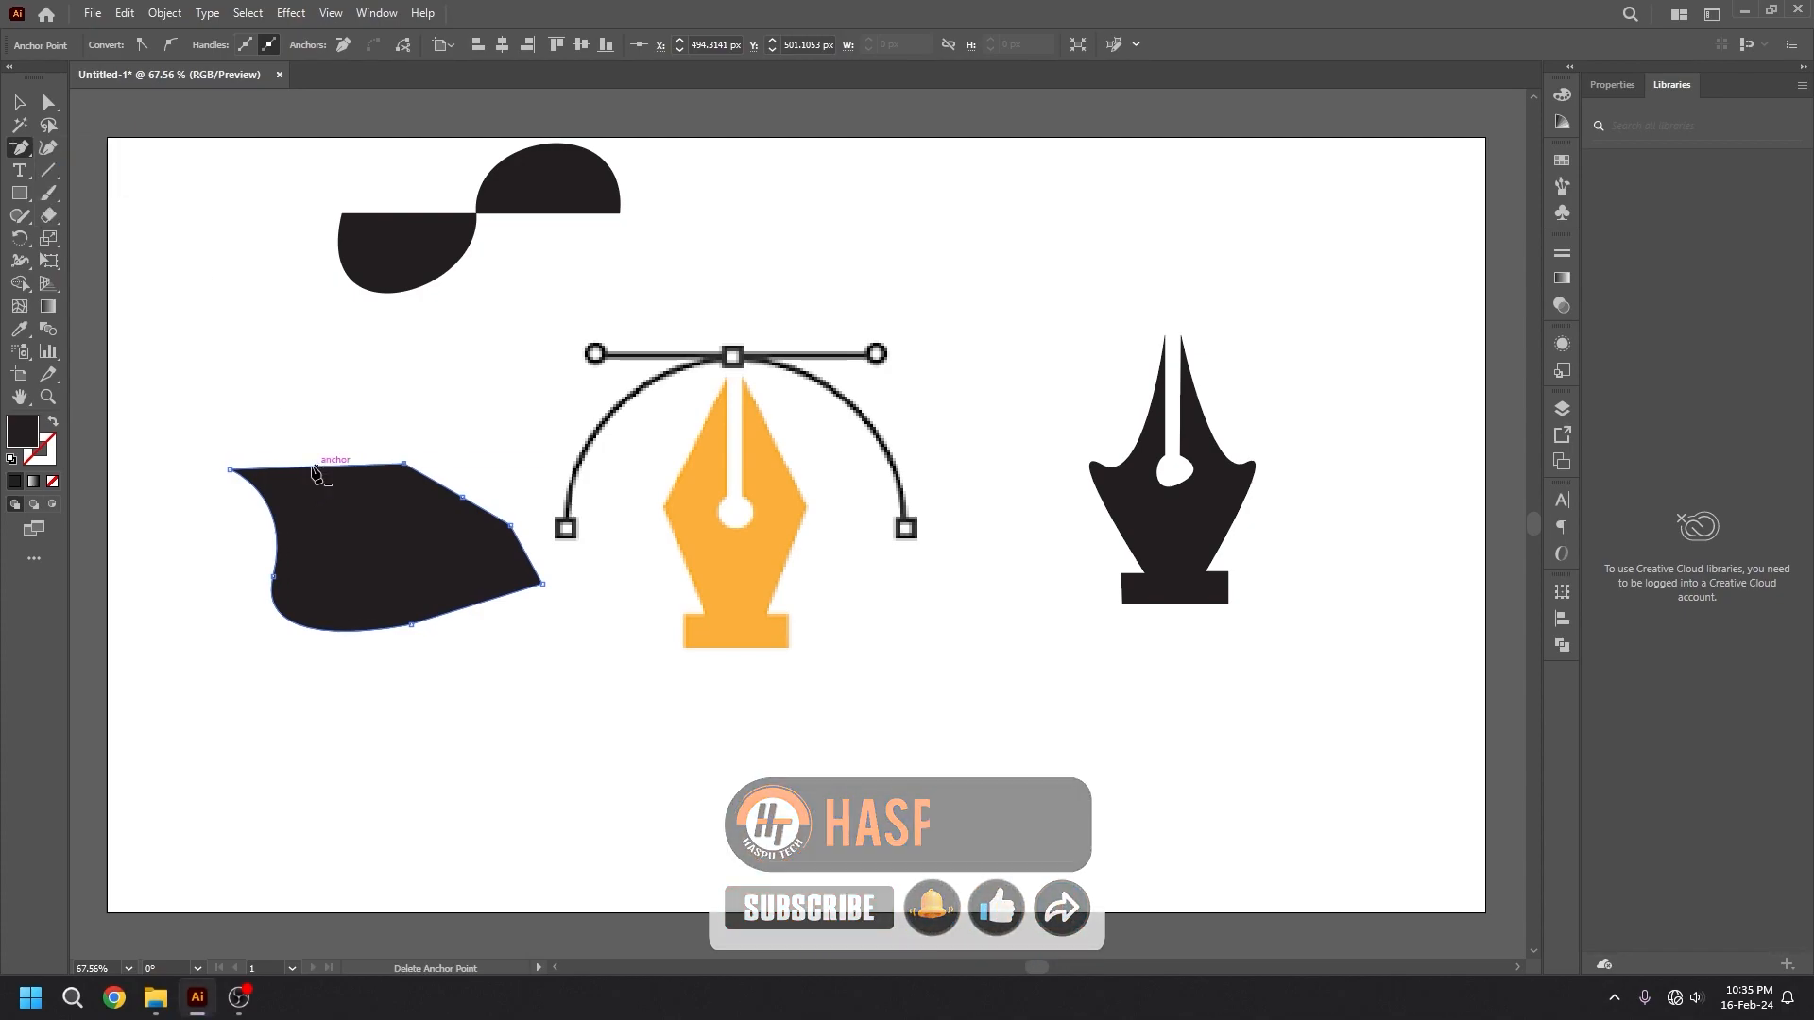
click(404, 464)
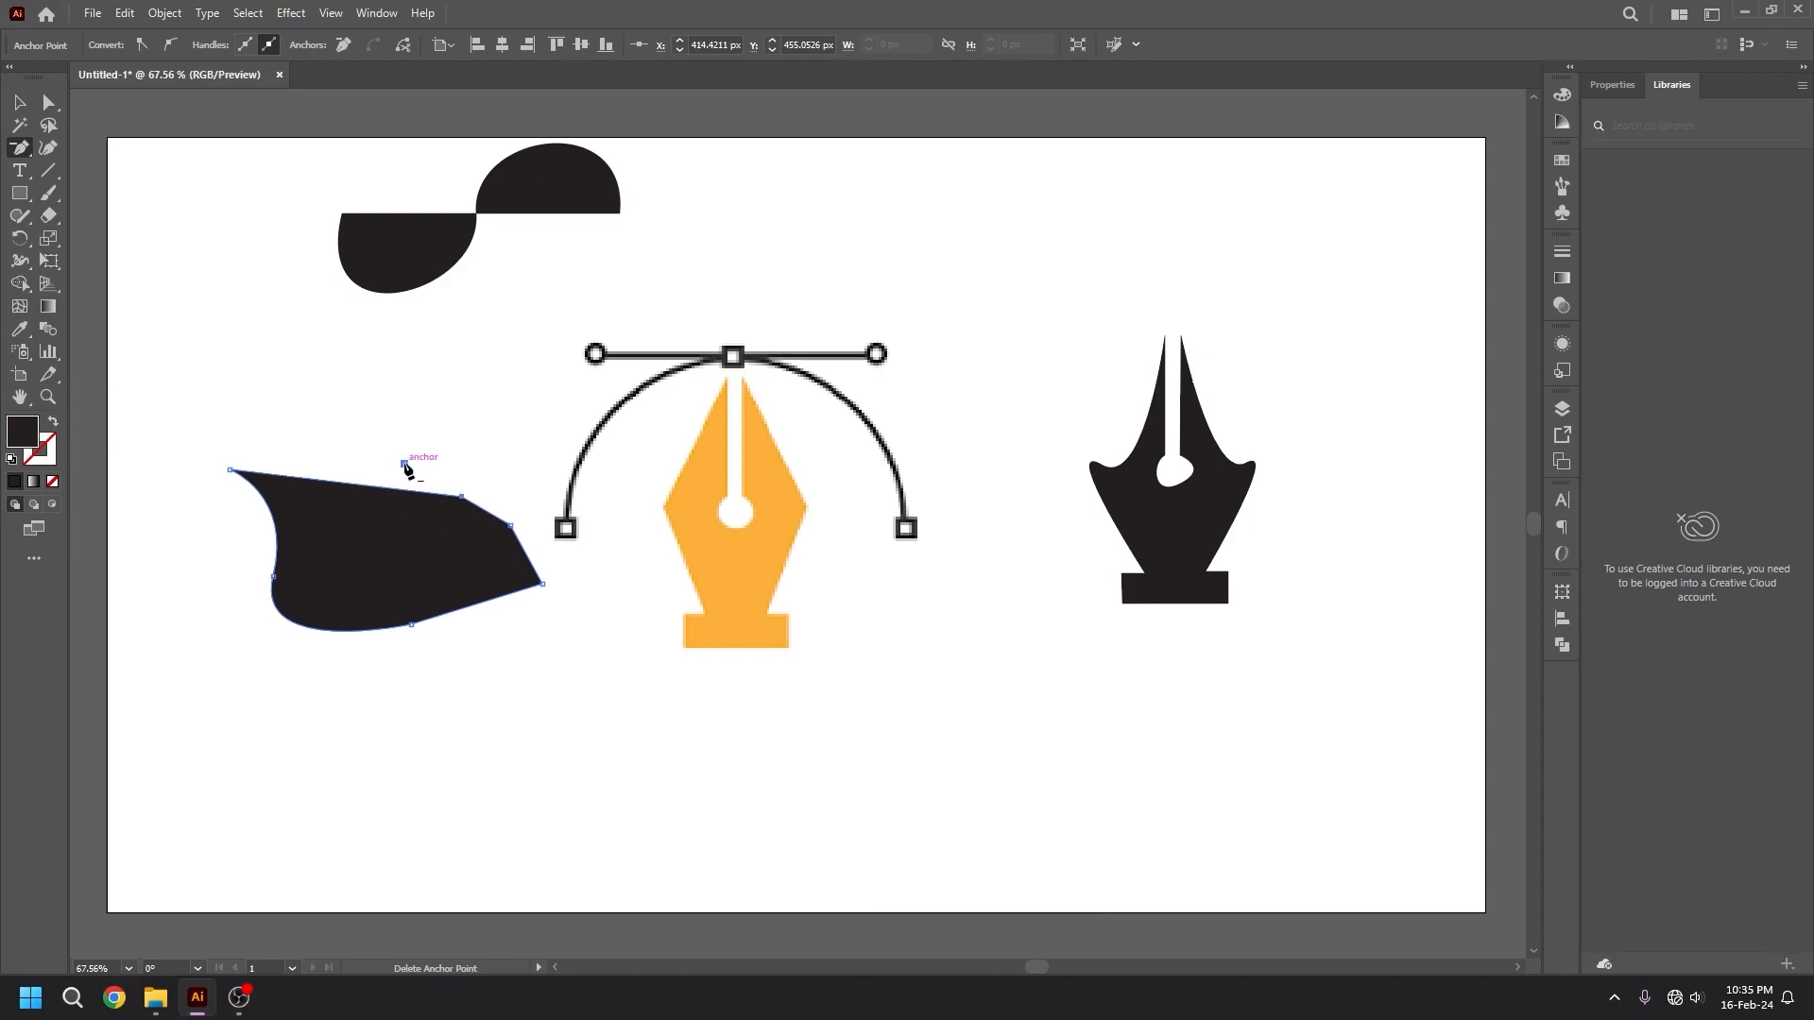
click(462, 496)
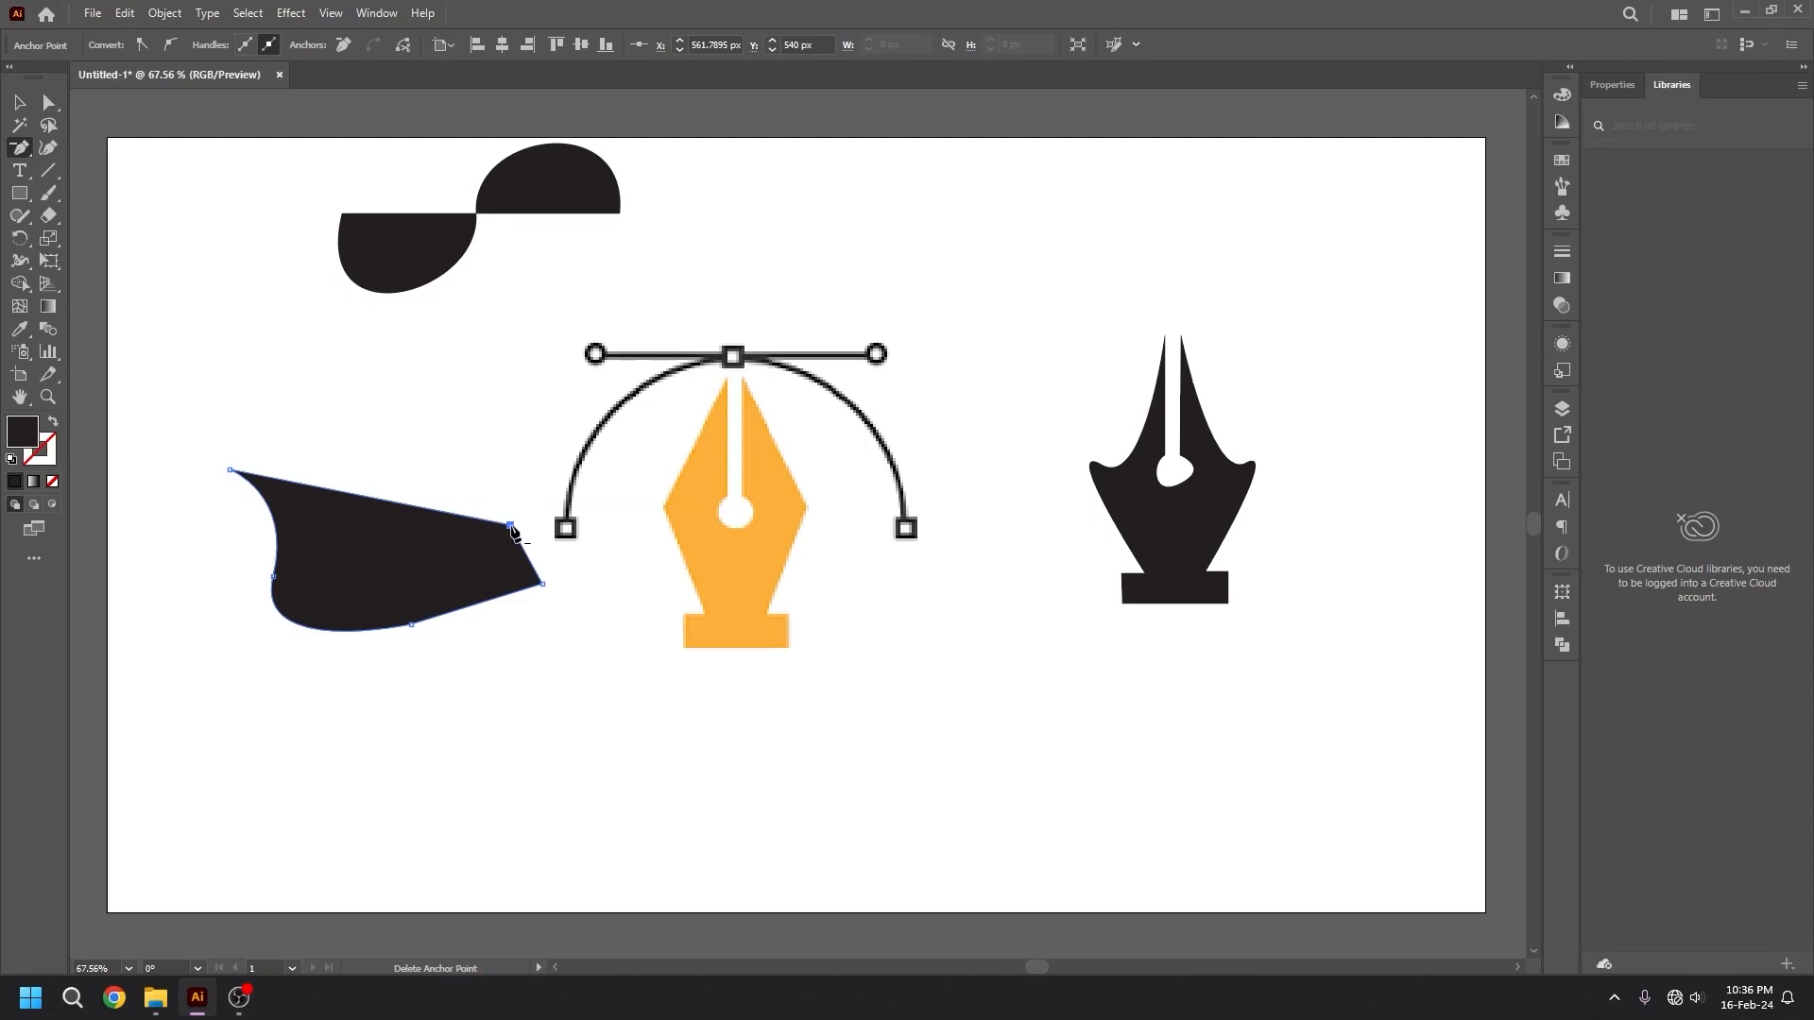
click(511, 527)
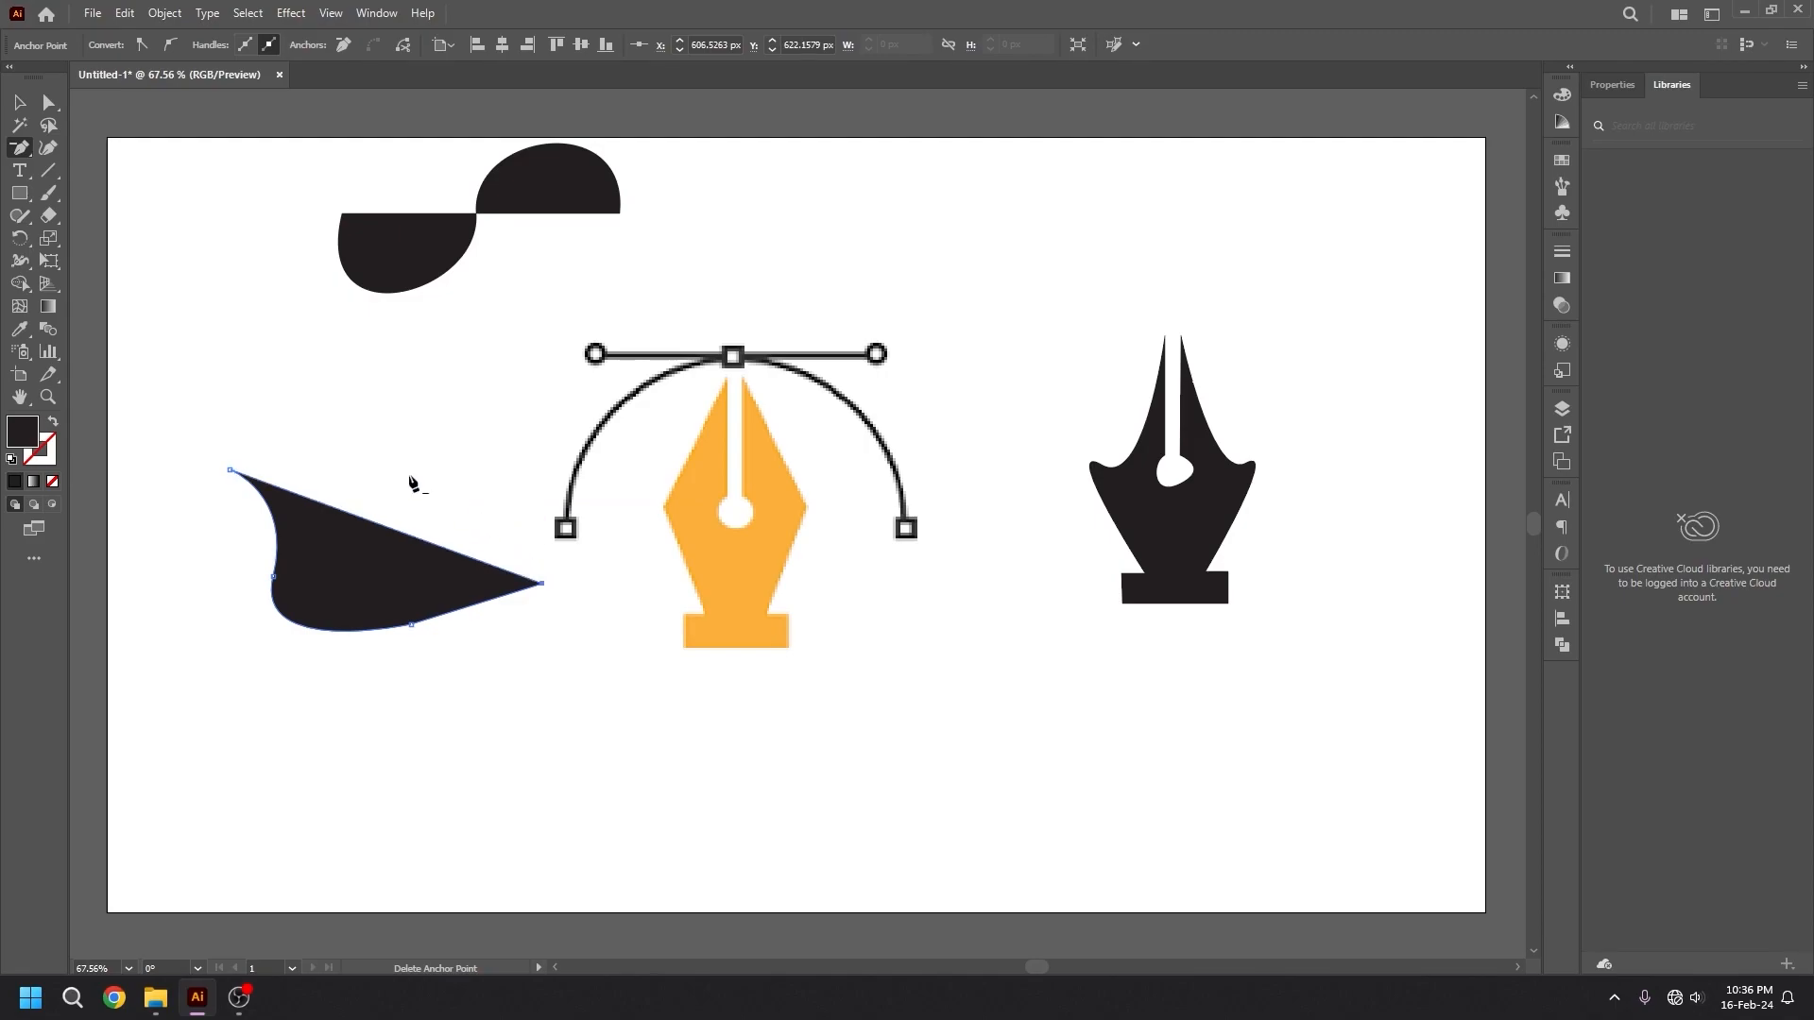
Round the shape's pointed upper-left corner by pulling curve handles from it with the Anchor Point tool.
click(23, 151)
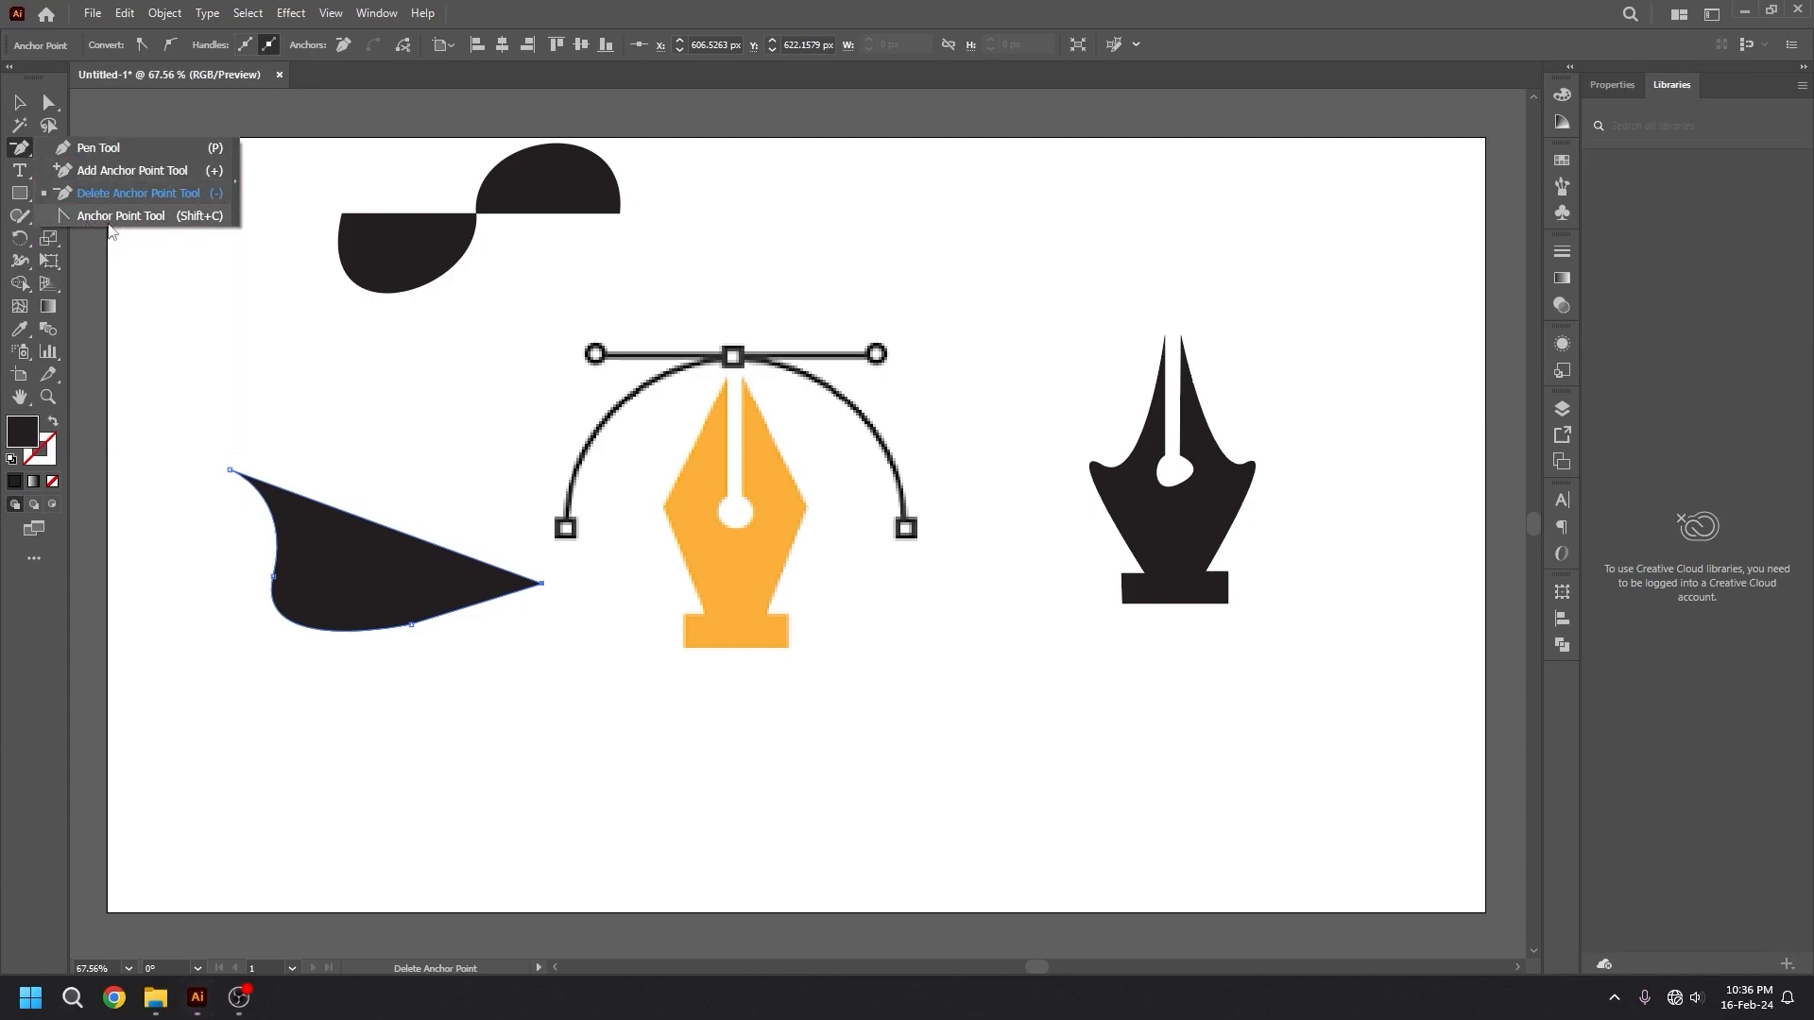
click(155, 224)
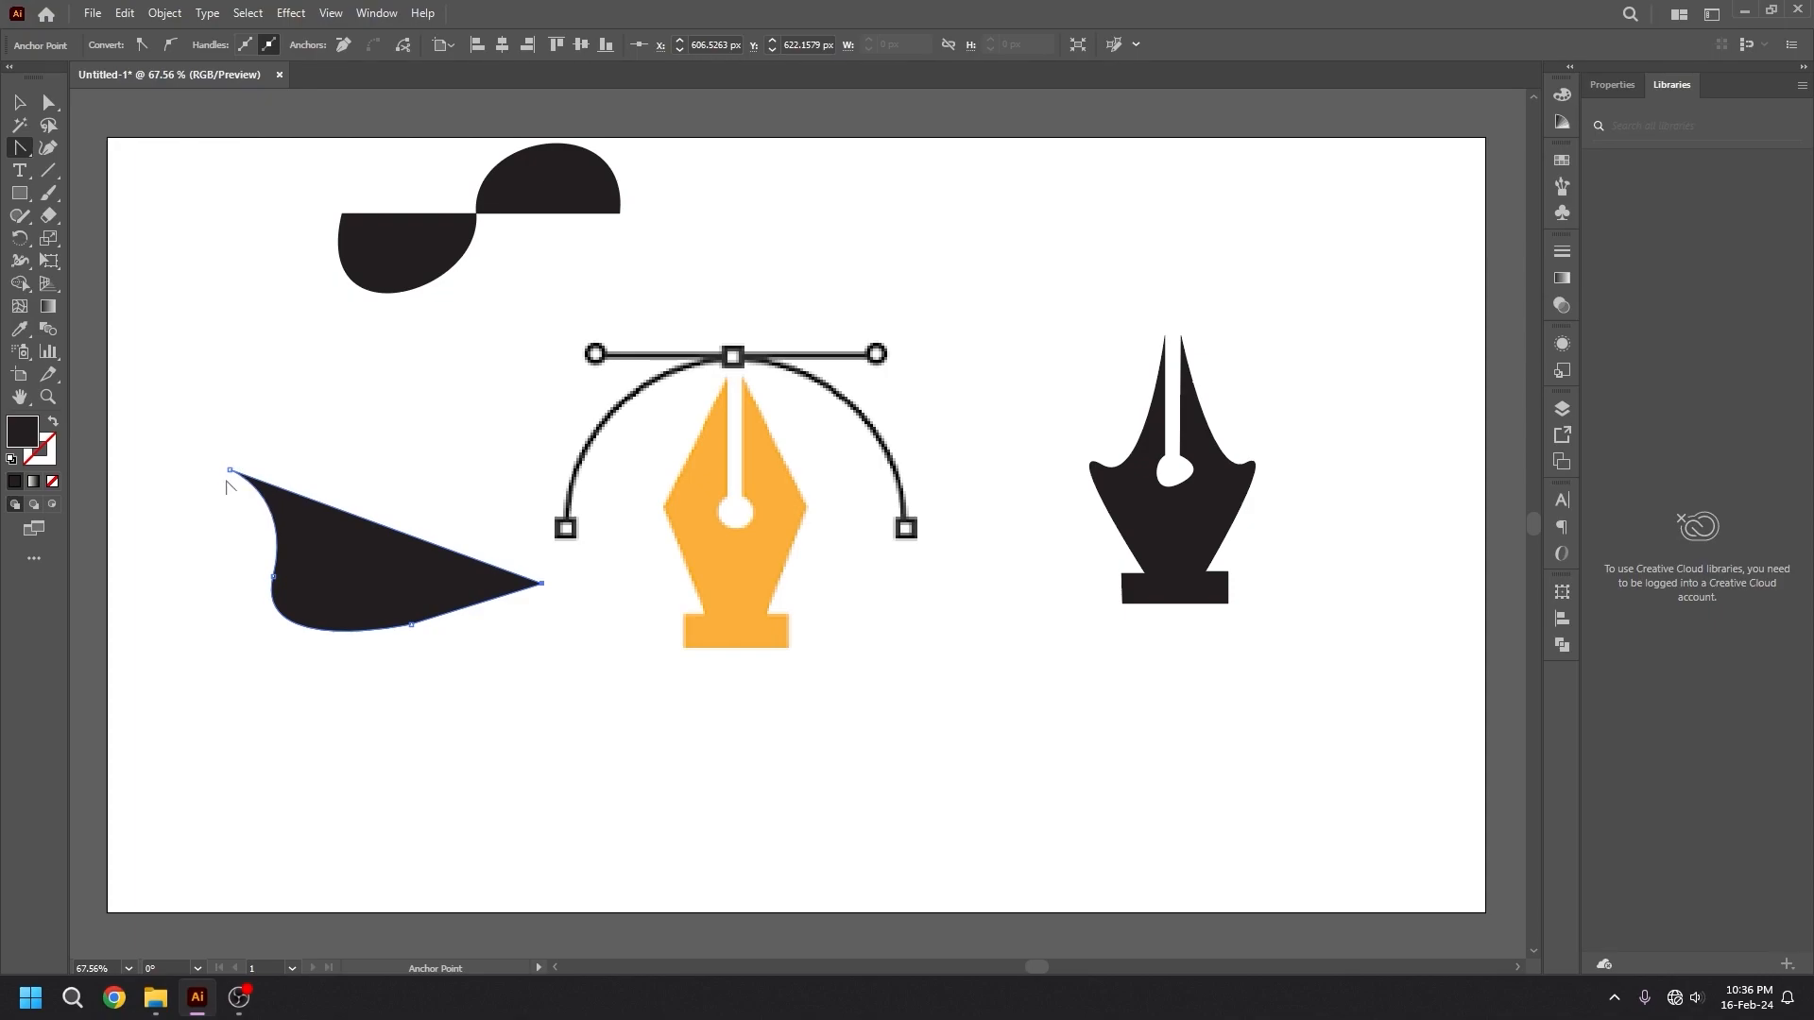
drag(229, 469, 312, 348)
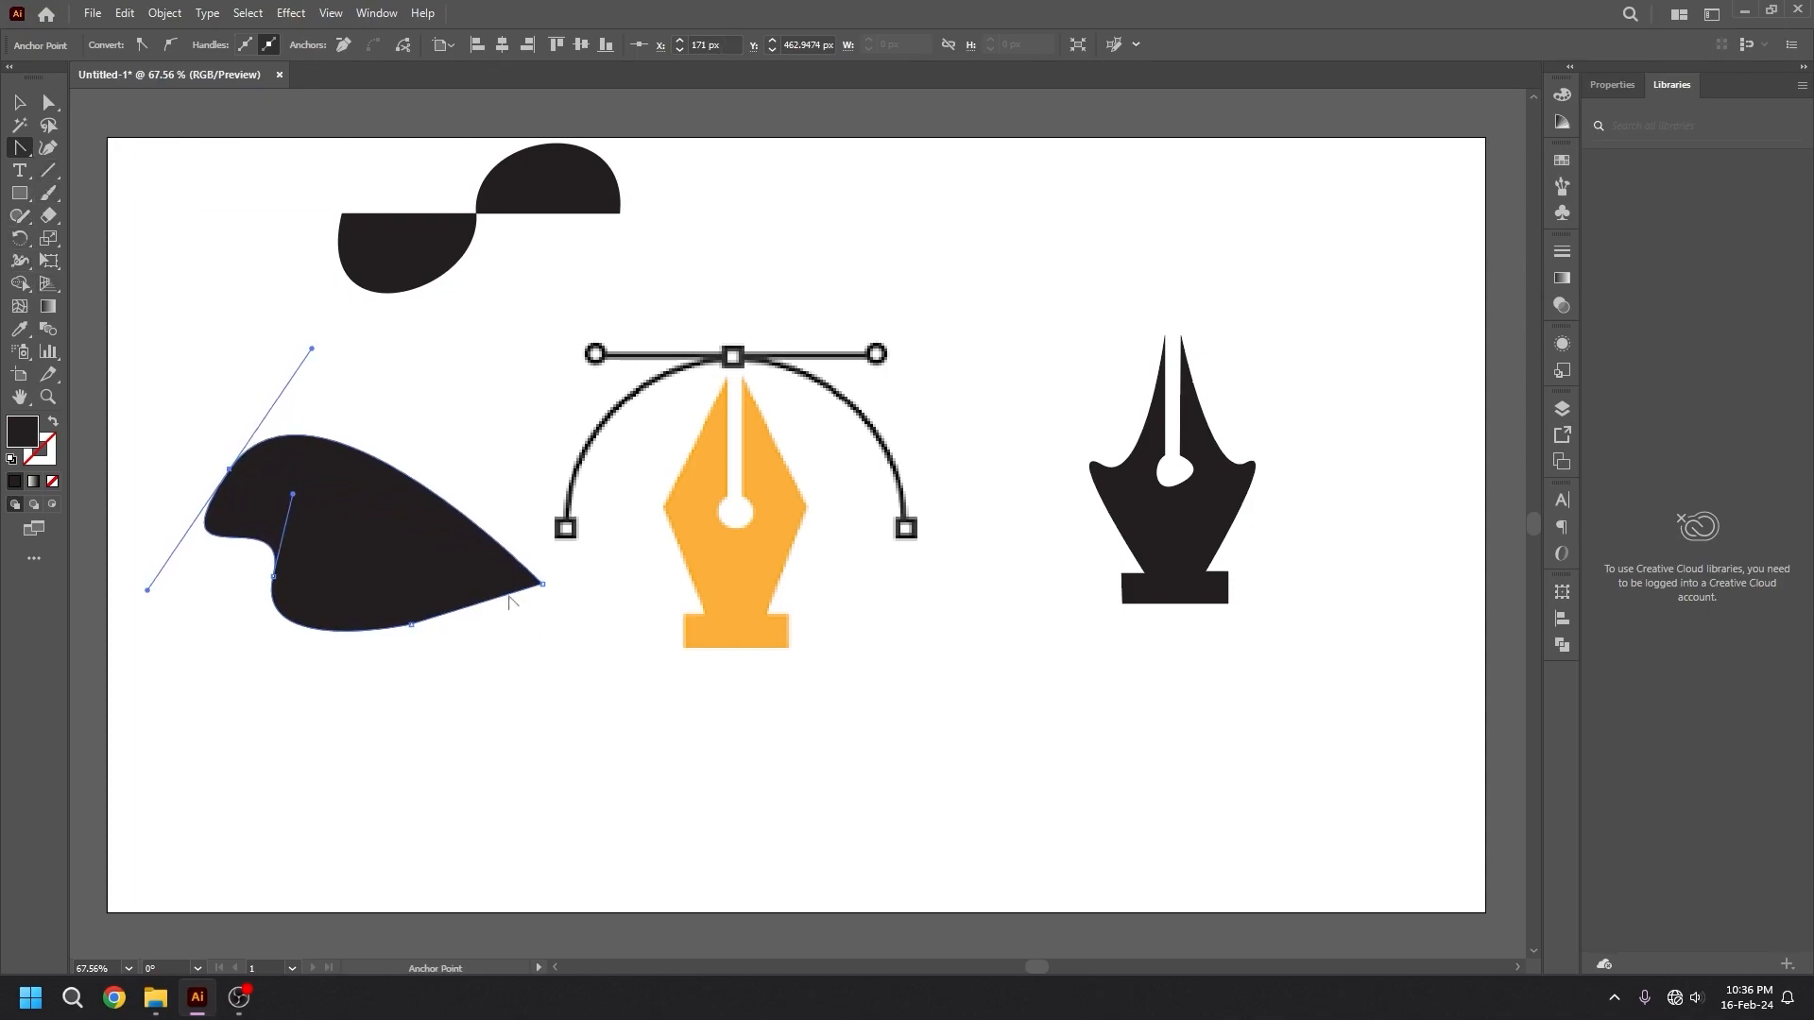
Draw a closed five-point rounded shape about 866 × 414 px below the pen icon with the Curvature tool.
click(20, 147)
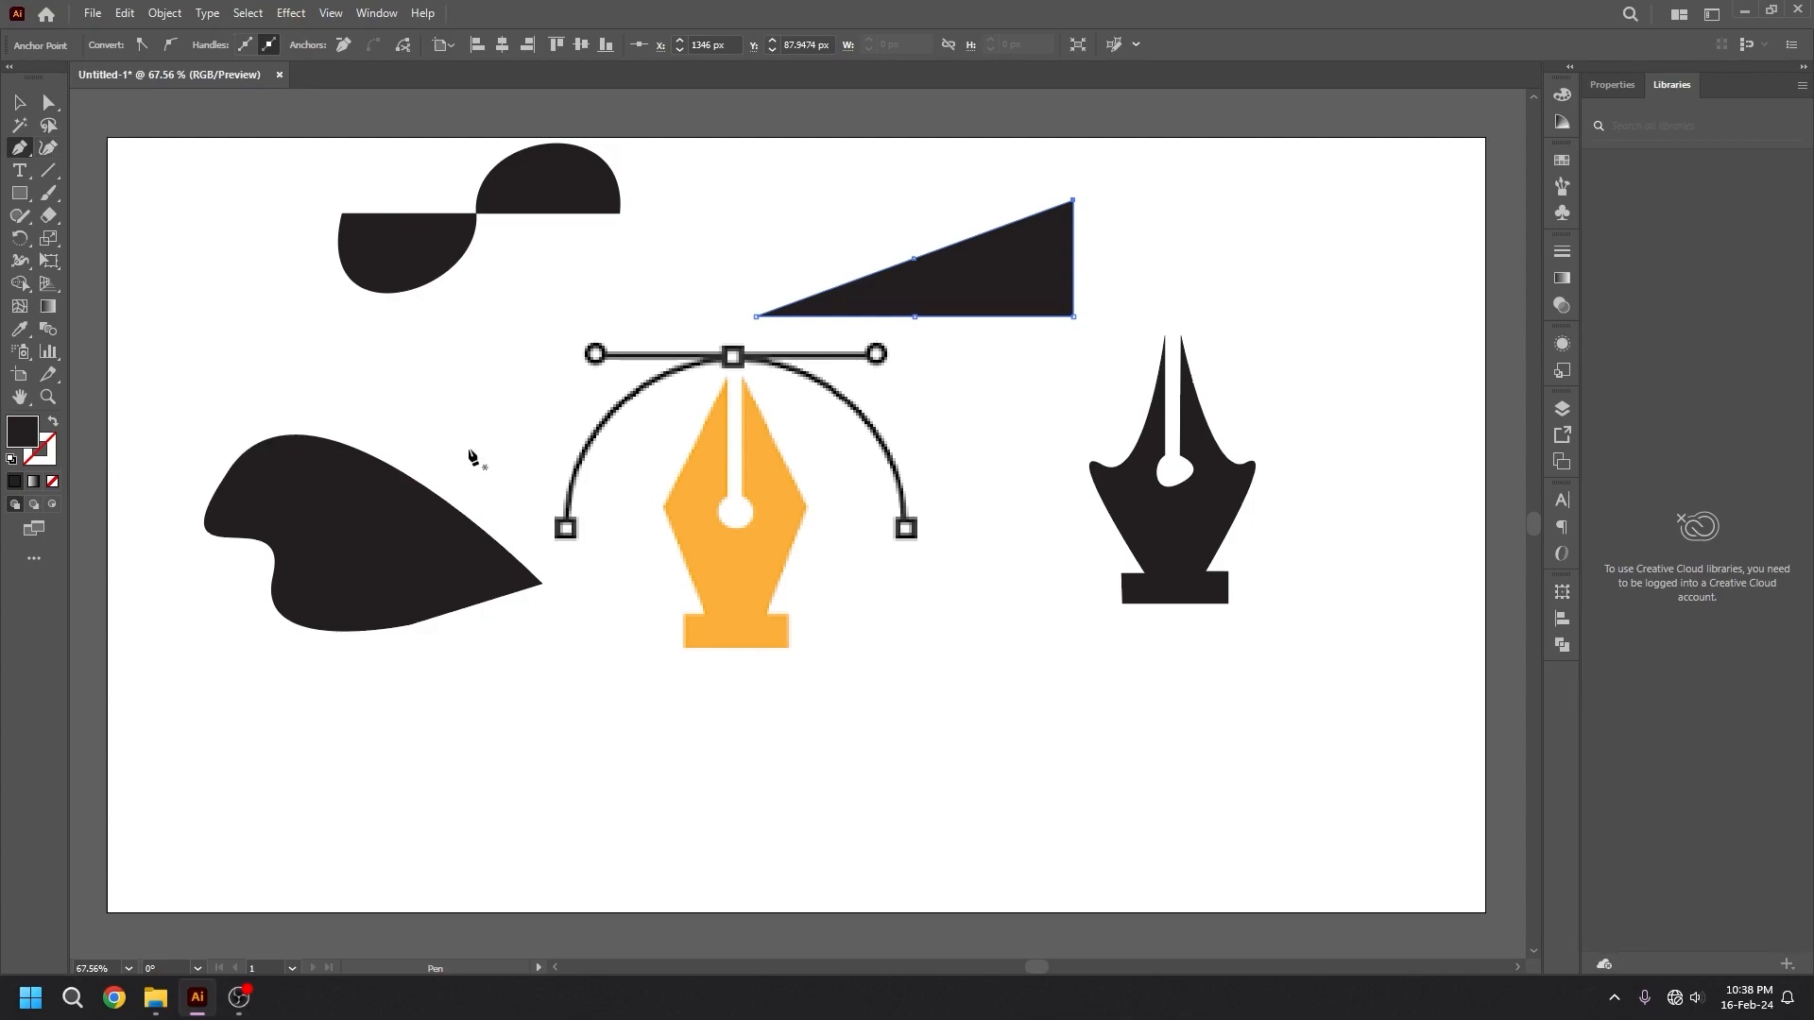
click(49, 147)
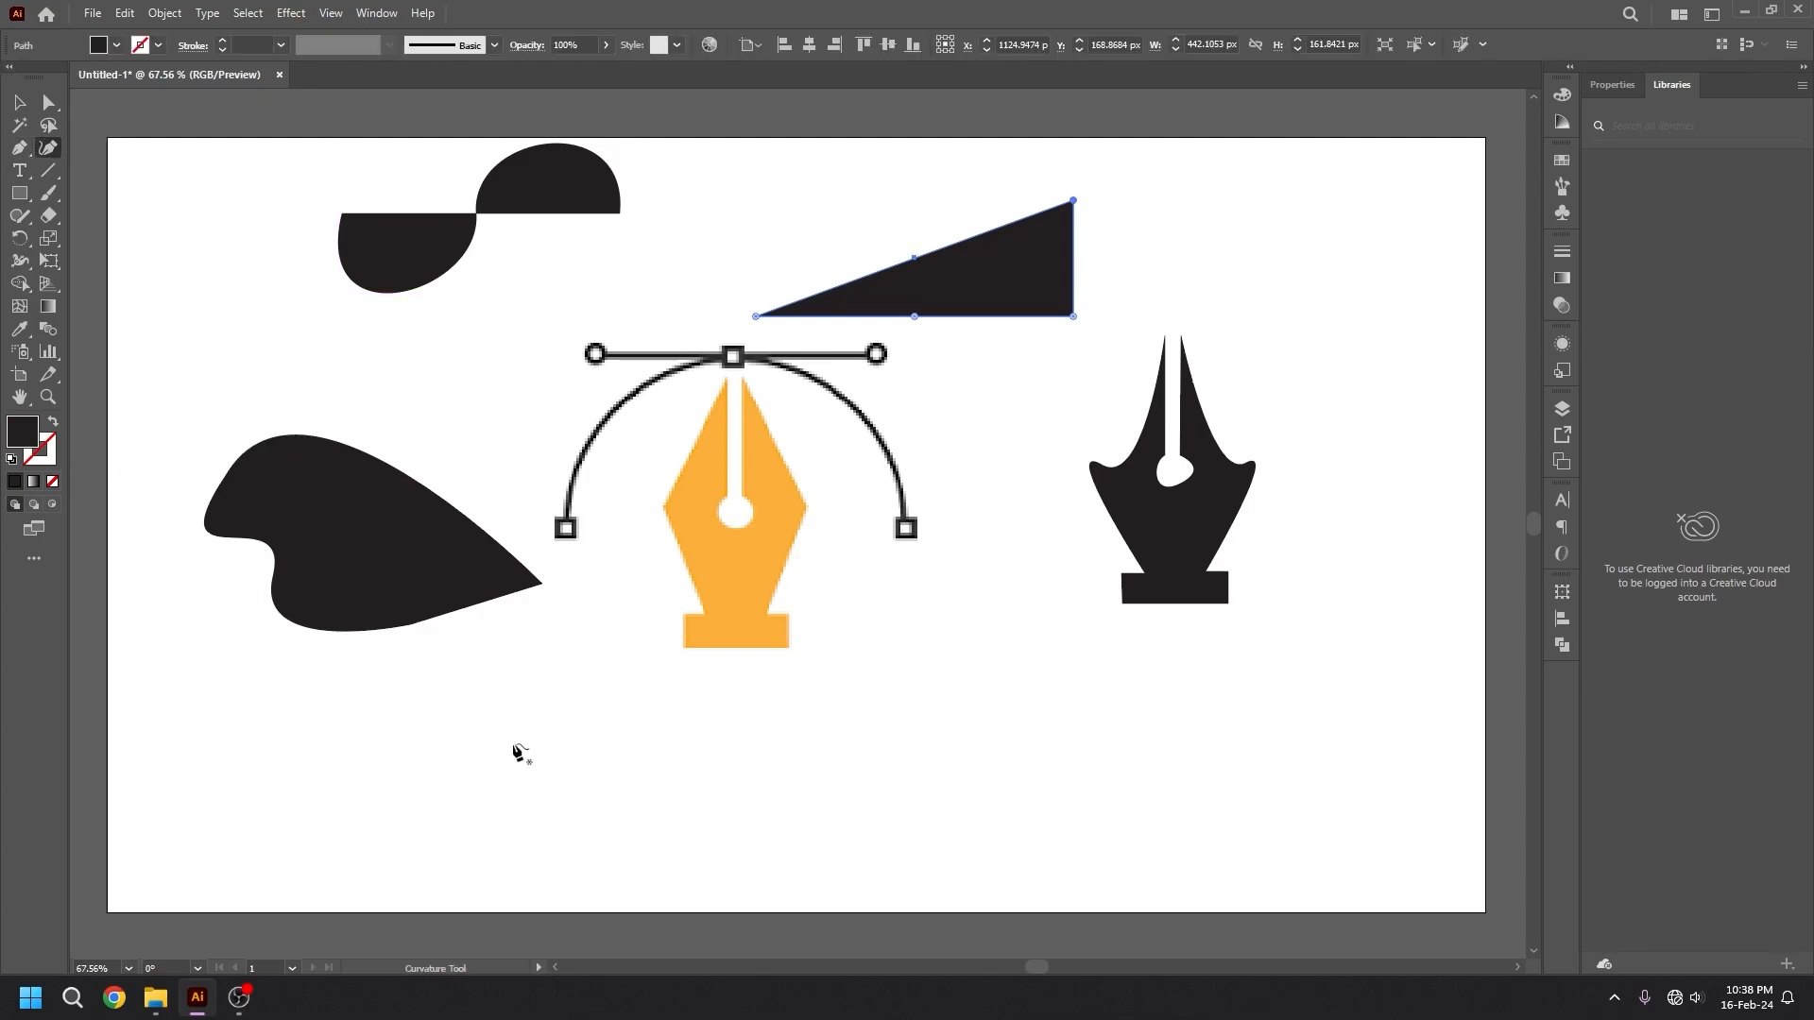
click(476, 709)
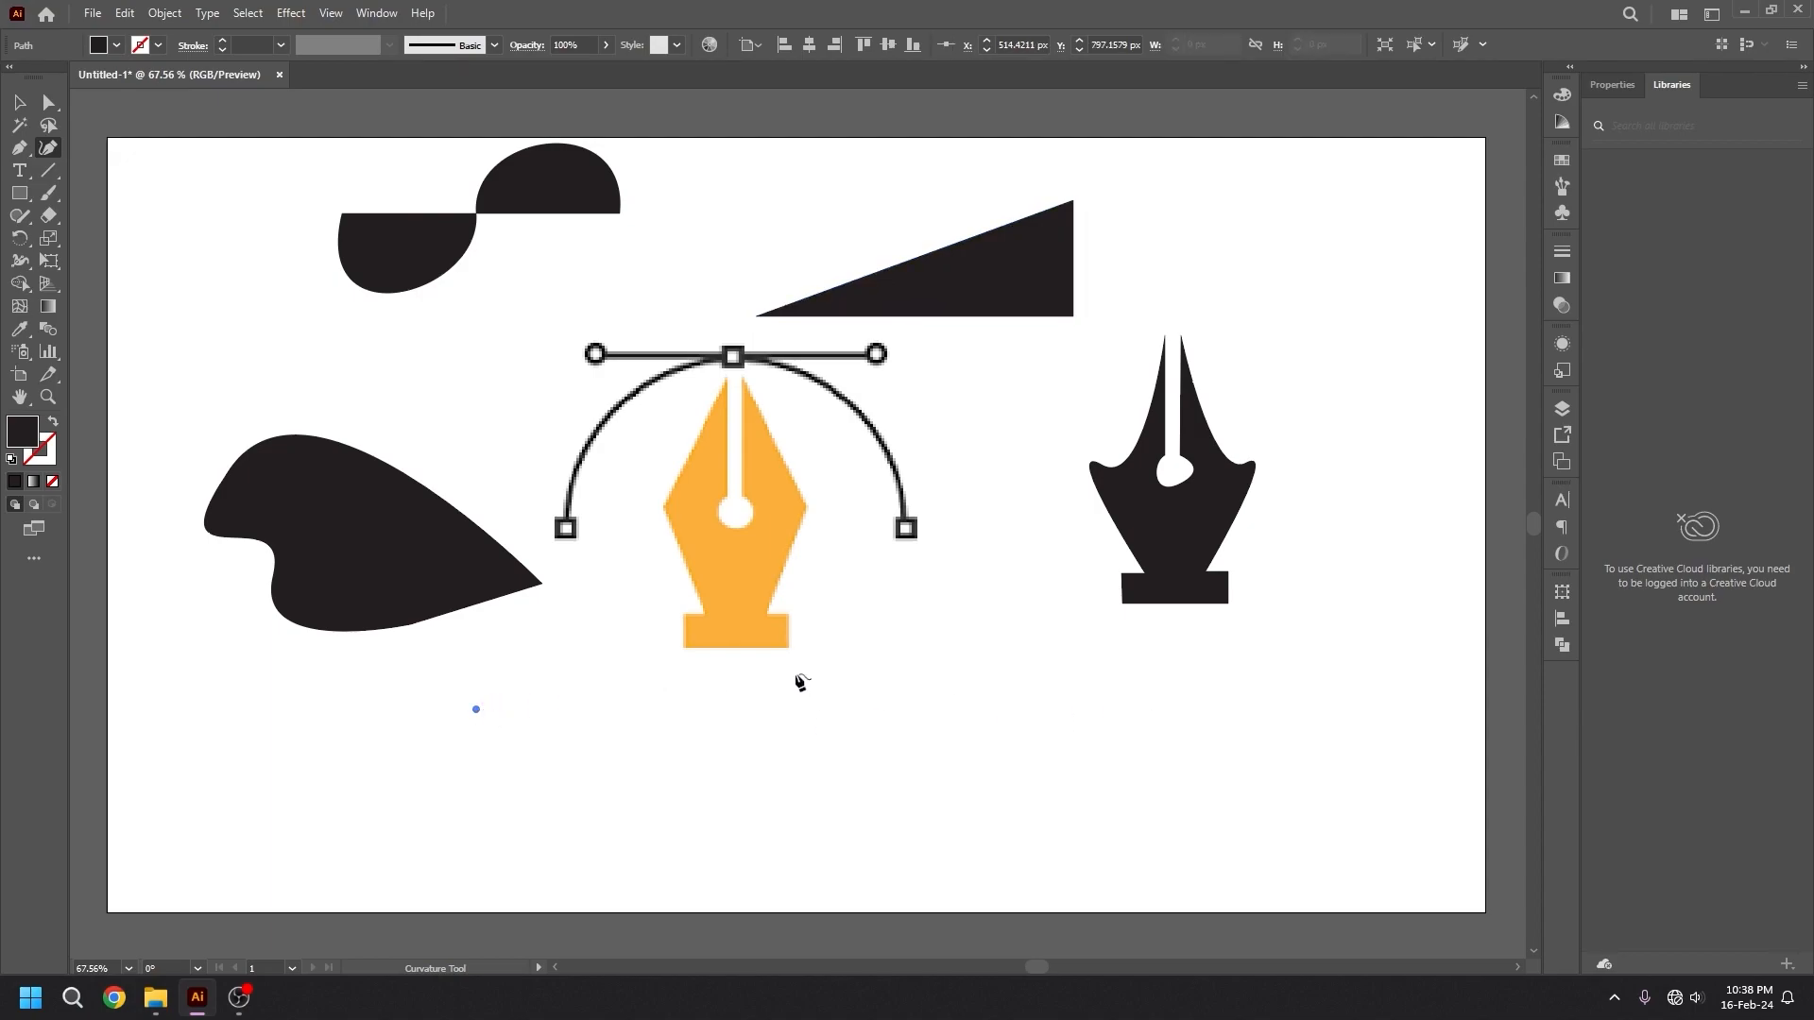
click(843, 652)
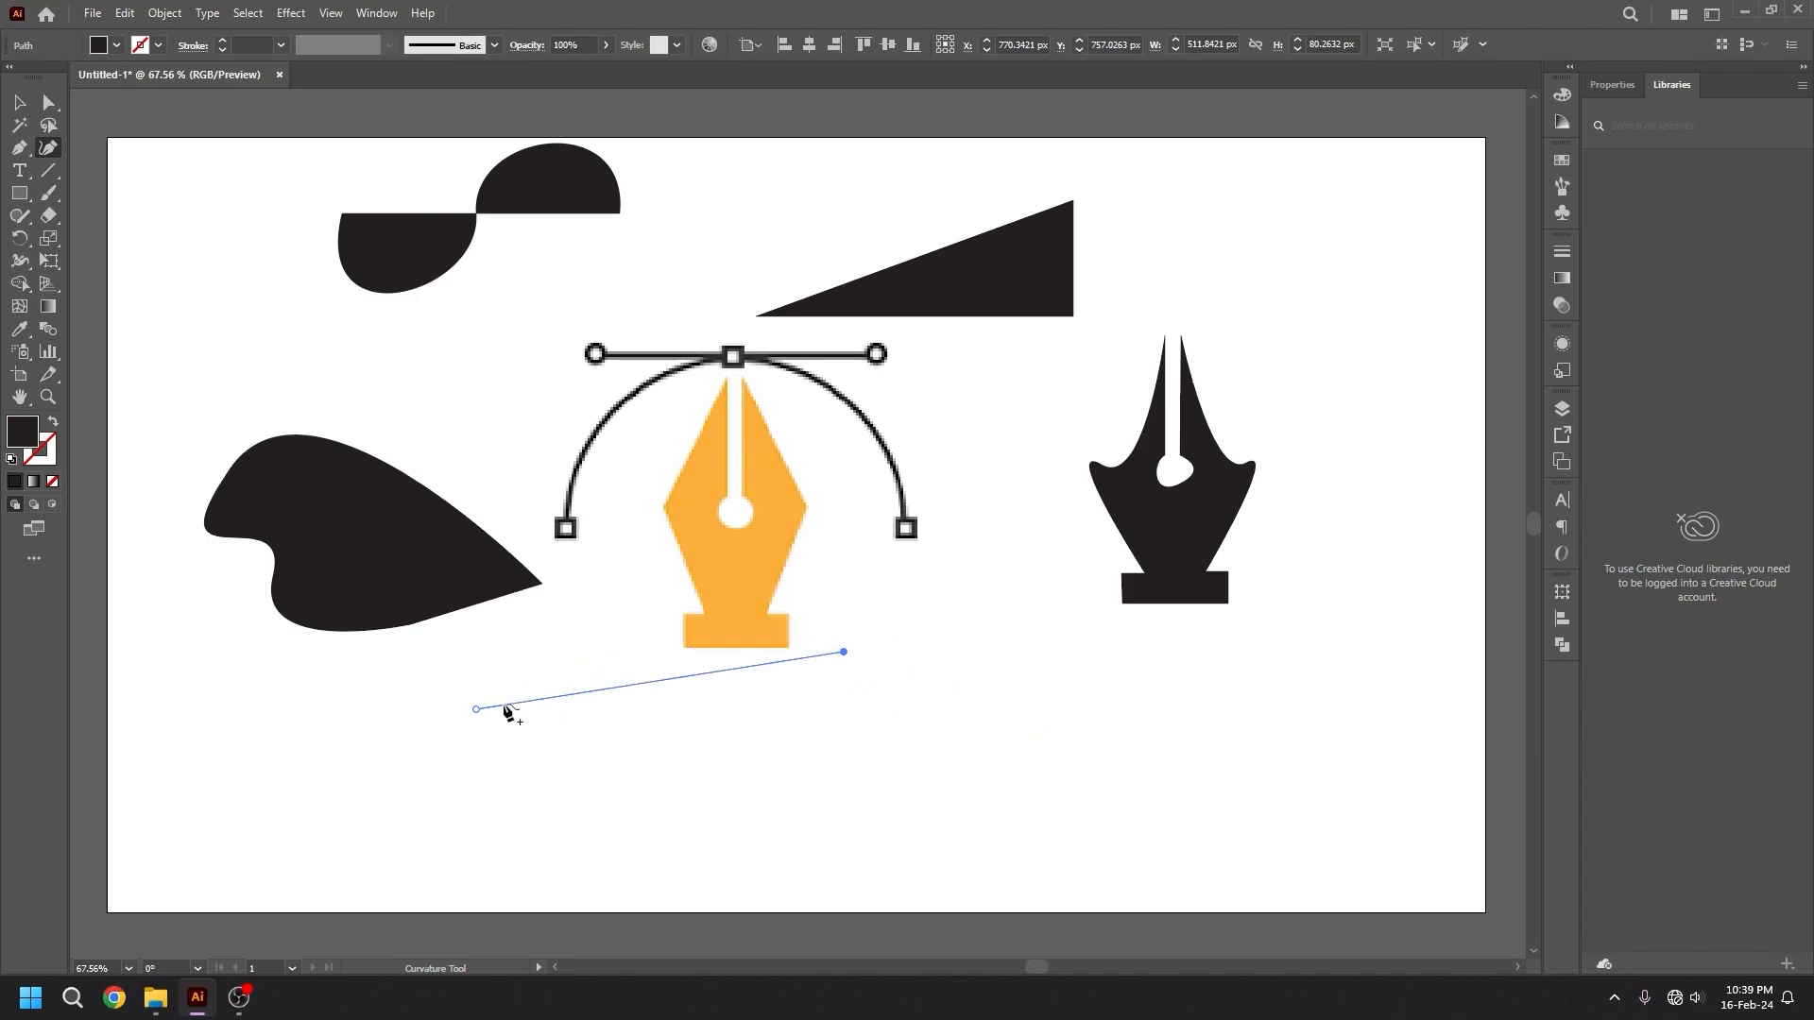
click(1016, 733)
click(1091, 839)
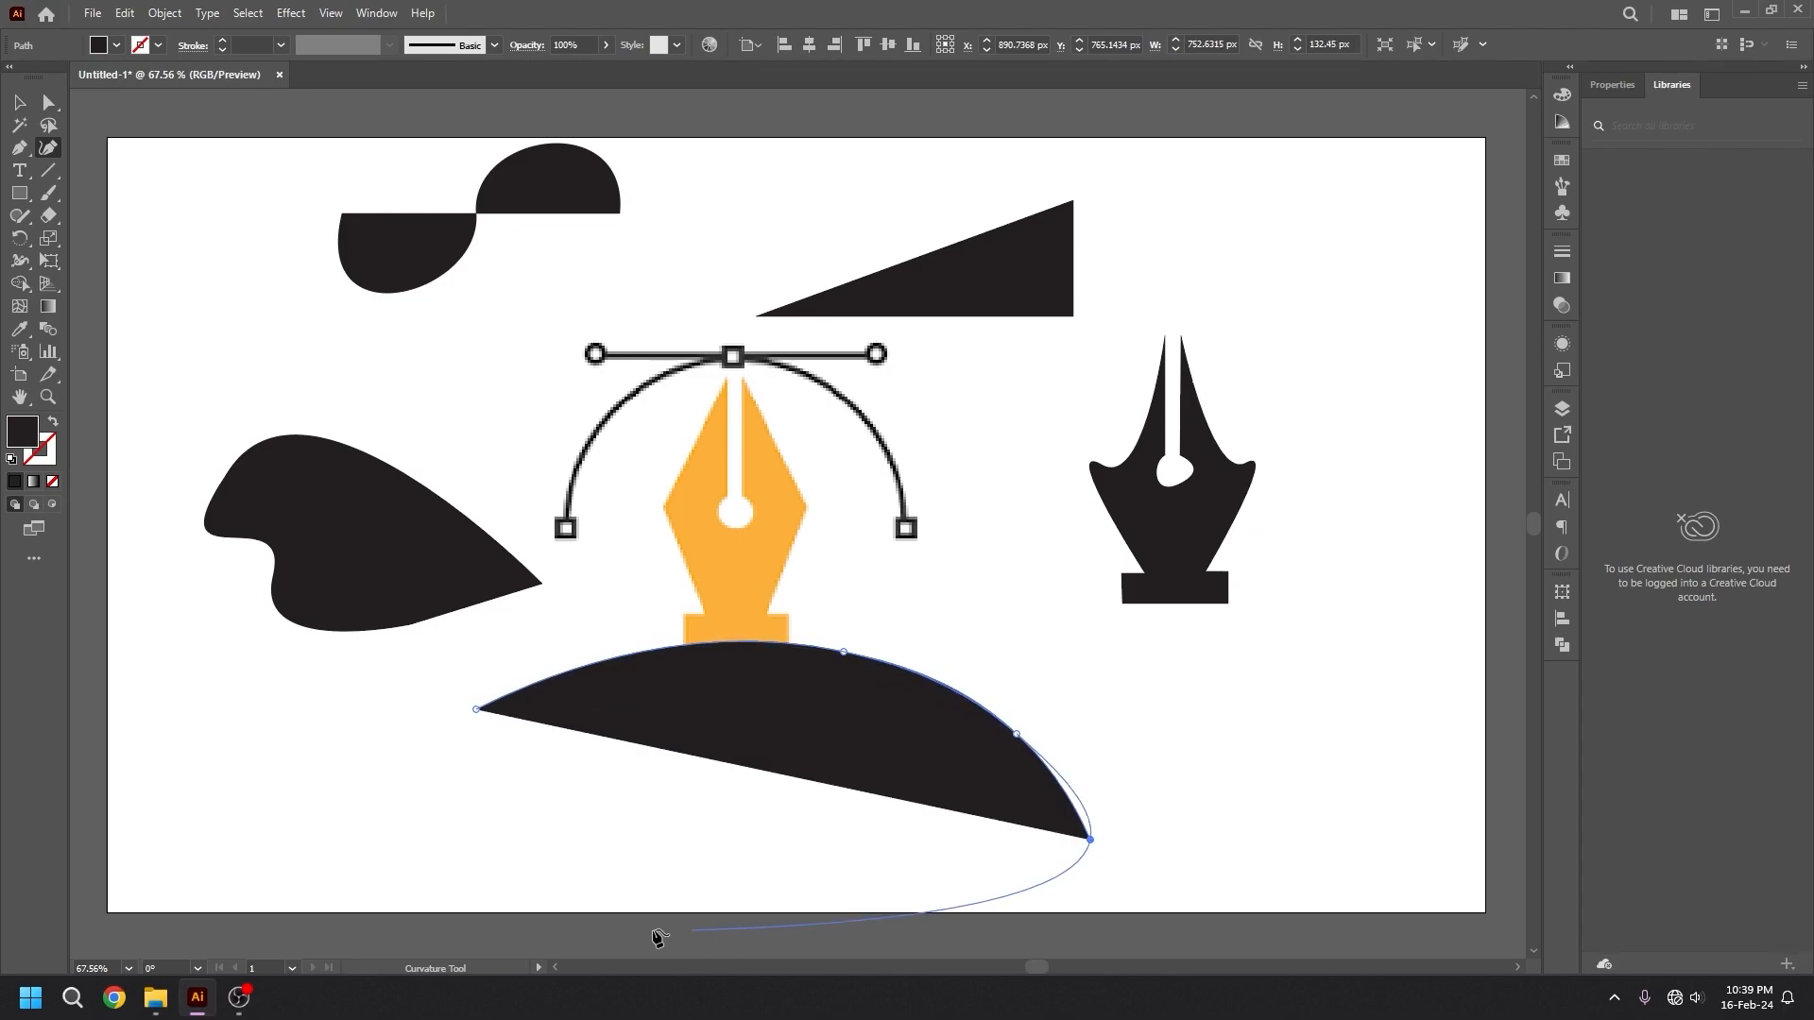
click(491, 815)
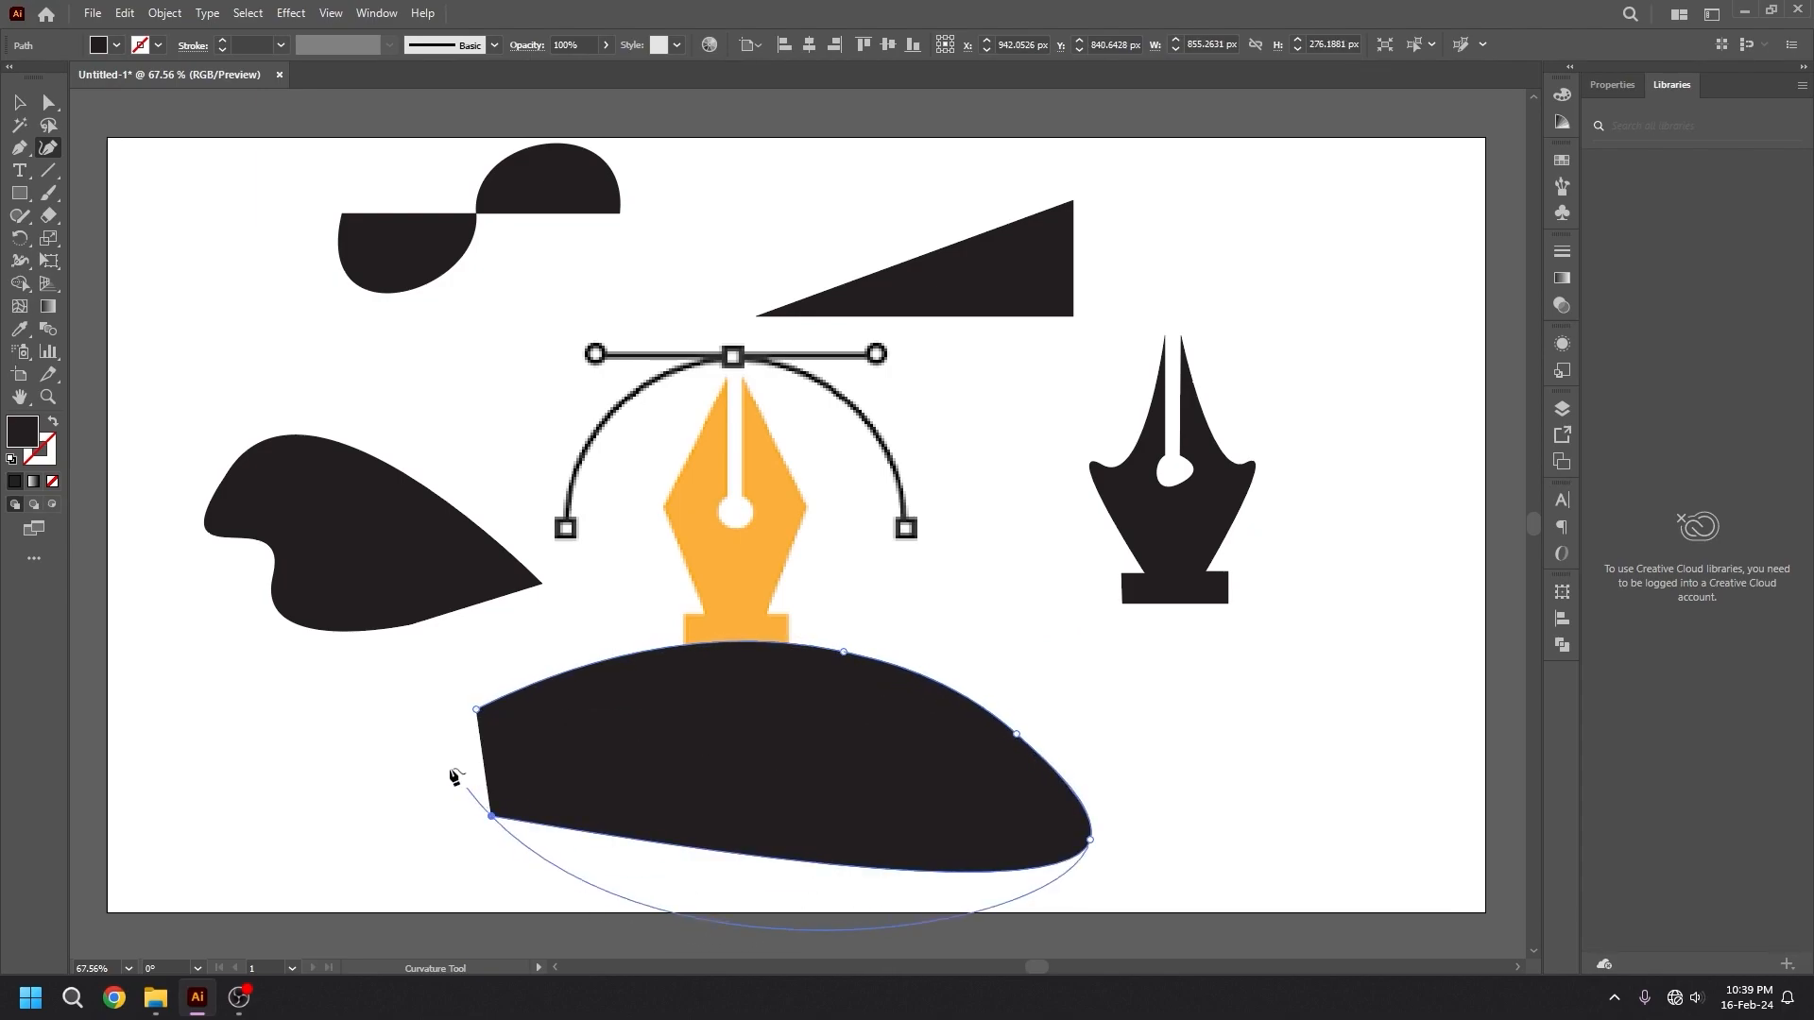
click(476, 709)
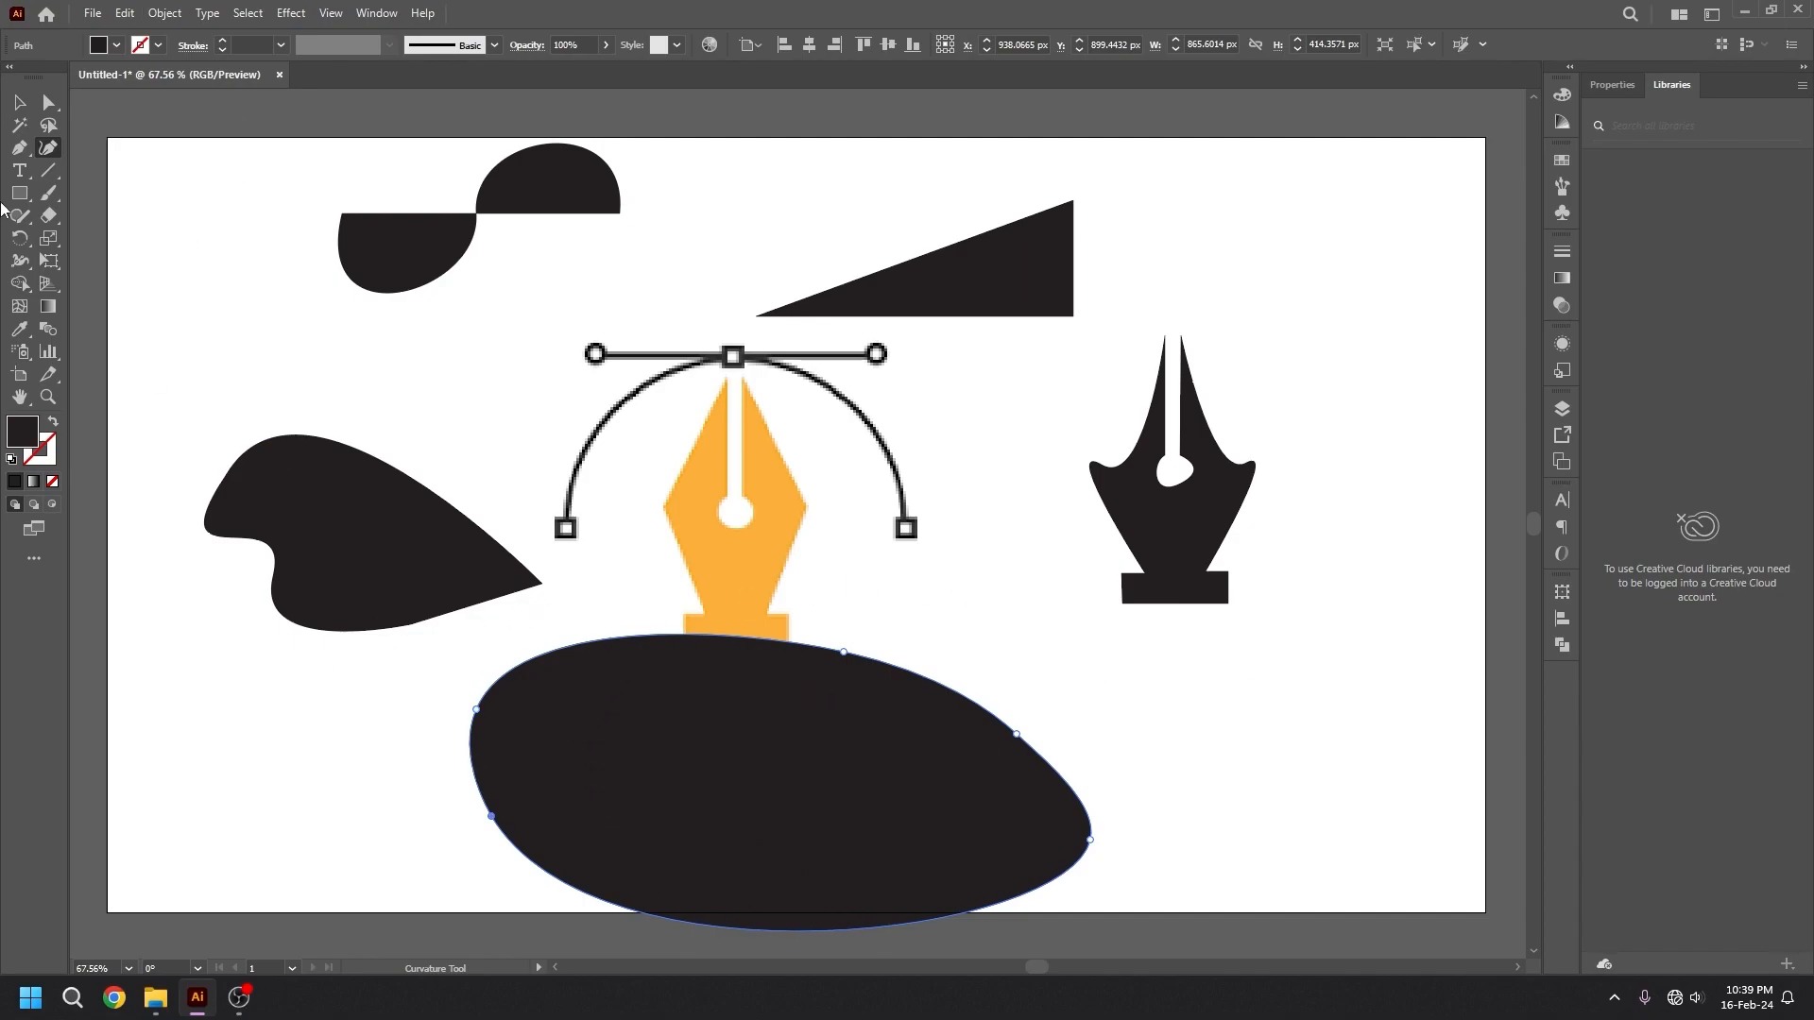
Delete all the practice shapes around the pen icon, leaving only the original orange icon and its curve on the artboard.
key(v)
drag(314, 164, 658, 290)
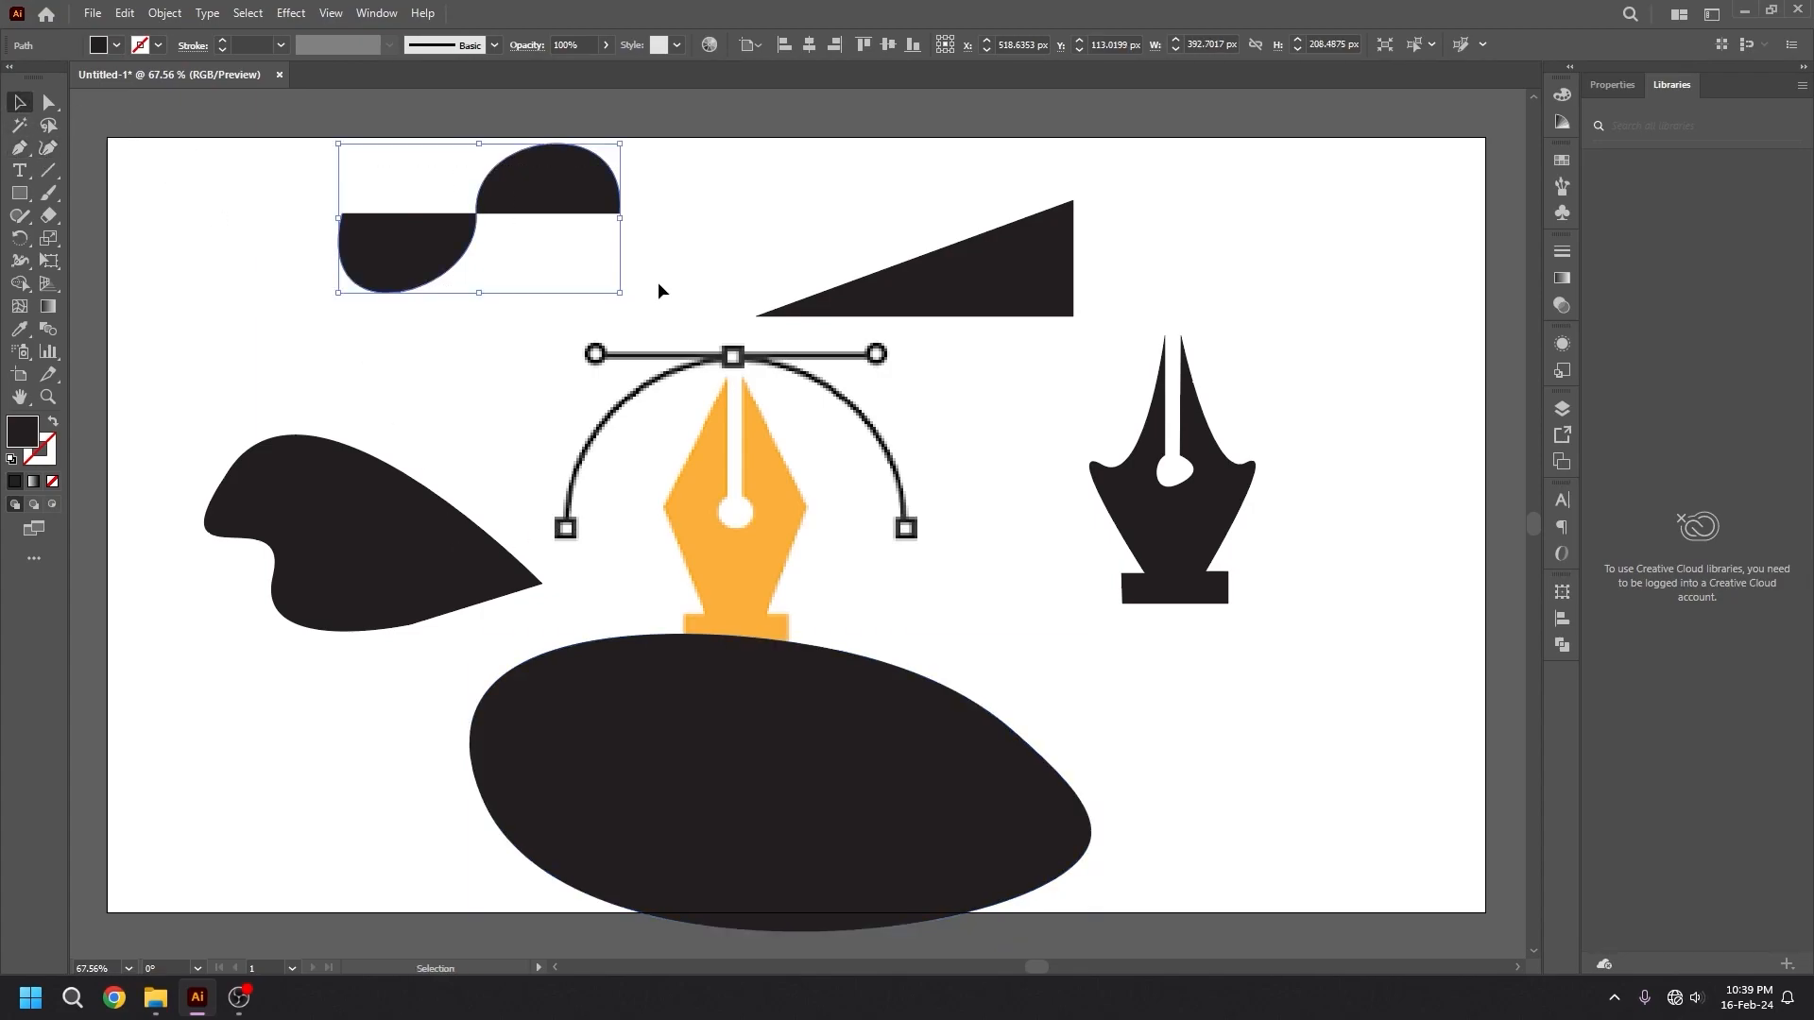
key(Delete)
drag(1174, 172, 994, 287)
key(Delete)
drag(1063, 268, 1419, 648)
key(Delete)
click(897, 746)
key(Delete)
click(408, 513)
key(Delete)
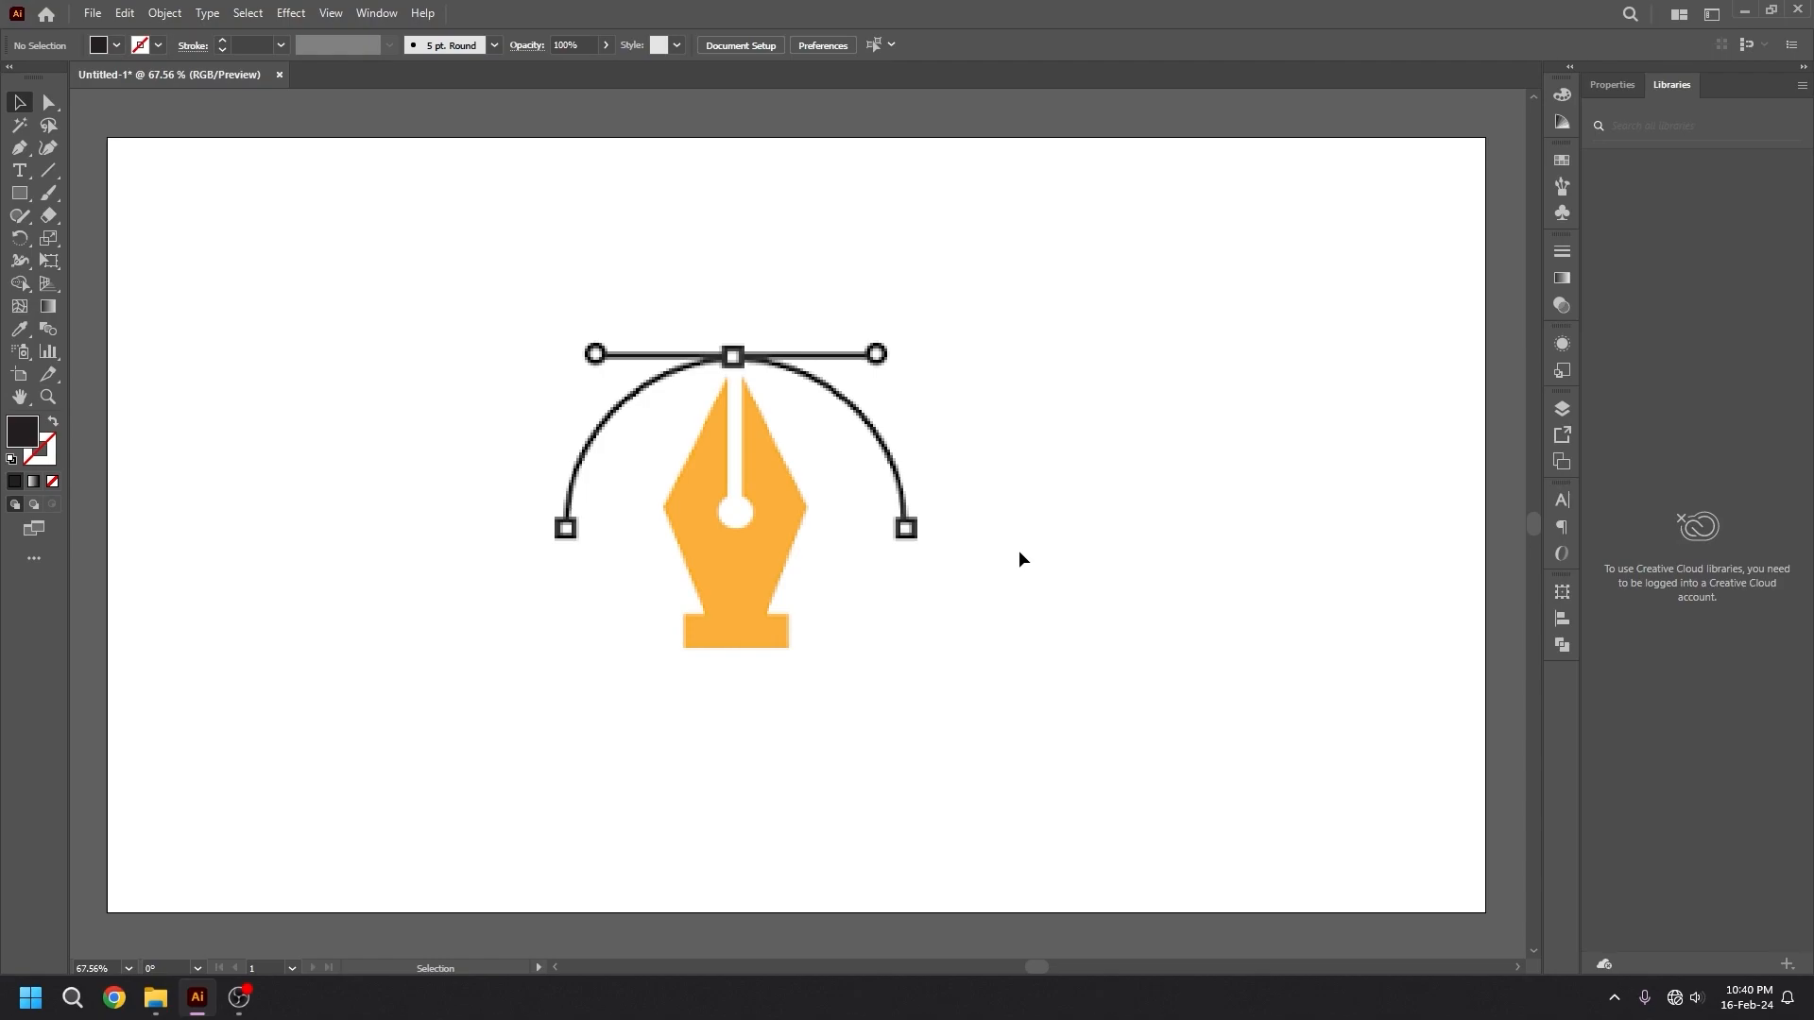
key(p)
click(707, 248)
click(1009, 250)
drag(1053, 354, 1099, 438)
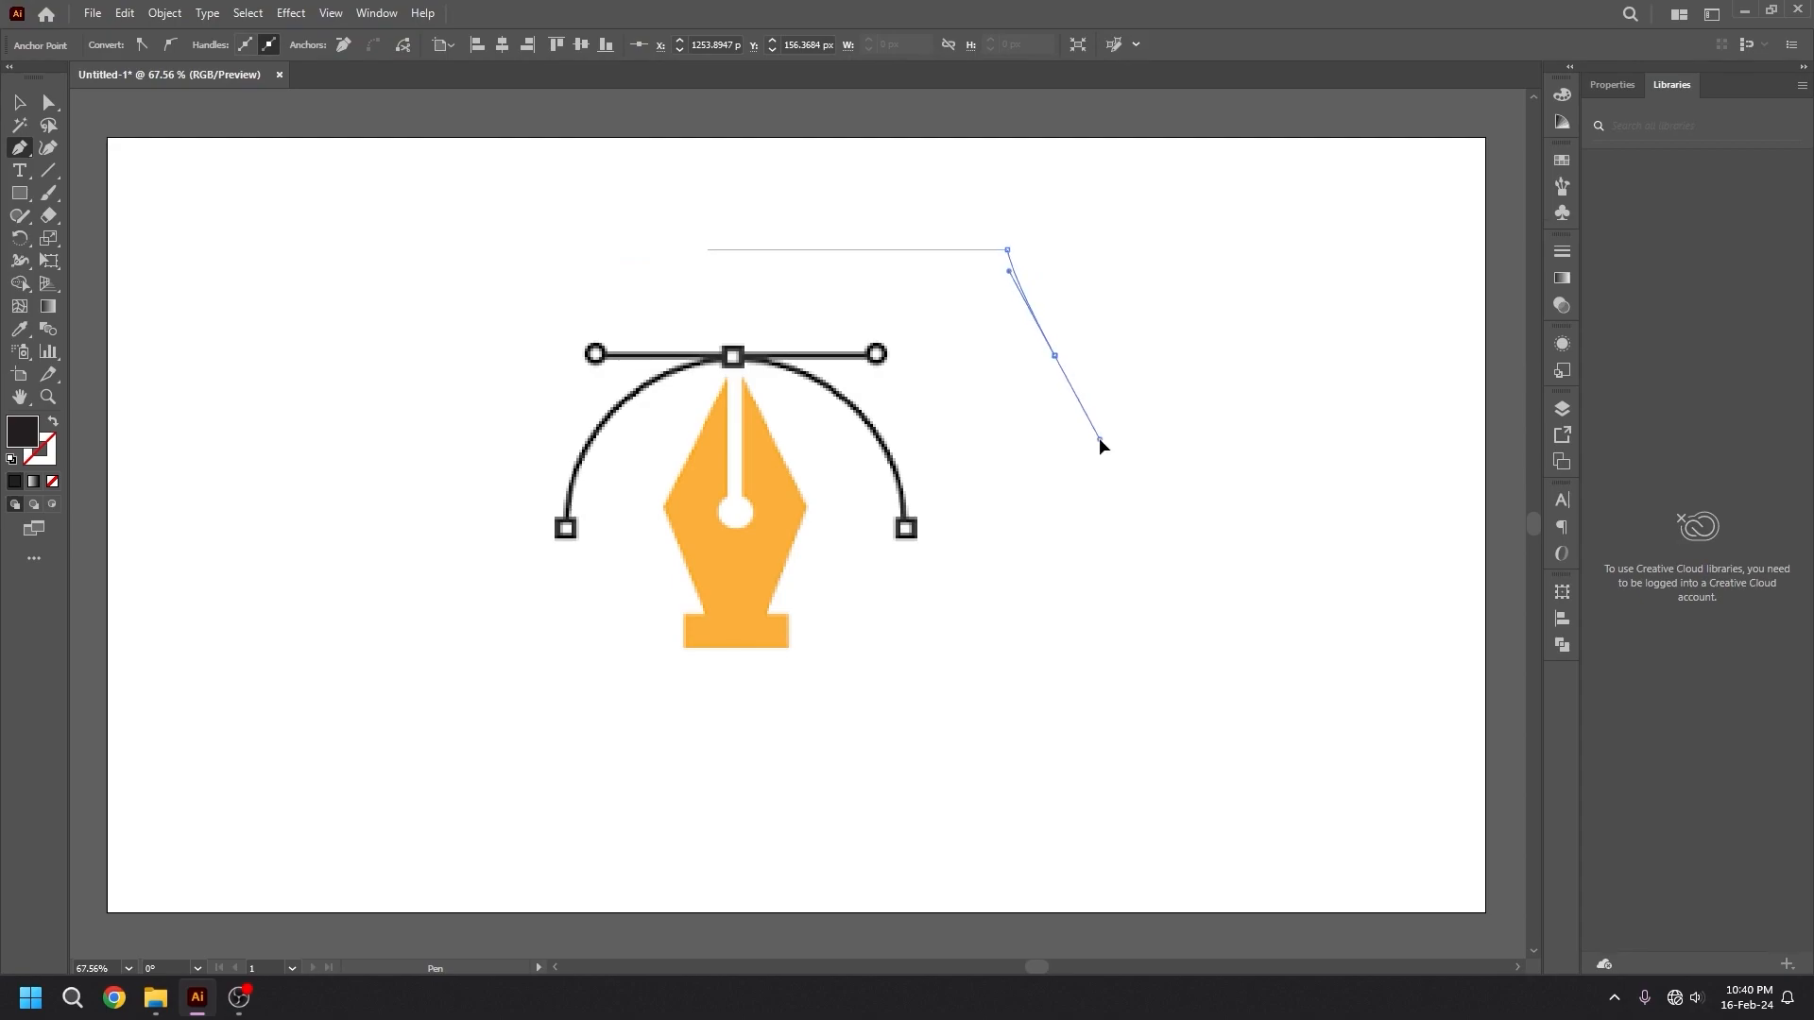
click(1074, 510)
click(828, 408)
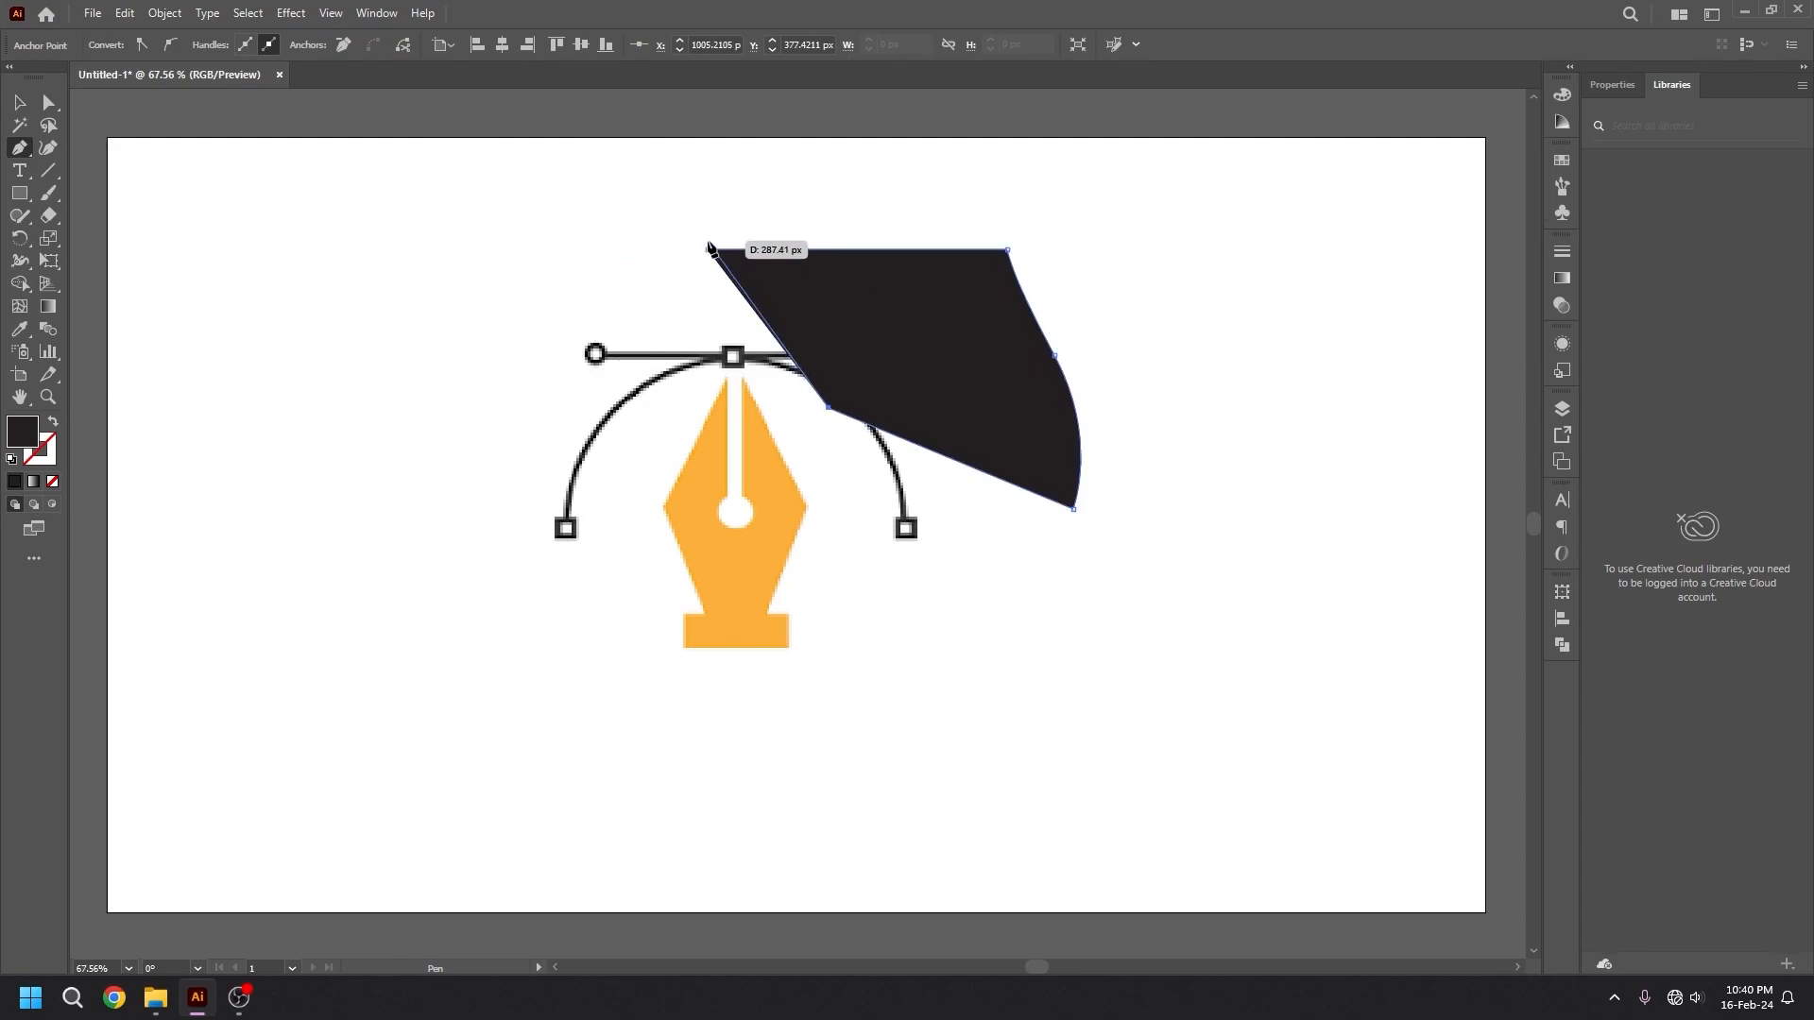
key(Delete)
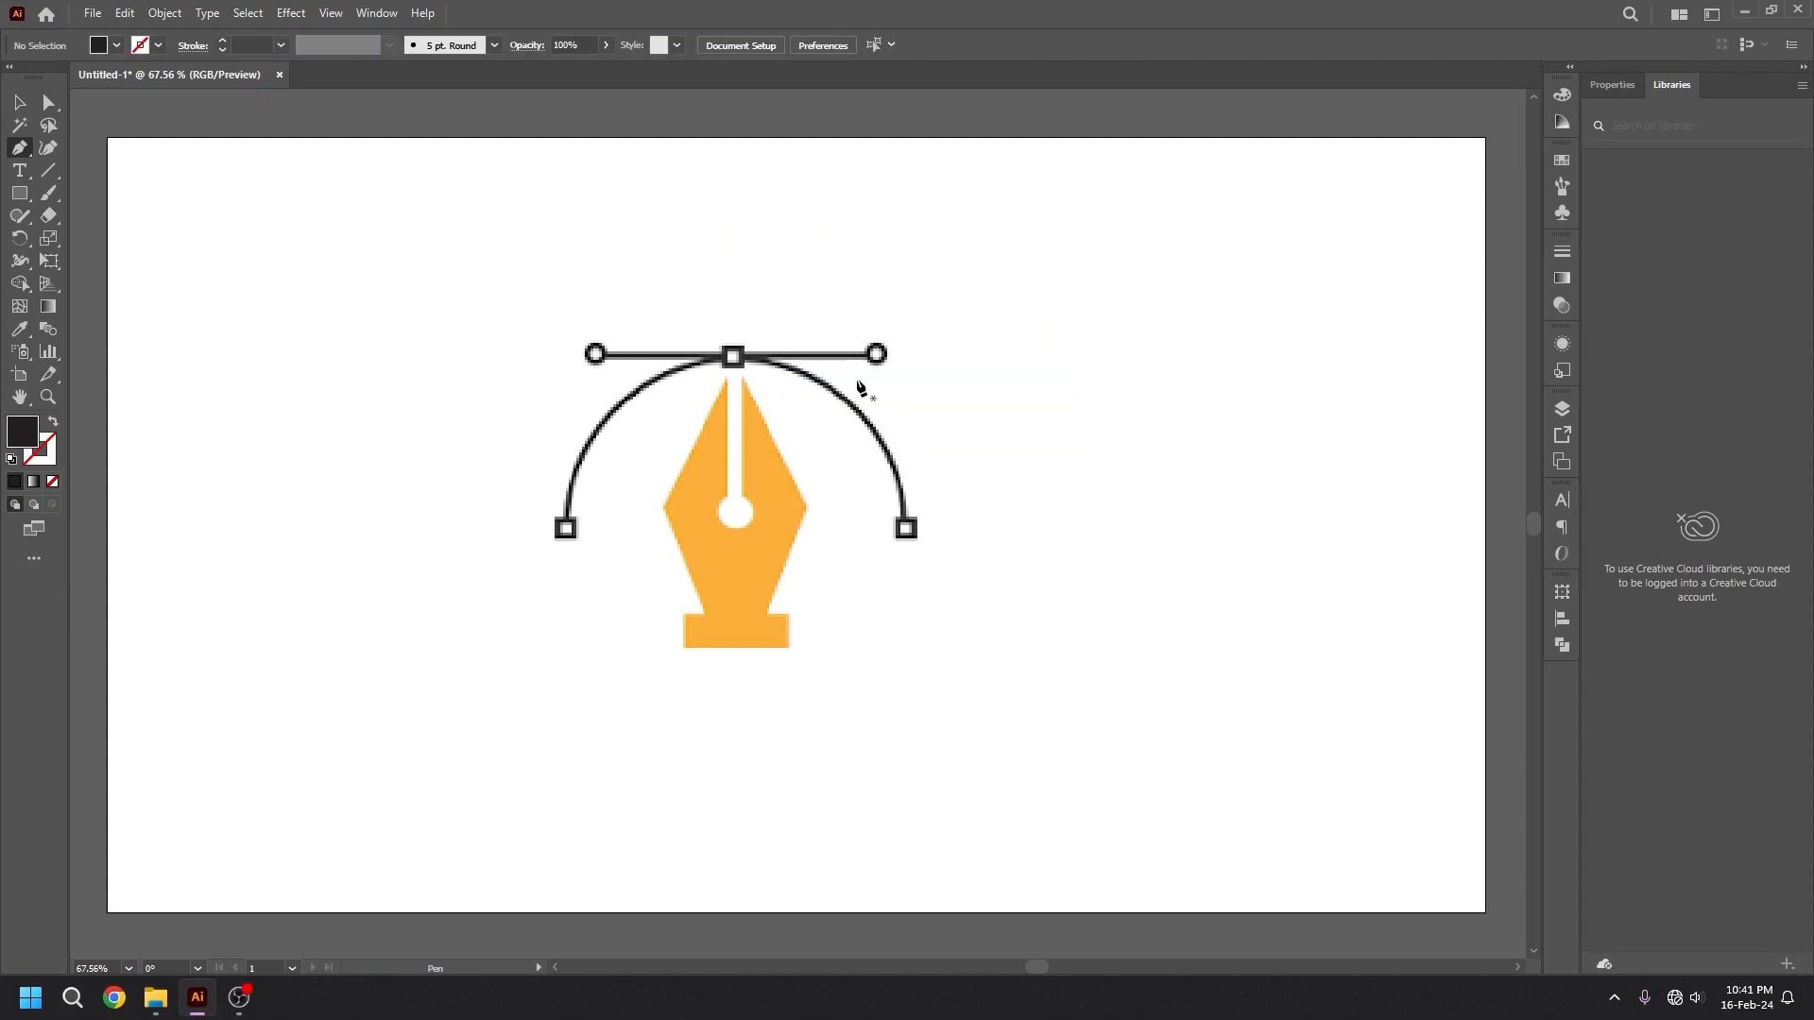
Trace the orange pen nib's outer outline with the Pen tool, from the left tip around the base to the right tip.
click(724, 375)
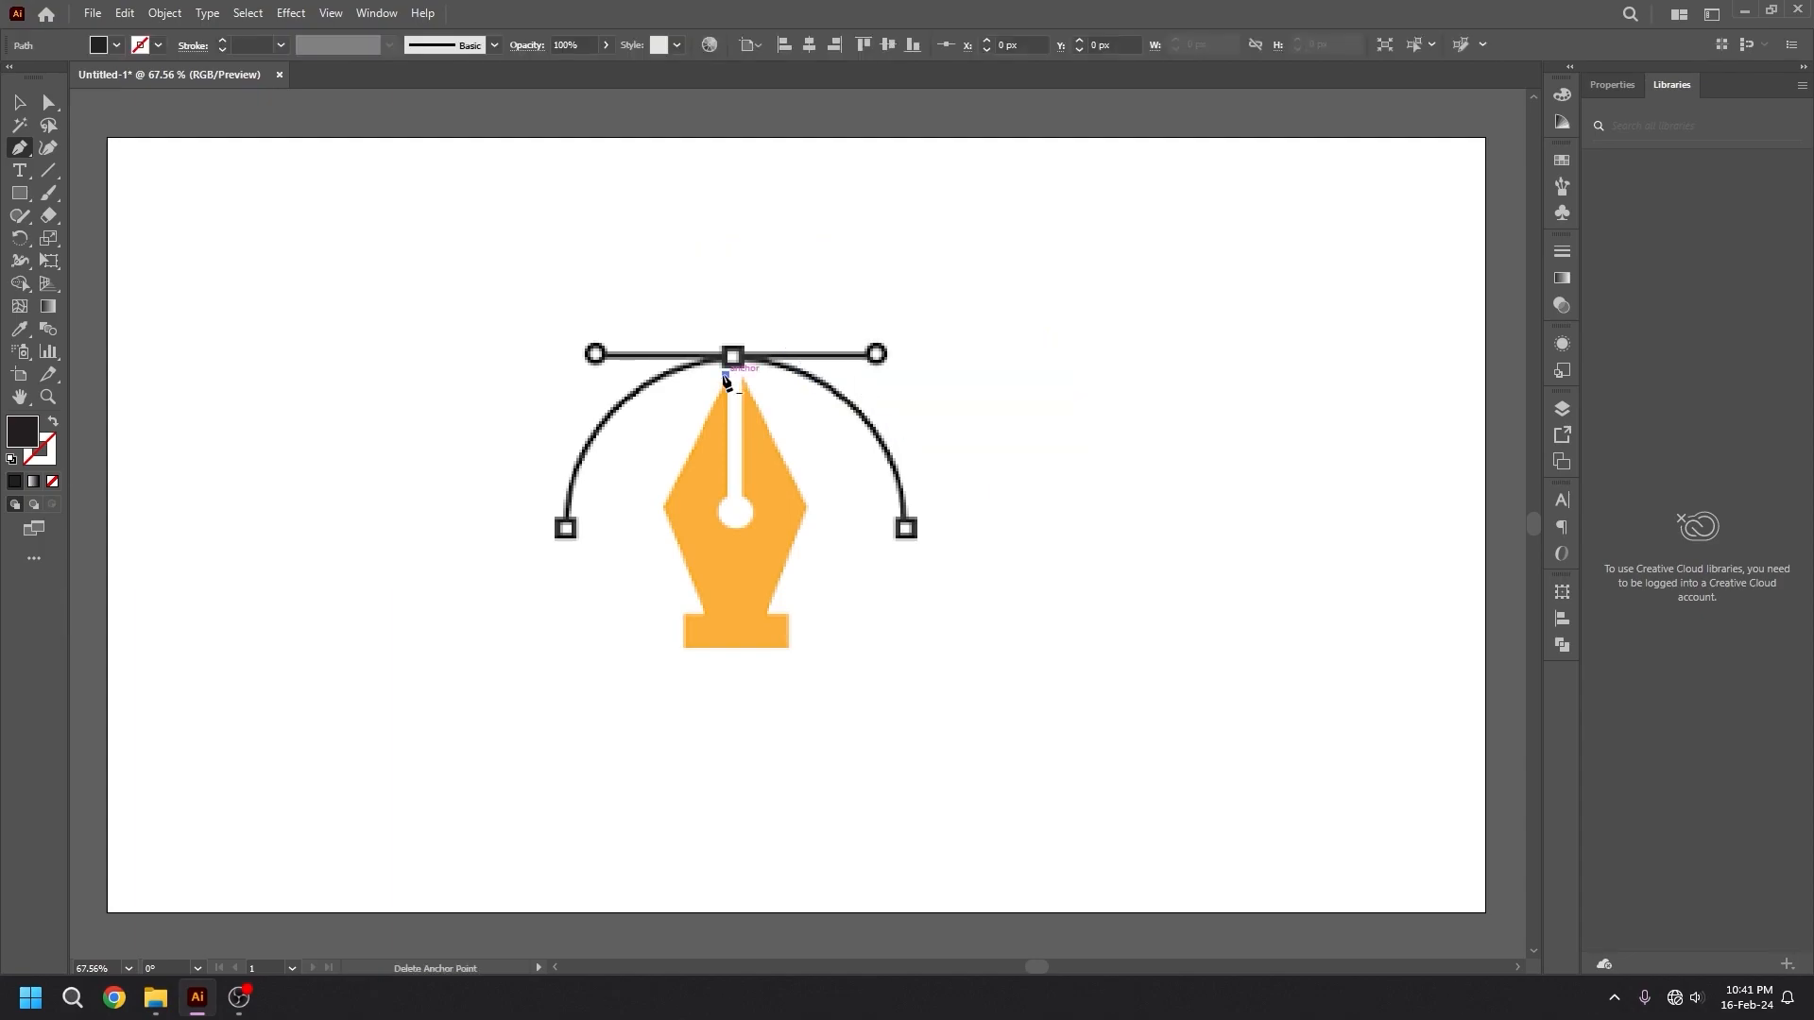
click(662, 506)
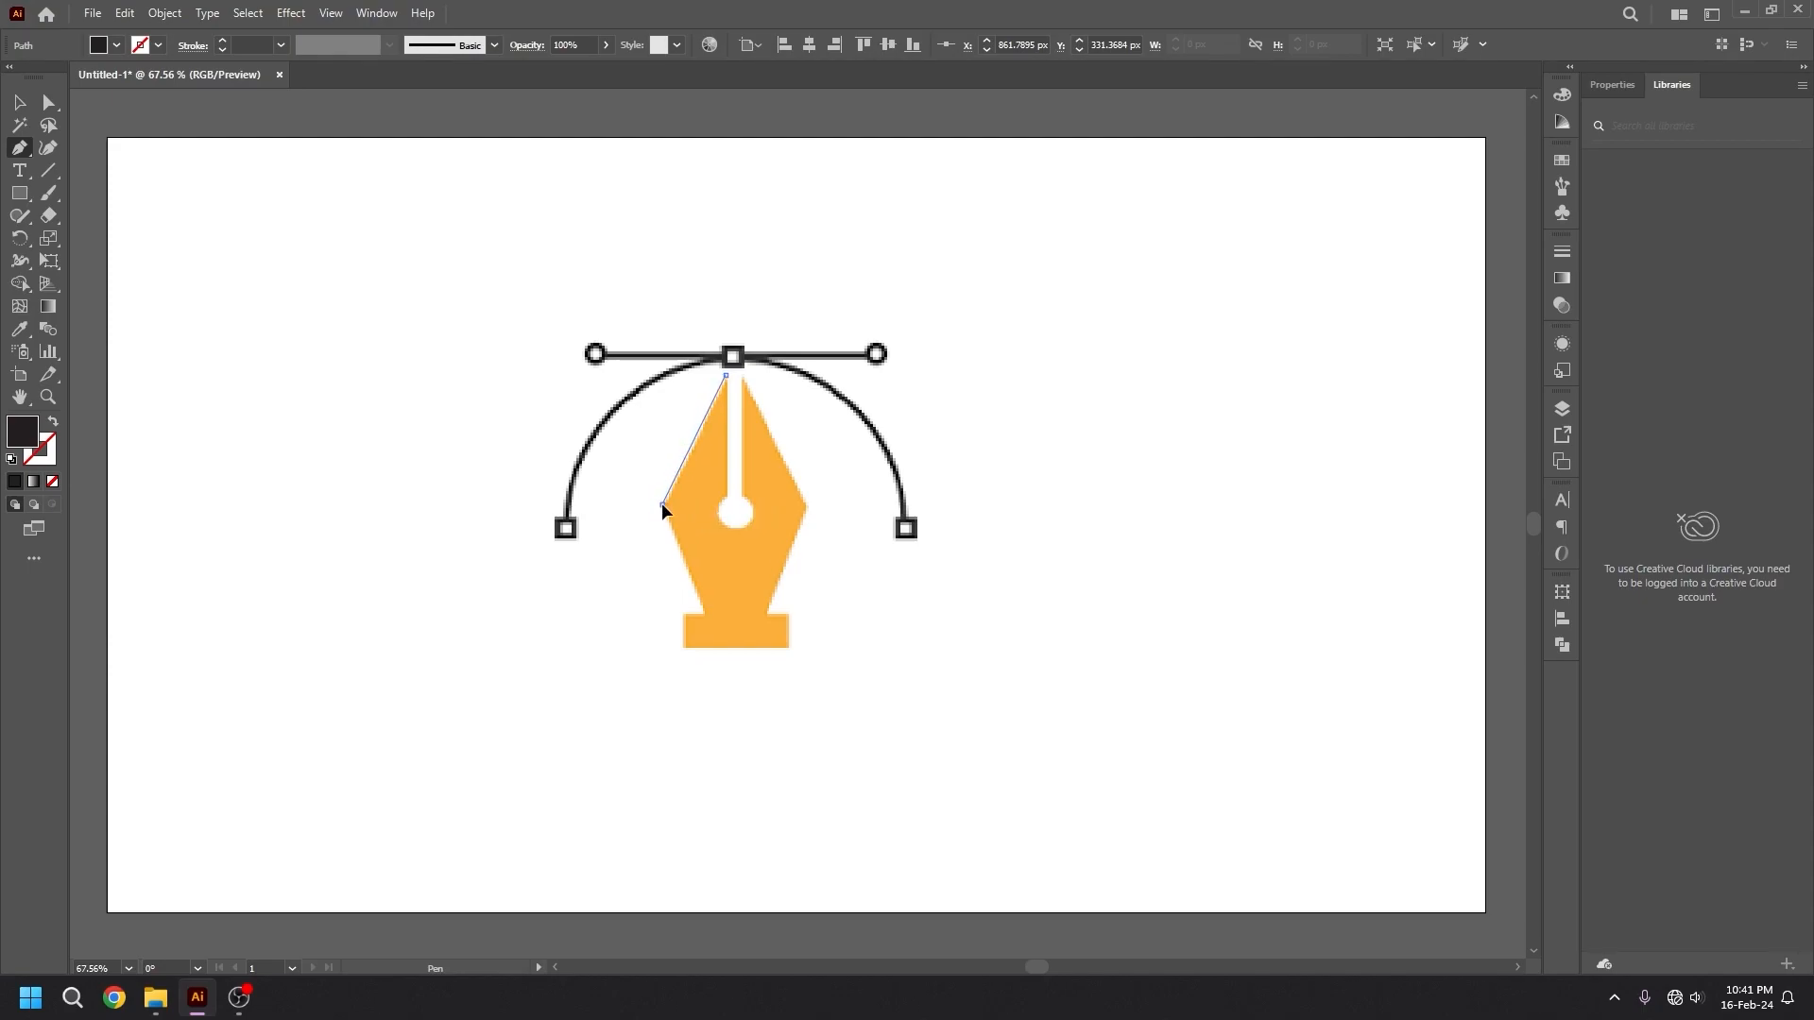
click(702, 611)
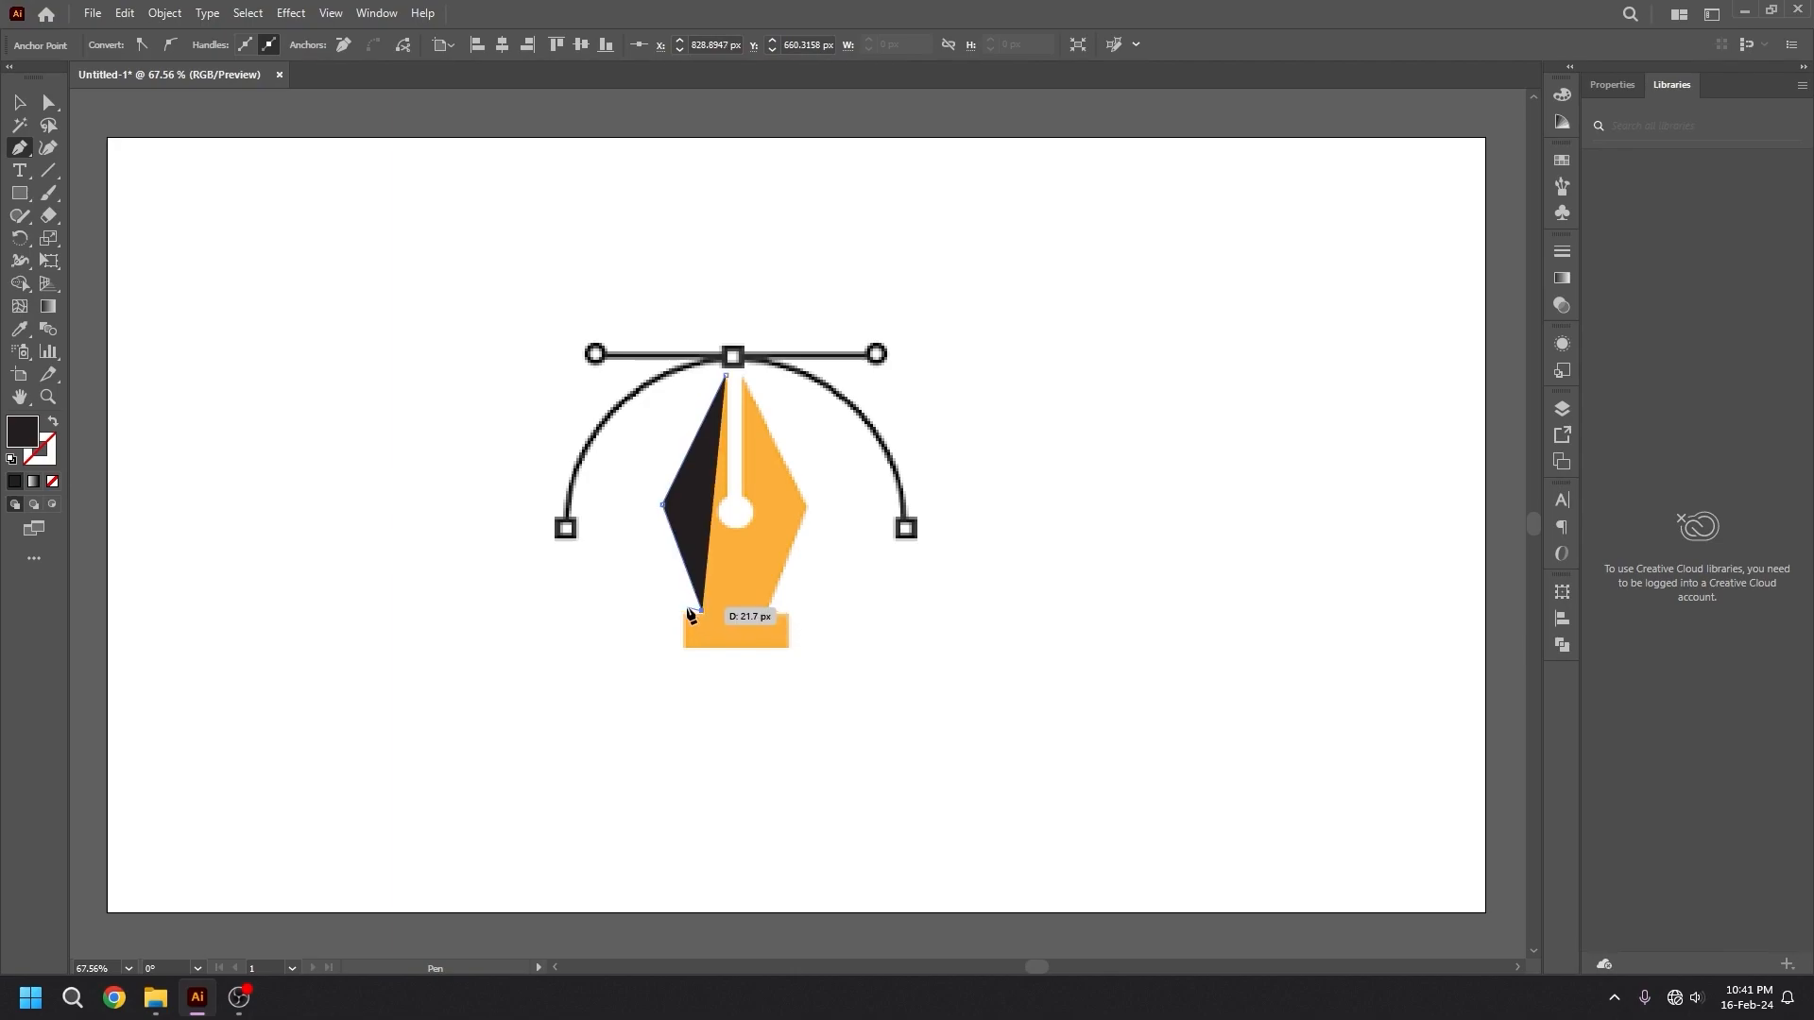
click(680, 612)
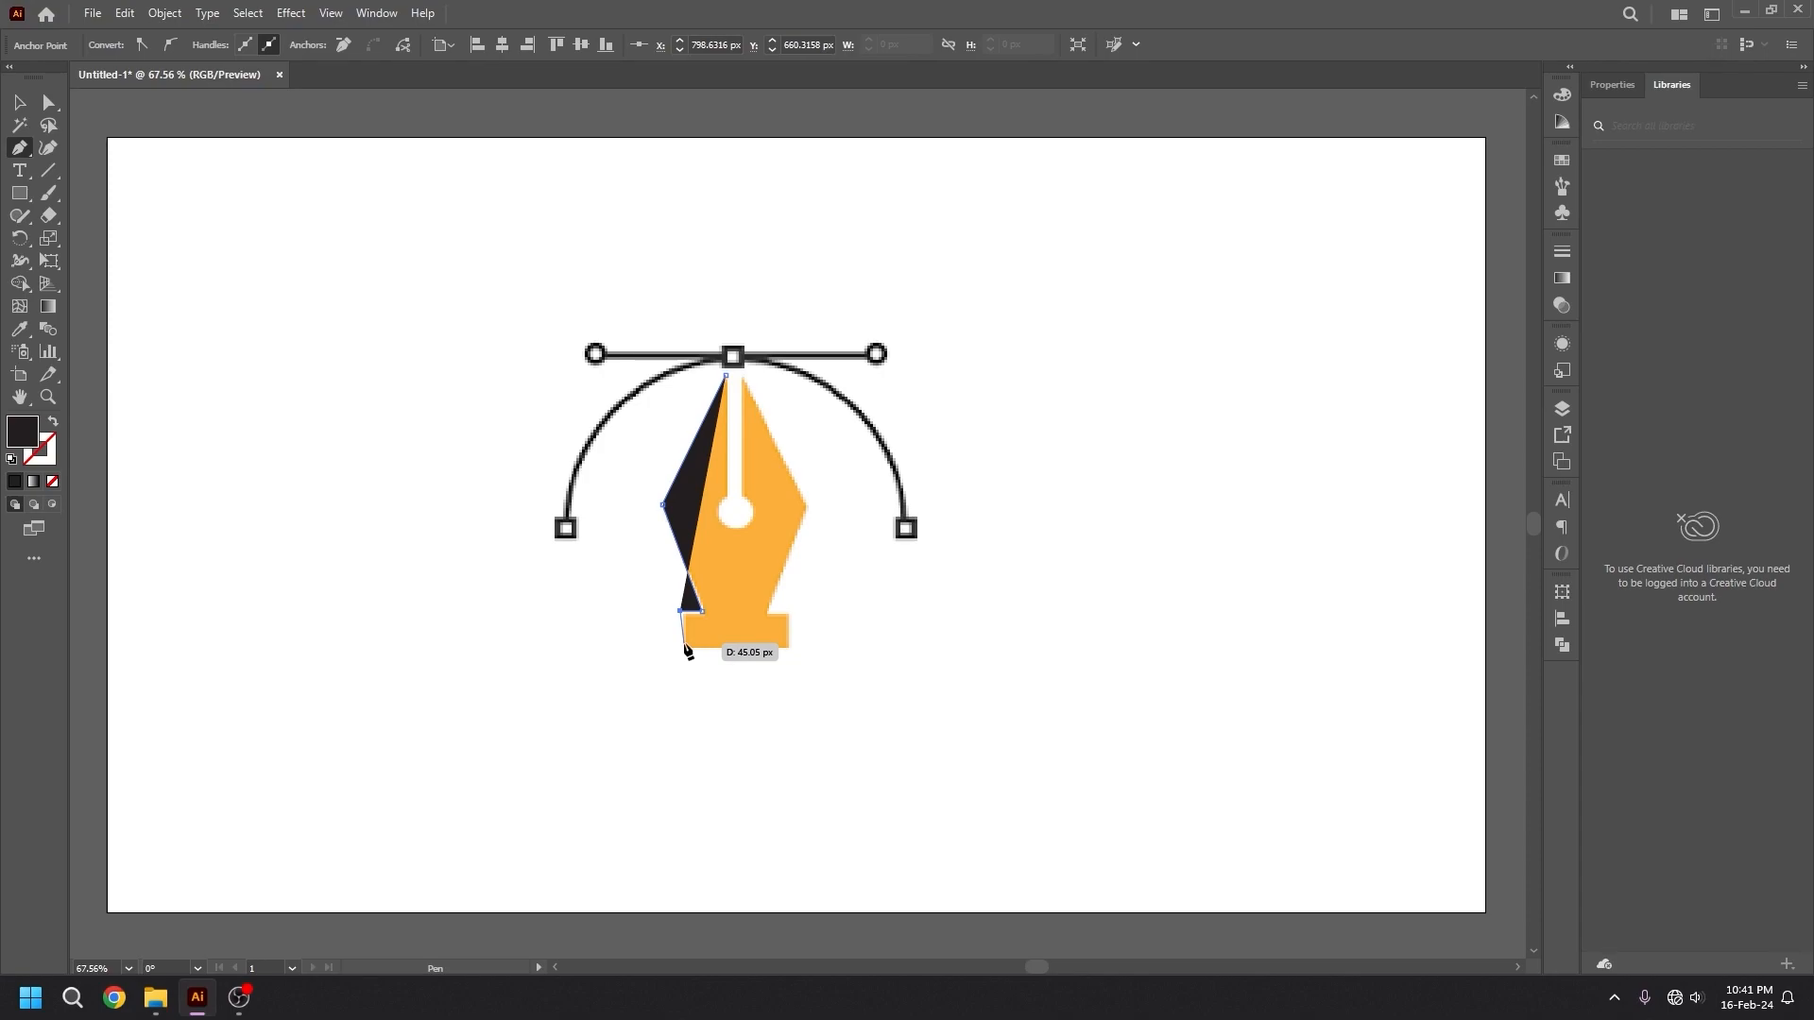
click(685, 645)
click(789, 645)
click(789, 612)
click(765, 613)
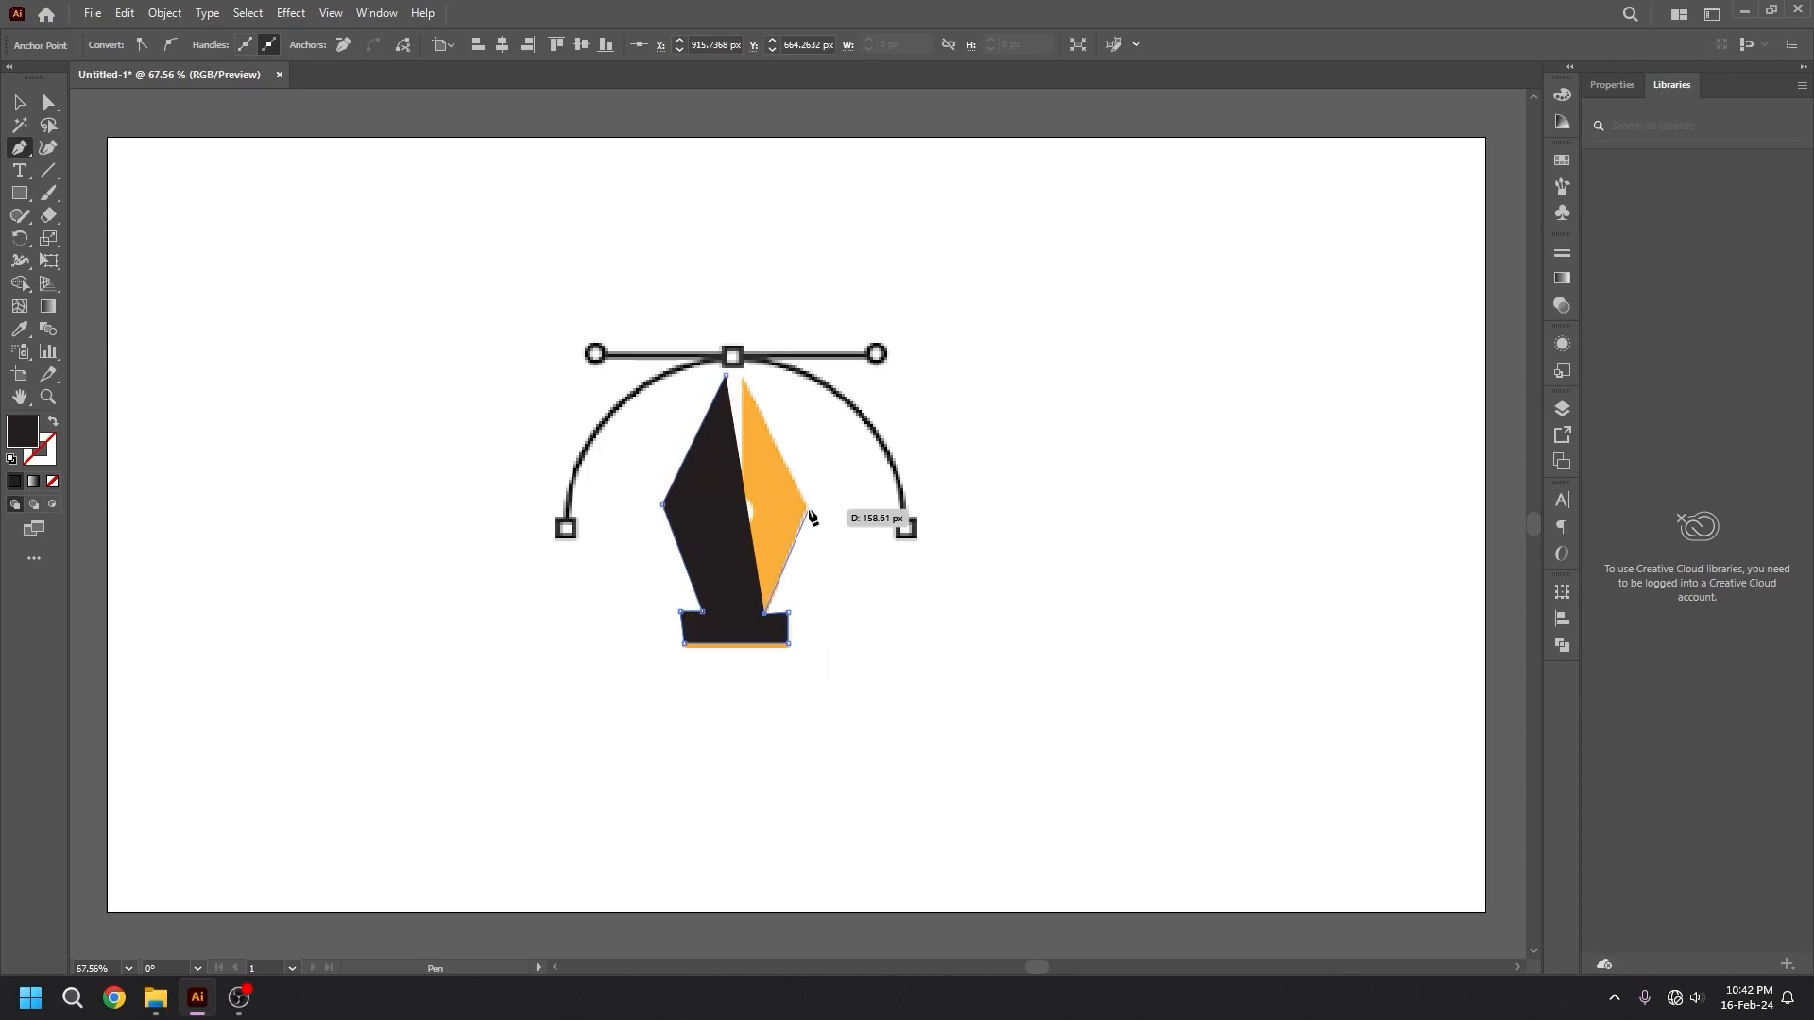
click(808, 508)
click(741, 370)
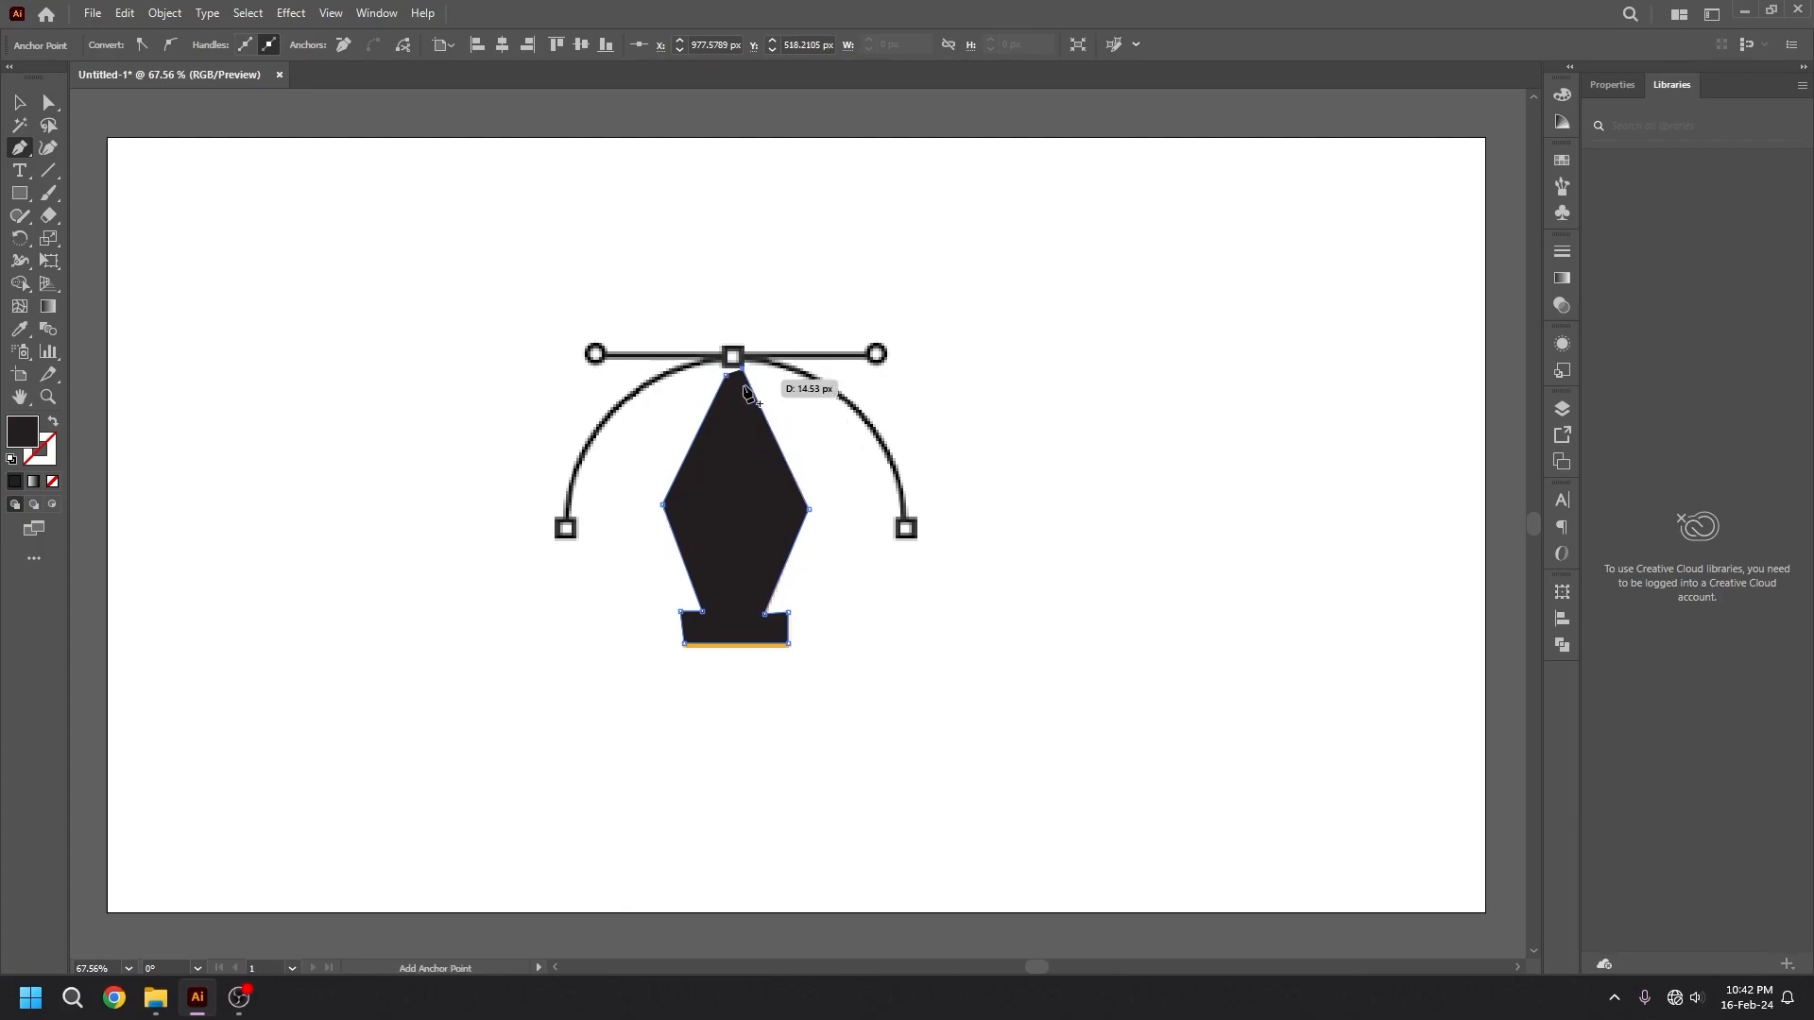
Continue the outline down the nib's central slit, around the hole's lower edge with a curve, and back up to the left tip.
click(745, 496)
click(747, 525)
drag(757, 532, 720, 526)
click(735, 519)
click(728, 417)
click(725, 370)
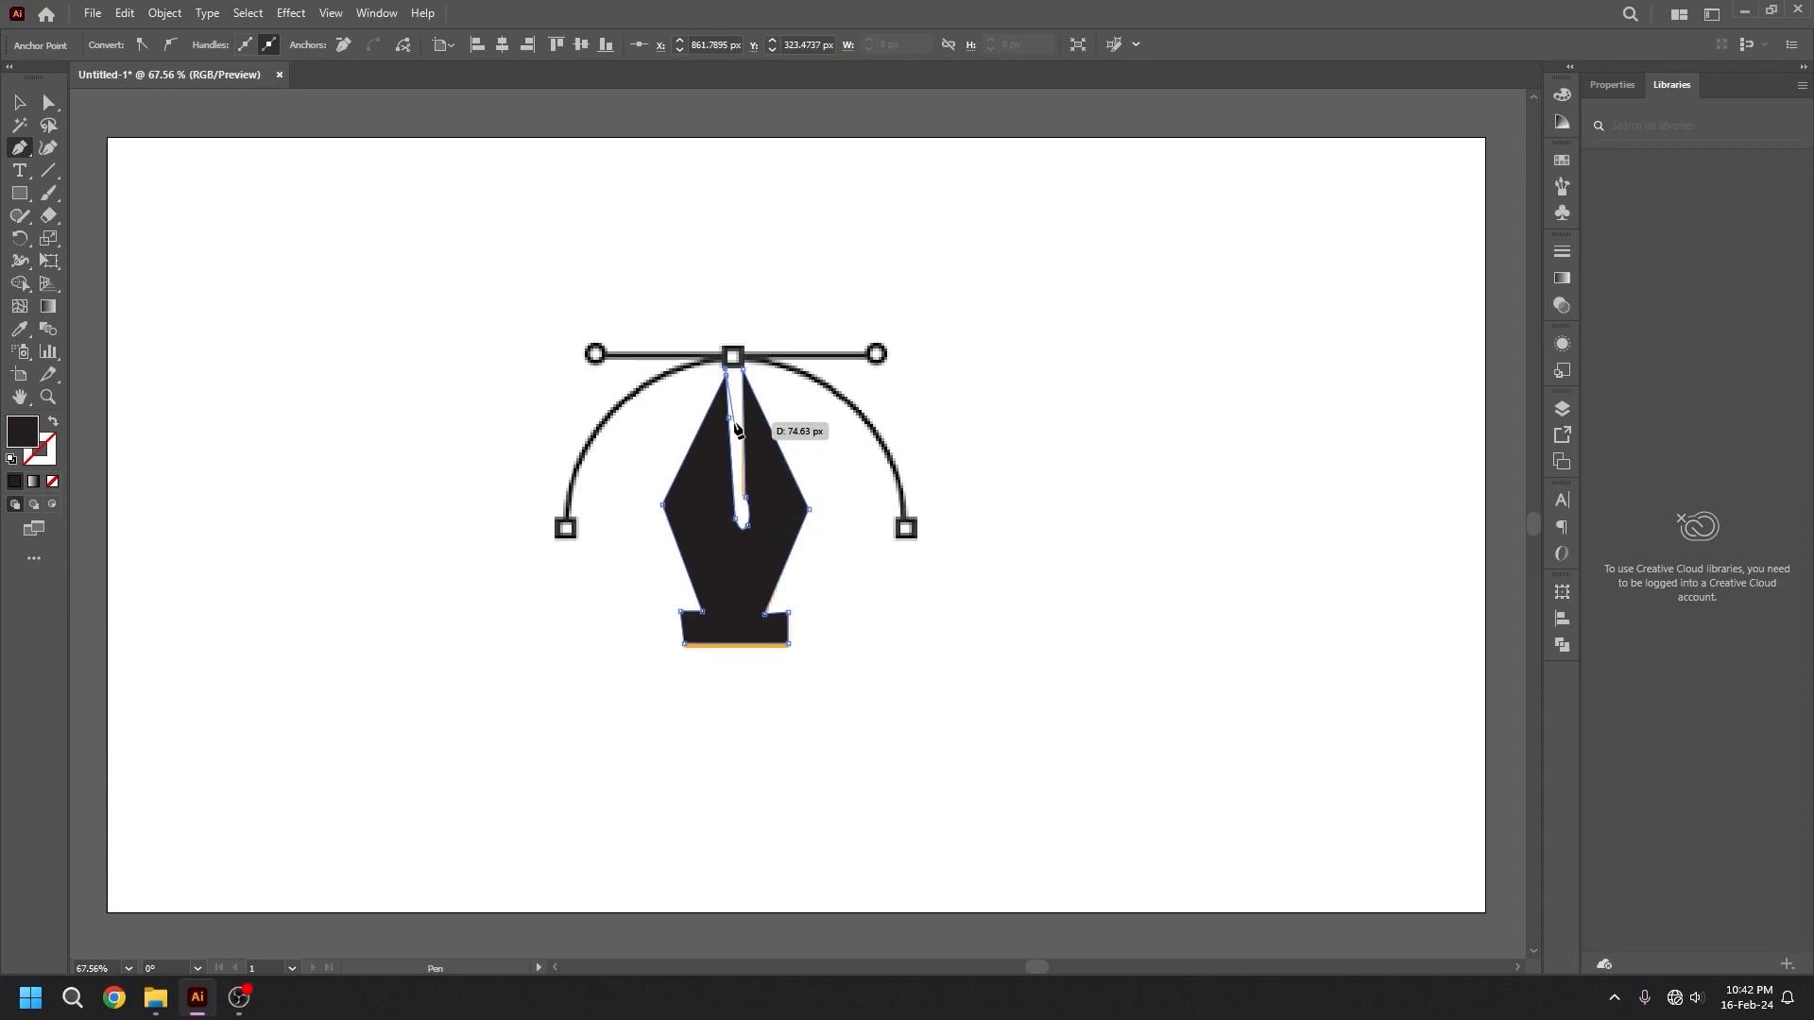